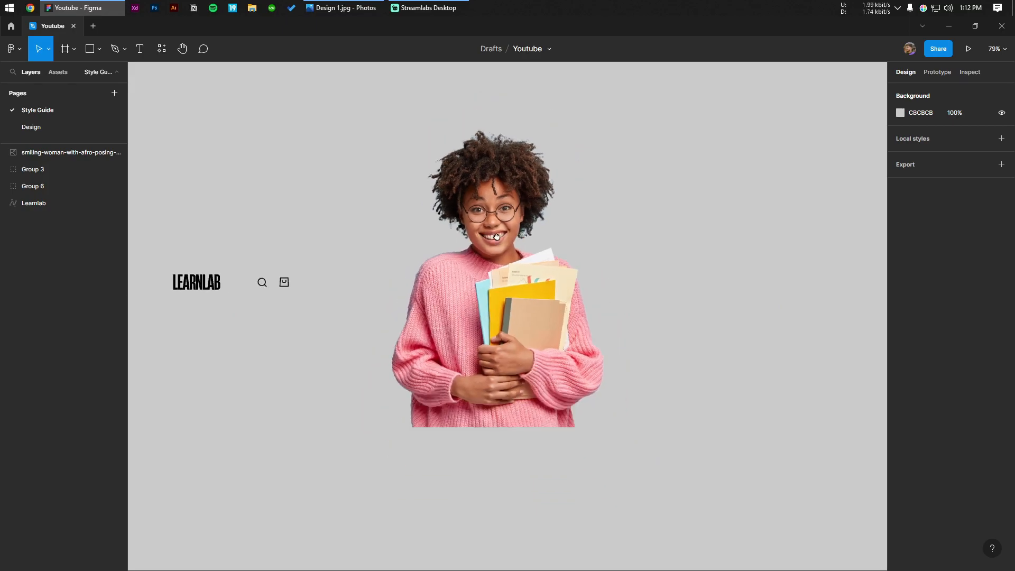
Create a 1920 × 1080 frame on the Design page.
{"action": "left_click", "coordinate": [22, 126]}
{"action": "left_click", "coordinate": [74, 48]}
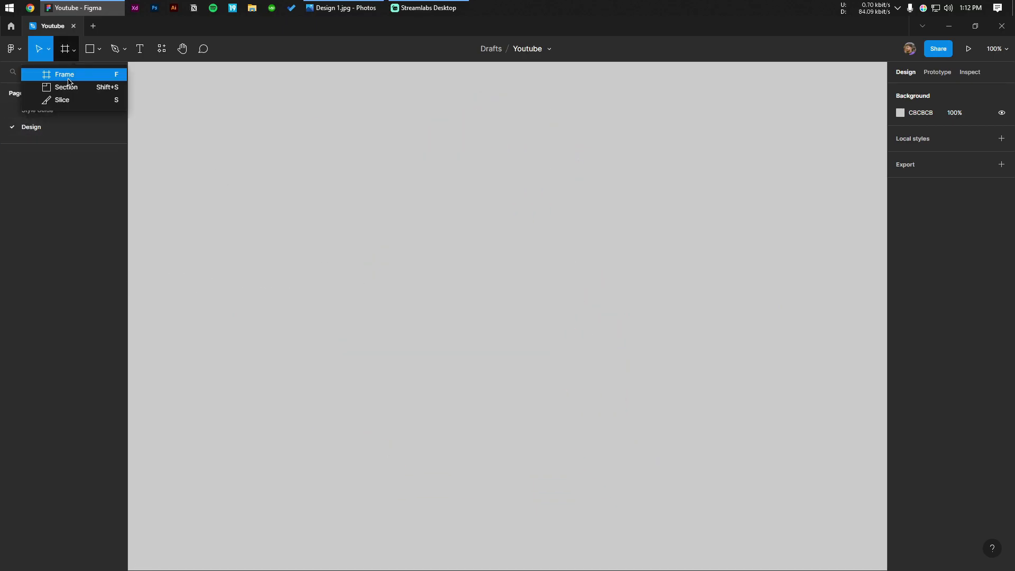
{"action": "left_click", "coordinate": [50, 74]}
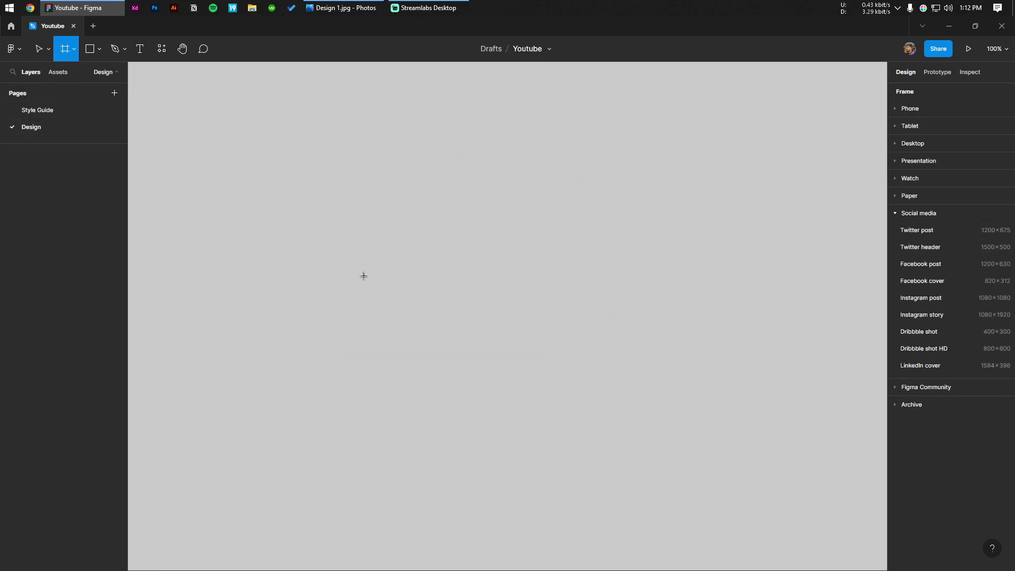
{"action": "left_click", "coordinate": [408, 286]}
{"action": "type", "text": "1920"}
{"action": "key", "text": "Tab"}
{"action": "type", "text": "105"}
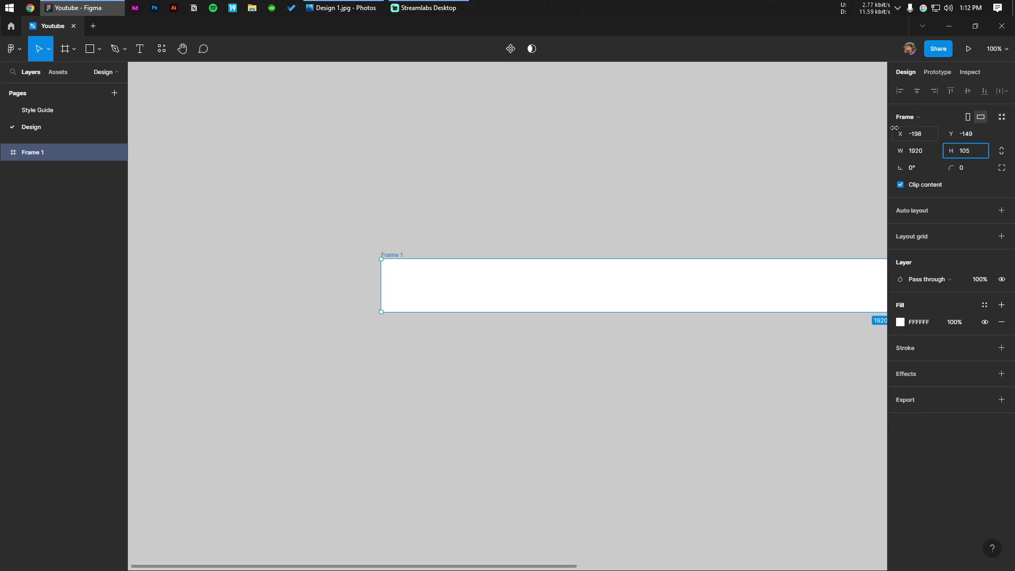
{"action": "key", "text": "Return"}
{"action": "left_click", "coordinate": [389, 124]}
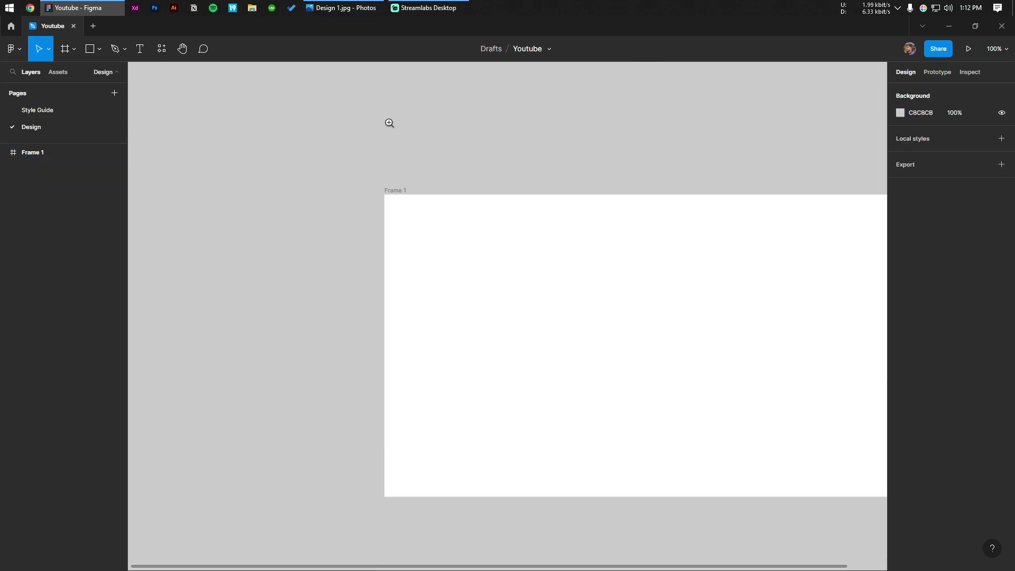
{"action": "key", "text": "shift+1"}
Rename the new frame "LEARNLAB Header".
{"action": "double_click", "coordinate": [237, 178]}
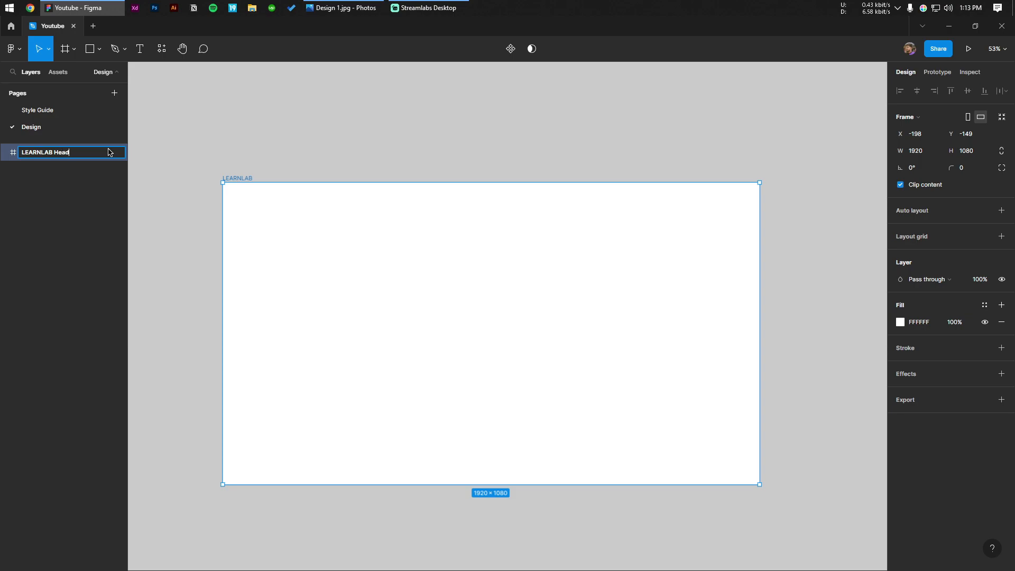
{"action": "left_click", "coordinate": [365, 154]}
{"action": "left_click_drag", "start_coordinate": [366, 154], "coordinate": [342, 137]}
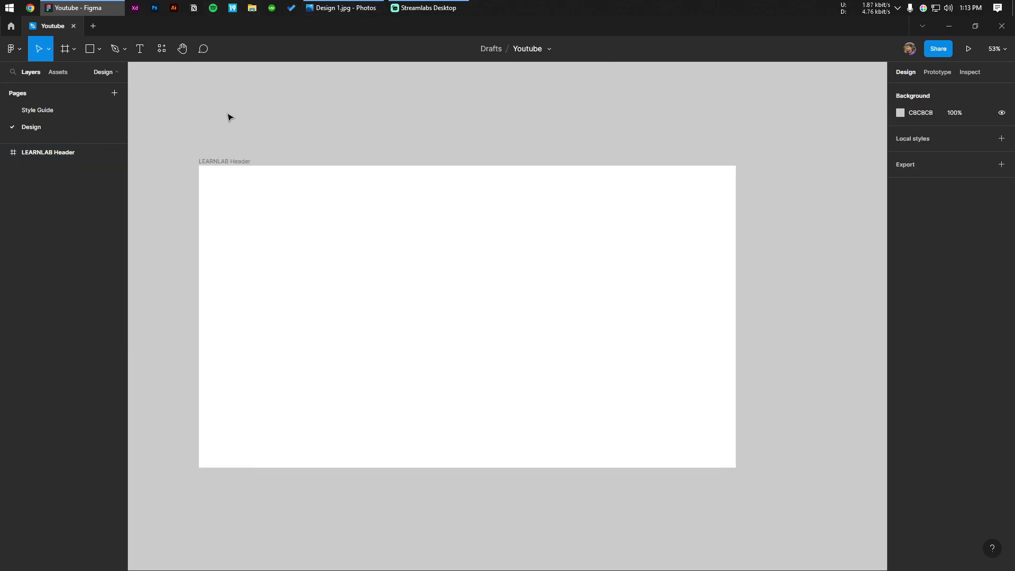
Add a column layout grid to the LEARNLAB Header frame with a count of 12 and a gutter of 24.
{"action": "left_click", "coordinate": [1002, 236]}
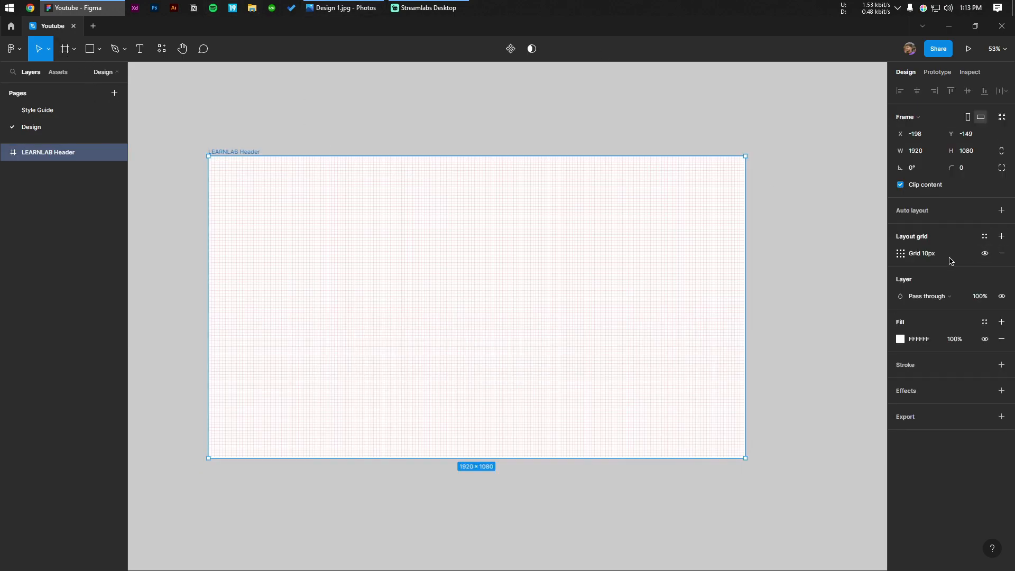
{"action": "left_click", "coordinate": [901, 253]}
{"action": "left_click", "coordinate": [782, 255]}
{"action": "left_click", "coordinate": [793, 271]}
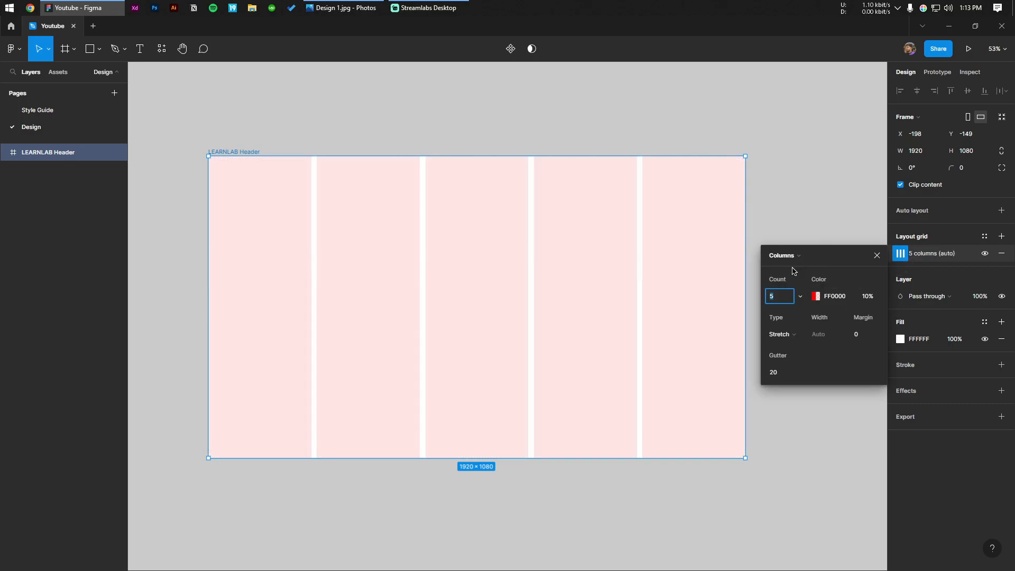
{"action": "left_click", "coordinate": [816, 297]}
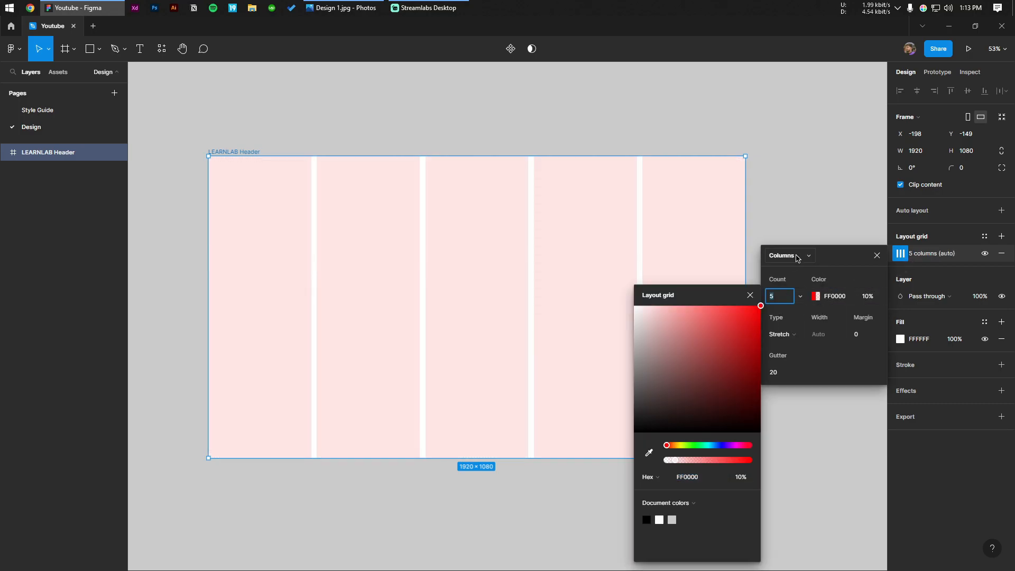
{"action": "left_click", "coordinate": [786, 377]}
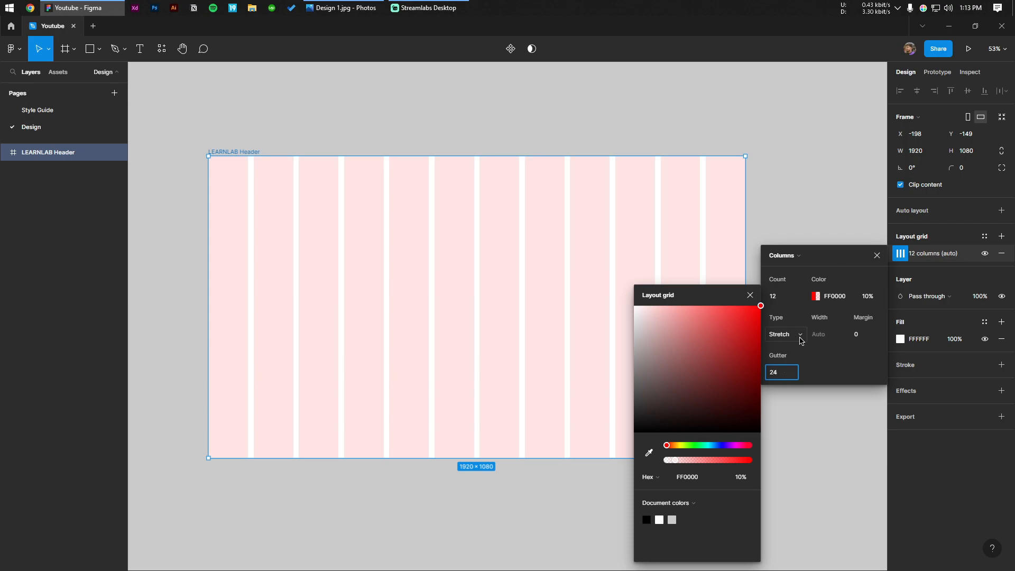
Set the column grid's type to Stretch with a margin of 82.
{"action": "left_click", "coordinate": [800, 334]}
{"action": "left_click", "coordinate": [805, 322]}
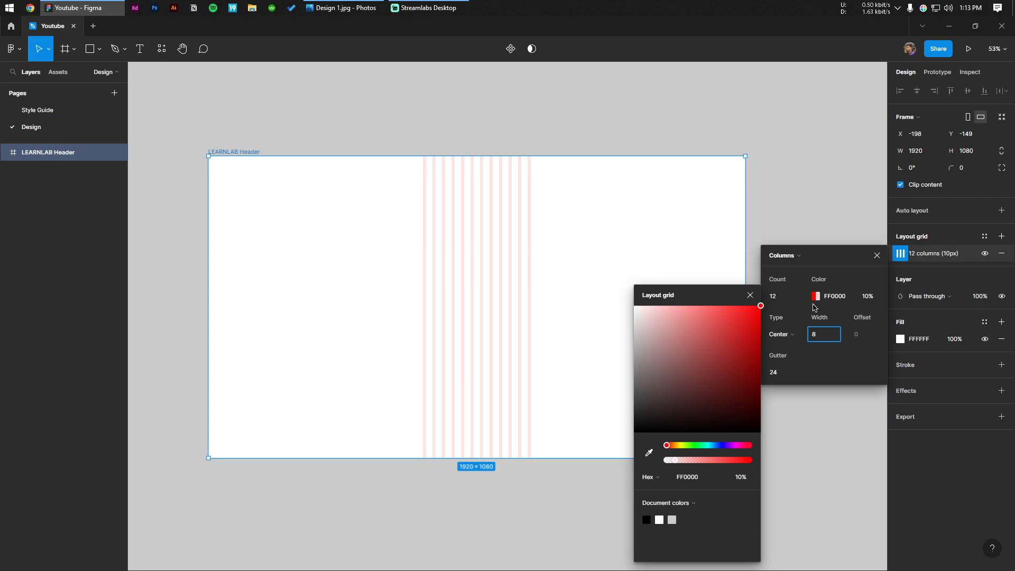
{"action": "left_click", "coordinate": [801, 339]}
{"action": "left_click", "coordinate": [817, 348]}
{"action": "left_click", "coordinate": [871, 339]}
{"action": "type", "text": "82"}
{"action": "key", "text": "Return"}
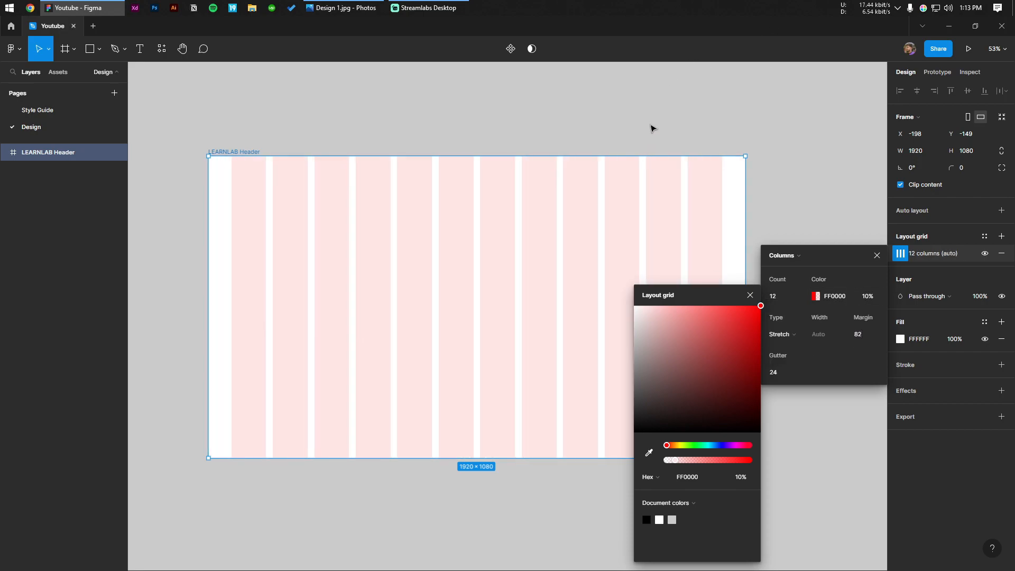
{"action": "left_click", "coordinate": [652, 129]}
Show the rulers and place a vertical guide at 1838, on the outer edge of the last grid column.
{"action": "key", "text": "shift+r"}
{"action": "left_click_drag", "start_coordinate": [135, 184], "coordinate": [128, 232]}
{"action": "left_click_drag", "start_coordinate": [792, 285], "coordinate": [719, 264]}
{"action": "scroll", "coordinate": [739, 271], "scroll_direction": "up", "scroll_amount": 6}
{"action": "left_click_drag", "start_coordinate": [649, 294], "coordinate": [654, 284]}
{"action": "scroll", "coordinate": [657, 278], "scroll_direction": "up", "scroll_amount": 6}
{"action": "scroll", "coordinate": [664, 276], "scroll_direction": "down", "scroll_amount": 11}
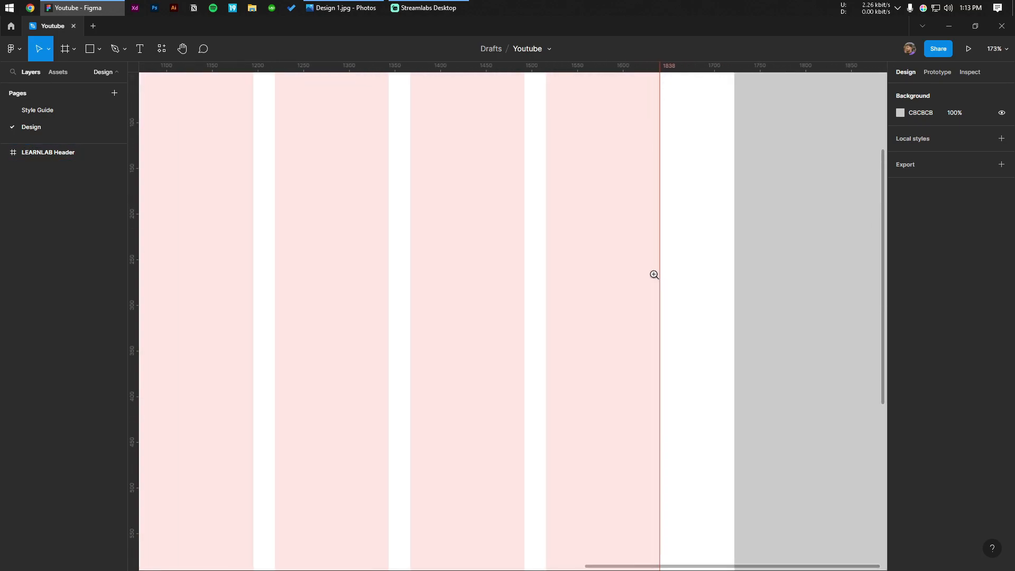
Align a vertical guide with the left edge of the first grid column.
{"action": "left_click_drag", "start_coordinate": [556, 240], "coordinate": [899, 244]}
{"action": "scroll", "coordinate": [404, 283], "scroll_direction": "up", "scroll_amount": 1}
{"action": "scroll", "coordinate": [404, 283], "scroll_direction": "up", "scroll_amount": 10}
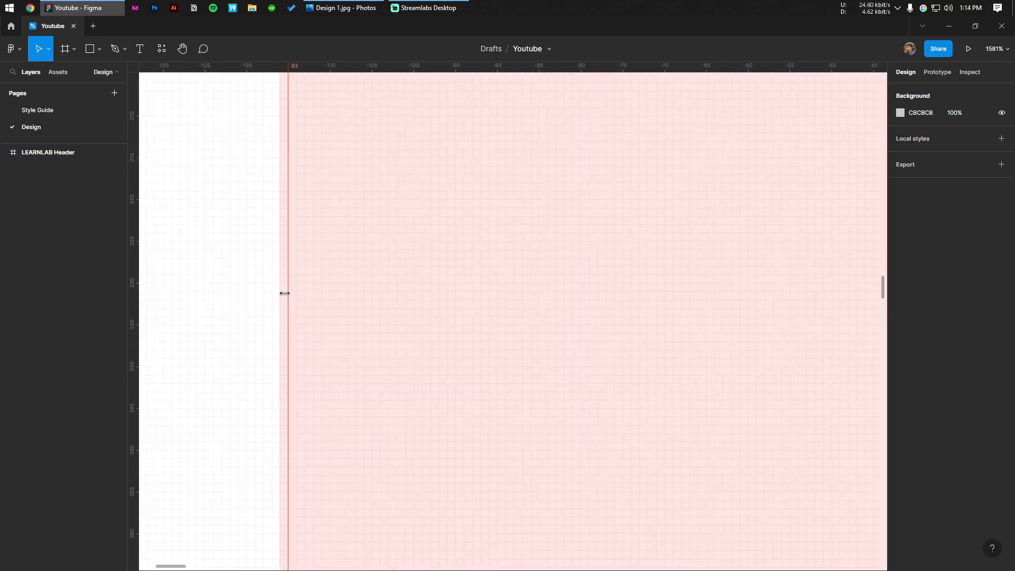
{"action": "scroll", "coordinate": [301, 261], "scroll_direction": "down", "scroll_amount": 11}
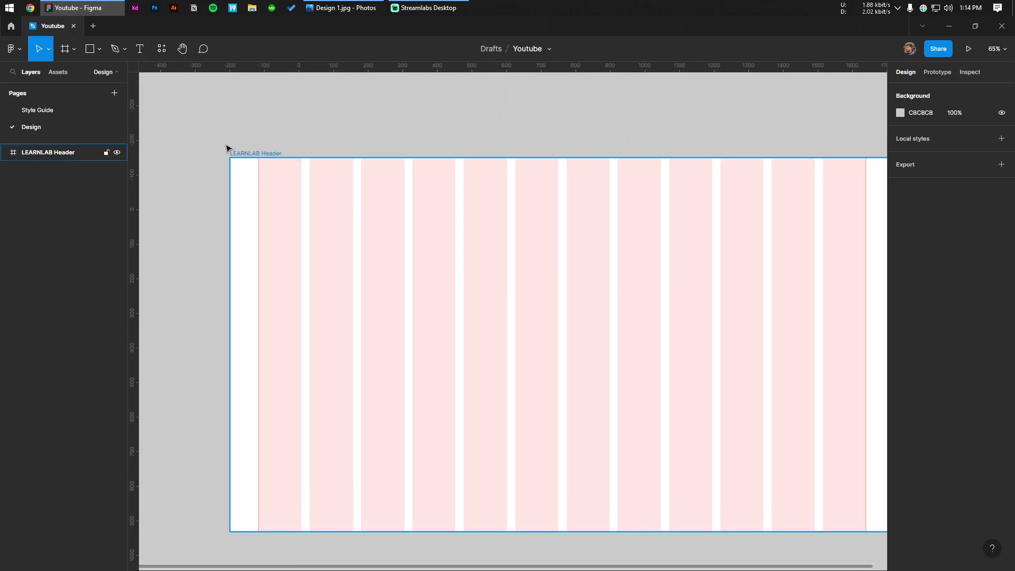
{"action": "left_click", "coordinate": [232, 153]}
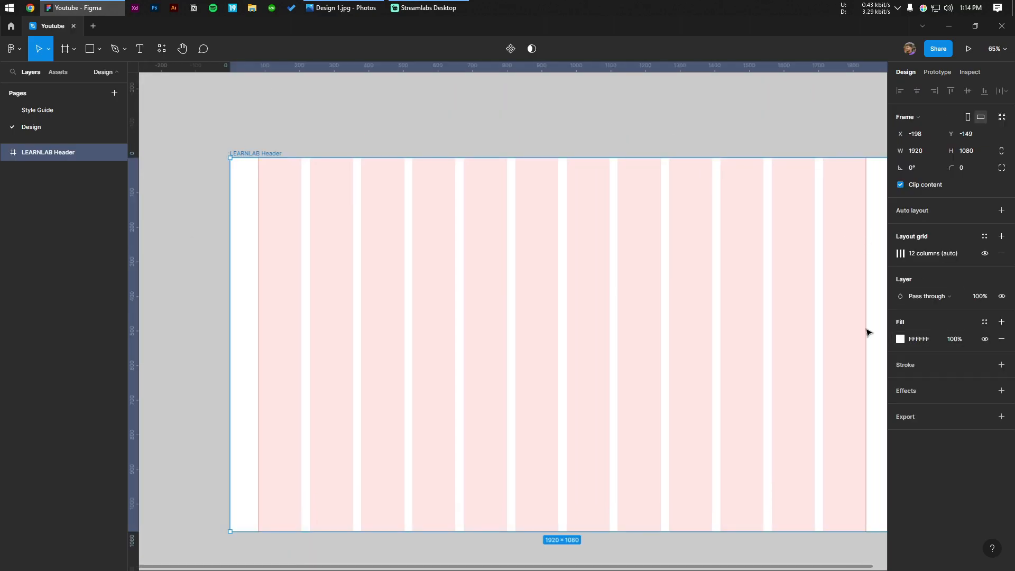
{"action": "left_click", "coordinate": [510, 80]}
Place a 100 × 100 rectangle in the frame and align it to the frame's top edge.
{"action": "left_click", "coordinate": [99, 48]}
{"action": "left_click", "coordinate": [68, 74]}
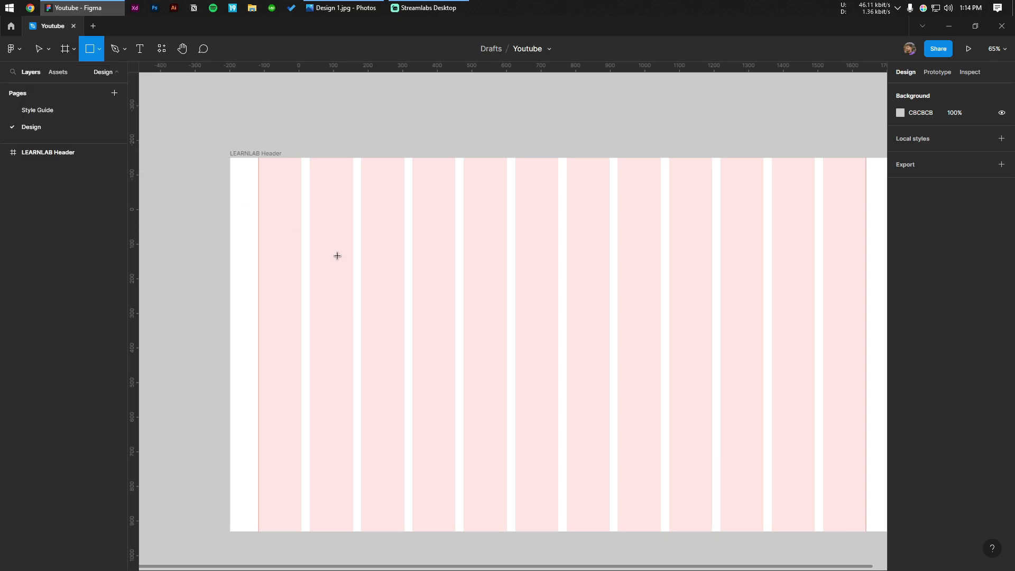
{"action": "left_click", "coordinate": [325, 238]}
{"action": "left_click", "coordinate": [951, 91]}
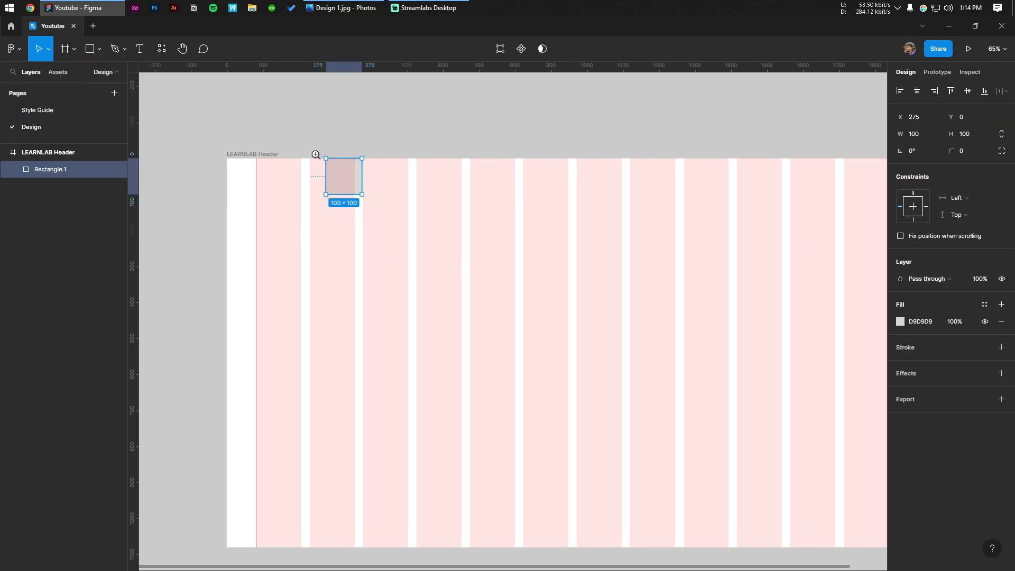
Place a horizontal guide along the rectangle's lower edge, 100 px below the frame's top, and delete the rectangle.
{"action": "scroll", "coordinate": [314, 154], "scroll_direction": "up", "scroll_amount": 4}
{"action": "left_click_drag", "start_coordinate": [295, 70], "coordinate": [363, 227]}
{"action": "key", "text": "Escape"}
{"action": "key", "text": "Delete"}
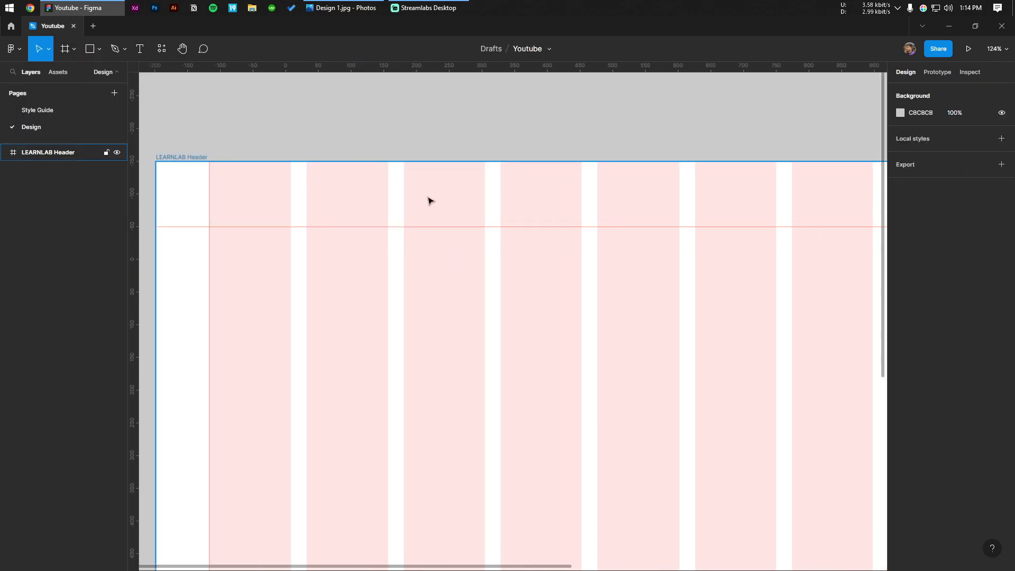
{"action": "scroll", "coordinate": [374, 125], "scroll_direction": "down", "scroll_amount": 5}
{"action": "key", "text": "shift+r"}
{"action": "key", "text": "shift+r"}
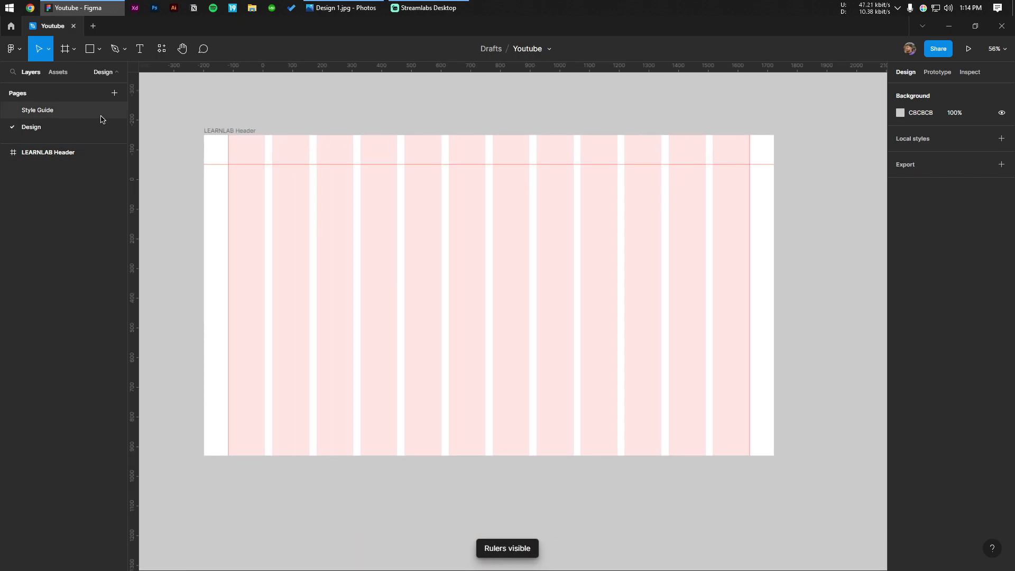
Copy the LEARNLAB logo from the Style Guide page and paste it into the Design page.
{"action": "left_click", "coordinate": [37, 110]}
{"action": "scroll", "coordinate": [407, 249], "scroll_direction": "up", "scroll_amount": 5}
{"action": "left_click", "coordinate": [407, 250]}
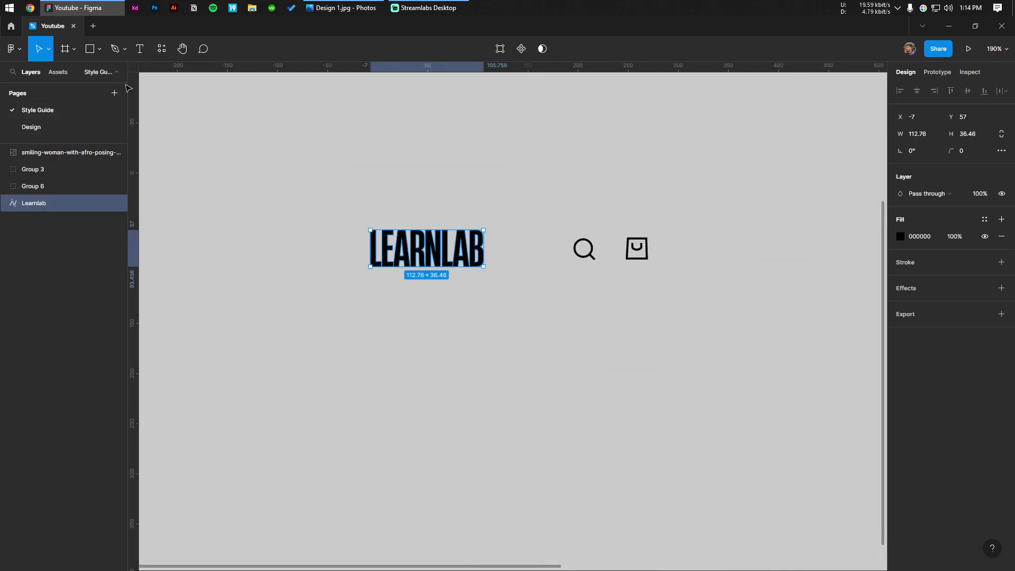
{"action": "left_click", "coordinate": [32, 127]}
{"action": "left_click_drag", "start_coordinate": [280, 123], "coordinate": [382, 170]}
{"action": "scroll", "coordinate": [378, 196], "scroll_direction": "up", "scroll_amount": 3}
{"action": "key", "text": "ctrl+v"}
Move the logo into the header strip at about X 82, Y 27, flush with the left vertical guide.
{"action": "left_click_drag", "start_coordinate": [476, 290], "coordinate": [496, 319]}
{"action": "scroll", "coordinate": [497, 320], "scroll_direction": "up", "scroll_amount": 3}
{"action": "left_click_drag", "start_coordinate": [523, 357], "coordinate": [256, 172]}
{"action": "left_click_drag", "start_coordinate": [256, 171], "coordinate": [301, 204]}
{"action": "scroll", "coordinate": [326, 221], "scroll_direction": "up", "scroll_amount": 4}
{"action": "scroll", "coordinate": [289, 215], "scroll_direction": "down", "scroll_amount": 3}
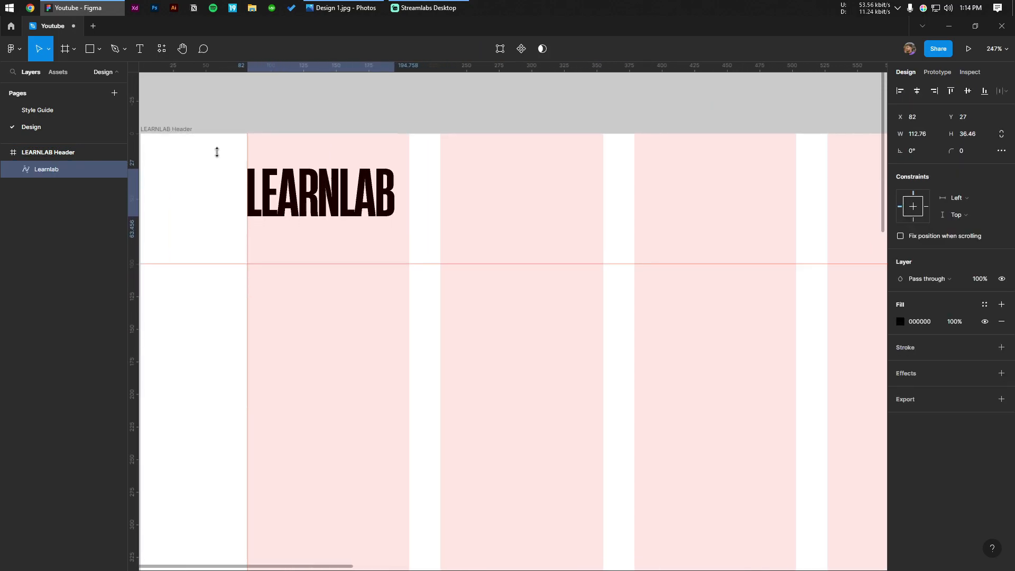
Draw a rectangle about 60 × 100 spanning the header strip beside the logo, and vertically centre the logo with it.
{"action": "left_click", "coordinate": [100, 49]}
{"action": "left_click", "coordinate": [56, 75]}
{"action": "mouse_move", "coordinate": [429, 264]}
{"action": "left_mouse_down"}
{"action": "mouse_move", "coordinate": [506, 164]}
{"action": "mouse_move", "coordinate": [506, 134]}
{"action": "left_mouse_up"}
{"action": "left_click", "coordinate": [349, 199], "text": "shift"}
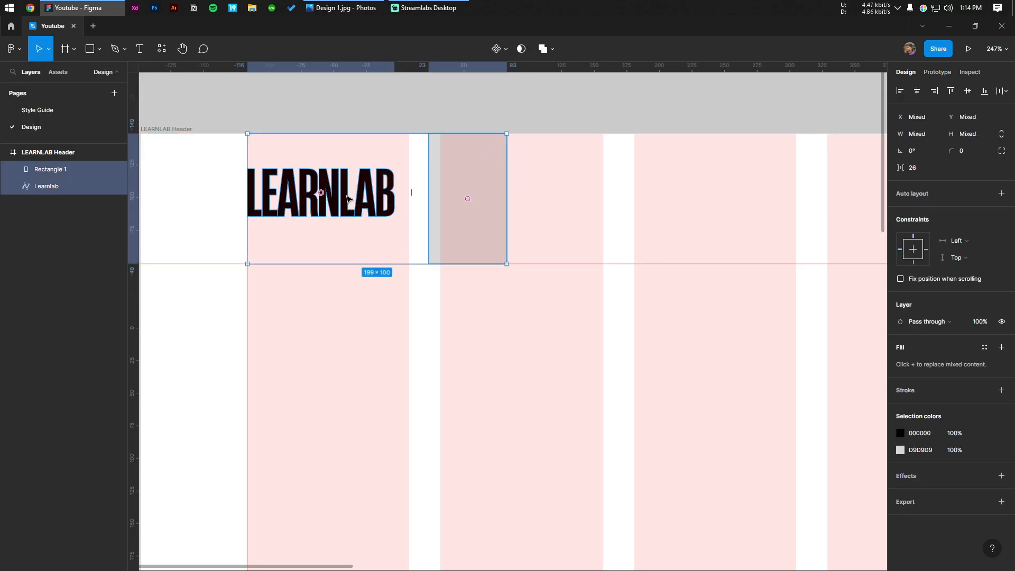
{"action": "left_click", "coordinate": [968, 92]}
Rename the Learnlab logo layer "LOGO".
{"action": "left_click", "coordinate": [329, 208]}
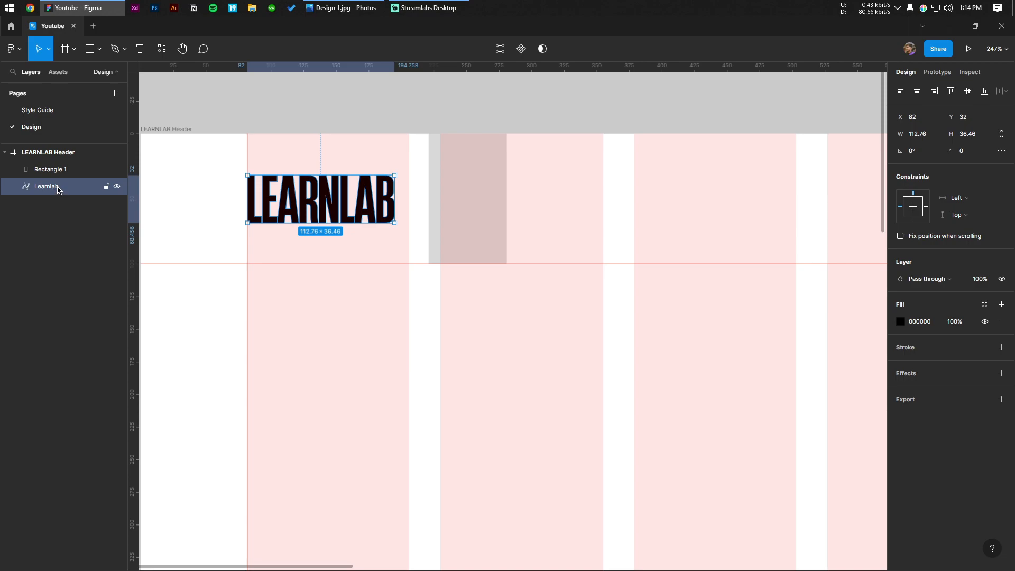
{"action": "double_click", "coordinate": [58, 187]}
{"action": "type", "text": "L"}
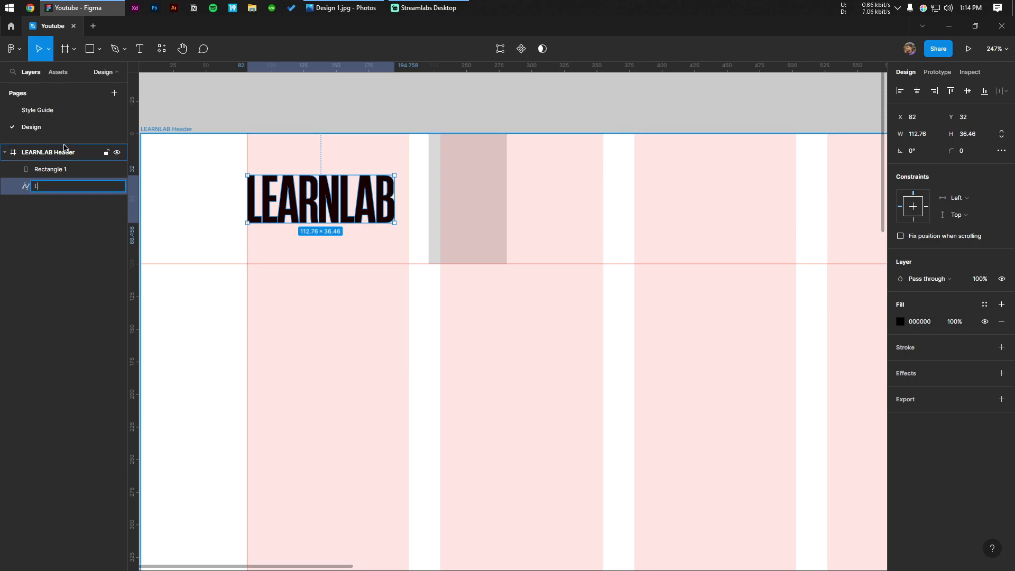
{"action": "type", "text": "OGO"}
{"action": "left_click", "coordinate": [63, 148]}
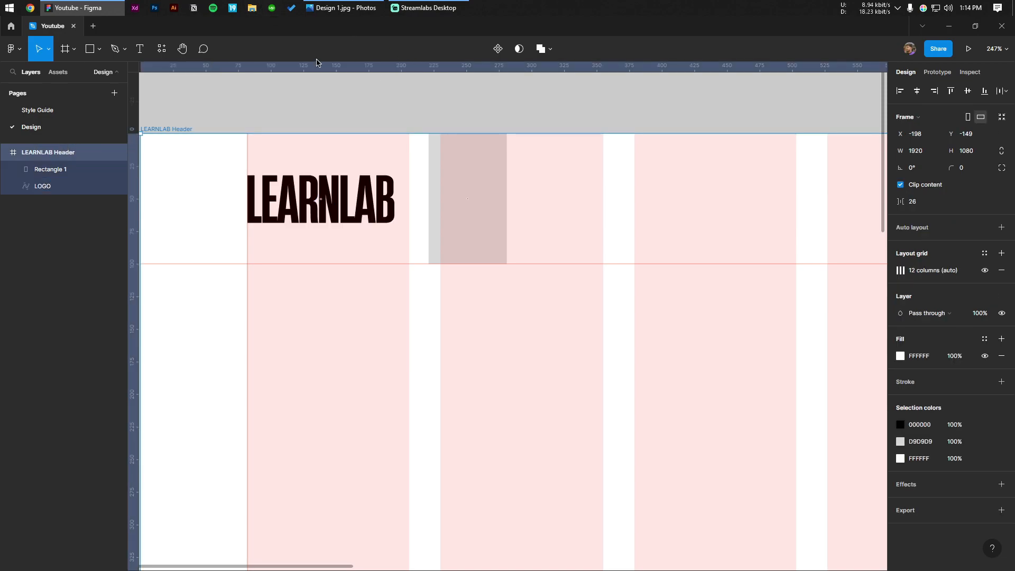
{"action": "left_click", "coordinate": [335, 129]}
Hide the rulers and move the grey rectangle along the header strip to the ninth grid column.
{"action": "scroll", "coordinate": [336, 129], "scroll_direction": "down", "scroll_amount": 10}
{"action": "key", "text": "shift+r"}
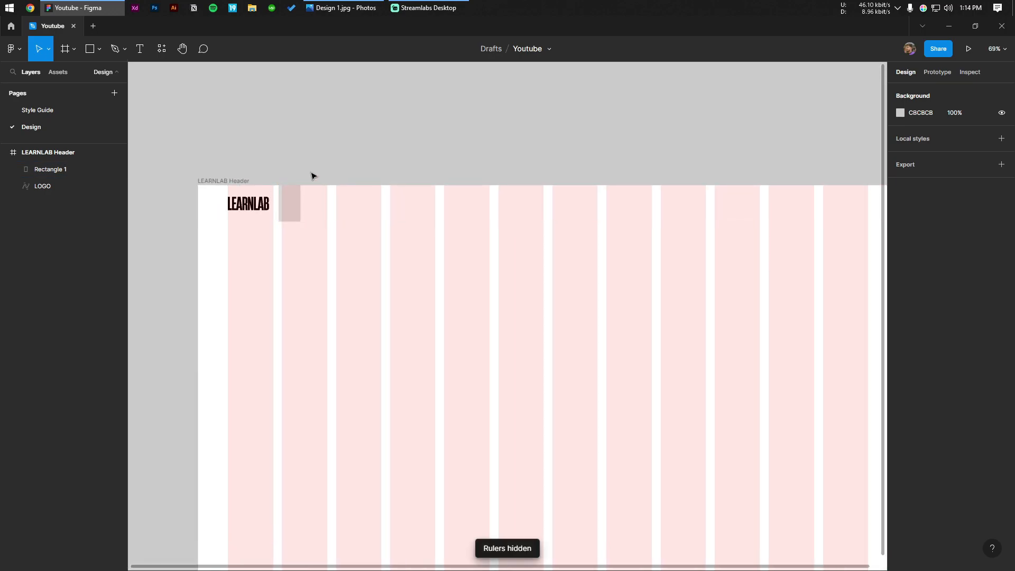
{"action": "left_click_drag", "start_coordinate": [347, 137], "coordinate": [325, 136]}
{"action": "scroll", "coordinate": [372, 172], "scroll_direction": "up", "scroll_amount": 1}
{"action": "left_click_drag", "start_coordinate": [264, 206], "coordinate": [703, 237]}
{"action": "left_click", "coordinate": [429, 139]}
{"action": "left_click_drag", "start_coordinate": [430, 139], "coordinate": [473, 136]}
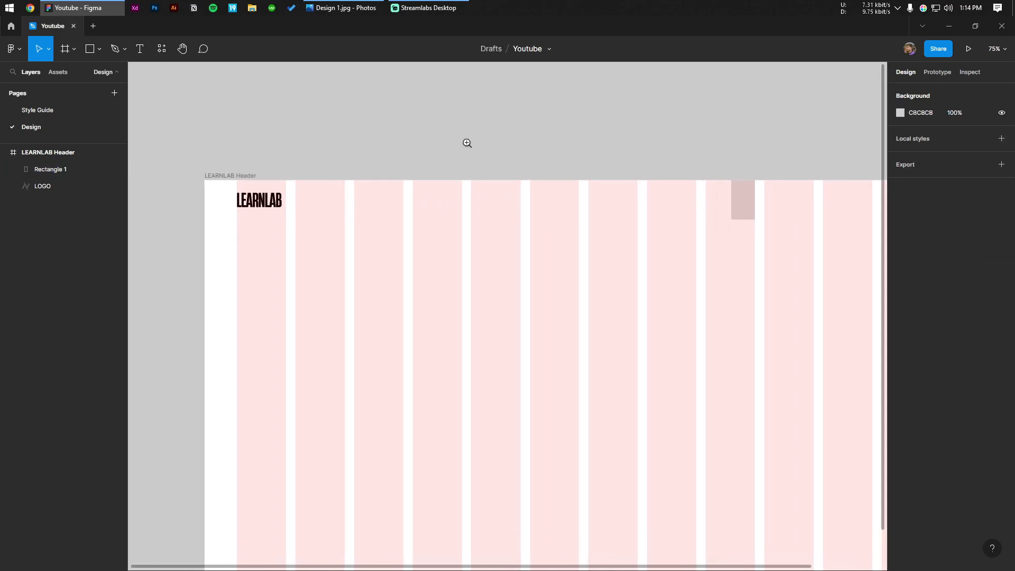
Add the text "Courses" to the header strip with letter spacing of 0%.
{"action": "scroll", "coordinate": [473, 136], "scroll_direction": "up", "scroll_amount": 2}
{"action": "key", "text": "t"}
{"action": "left_click", "coordinate": [372, 203]}
{"action": "scroll", "coordinate": [385, 204], "scroll_direction": "up", "scroll_amount": 5}
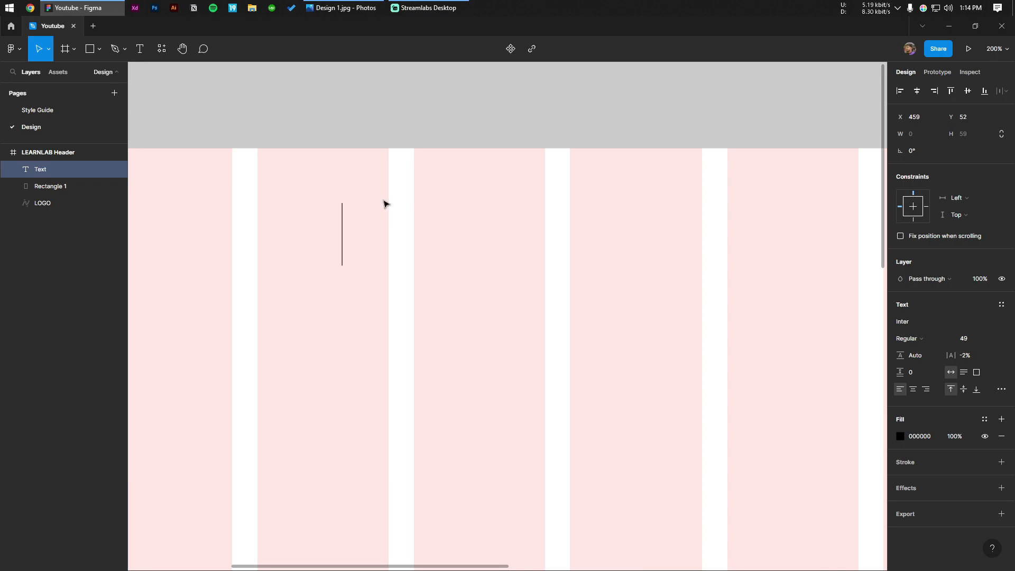
{"action": "type", "text": "COU"}
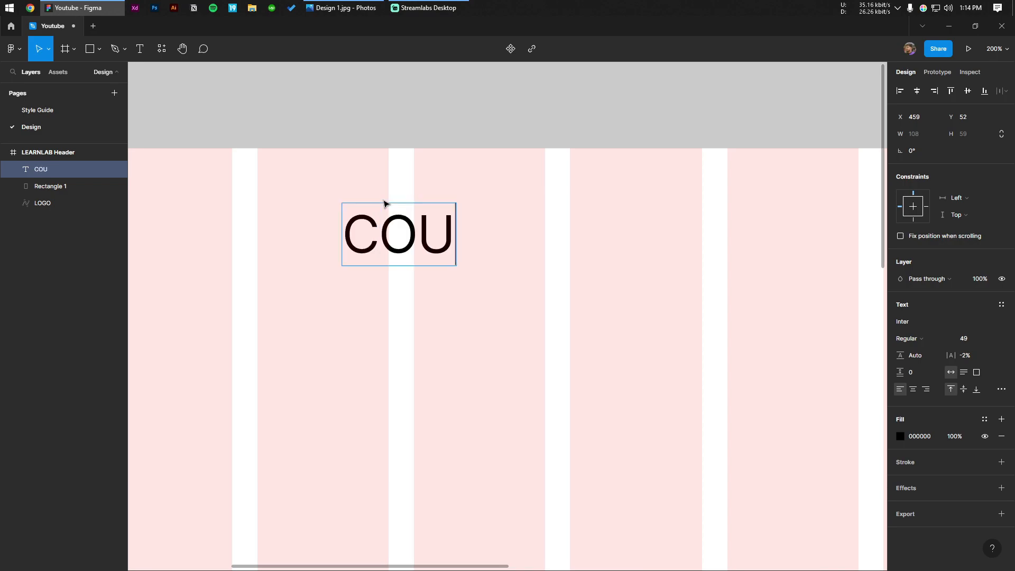
{"action": "key", "text": "ctrl+z"}
{"action": "left_click", "coordinate": [1001, 389]}
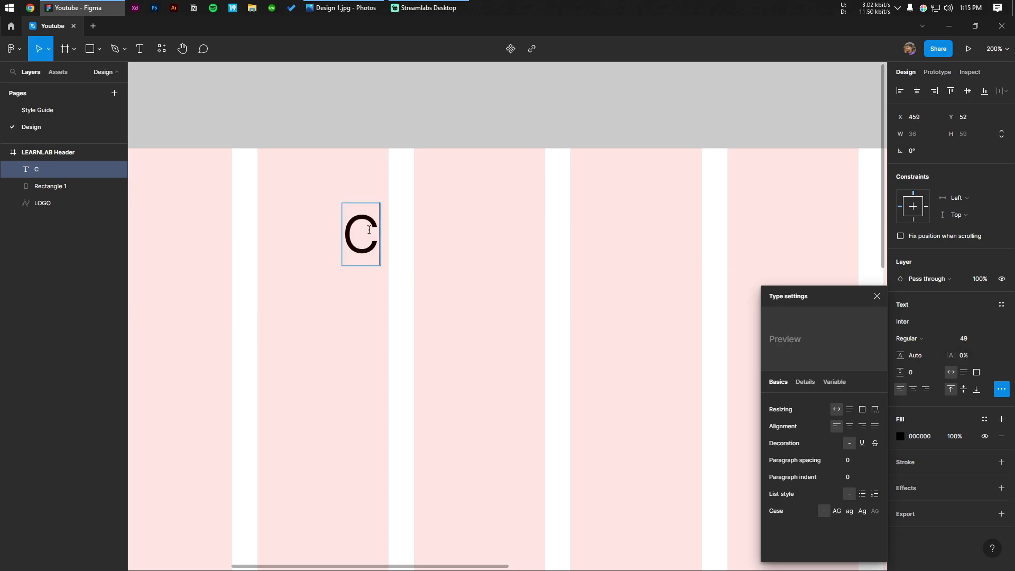
{"action": "type", "text": "ourses"}
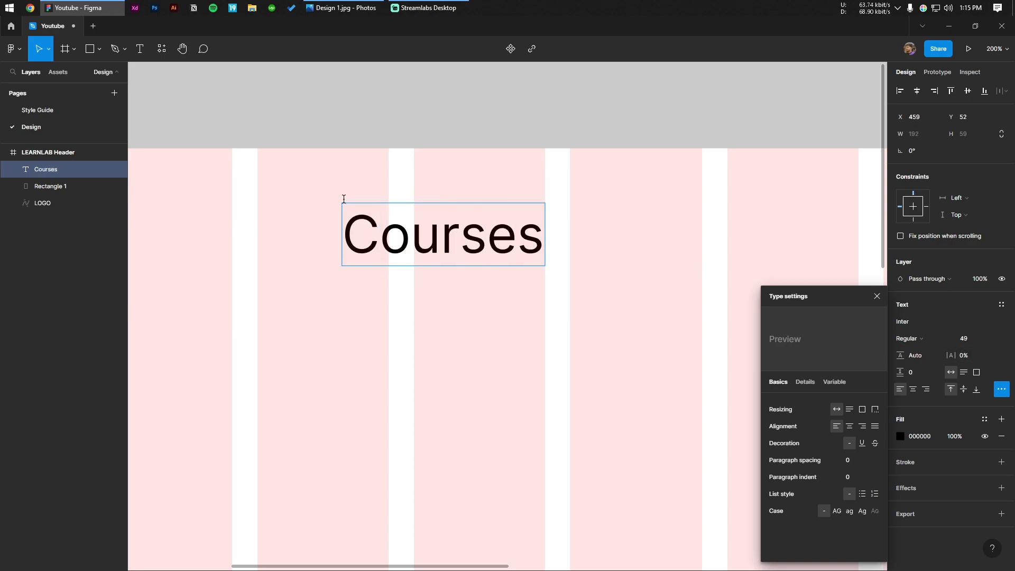
{"action": "key", "text": "Escape"}
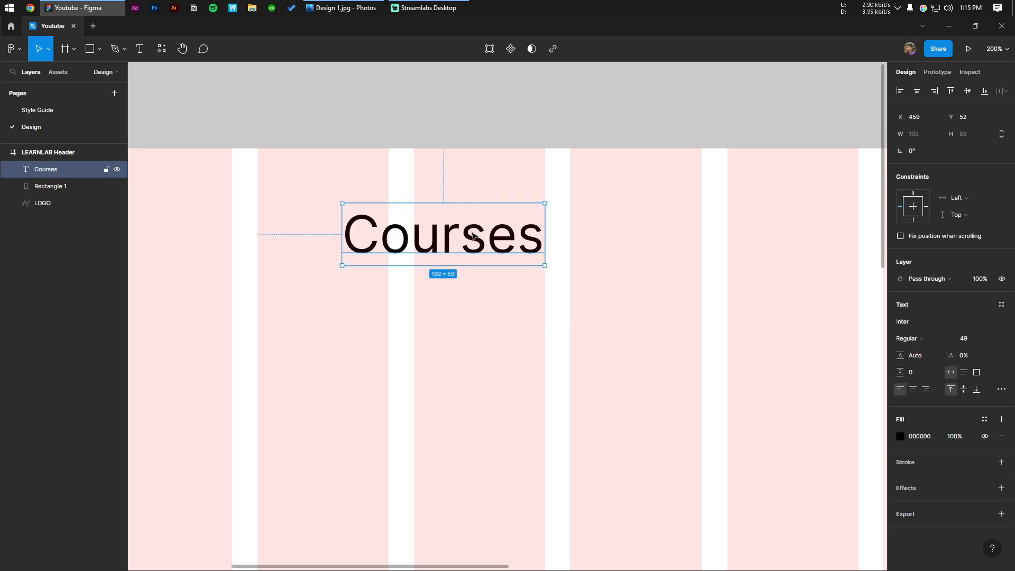
Change the font of the "Courses" text to Bahnschrift.
{"action": "scroll", "coordinate": [1005, 356], "scroll_direction": "up", "scroll_amount": 5}
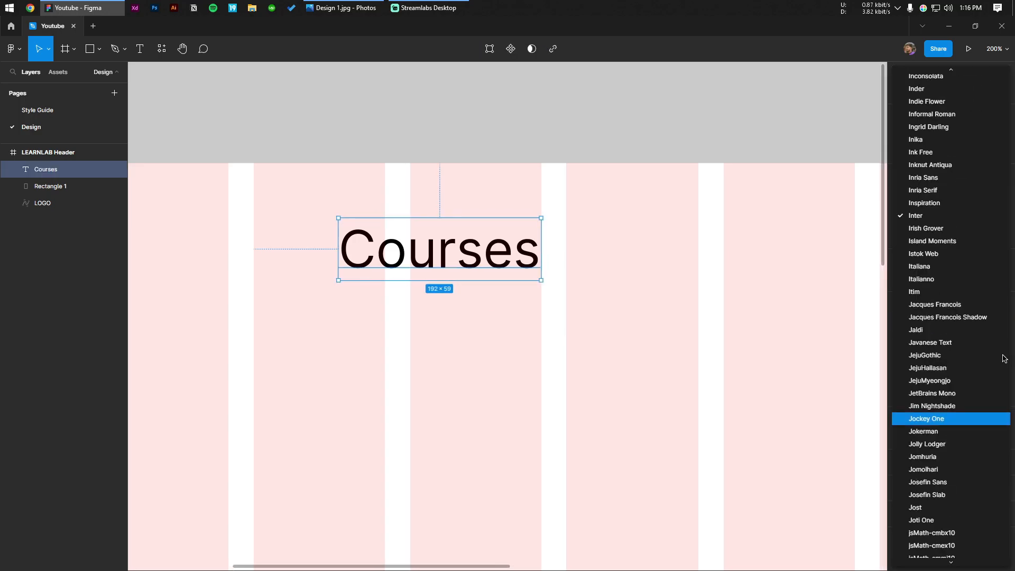
{"action": "scroll", "coordinate": [1004, 355], "scroll_direction": "up", "scroll_amount": 4}
{"action": "left_click", "coordinate": [973, 328]}
{"action": "left_click", "coordinate": [966, 322]}
{"action": "type", "text": "Bahnschrift"}
{"action": "key", "text": "Return"}
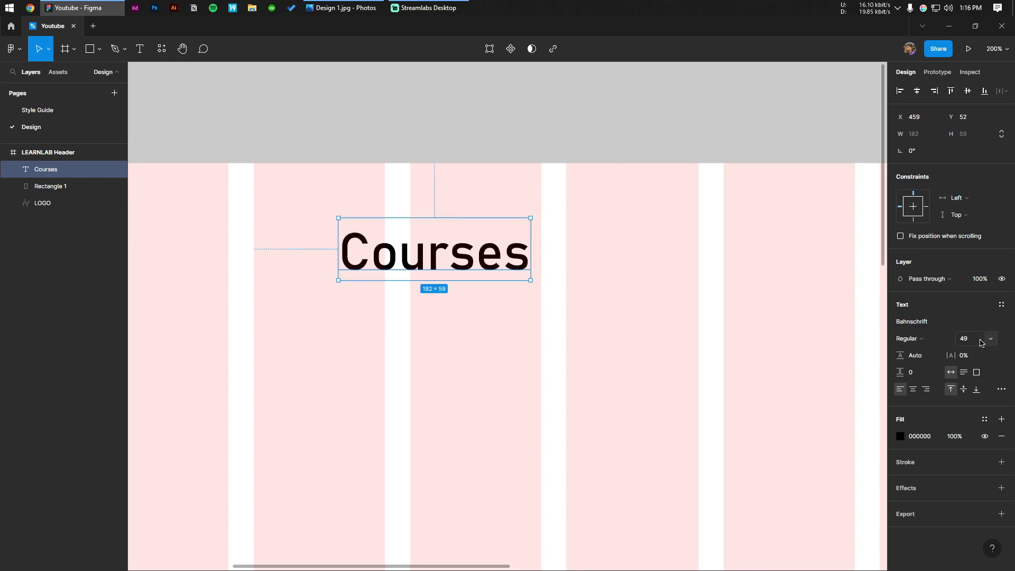
Set the "Courses" text size to 20 and move it to the third grid column, with the rulers shown.
{"action": "type", "text": "20"}
{"action": "key", "text": "Return"}
{"action": "left_click", "coordinate": [399, 277]}
{"action": "scroll", "coordinate": [449, 307], "scroll_direction": "down", "scroll_amount": 3}
{"action": "left_click_drag", "start_coordinate": [331, 278], "coordinate": [439, 360]}
{"action": "key", "text": "shift+r"}
{"action": "scroll", "coordinate": [535, 384], "scroll_direction": "up", "scroll_amount": 2}
{"action": "left_click_drag", "start_coordinate": [519, 329], "coordinate": [400, 323]}
{"action": "left_click", "coordinate": [494, 325]}
{"action": "scroll", "coordinate": [385, 329], "scroll_direction": "up", "scroll_amount": 2}
Duplicate the "Courses" text four times in a row along the header strip.
{"action": "left_click_drag", "start_coordinate": [312, 310], "coordinate": [469, 324], "text": "alt"}
{"action": "left_click", "coordinate": [572, 342]}
{"action": "left_click_drag", "start_coordinate": [573, 344], "coordinate": [605, 335]}
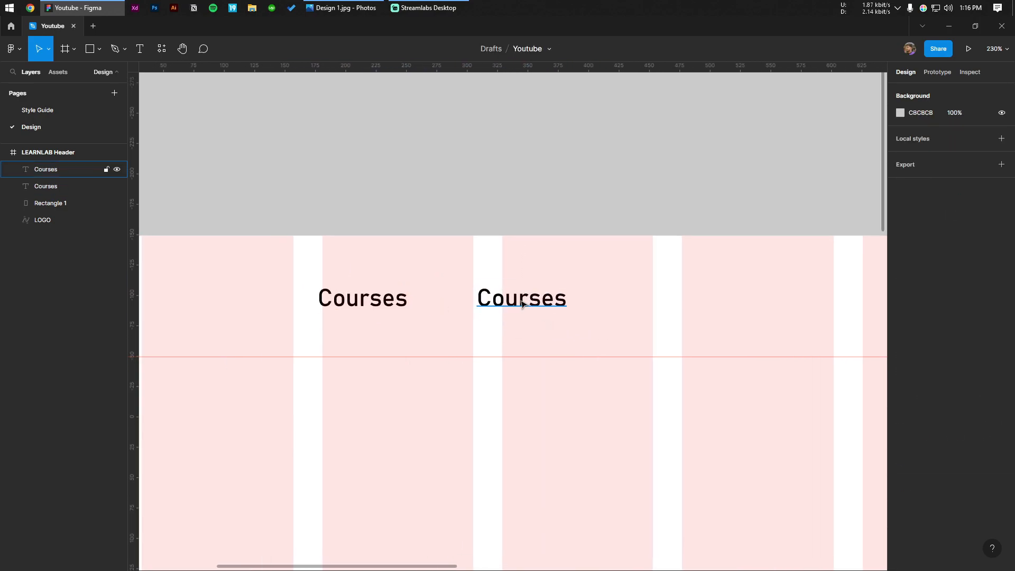
{"action": "double_click", "coordinate": [526, 300]}
{"action": "key", "text": "Escape"}
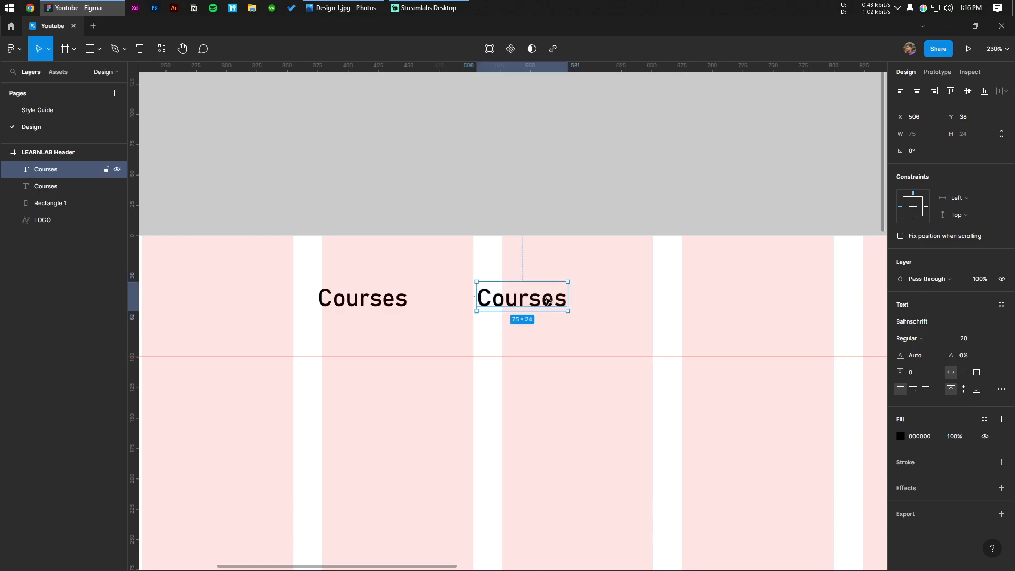
{"action": "left_click", "coordinate": [582, 303]}
{"action": "left_click_drag", "start_coordinate": [540, 302], "coordinate": [814, 310], "text": "alt"}
{"action": "scroll", "coordinate": [575, 312], "scroll_direction": "down", "scroll_amount": 2}
{"action": "left_click", "coordinate": [741, 333]}
Change the second "Courses" text in the row to "Membership".
{"action": "scroll", "coordinate": [446, 320], "scroll_direction": "up", "scroll_amount": 5}
{"action": "left_click_drag", "start_coordinate": [446, 320], "coordinate": [503, 308]}
{"action": "double_click", "coordinate": [502, 283]}
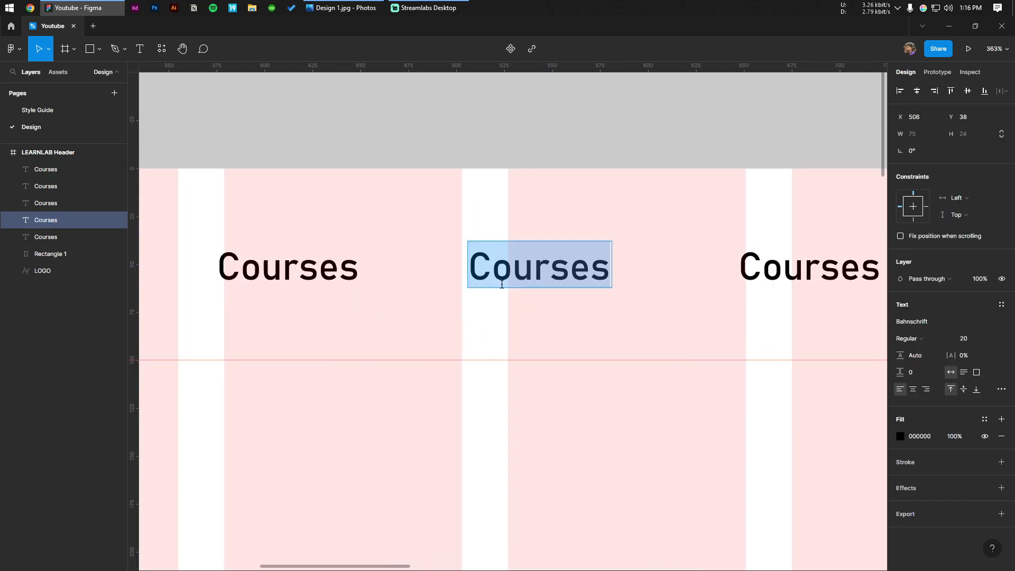
{"action": "type", "text": "Membershiop"}
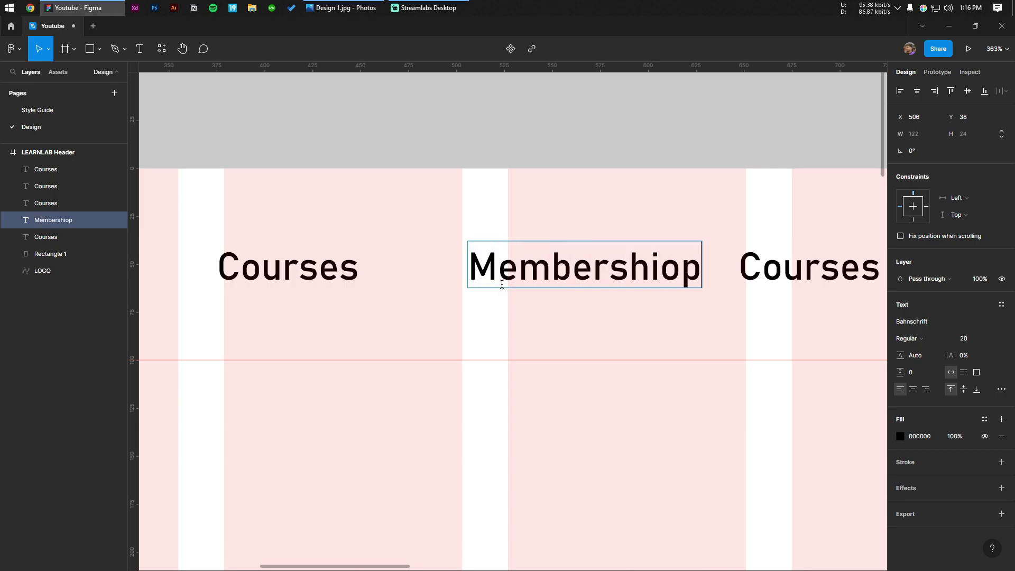
{"action": "key", "text": "Escape"}
Change the third and fourth texts in the navigation row to "Pages" and "Events".
{"action": "scroll", "coordinate": [362, 254], "scroll_direction": "right", "scroll_amount": 8}
{"action": "double_click", "coordinate": [361, 254]}
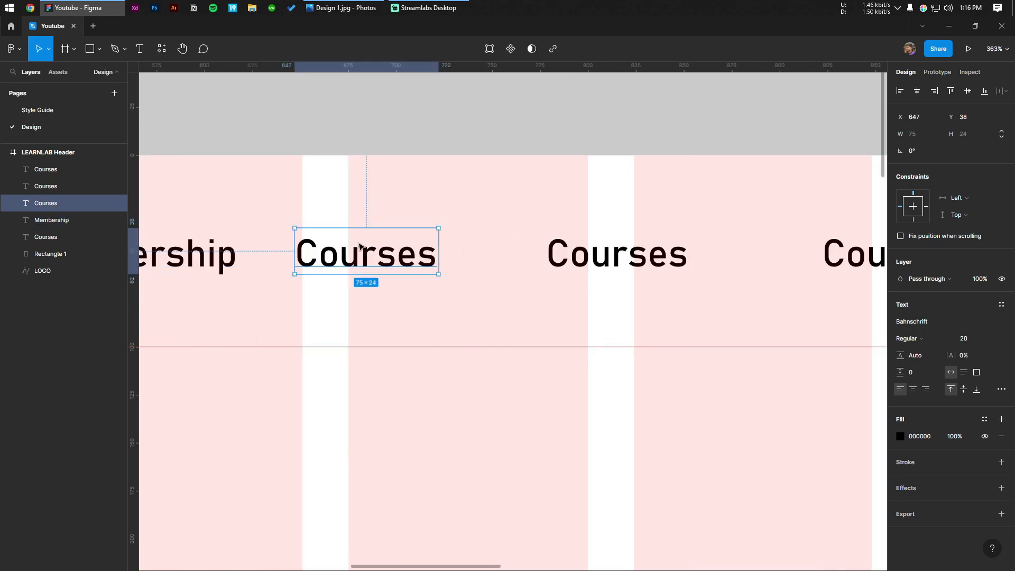
{"action": "type", "text": "Pages"}
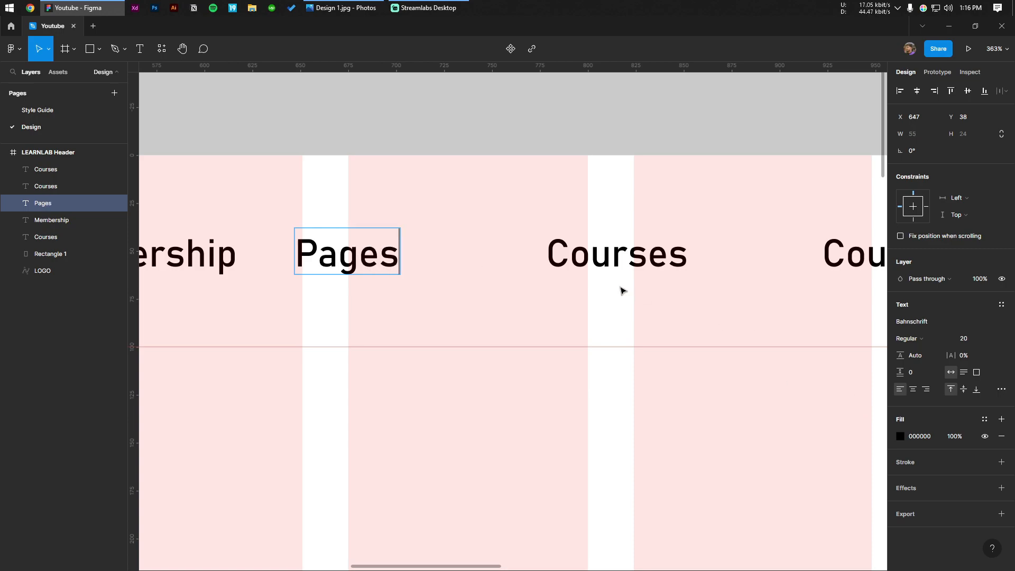
{"action": "double_click", "coordinate": [599, 266]}
{"action": "type", "text": "Events"}
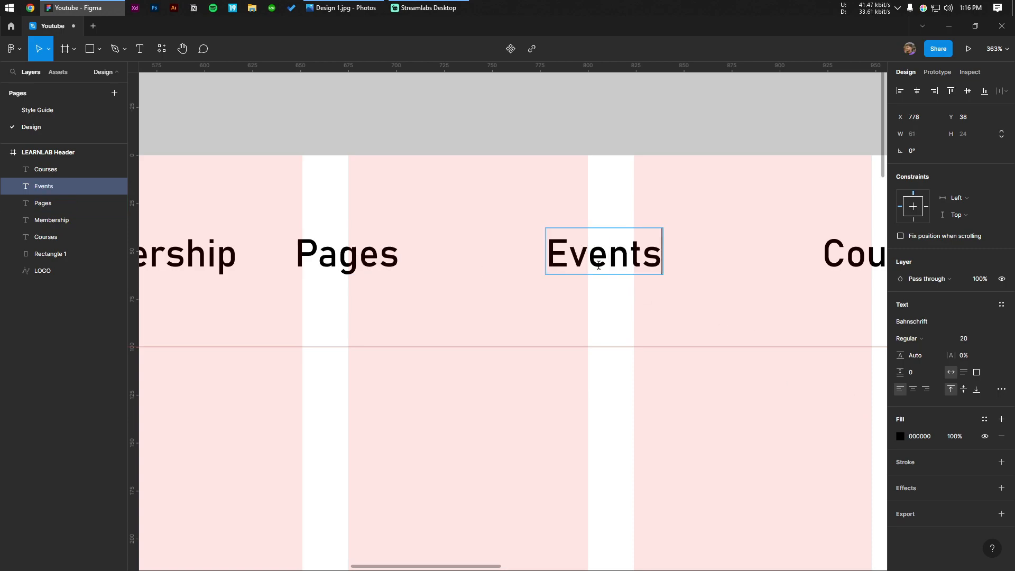
{"action": "key", "text": "Escape"}
{"action": "key", "text": "Escape"}
Change the last "Courses" copy after "Events" to "Blog".
{"action": "scroll", "coordinate": [617, 195], "scroll_direction": "right", "scroll_amount": 5}
{"action": "double_click", "coordinate": [566, 281]}
{"action": "type", "text": "Blo"}
{"action": "key", "text": "Escape"}
Duplicate the "Blog" text further along the header strip and change the copy to "Contact".
{"action": "scroll", "coordinate": [437, 261], "scroll_direction": "right", "scroll_amount": 5}
{"action": "left_click_drag", "start_coordinate": [340, 253], "coordinate": [517, 252], "text": "alt"}
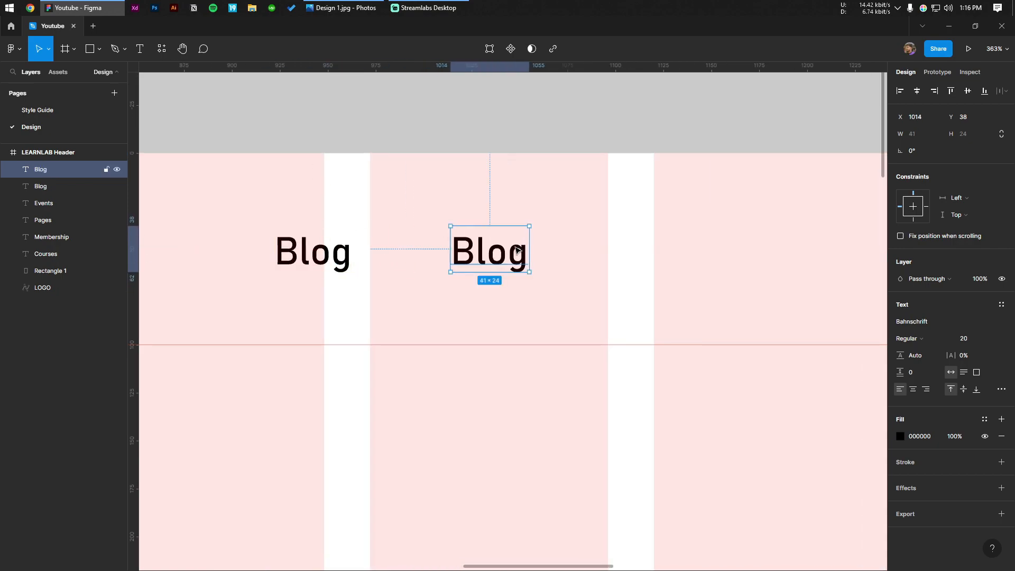
{"action": "double_click", "coordinate": [513, 251]}
{"action": "type", "text": "Contact"}
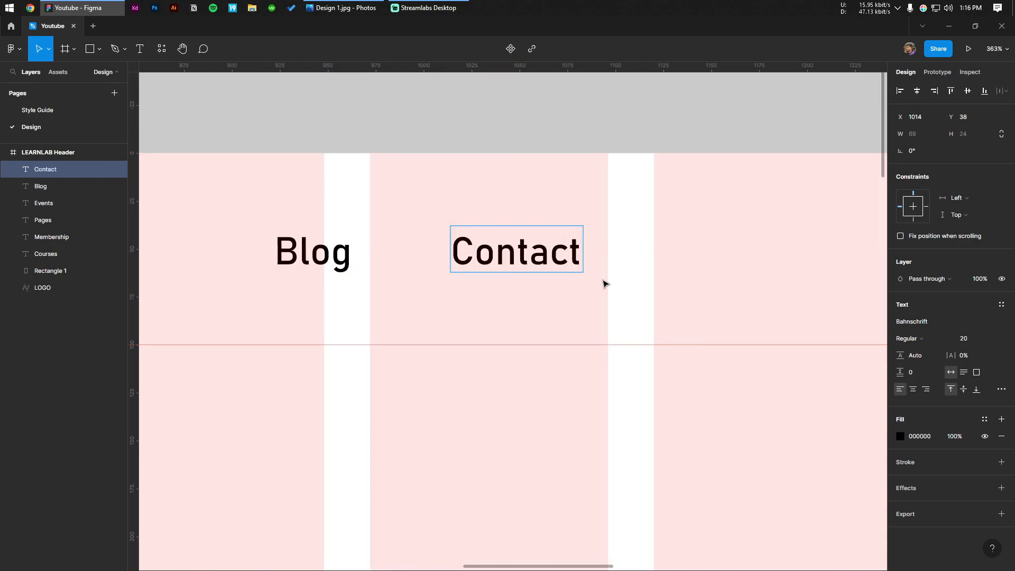
{"action": "key", "text": "Escape"}
{"action": "key", "text": "Escape"}
Duplicate the "Contact" text further along the header strip and change the copy to "Cart".
{"action": "scroll", "coordinate": [605, 284], "scroll_direction": "down", "scroll_amount": 3, "text": "ctrl"}
{"action": "scroll", "coordinate": [549, 248], "scroll_direction": "right", "scroll_amount": 5}
{"action": "left_click_drag", "start_coordinate": [431, 249], "coordinate": [600, 249], "text": "alt"}
{"action": "double_click", "coordinate": [551, 236]}
{"action": "type", "text": "Cart"}
{"action": "key", "text": "Escape"}
{"action": "key", "text": "Escape"}
{"action": "scroll", "coordinate": [616, 117], "scroll_direction": "down", "scroll_amount": 1, "text": "ctrl"}
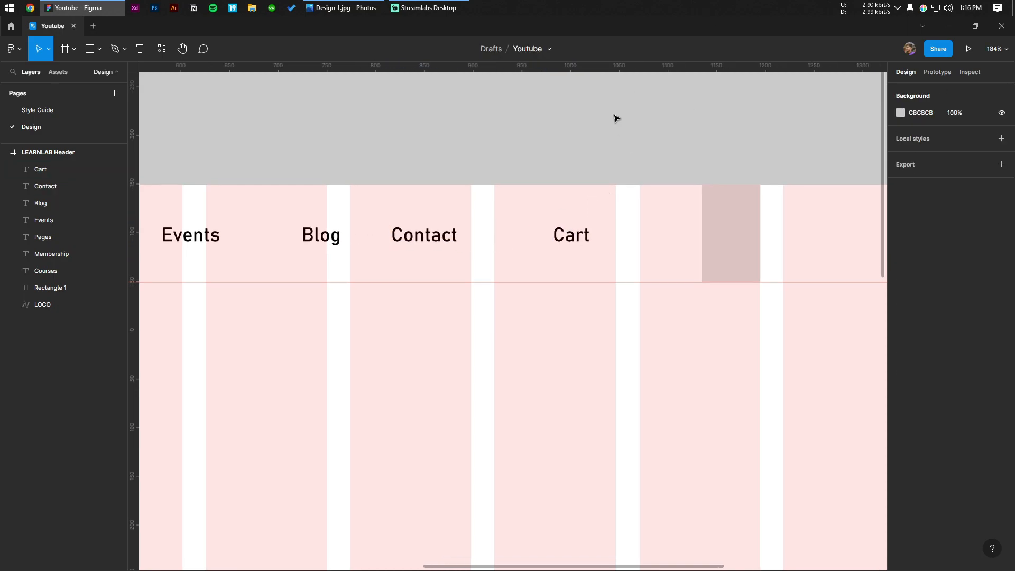
Look over the placement of the logo, navigation texts and grey rectangle along the header strip.
{"action": "scroll", "coordinate": [617, 149], "scroll_direction": "up", "scroll_amount": 3, "text": "ctrl"}
{"action": "scroll", "coordinate": [617, 151], "scroll_direction": "down", "scroll_amount": 5, "text": "ctrl"}
{"action": "scroll", "coordinate": [639, 156], "scroll_direction": "up", "scroll_amount": 2, "text": "ctrl"}
{"action": "left_click_drag", "start_coordinate": [741, 274], "coordinate": [636, 253]}
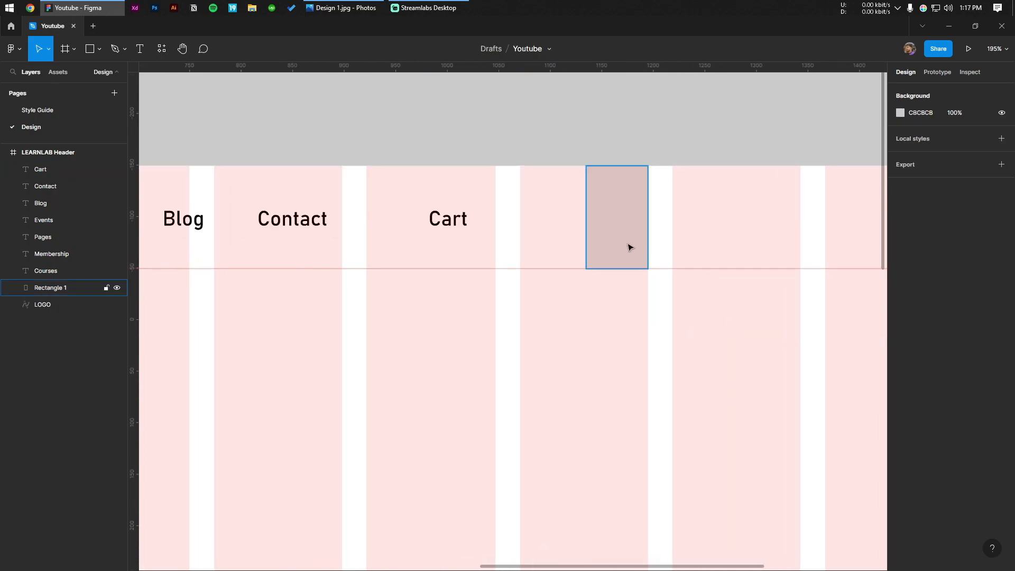
{"action": "scroll", "coordinate": [637, 254], "scroll_direction": "down", "scroll_amount": 3, "text": "ctrl"}
{"action": "left_click_drag", "start_coordinate": [585, 143], "coordinate": [655, 150]}
{"action": "scroll", "coordinate": [581, 186], "scroll_direction": "down", "scroll_amount": 4, "text": "ctrl"}
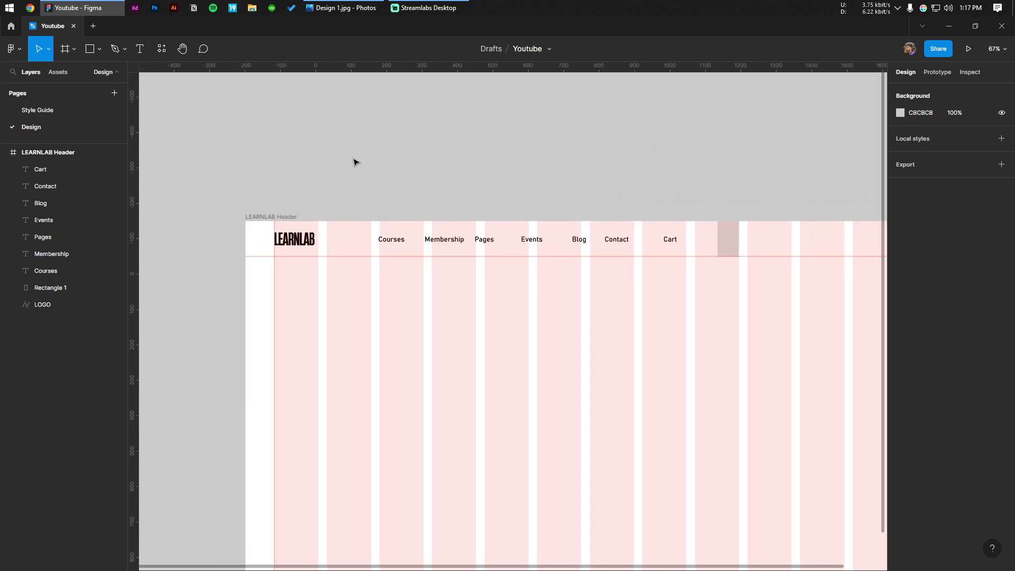
{"action": "scroll", "coordinate": [546, 224], "scroll_direction": "up", "scroll_amount": 10, "text": "ctrl"}
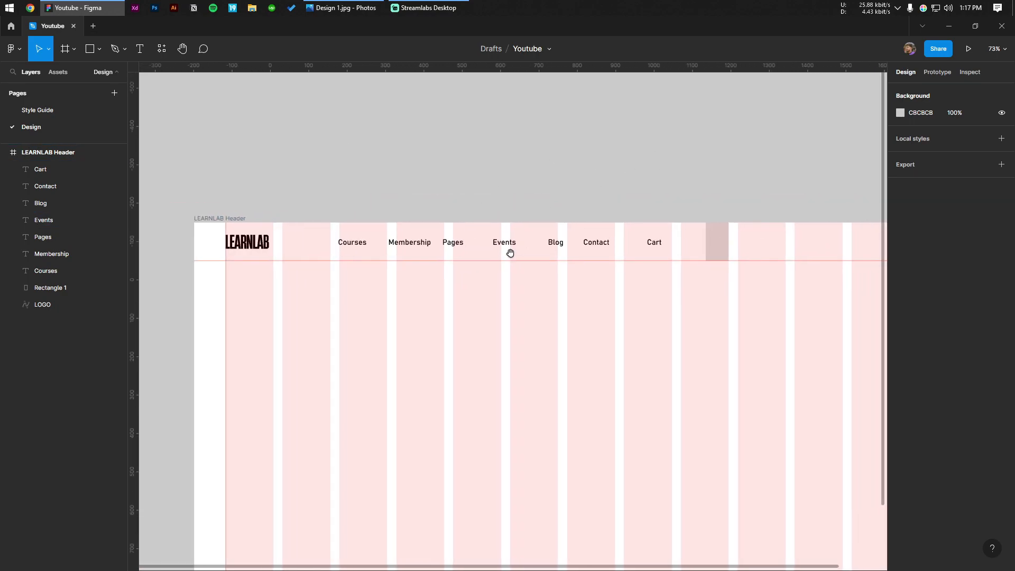
Draw a downward chevron about 11 × 5.5 after the "Courses" text with the Pen tool and set its stroke width to 1.5.
{"action": "key", "text": "p"}
{"action": "scroll", "coordinate": [491, 229], "scroll_direction": "up", "scroll_amount": 5, "text": "ctrl"}
{"action": "key", "text": "shift+r"}
{"action": "left_click", "coordinate": [476, 210]}
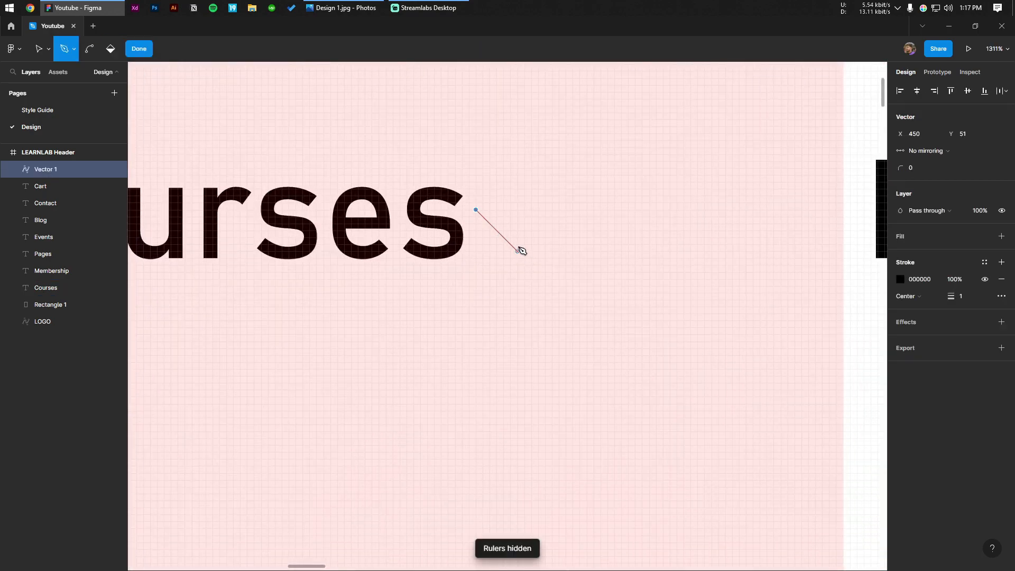
{"action": "key", "text": "ctrl+z"}
{"action": "left_click", "coordinate": [552, 210]}
{"action": "key", "text": "Escape"}
{"action": "key", "text": "Escape"}
{"action": "left_click_drag", "start_coordinate": [528, 233], "coordinate": [552, 233]}
{"action": "type", "text": "2"}
{"action": "key", "text": "Return"}
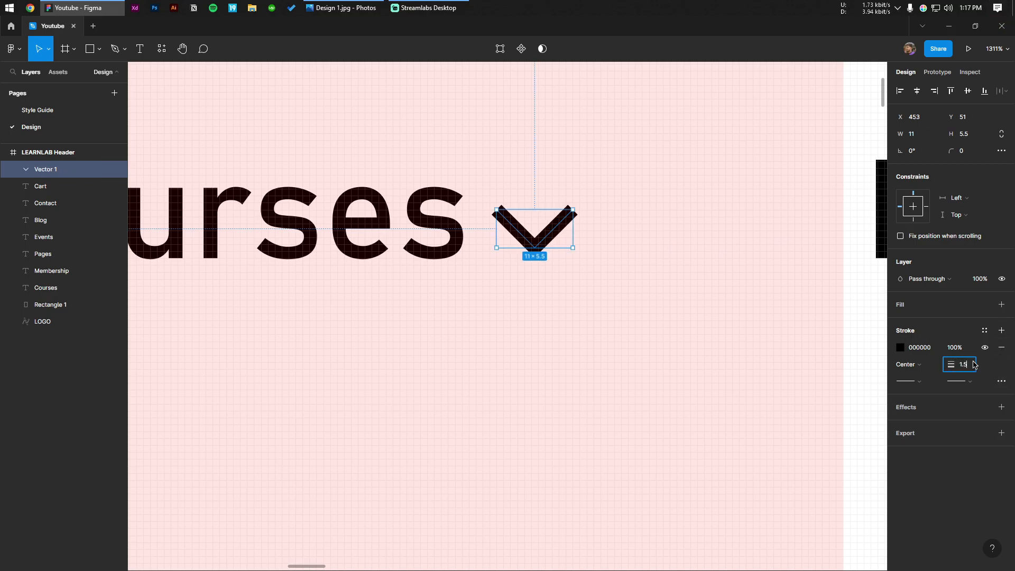
Align the vertical centers of the chevron and the "Courses" text.
{"action": "left_click_drag", "start_coordinate": [570, 228], "coordinate": [370, 380]}
{"action": "left_click", "coordinate": [596, 230]}
{"action": "scroll", "coordinate": [585, 233], "scroll_direction": "down", "scroll_amount": 3}
{"action": "scroll", "coordinate": [585, 233], "scroll_direction": "up", "scroll_amount": 2}
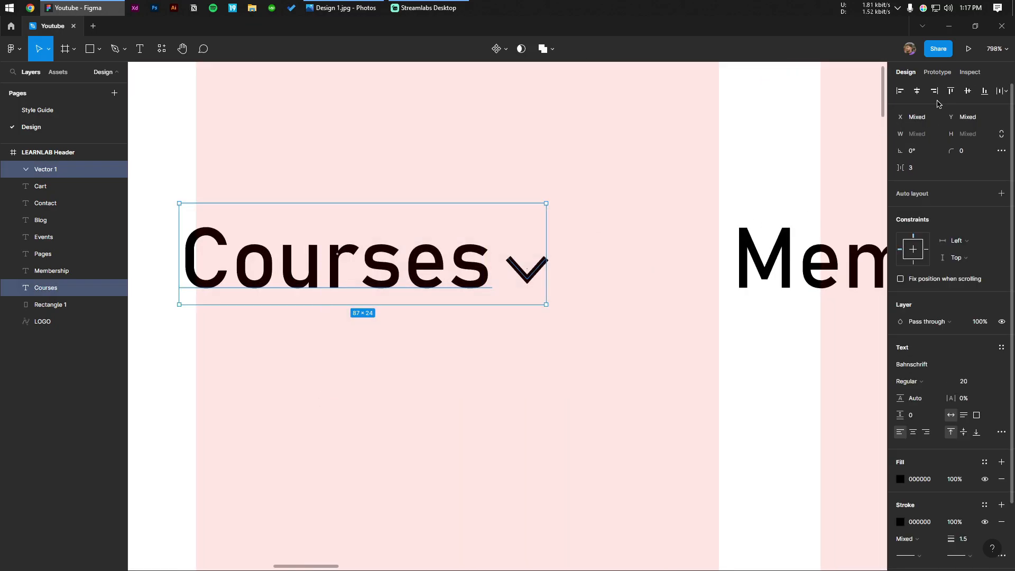
{"action": "left_click", "coordinate": [969, 92]}
Adjust the chevron's position to a gap of 4 after the "Courses" text and group the two.
{"action": "left_click", "coordinate": [630, 226]}
{"action": "left_click", "coordinate": [531, 260]}
{"action": "left_click_drag", "start_coordinate": [539, 250], "coordinate": [538, 270]}
{"action": "left_click", "coordinate": [590, 255]}
{"action": "left_click_drag", "start_coordinate": [571, 227], "coordinate": [493, 297]}
{"action": "left_click", "coordinate": [602, 254]}
{"action": "scroll", "coordinate": [602, 242], "scroll_direction": "down", "scroll_amount": 3}
{"action": "left_click_drag", "start_coordinate": [634, 198], "coordinate": [354, 373]}
{"action": "key", "text": "ctrl+g"}
{"action": "scroll", "coordinate": [400, 297], "scroll_direction": "down", "scroll_amount": 6}
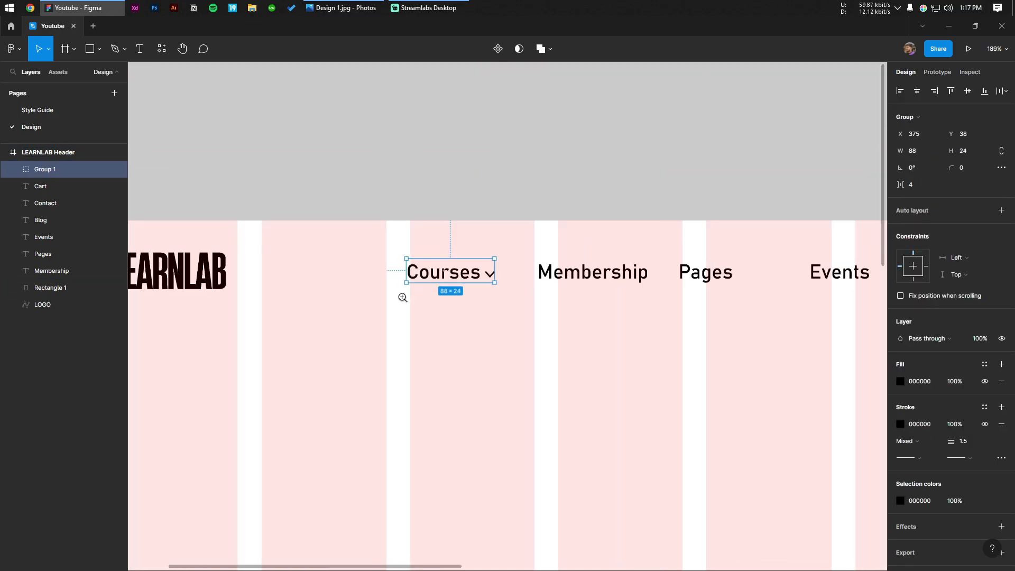
Distribute all navigation items horizontally with a spacing of 40 and group them.
{"action": "left_click_drag", "start_coordinate": [327, 324], "coordinate": [660, 256]}
{"action": "left_click", "coordinate": [1006, 91]}
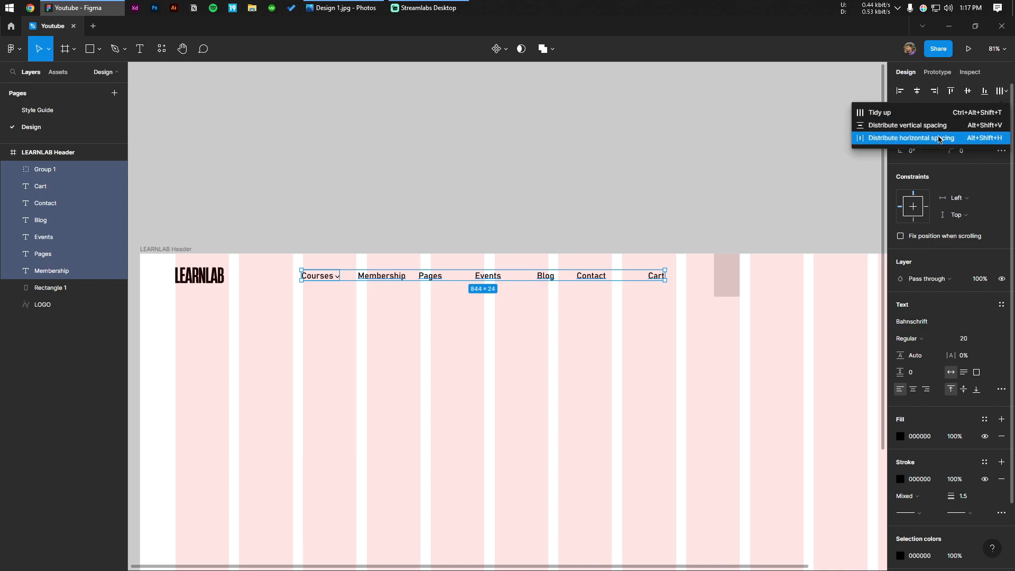
{"action": "left_click", "coordinate": [894, 136]}
{"action": "type", "text": "40"}
{"action": "key", "text": "Return"}
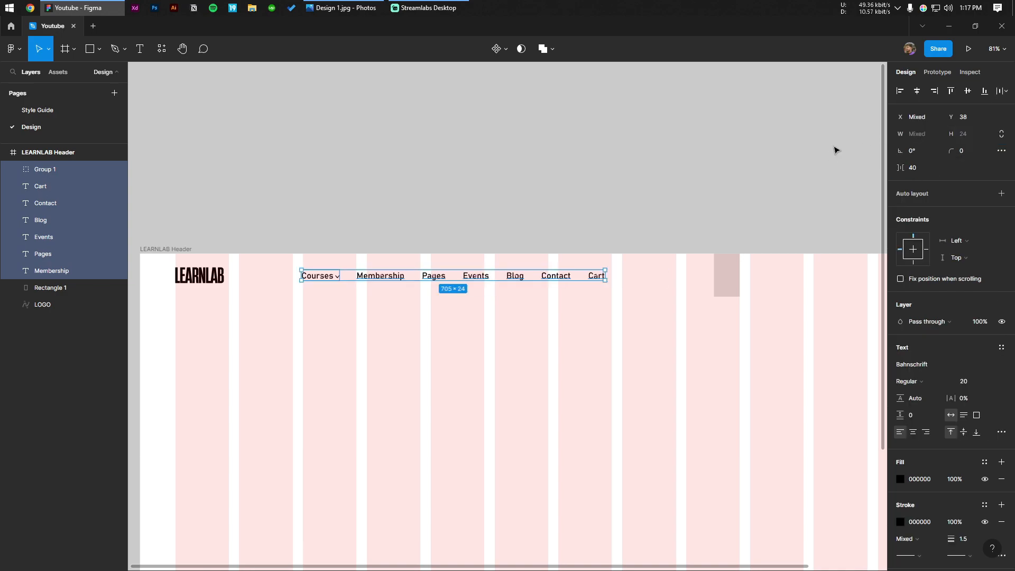
{"action": "key", "text": "ctrl+g"}
Center the navigation group vertically in the header strip and line up its start with the third grid column's edge.
{"action": "left_click_drag", "start_coordinate": [774, 251], "coordinate": [509, 372]}
{"action": "left_click", "coordinate": [967, 91]}
{"action": "left_click", "coordinate": [647, 189]}
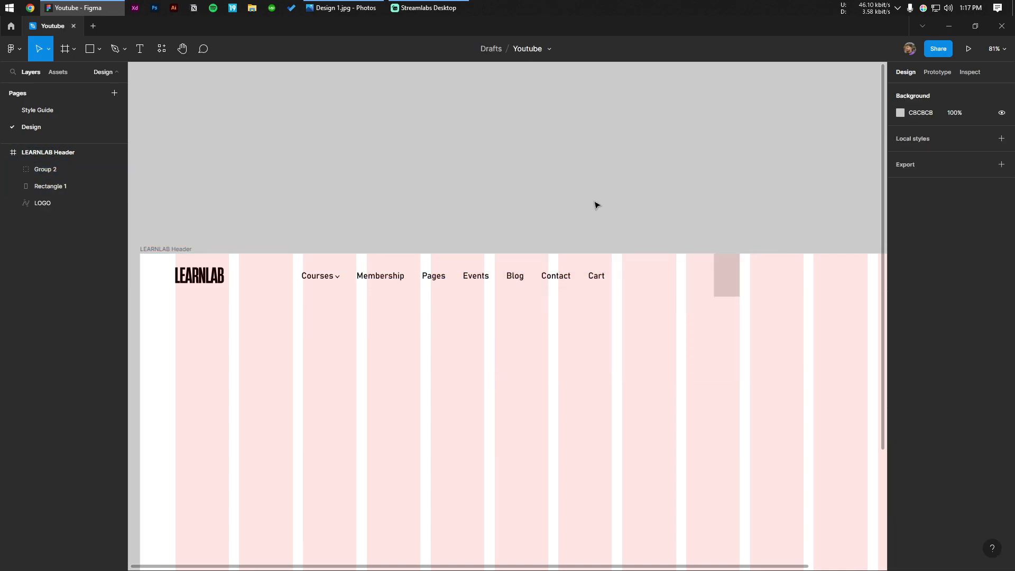
{"action": "left_click_drag", "start_coordinate": [324, 114], "coordinate": [476, 270]}
{"action": "left_click_drag", "start_coordinate": [490, 362], "coordinate": [373, 303]}
{"action": "left_click_drag", "start_coordinate": [277, 478], "coordinate": [311, 436]}
{"action": "scroll", "coordinate": [310, 436], "scroll_direction": "up", "scroll_amount": 4}
{"action": "left_click_drag", "start_coordinate": [470, 265], "coordinate": [438, 312]}
{"action": "scroll", "coordinate": [480, 220], "scroll_direction": "up", "scroll_amount": 4}
{"action": "left_click_drag", "start_coordinate": [372, 275], "coordinate": [381, 276]}
{"action": "left_click", "coordinate": [414, 400]}
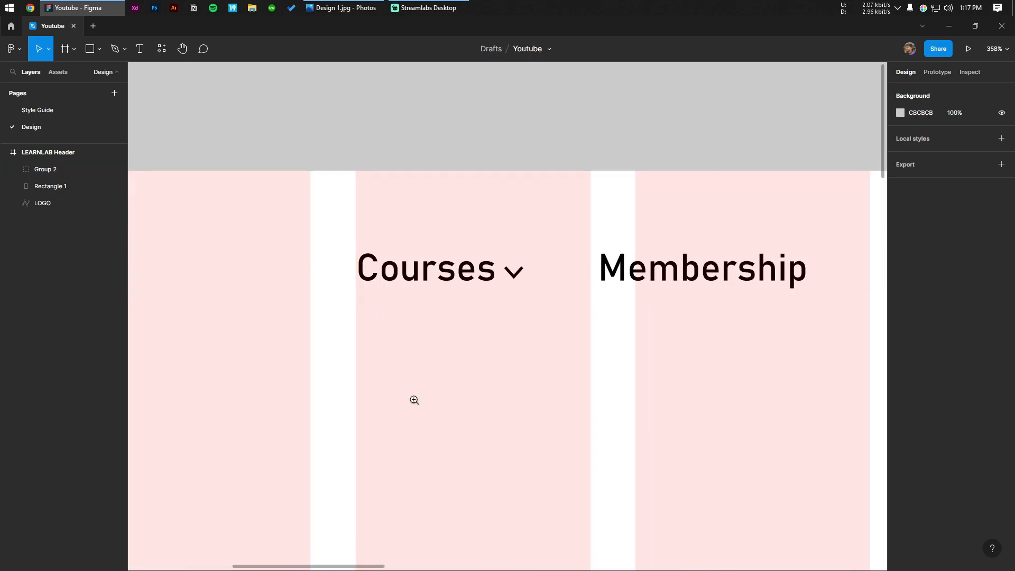
Move the grey rectangle along the header strip to the right edge of the frame.
{"action": "scroll", "coordinate": [414, 400], "scroll_direction": "down", "scroll_amount": 8}
{"action": "key", "text": "shift+r"}
{"action": "left_click_drag", "start_coordinate": [656, 438], "coordinate": [469, 390]}
{"action": "scroll", "coordinate": [469, 390], "scroll_direction": "down", "scroll_amount": 2}
{"action": "key", "text": "shift+r"}
{"action": "scroll", "coordinate": [462, 310], "scroll_direction": "up", "scroll_amount": 3}
{"action": "left_click_drag", "start_coordinate": [607, 344], "coordinate": [723, 317]}
{"action": "left_click", "coordinate": [413, 335]}
{"action": "scroll", "coordinate": [413, 335], "scroll_direction": "up", "scroll_amount": 2}
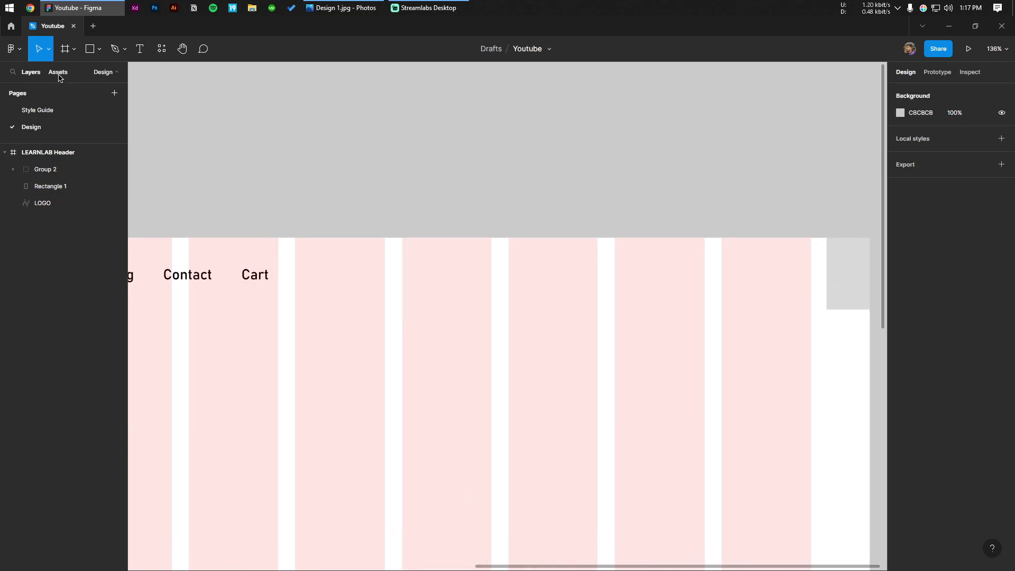
Copy the search and shopping bag icons from the Style Guide page into the LEARNLAB Header frame on the Design page.
{"action": "left_click", "coordinate": [35, 109]}
{"action": "left_click", "coordinate": [537, 290]}
{"action": "left_click_drag", "start_coordinate": [536, 290], "coordinate": [398, 303]}
{"action": "scroll", "coordinate": [426, 286], "scroll_direction": "up", "scroll_amount": 4}
{"action": "left_click", "coordinate": [458, 254]}
{"action": "left_click", "coordinate": [556, 252], "text": "shift"}
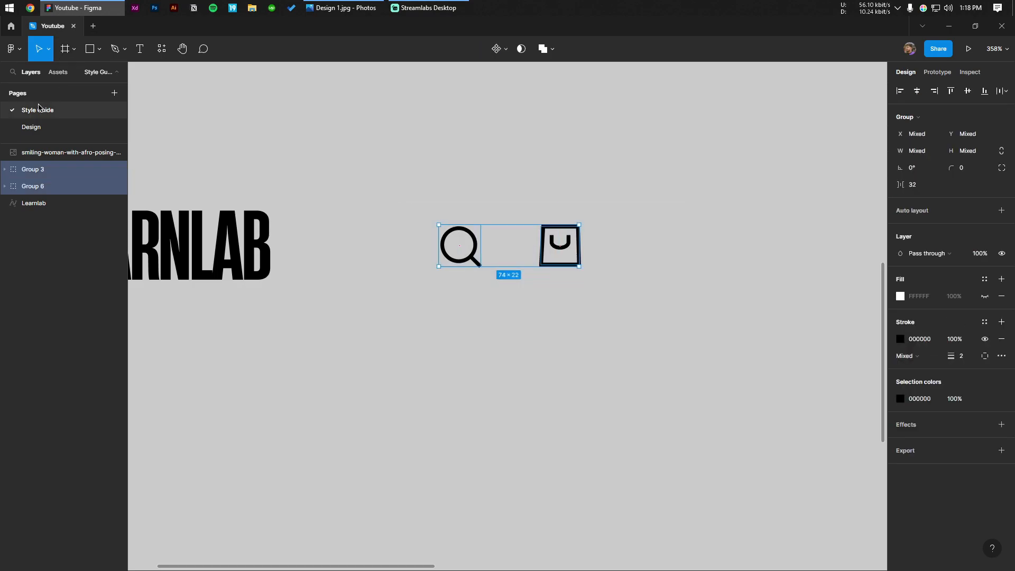
{"action": "left_click", "coordinate": [31, 127]}
{"action": "key", "text": "ctrl+v"}
{"action": "scroll", "coordinate": [352, 324], "scroll_direction": "up", "scroll_amount": 3}
{"action": "left_click", "coordinate": [532, 358]}
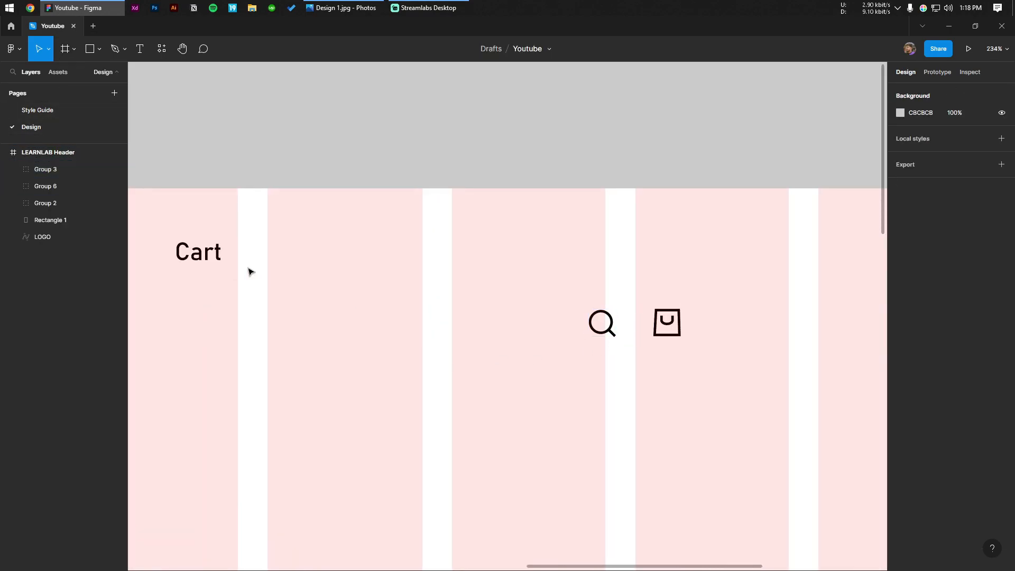
Ungroup the navigation group so its texts are separate layers.
{"action": "left_click", "coordinate": [222, 248]}
{"action": "key", "text": "ctrl+shift+g"}
{"action": "left_click", "coordinate": [263, 308]}
{"action": "left_click", "coordinate": [209, 254]}
{"action": "left_click_drag", "start_coordinate": [208, 253], "coordinate": [489, 254], "text": "alt"}
{"action": "key", "text": "Return"}
{"action": "key", "text": "Escape"}
{"action": "key", "text": "Delete"}
Move the "Cart" text horizontally along the header strip, away from the other navigation items toward the right side of the frame.
{"action": "left_click_drag", "start_coordinate": [354, 321], "coordinate": [439, 307]}
{"action": "scroll", "coordinate": [439, 306], "scroll_direction": "down", "scroll_amount": 3}
{"action": "left_click", "coordinate": [346, 269]}
{"action": "left_click_drag", "start_coordinate": [344, 266], "coordinate": [633, 247], "text": "shift"}
{"action": "left_click", "coordinate": [692, 276]}
Place the shopping bag icon right after the "Cart" text at X 1467, Y 42, and show the rulers.
{"action": "left_click_drag", "start_coordinate": [694, 276], "coordinate": [480, 308]}
{"action": "scroll", "coordinate": [534, 329], "scroll_direction": "up", "scroll_amount": 3}
{"action": "scroll", "coordinate": [546, 343], "scroll_direction": "down", "scroll_amount": 3}
{"action": "scroll", "coordinate": [564, 333], "scroll_direction": "up", "scroll_amount": 3}
{"action": "left_click_drag", "start_coordinate": [367, 351], "coordinate": [469, 296]}
{"action": "scroll", "coordinate": [470, 296], "scroll_direction": "up", "scroll_amount": 3}
{"action": "key", "text": "shift+r"}
{"action": "scroll", "coordinate": [513, 303], "scroll_direction": "down", "scroll_amount": 5}
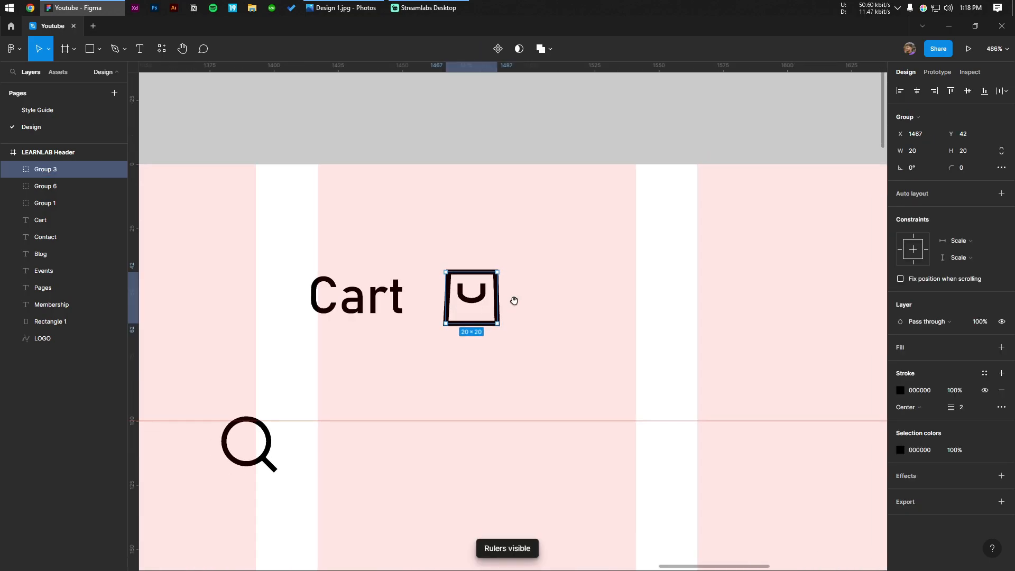
Move the grey rectangle next to the shopping bag icon and align the vertical centers of both.
{"action": "left_click_drag", "start_coordinate": [795, 298], "coordinate": [551, 307]}
{"action": "left_click", "coordinate": [504, 298], "text": "shift"}
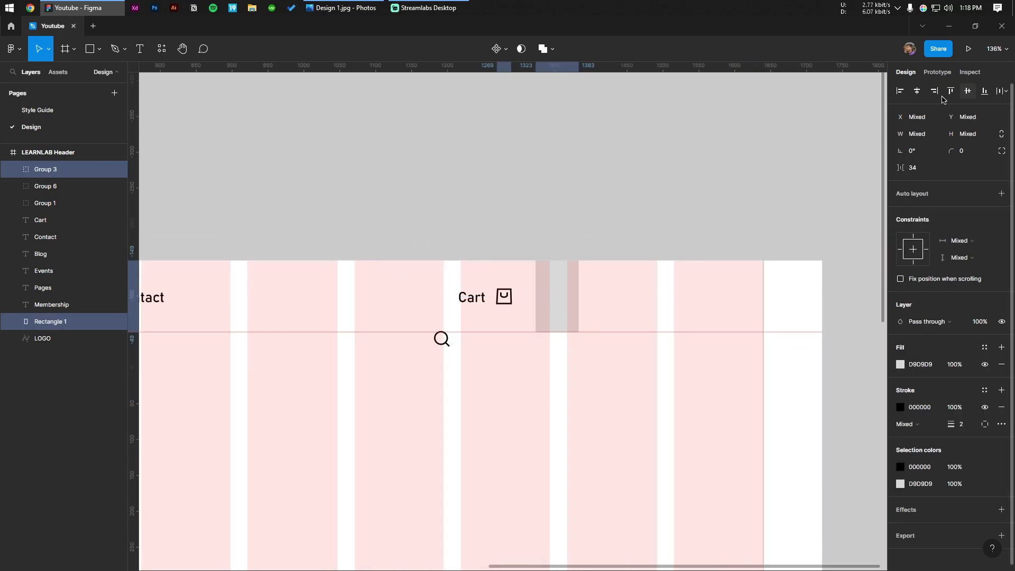
{"action": "left_click", "coordinate": [967, 91]}
{"action": "left_click", "coordinate": [635, 212]}
Tighten the gap between the "Cart" text and the shopping bag icon and group the two.
{"action": "scroll", "coordinate": [499, 290], "scroll_direction": "up", "scroll_amount": 6}
{"action": "left_click_drag", "start_coordinate": [598, 264], "coordinate": [355, 400]}
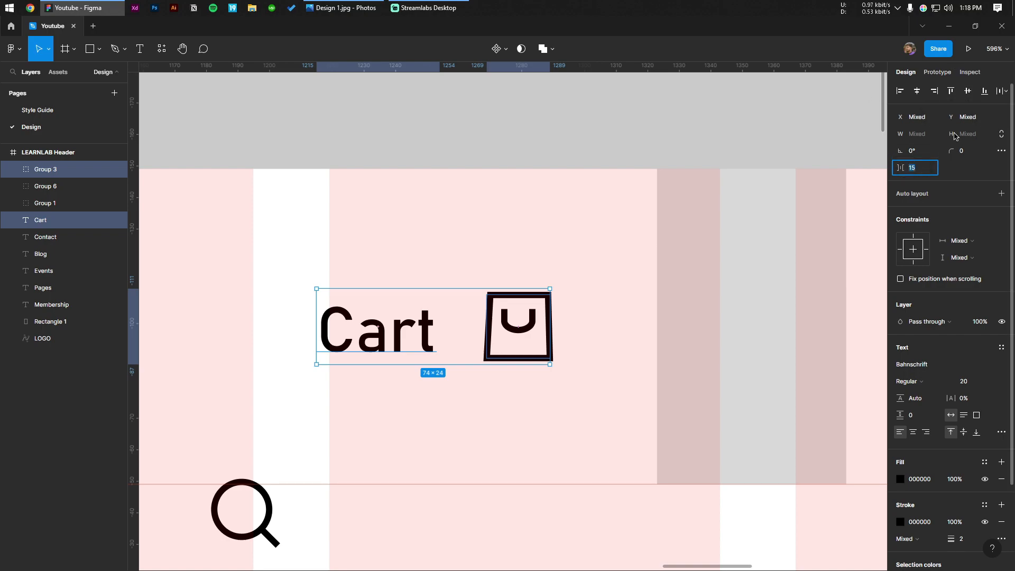
{"action": "key", "text": "Return"}
{"action": "scroll", "coordinate": [525, 256], "scroll_direction": "down", "scroll_amount": 3}
{"action": "left_click_drag", "start_coordinate": [553, 235], "coordinate": [449, 313]}
{"action": "key", "text": "ctrl+g"}
Move the search icon up into the header strip before "Cart" and shift the grey rectangle to X 1705.
{"action": "left_click_drag", "start_coordinate": [404, 381], "coordinate": [404, 298]}
{"action": "left_click", "coordinate": [397, 337]}
{"action": "scroll", "coordinate": [401, 328], "scroll_direction": "down", "scroll_amount": 2}
{"action": "left_click_drag", "start_coordinate": [537, 318], "coordinate": [700, 318]}
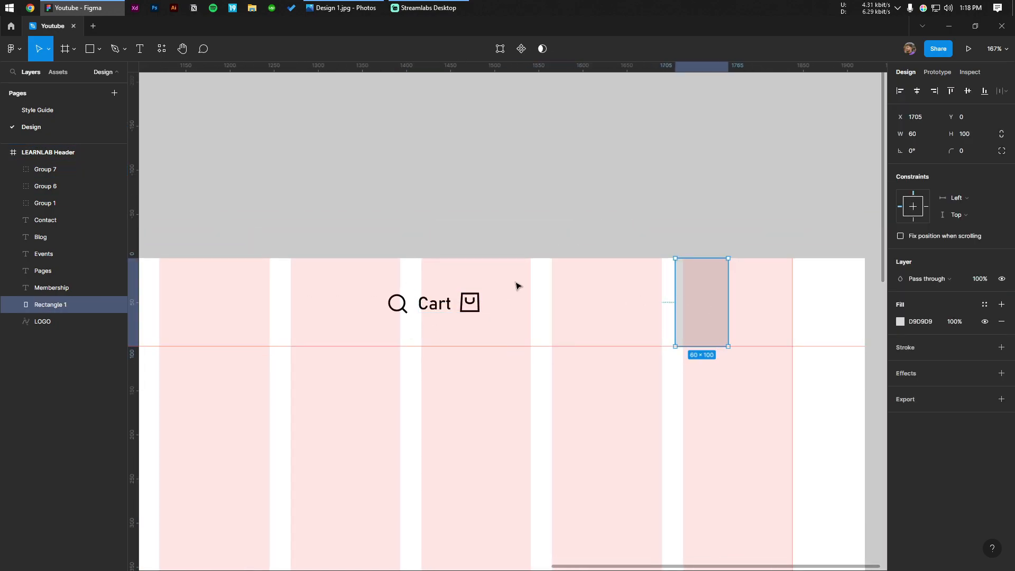
Set the spacing between the search icon and the "Cart" group to 30.
{"action": "left_click_drag", "start_coordinate": [517, 286], "coordinate": [350, 326]}
{"action": "left_click", "coordinate": [905, 184]}
{"action": "type", "text": "30"}
{"action": "key", "text": "Return"}
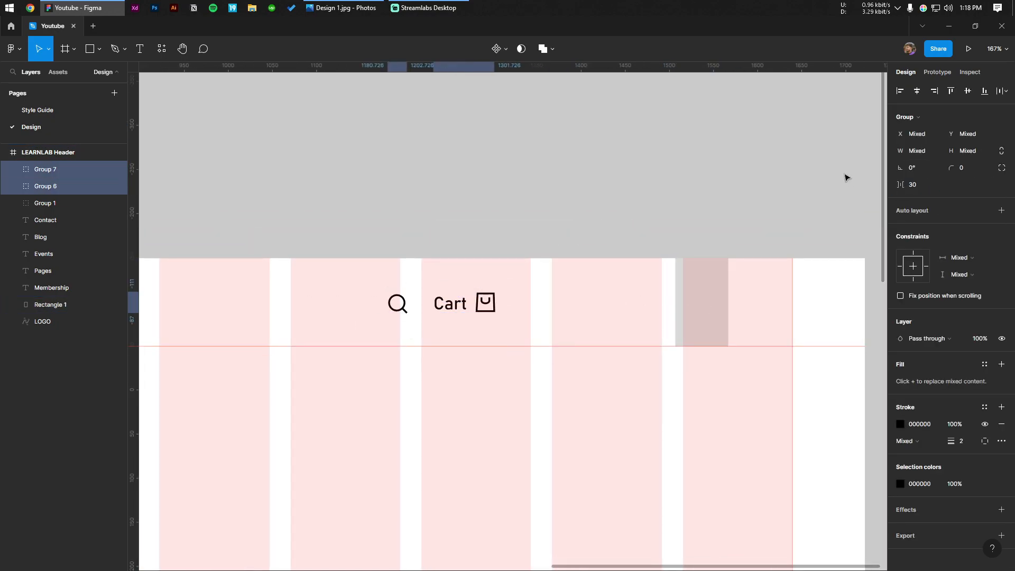
Set the spacing between the search icon and the "Cart" group to 40 and group the two.
{"action": "left_click", "coordinate": [847, 178]}
{"action": "left_click_drag", "start_coordinate": [646, 267], "coordinate": [384, 326]}
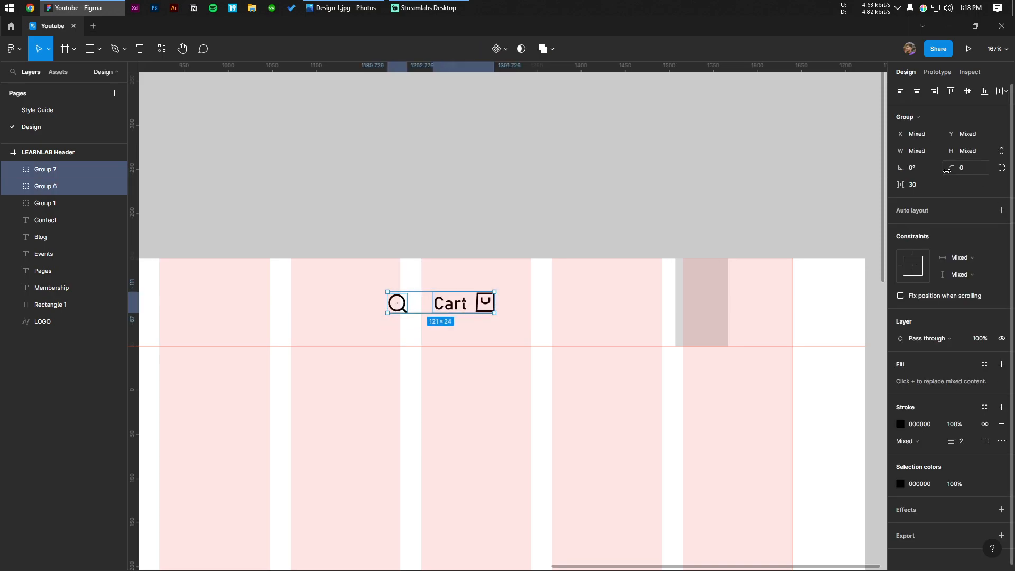
{"action": "left_click", "coordinate": [923, 187]}
{"action": "type", "text": "40"}
{"action": "key", "text": "Return"}
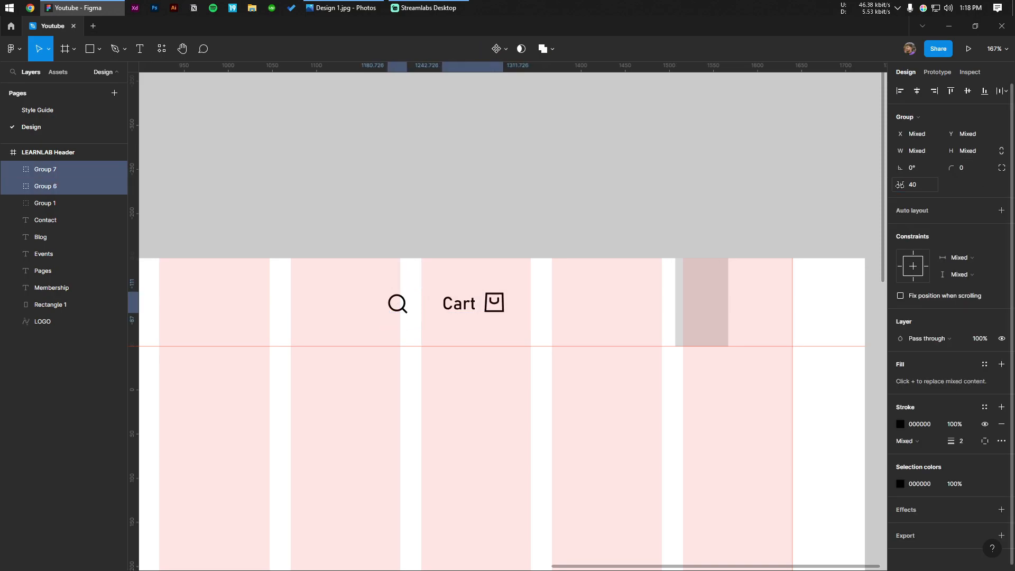
{"action": "key", "text": "ctrl+g"}
{"action": "left_click", "coordinate": [605, 116]}
Move the grey rectangle out of the frame onto the empty canvas beside it and hide the rulers.
{"action": "scroll", "coordinate": [531, 269], "scroll_direction": "down", "scroll_amount": 3}
{"action": "left_click_drag", "start_coordinate": [494, 294], "coordinate": [513, 290]}
{"action": "scroll", "coordinate": [513, 290], "scroll_direction": "up", "scroll_amount": 2}
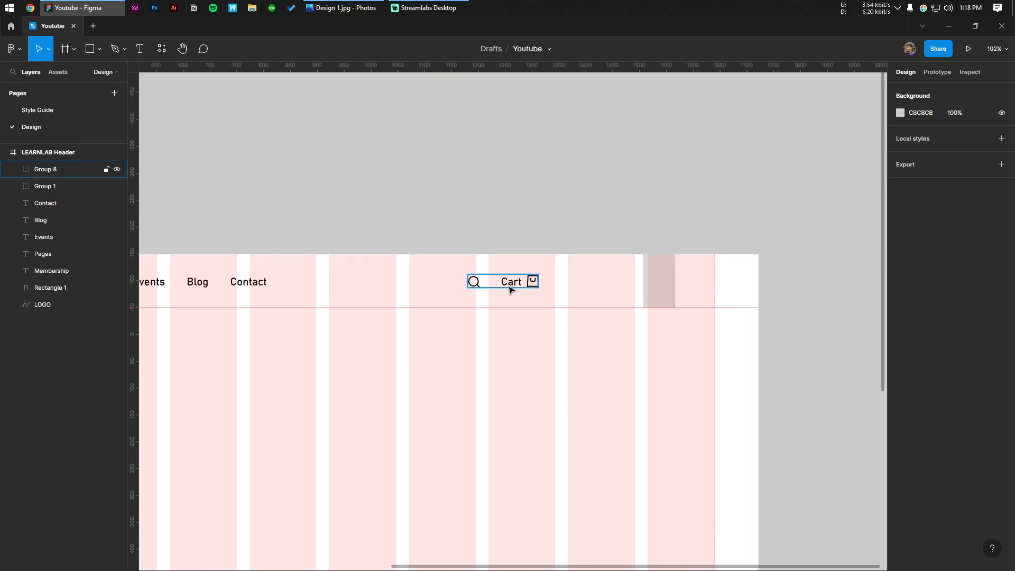
{"action": "left_click", "coordinate": [510, 288]}
{"action": "left_click", "coordinate": [515, 286]}
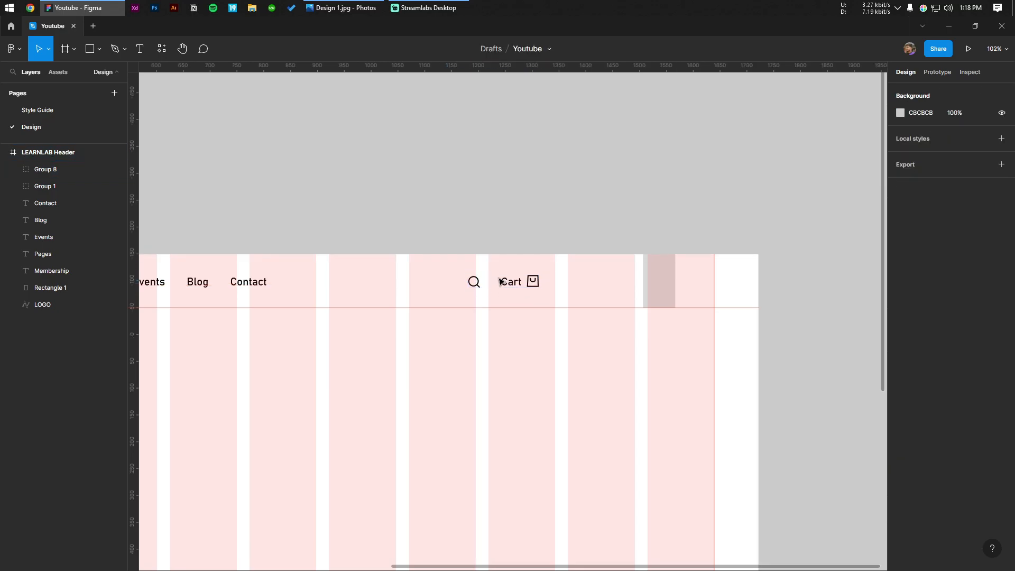
{"action": "left_click_drag", "start_coordinate": [504, 281], "coordinate": [739, 290]}
{"action": "left_click", "coordinate": [591, 305]}
{"action": "scroll", "coordinate": [587, 297], "scroll_direction": "right", "scroll_amount": 2}
{"action": "key", "text": "shift+r"}
{"action": "left_click", "coordinate": [703, 320]}
{"action": "scroll", "coordinate": [704, 320], "scroll_direction": "up", "scroll_amount": 5}
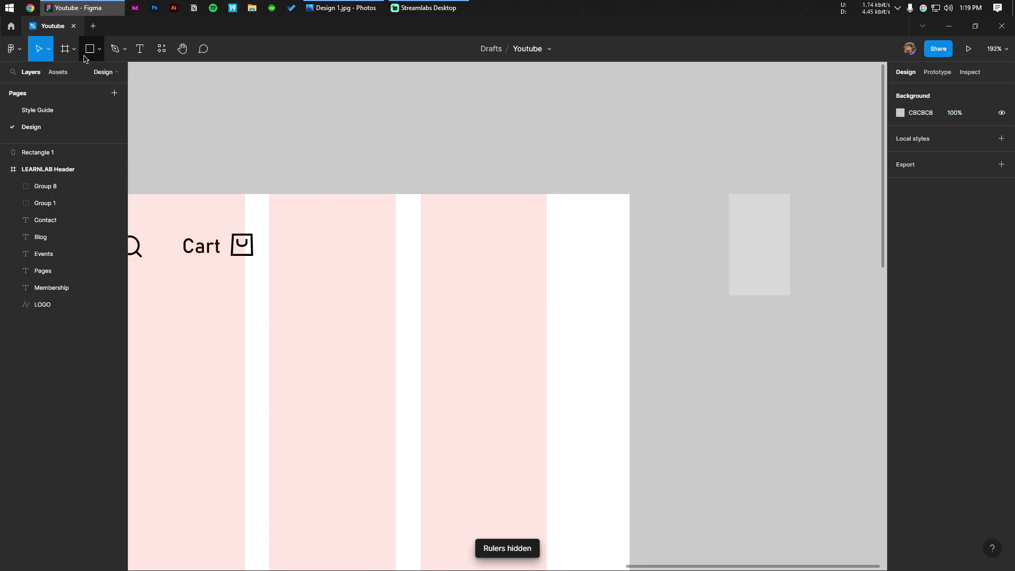
Draw a rectangle in the header after the shopping bag icon and set its size to 180 × 63.
{"action": "left_click", "coordinate": [100, 49]}
{"action": "left_click", "coordinate": [37, 75]}
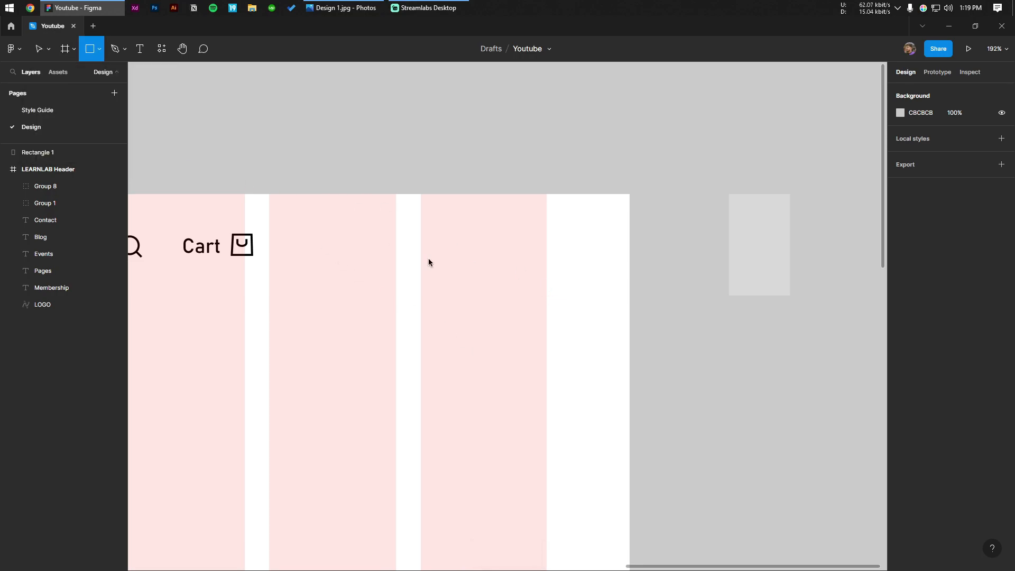
{"action": "left_click_drag", "start_coordinate": [303, 216], "coordinate": [478, 274]}
{"action": "left_click", "coordinate": [555, 276]}
{"action": "left_click", "coordinate": [450, 257]}
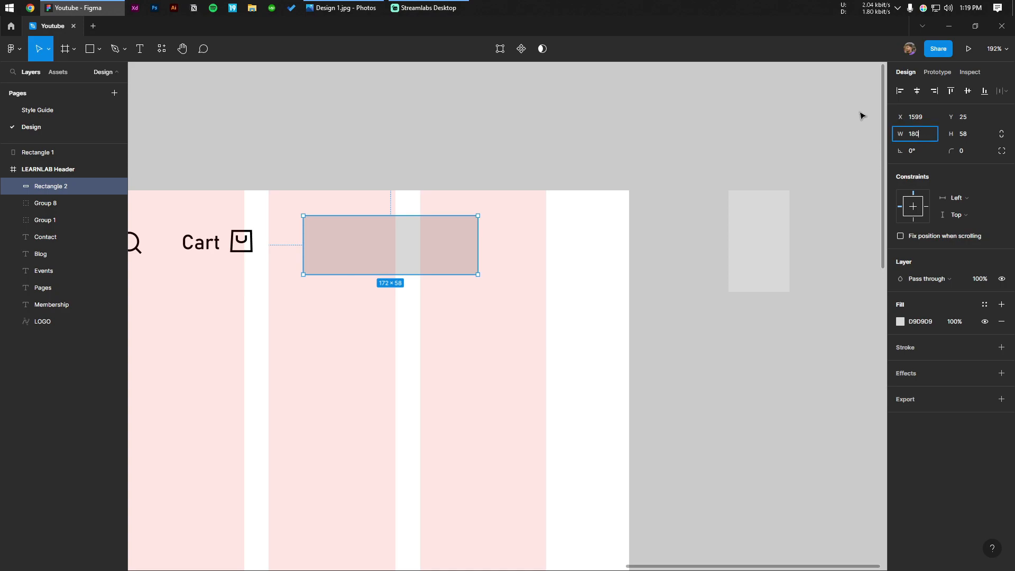
{"action": "type", "text": "180"}
{"action": "key", "text": "Tab"}
{"action": "type", "text": "63"}
{"action": "key", "text": "Return"}
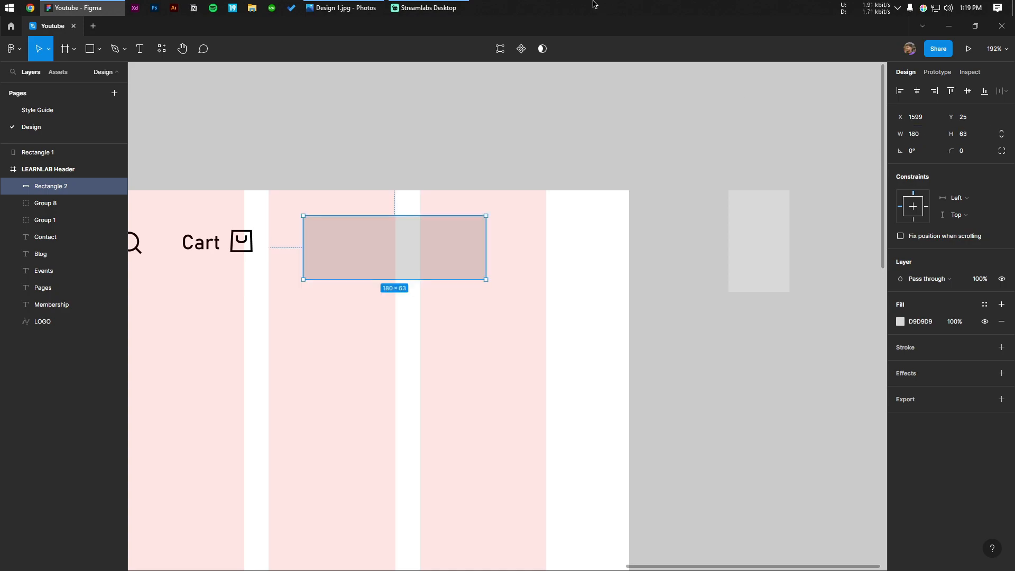
Place a copy of the "Contact" text on the new rectangle and set its font size to 22.
{"action": "left_click", "coordinate": [520, 217]}
{"action": "left_click_drag", "start_coordinate": [439, 218], "coordinate": [632, 224]}
{"action": "scroll", "coordinate": [594, 234], "scroll_direction": "down", "scroll_amount": 3}
{"action": "left_click_drag", "start_coordinate": [217, 256], "coordinate": [579, 251]}
{"action": "scroll", "coordinate": [603, 222], "scroll_direction": "up", "scroll_amount": 5}
{"action": "left_click", "coordinate": [638, 335]}
{"action": "scroll", "coordinate": [635, 335], "scroll_direction": "down", "scroll_amount": 3}
{"action": "key", "text": "ctrl+shift+backslash"}
{"action": "scroll", "coordinate": [579, 251], "scroll_direction": "up", "scroll_amount": 3}
{"action": "left_click", "coordinate": [547, 291]}
{"action": "type", "text": "2"}
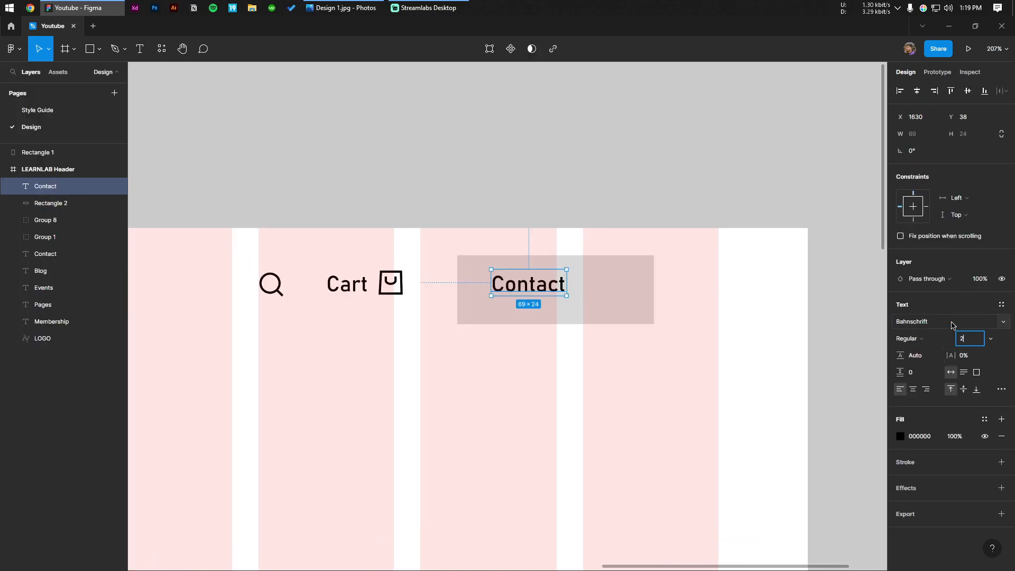
{"action": "type", "text": "2"}
{"action": "key", "text": "Return"}
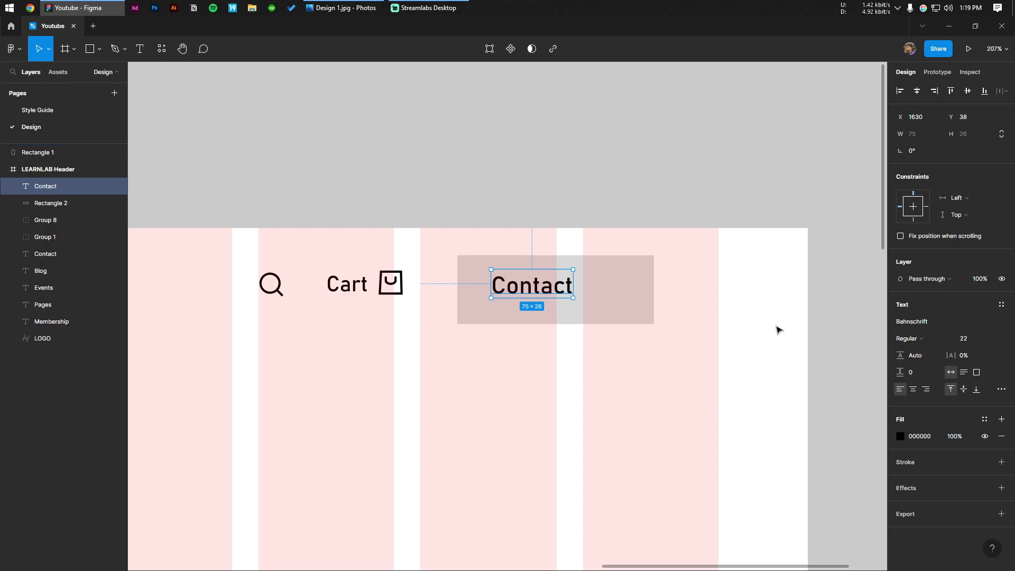
Change the copied "Contact" text on the rectangle to "Sign Up".
{"action": "double_click", "coordinate": [560, 287]}
{"action": "type", "text": "Sign"}
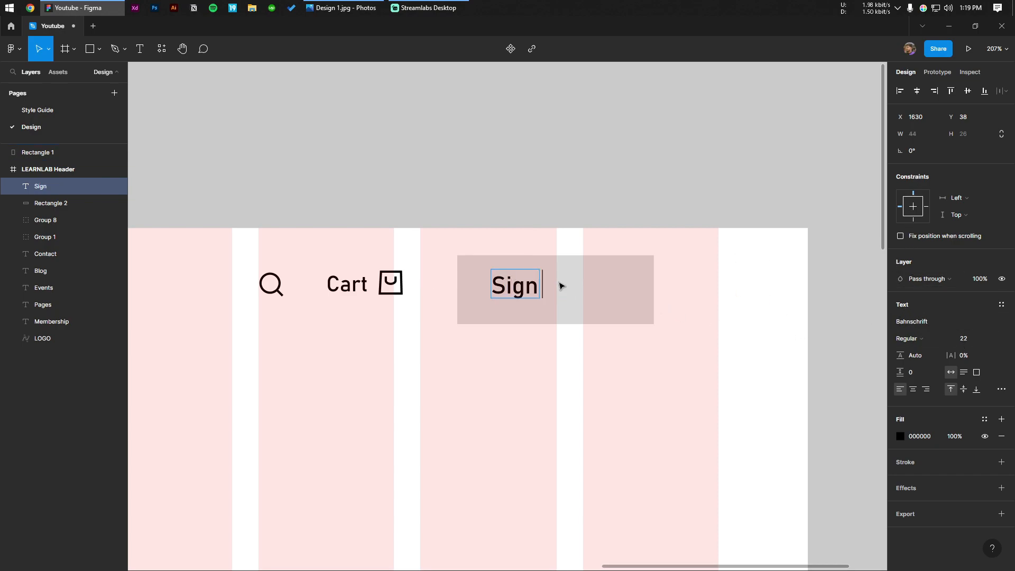
{"action": "left_click", "coordinate": [653, 202]}
{"action": "scroll", "coordinate": [650, 206], "scroll_direction": "up", "scroll_amount": 2}
{"action": "scroll", "coordinate": [649, 222], "scroll_direction": "down", "scroll_amount": 2}
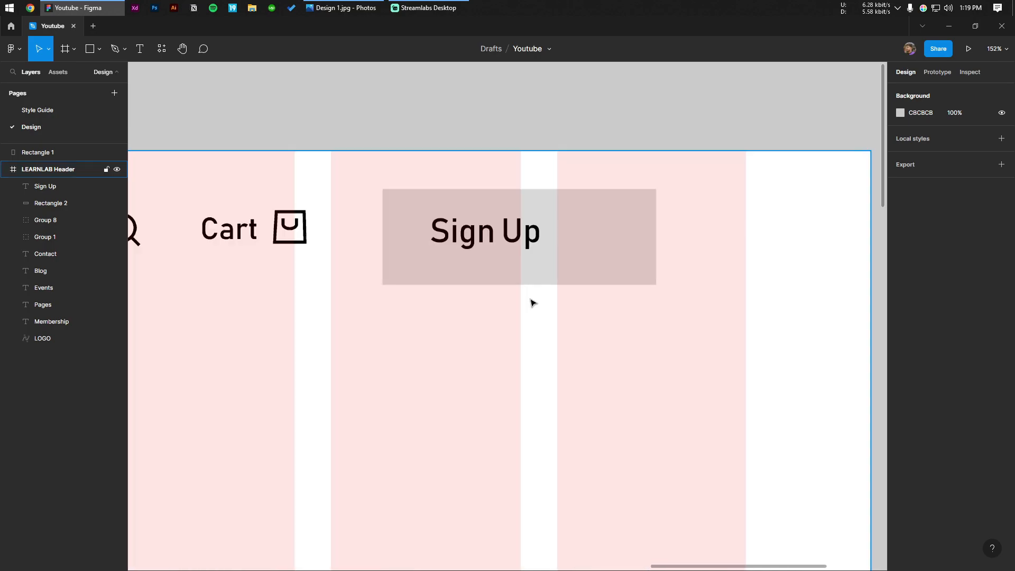
Try a font size of 26 on the "Sign Up" text.
{"action": "left_click", "coordinate": [528, 268]}
{"action": "left_click", "coordinate": [521, 232]}
{"action": "left_click", "coordinate": [969, 332]}
{"action": "type", "text": "26"}
{"action": "key", "text": "Return"}
{"action": "key", "text": "ctrl+z"}
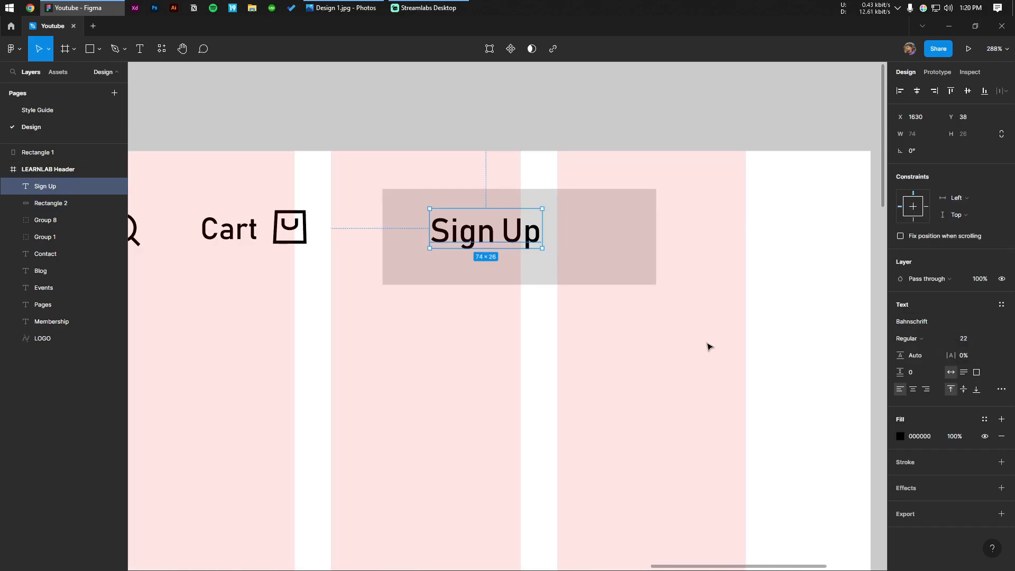
Align the horizontal and vertical centers of the "Sign Up" text and its rectangle.
{"action": "left_click", "coordinate": [656, 324]}
{"action": "scroll", "coordinate": [648, 320], "scroll_direction": "down", "scroll_amount": 2}
{"action": "scroll", "coordinate": [649, 324], "scroll_direction": "down", "scroll_amount": 1}
{"action": "left_click_drag", "start_coordinate": [649, 324], "coordinate": [491, 333]}
{"action": "left_click", "coordinate": [404, 273]}
{"action": "left_click", "coordinate": [468, 268], "text": "shift"}
{"action": "left_click", "coordinate": [917, 91]}
{"action": "left_click", "coordinate": [967, 90]}
{"action": "left_click", "coordinate": [554, 182]}
Remove the fill of the "Sign Up" rectangle and give it a black inside stroke of 2.
{"action": "scroll", "coordinate": [553, 203], "scroll_direction": "up", "scroll_amount": 5}
{"action": "scroll", "coordinate": [576, 200], "scroll_direction": "down", "scroll_amount": 4}
{"action": "left_click_drag", "start_coordinate": [559, 217], "coordinate": [630, 200]}
{"action": "left_click", "coordinate": [521, 275]}
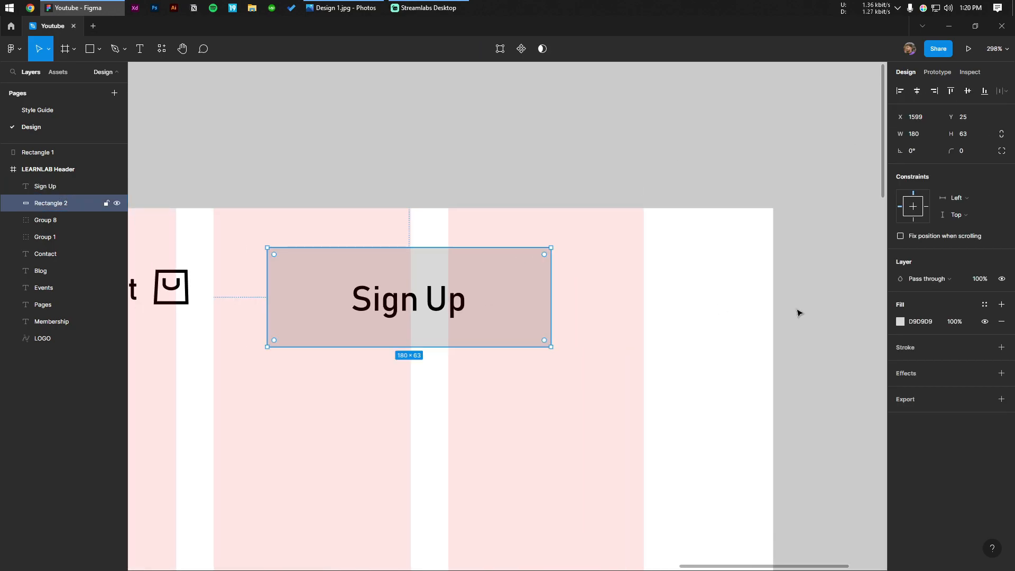
{"action": "left_click", "coordinate": [1001, 321]}
{"action": "left_click", "coordinate": [1001, 330]}
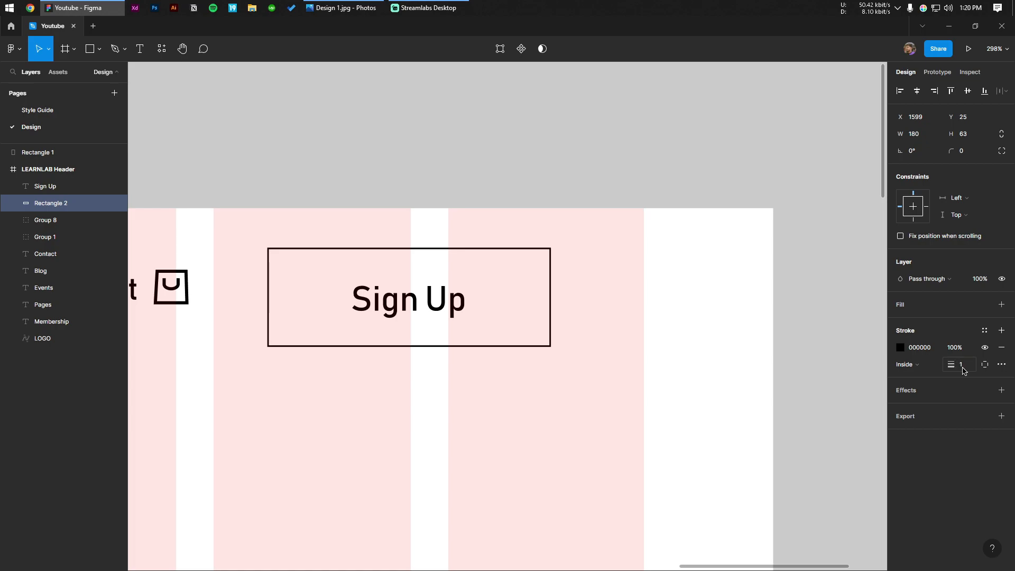
{"action": "type", "text": "2"}
{"action": "key", "text": "Return"}
Round the "Sign Up" rectangle's corners to a radius of 54 and group it with its text.
{"action": "left_click_drag", "start_coordinate": [951, 151], "coordinate": [1009, 177]}
{"action": "left_click_drag", "start_coordinate": [736, 177], "coordinate": [322, 437]}
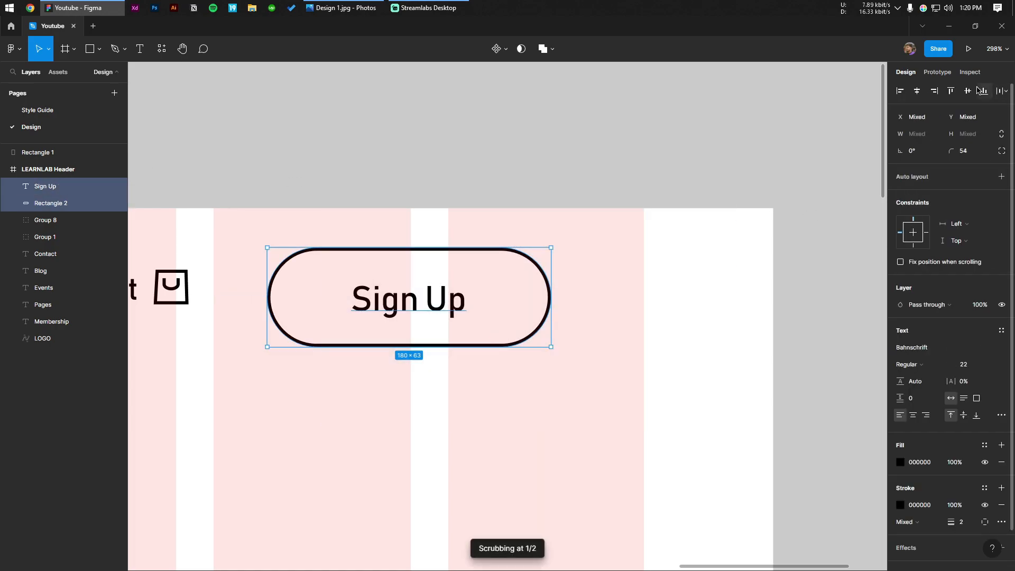
{"action": "key", "text": "ctrl+g"}
Move the grey rectangle back into the frame at X 1871, Y 0 and align the "Sign Up" group's vertical center to it.
{"action": "scroll", "coordinate": [550, 301], "scroll_direction": "down", "scroll_amount": 5}
{"action": "left_click_drag", "start_coordinate": [748, 291], "coordinate": [645, 298]}
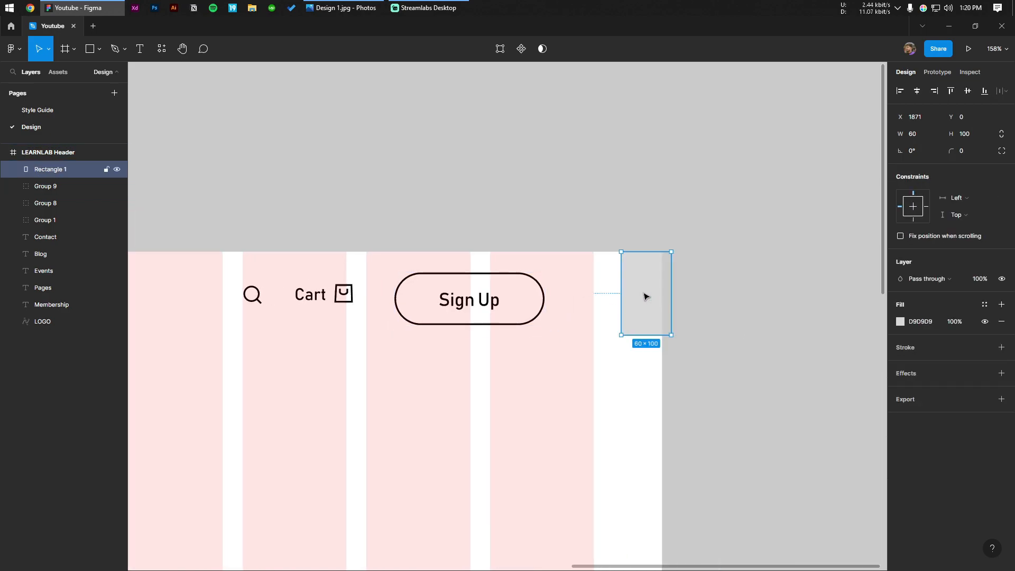
{"action": "left_click", "coordinate": [549, 297], "text": "shift"}
{"action": "left_click", "coordinate": [968, 91]}
{"action": "left_click", "coordinate": [629, 175]}
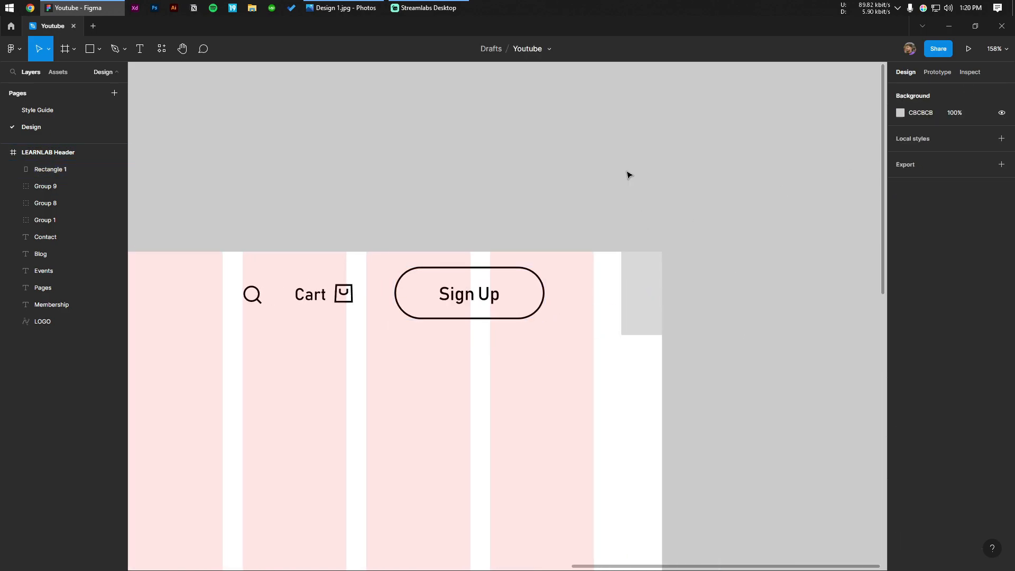
Show the rulers and guides and move the "Sign Up" group until its right edge meets the vertical guide of the last column.
{"action": "scroll", "coordinate": [419, 275], "scroll_direction": "up", "scroll_amount": 4}
{"action": "key", "text": "shift+r"}
{"action": "key", "text": "shift+r"}
{"action": "scroll", "coordinate": [518, 255], "scroll_direction": "down", "scroll_amount": 5}
{"action": "key", "text": "shift+r"}
{"action": "left_click_drag", "start_coordinate": [522, 285], "coordinate": [567, 284]}
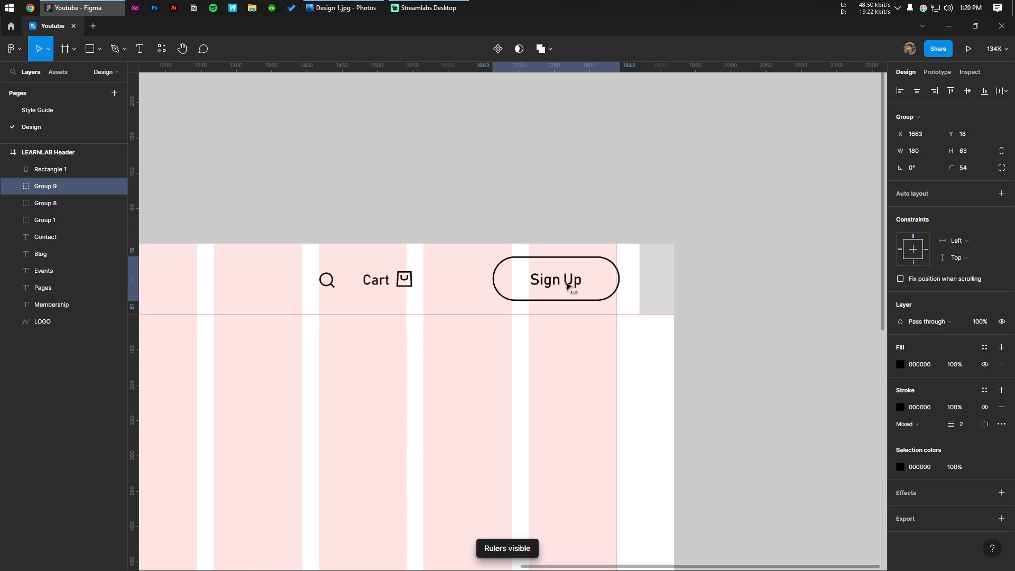
{"action": "left_click", "coordinate": [616, 234]}
Delete the grey spacer rectangle at the frame's right edge and hide the rulers.
{"action": "scroll", "coordinate": [616, 234], "scroll_direction": "down", "scroll_amount": 1}
{"action": "key", "text": "shift+r"}
{"action": "left_click_drag", "start_coordinate": [384, 275], "coordinate": [419, 271]}
{"action": "left_click", "coordinate": [414, 204]}
{"action": "scroll", "coordinate": [414, 204], "scroll_direction": "down", "scroll_amount": 5}
{"action": "key", "text": "shift+r"}
{"action": "left_click_drag", "start_coordinate": [414, 203], "coordinate": [522, 206]}
{"action": "left_click_drag", "start_coordinate": [625, 244], "coordinate": [717, 246]}
{"action": "left_click", "coordinate": [700, 279]}
{"action": "key", "text": "shift+r"}
{"action": "left_click_drag", "start_coordinate": [685, 206], "coordinate": [762, 279]}
{"action": "key", "text": "Delete"}
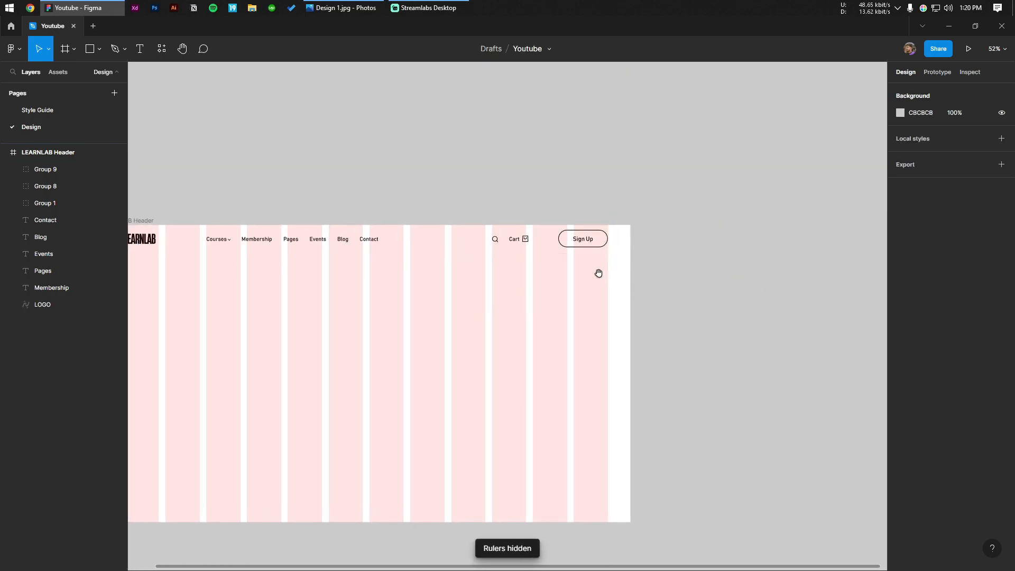
Draw a straight horizontal line with the Pen tool along the guide at Y 100, spanning the full frame width below the navigation.
{"action": "left_click_drag", "start_coordinate": [603, 273], "coordinate": [721, 272]}
{"action": "scroll", "coordinate": [615, 246], "scroll_direction": "up", "scroll_amount": 1}
{"action": "key", "text": "shift+r"}
{"action": "key", "text": "p"}
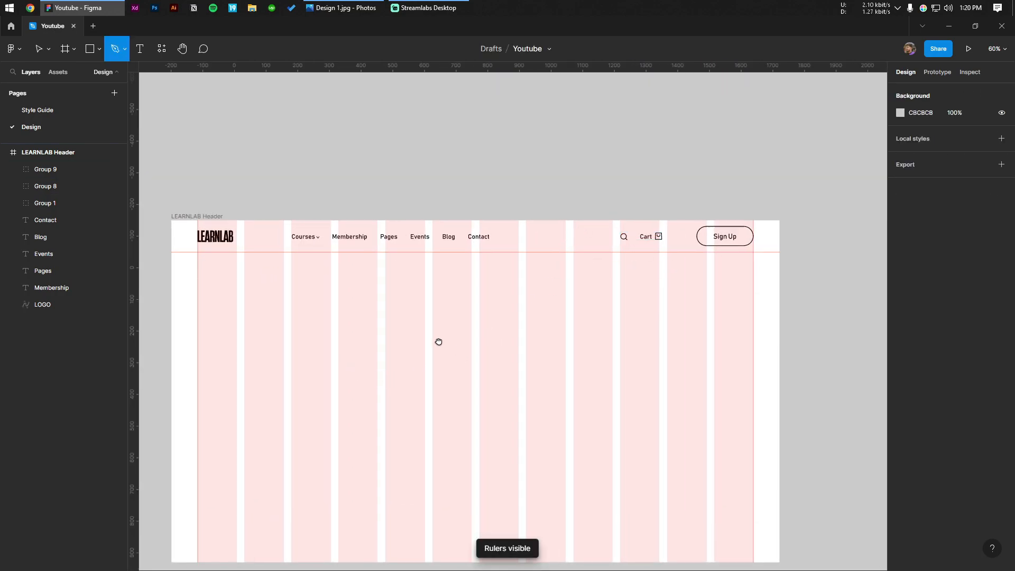
{"action": "scroll", "coordinate": [304, 245], "scroll_direction": "up", "scroll_amount": 10}
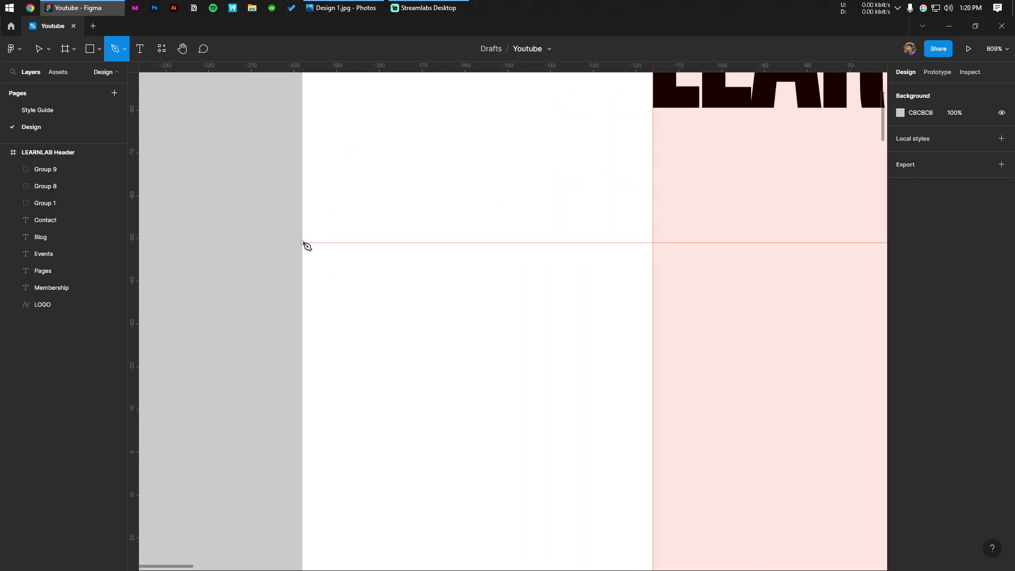
{"action": "left_click", "coordinate": [304, 245]}
{"action": "scroll", "coordinate": [585, 279], "scroll_direction": "down", "scroll_amount": 8}
{"action": "scroll", "coordinate": [351, 292], "scroll_direction": "right", "scroll_amount": 10}
{"action": "scroll", "coordinate": [521, 253], "scroll_direction": "up", "scroll_amount": 5}
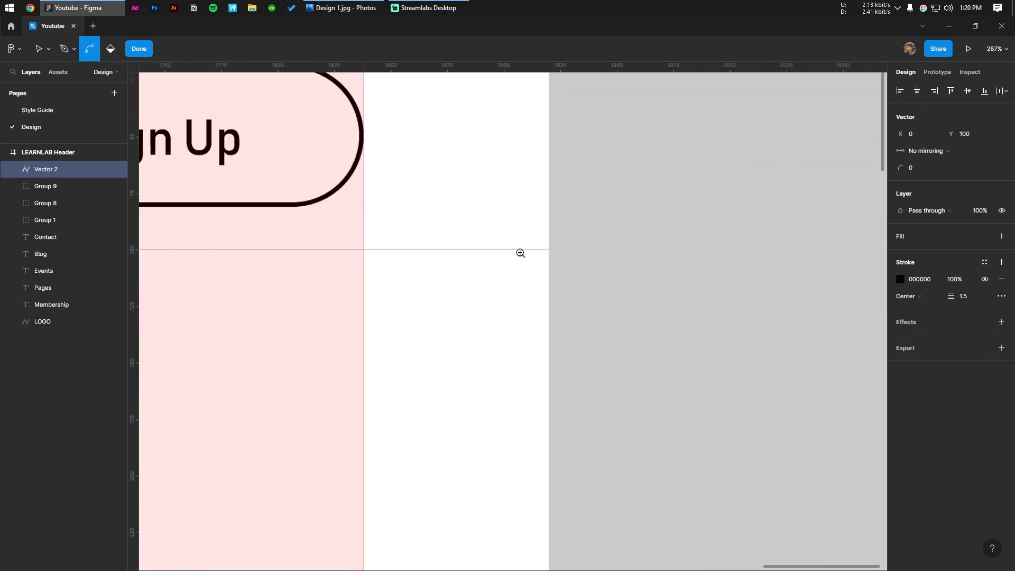
{"action": "scroll", "coordinate": [520, 253], "scroll_direction": "up", "scroll_amount": 2}
{"action": "left_click", "coordinate": [583, 249]}
{"action": "key", "text": "Escape"}
{"action": "key", "text": "Escape"}
{"action": "key", "text": "Escape"}
{"action": "scroll", "coordinate": [661, 244], "scroll_direction": "down", "scroll_amount": 6}
{"action": "key", "text": "shift+r"}
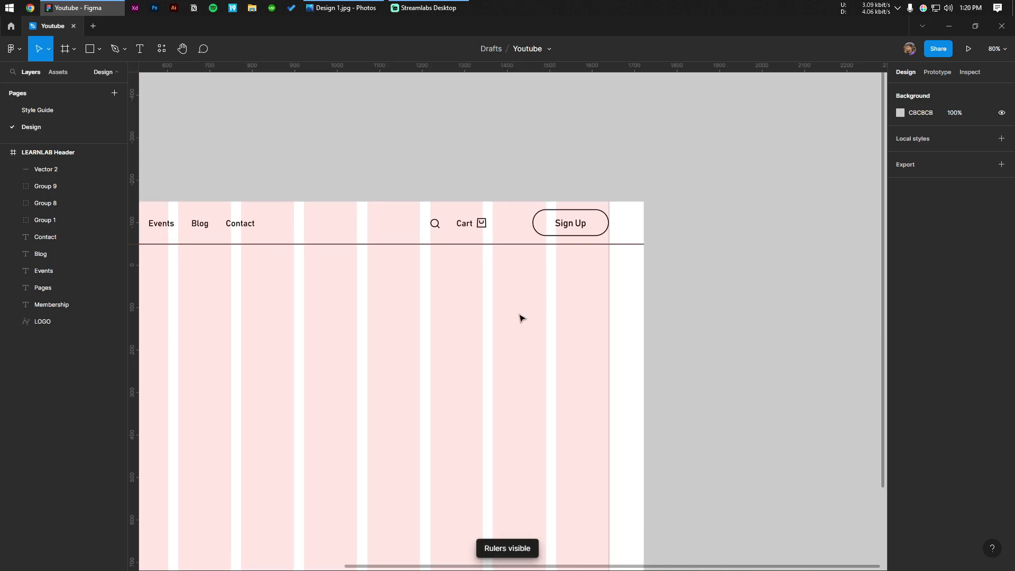
{"action": "scroll", "coordinate": [522, 318], "scroll_direction": "down", "scroll_amount": 3}
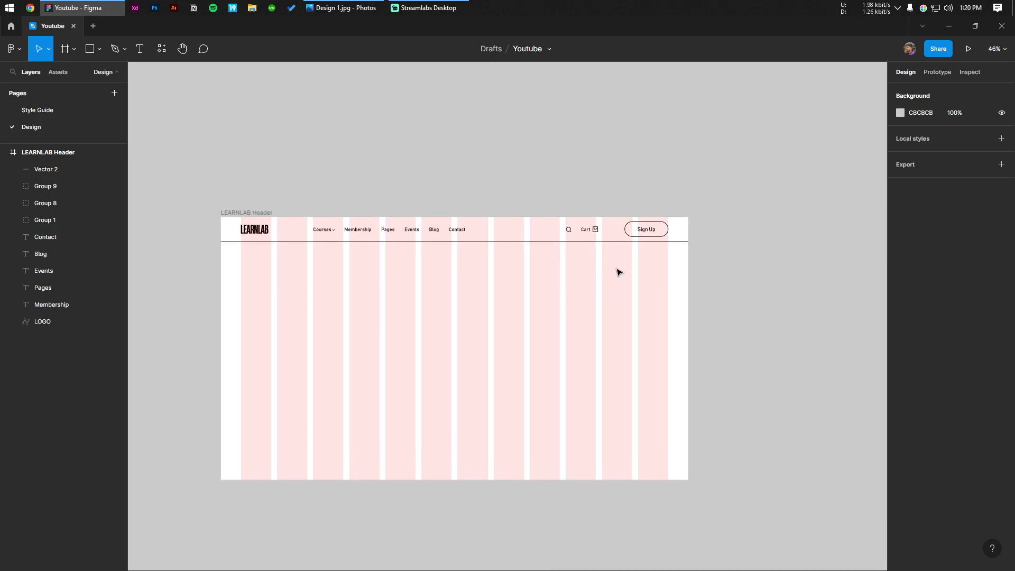
{"action": "scroll", "coordinate": [490, 291], "scroll_direction": "up", "scroll_amount": 4}
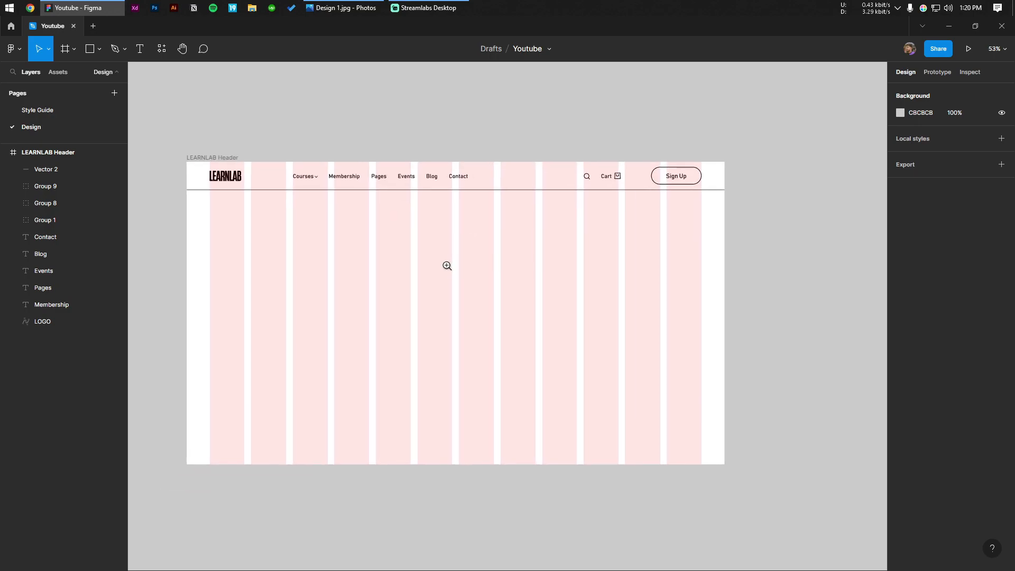
{"action": "scroll", "coordinate": [431, 259], "scroll_direction": "up", "scroll_amount": 3}
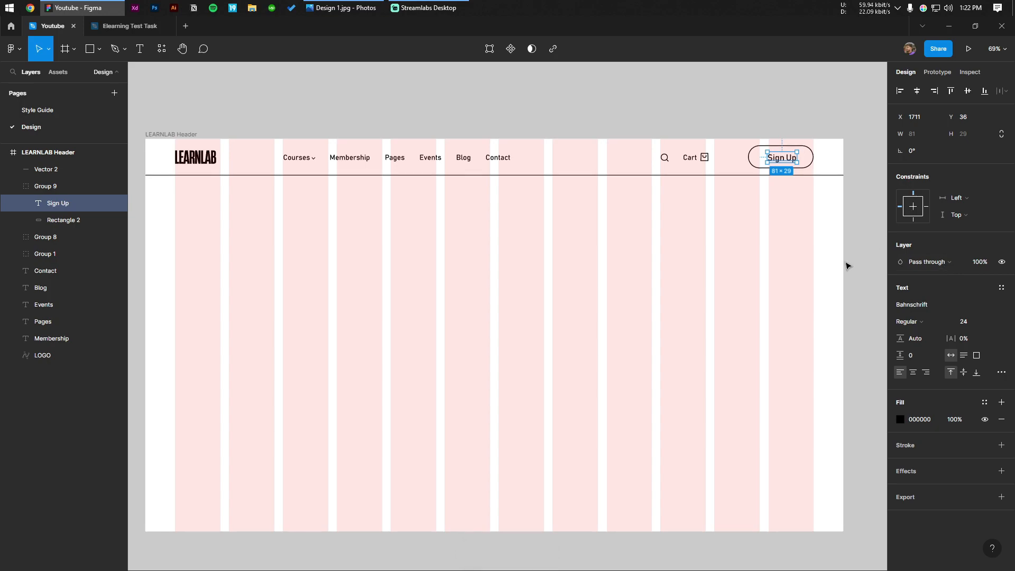
Center the "Sign Up" text vertically and horizontally inside its rounded outline.
{"action": "left_click", "coordinate": [851, 263]}
{"action": "scroll", "coordinate": [695, 204], "scroll_direction": "up", "scroll_amount": 10}
{"action": "left_click", "coordinate": [695, 204]}
{"action": "double_click", "coordinate": [664, 191]}
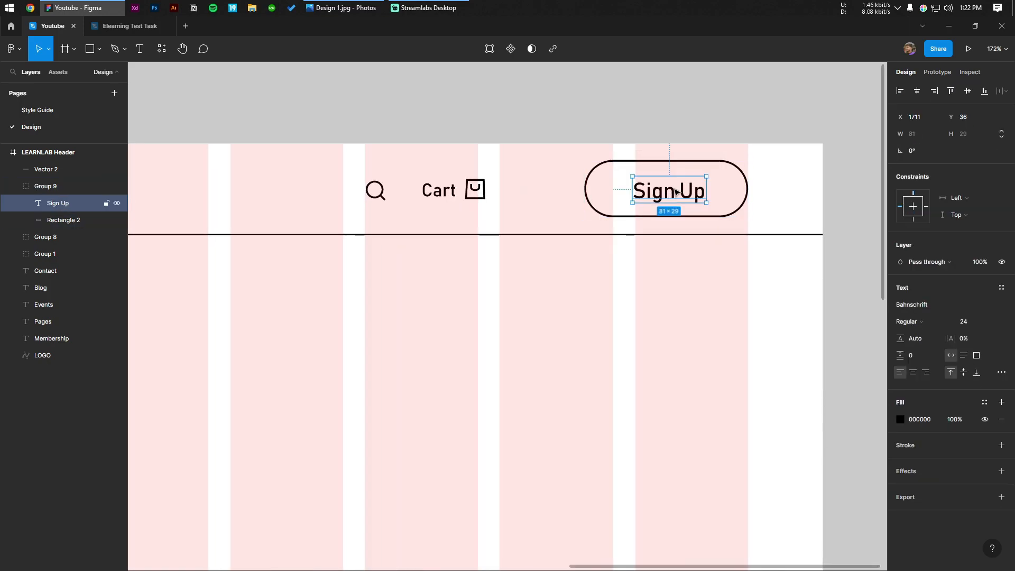
{"action": "left_click", "coordinate": [697, 163], "text": "shift"}
{"action": "left_click", "coordinate": [968, 91]}
{"action": "left_click", "coordinate": [917, 92]}
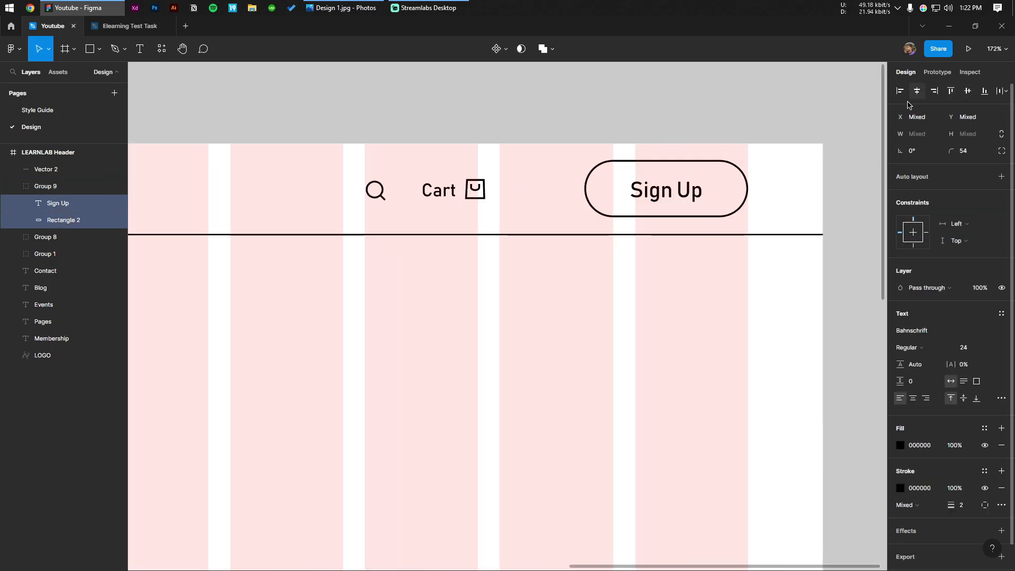
{"action": "left_click", "coordinate": [766, 87]}
Show the rulers and place a horizontal guide at the baseline of the "Sign Up" text.
{"action": "scroll", "coordinate": [691, 127], "scroll_direction": "up", "scroll_amount": 4}
{"action": "scroll", "coordinate": [696, 131], "scroll_direction": "down", "scroll_amount": 3}
{"action": "scroll", "coordinate": [573, 220], "scroll_direction": "up", "scroll_amount": 5}
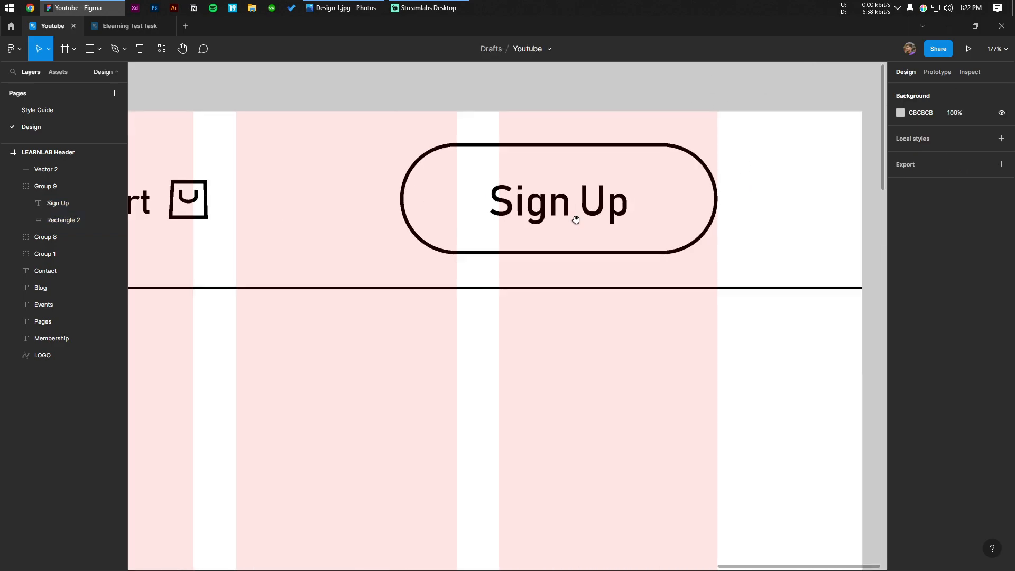
{"action": "key", "text": "shift+r"}
{"action": "left_click_drag", "start_coordinate": [400, 70], "coordinate": [460, 213]}
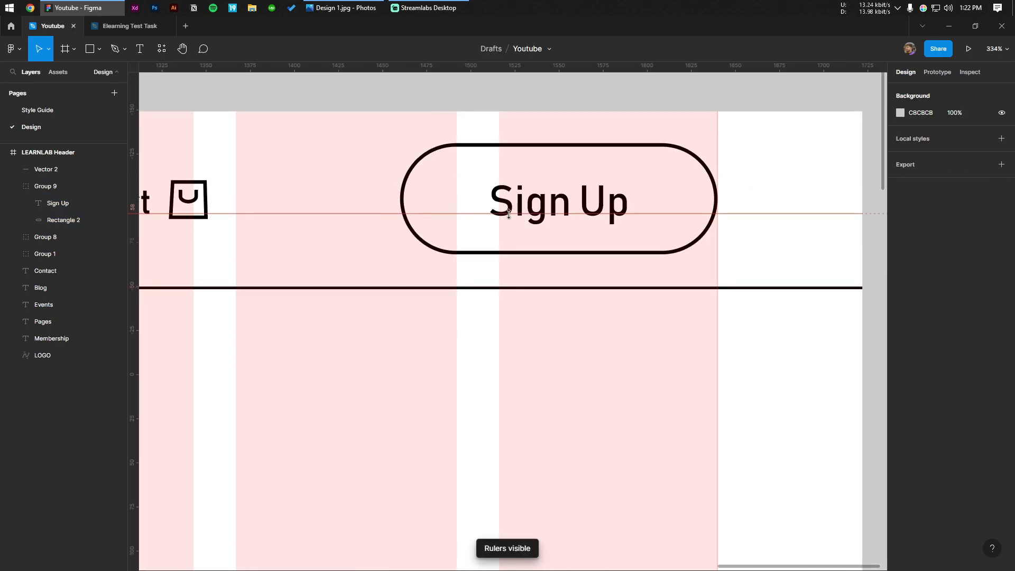
{"action": "scroll", "coordinate": [548, 203], "scroll_direction": "up", "scroll_amount": 3}
Nudge the "Sign Up" text up to Y 34.
{"action": "double_click", "coordinate": [607, 201]}
{"action": "scroll", "coordinate": [503, 204], "scroll_direction": "up", "scroll_amount": 3}
{"action": "scroll", "coordinate": [518, 207], "scroll_direction": "up", "scroll_amount": 3}
{"action": "key", "text": "Up"}
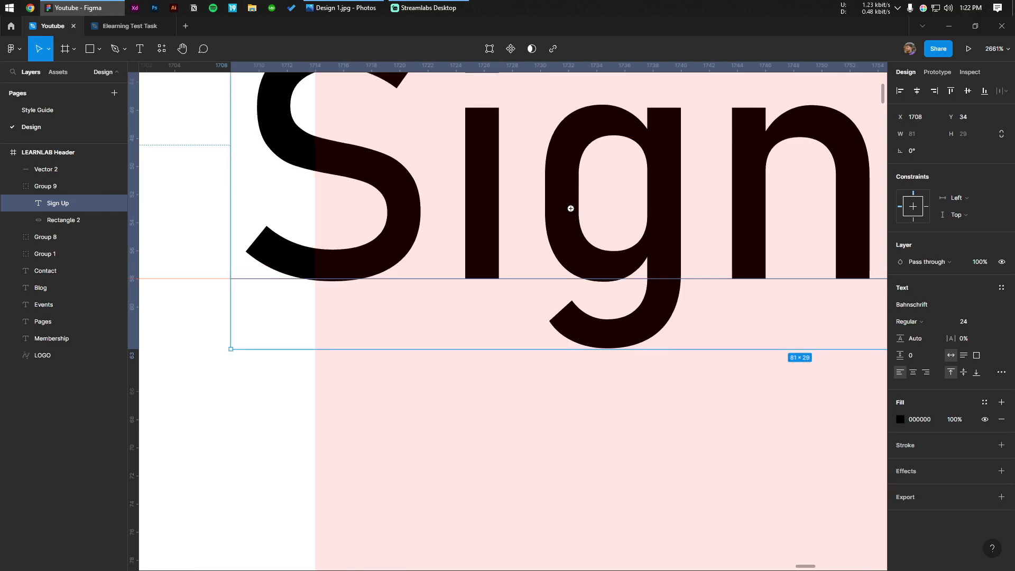
{"action": "scroll", "coordinate": [568, 210], "scroll_direction": "down", "scroll_amount": 6}
{"action": "scroll", "coordinate": [596, 275], "scroll_direction": "down", "scroll_amount": 5}
Hide the rulers, check the "Sign Up" text's distances to its outline and align the vertical centers of both.
{"action": "key", "text": "shift+r"}
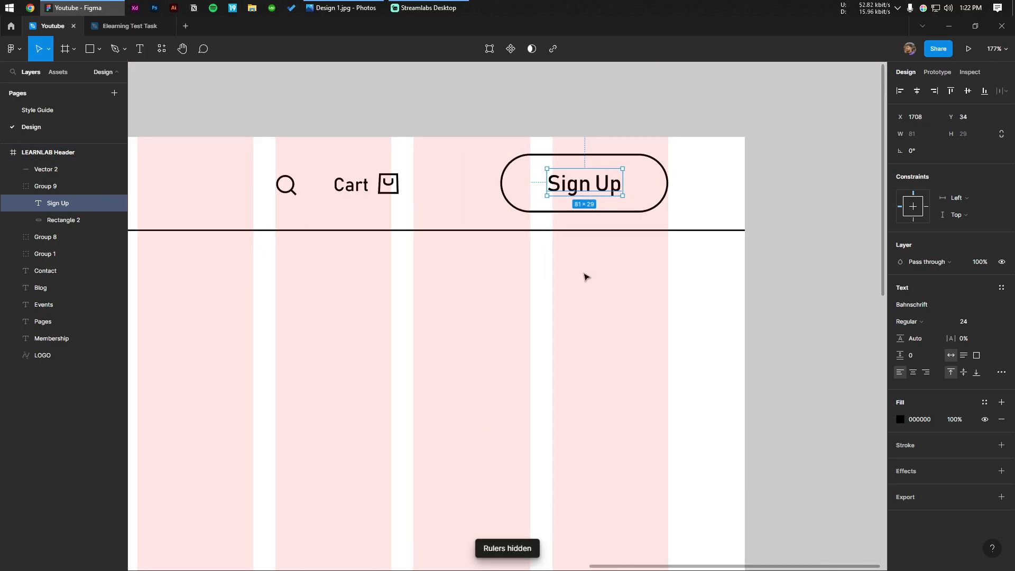
{"action": "left_click", "coordinate": [567, 284]}
{"action": "double_click", "coordinate": [598, 207]}
{"action": "key", "text": "alt"}
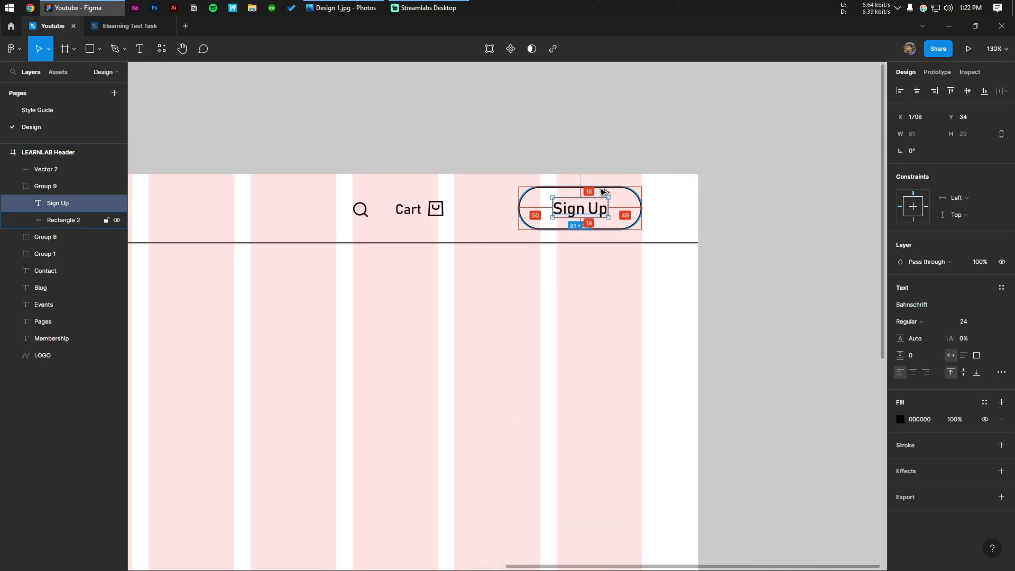
{"action": "left_click", "coordinate": [603, 188], "text": "shift"}
{"action": "left_click", "coordinate": [967, 91]}
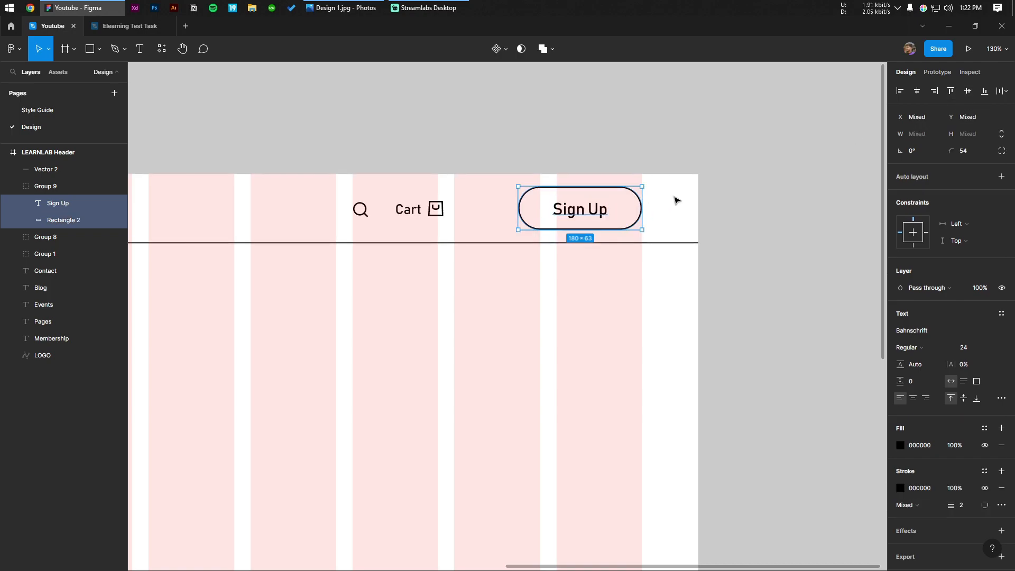
Show the rulers and add a new text layer reading "Em" in the empty area below the logo.
{"action": "left_click", "coordinate": [739, 177]}
{"action": "scroll", "coordinate": [739, 178], "scroll_direction": "down", "scroll_amount": 3}
{"action": "key", "text": "shift+r"}
{"action": "scroll", "coordinate": [589, 226], "scroll_direction": "up", "scroll_amount": 1}
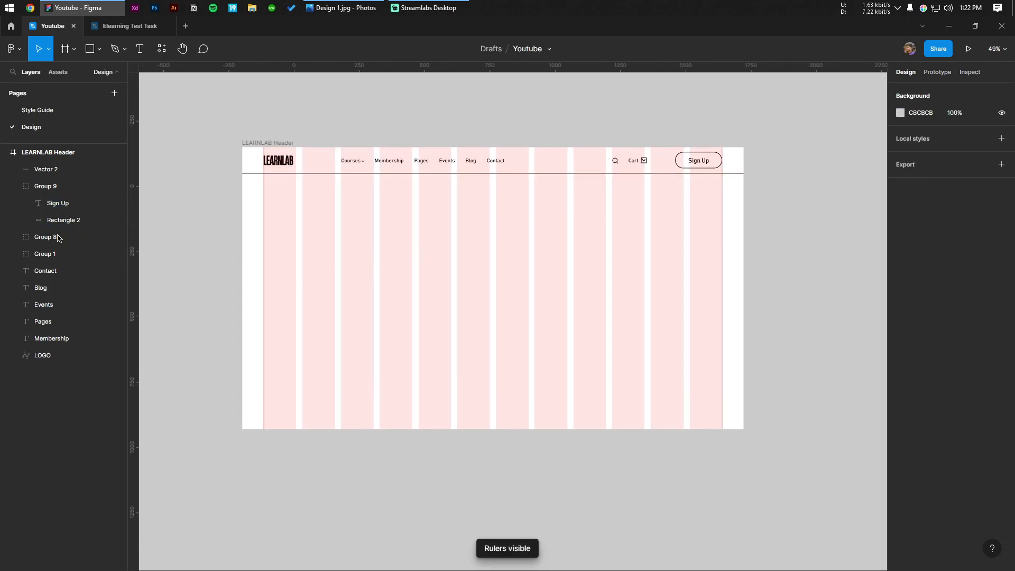
{"action": "scroll", "coordinate": [423, 259], "scroll_direction": "up", "scroll_amount": 2}
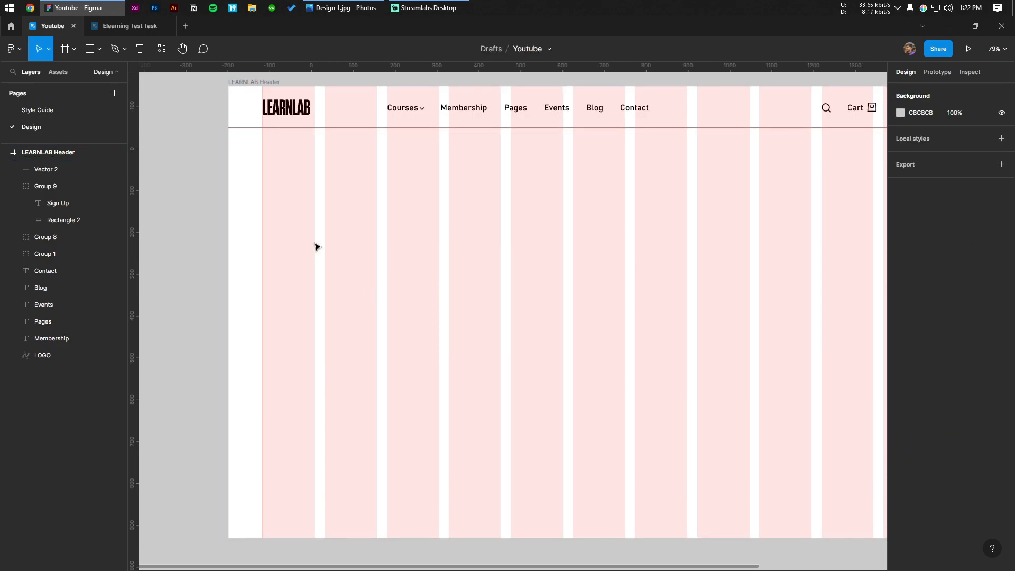
{"action": "scroll", "coordinate": [316, 245], "scroll_direction": "up", "scroll_amount": 2}
{"action": "left_click_drag", "start_coordinate": [270, 243], "coordinate": [238, 190]}
{"action": "left_click", "coordinate": [161, 49]}
{"action": "left_click", "coordinate": [139, 48]}
{"action": "scroll", "coordinate": [214, 170], "scroll_direction": "down", "scroll_amount": 3}
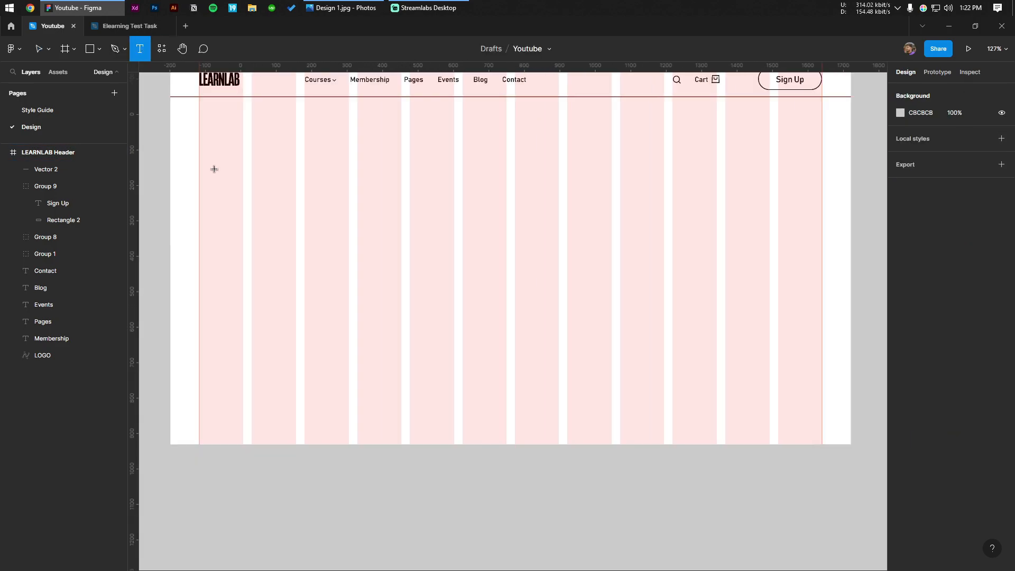
{"action": "left_click", "coordinate": [236, 197]}
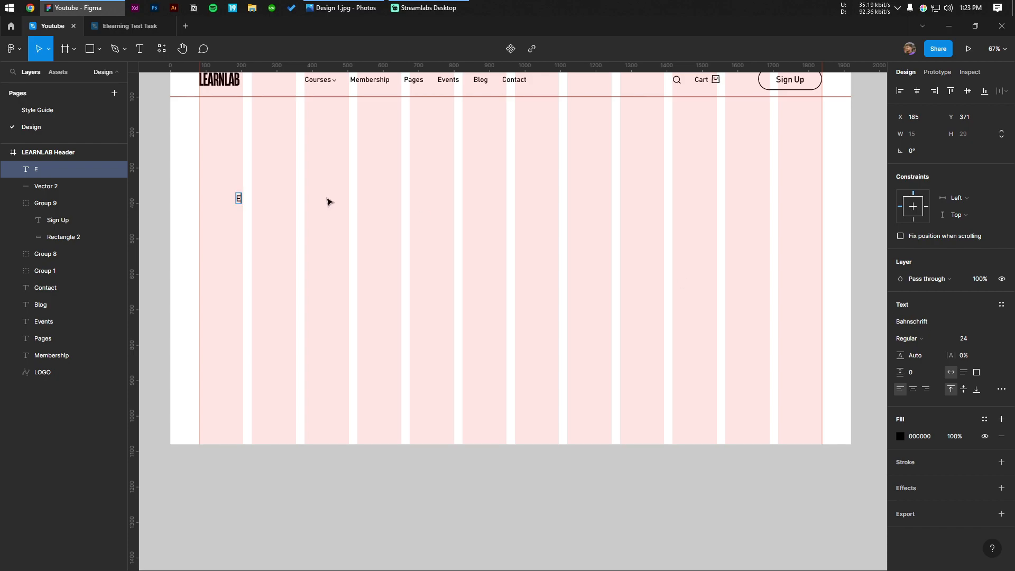
{"action": "key", "text": "Escape"}
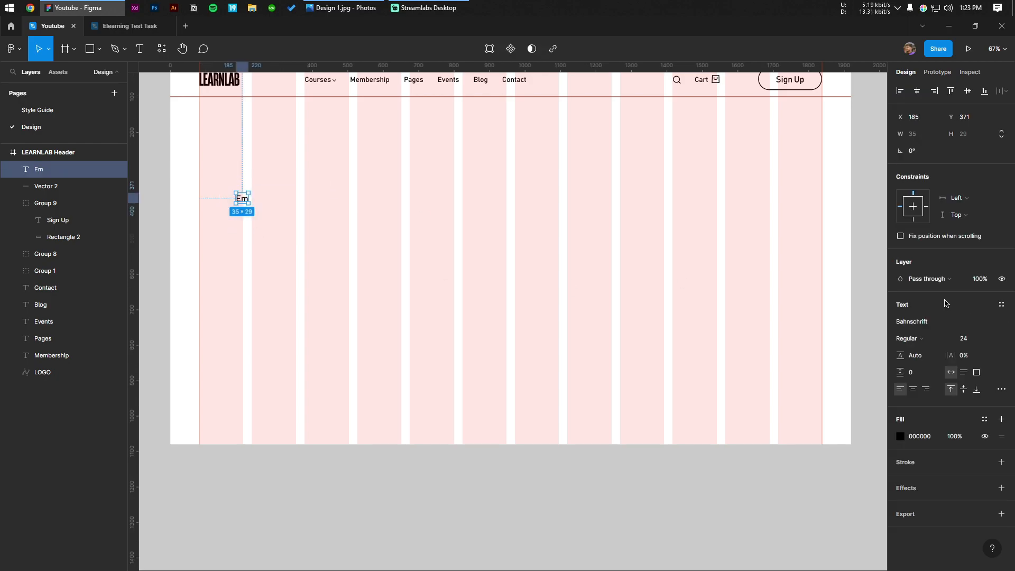
Set the "Em" text's font to Heading Now Trial in the 37 Extrabold style.
{"action": "left_click", "coordinate": [929, 321]}
{"action": "key", "text": "Return"}
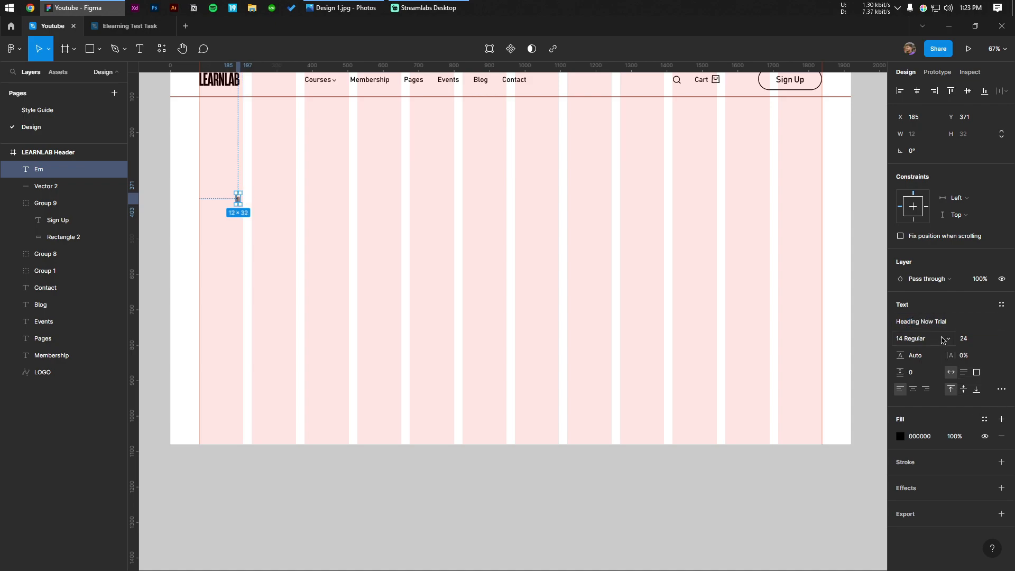
{"action": "left_click", "coordinate": [944, 340]}
{"action": "scroll", "coordinate": [934, 465], "scroll_direction": "down", "scroll_amount": 2}
{"action": "scroll", "coordinate": [934, 486], "scroll_direction": "down", "scroll_amount": 3}
{"action": "left_click", "coordinate": [934, 428]}
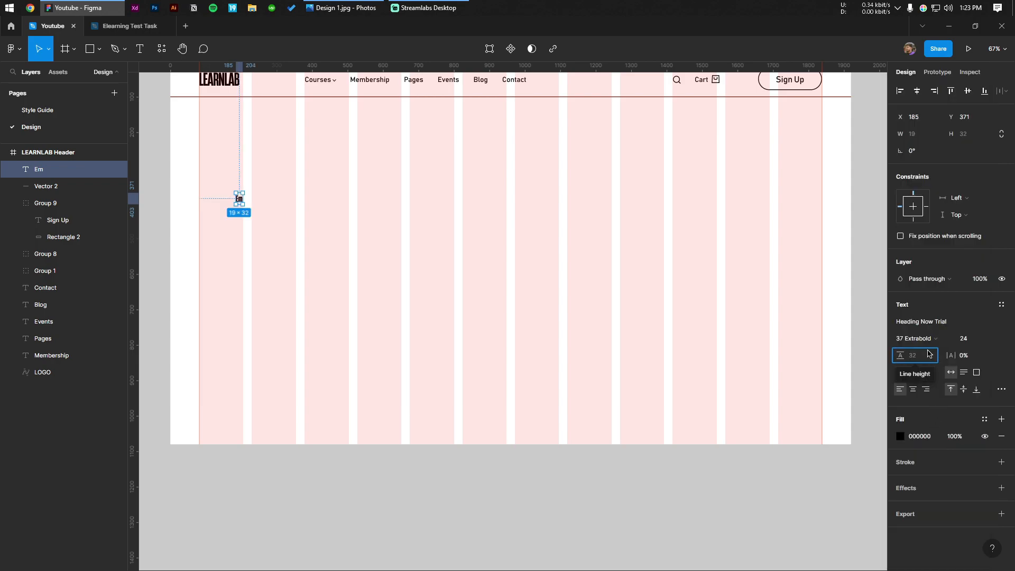
Give the "Em" text a font size of 106, a line height of 102.4 and a letter spacing of 0.96%.
{"action": "left_click", "coordinate": [973, 339]}
{"action": "type", "text": "106"}
{"action": "key", "text": "Return"}
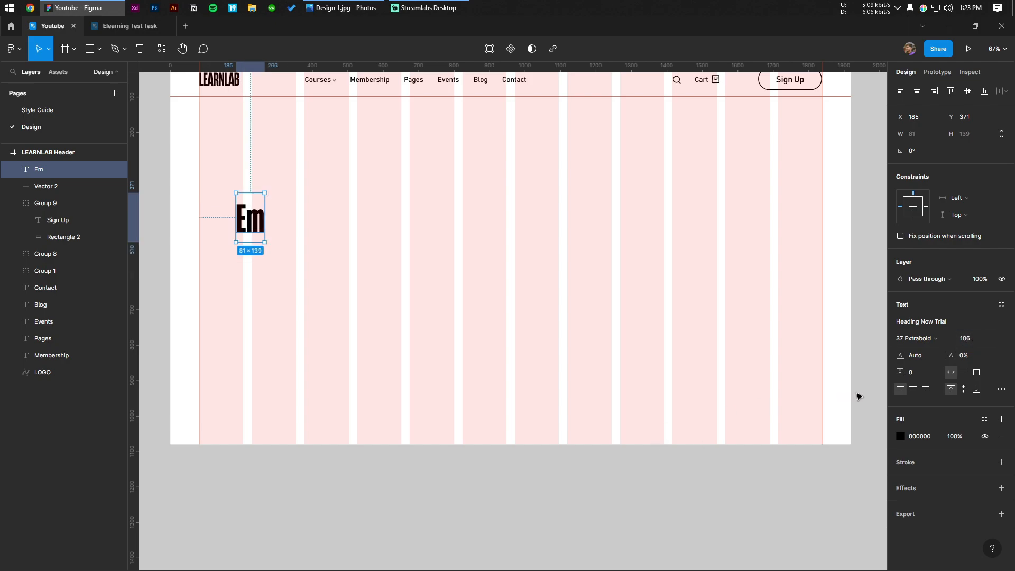
{"action": "left_click", "coordinate": [924, 359]}
{"action": "type", "text": "102.4"}
{"action": "key", "text": "Return"}
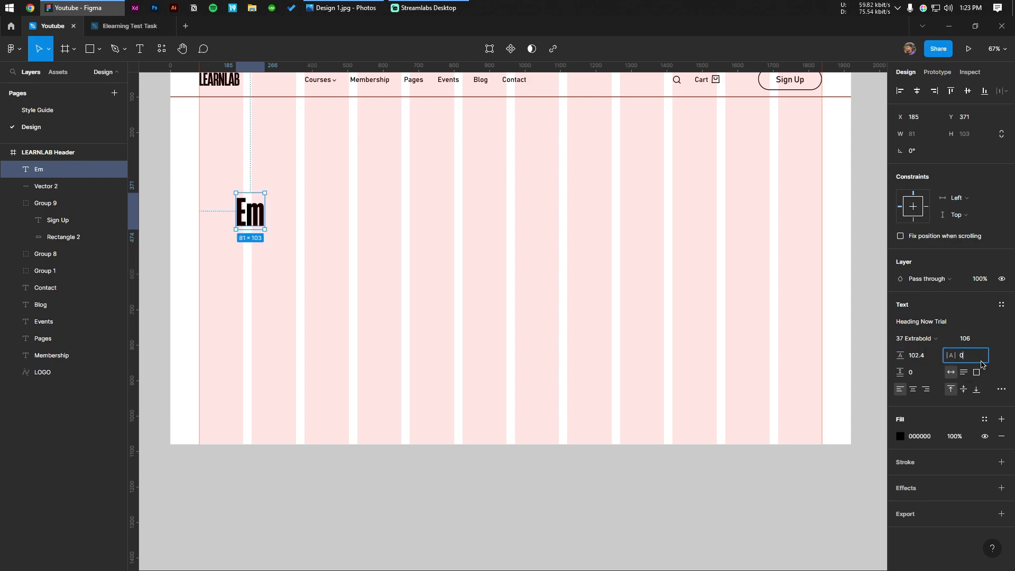
{"action": "type", "text": "6"}
{"action": "key", "text": "Return"}
Set the letter case of the "Em" text to uppercase.
{"action": "key", "text": "Return"}
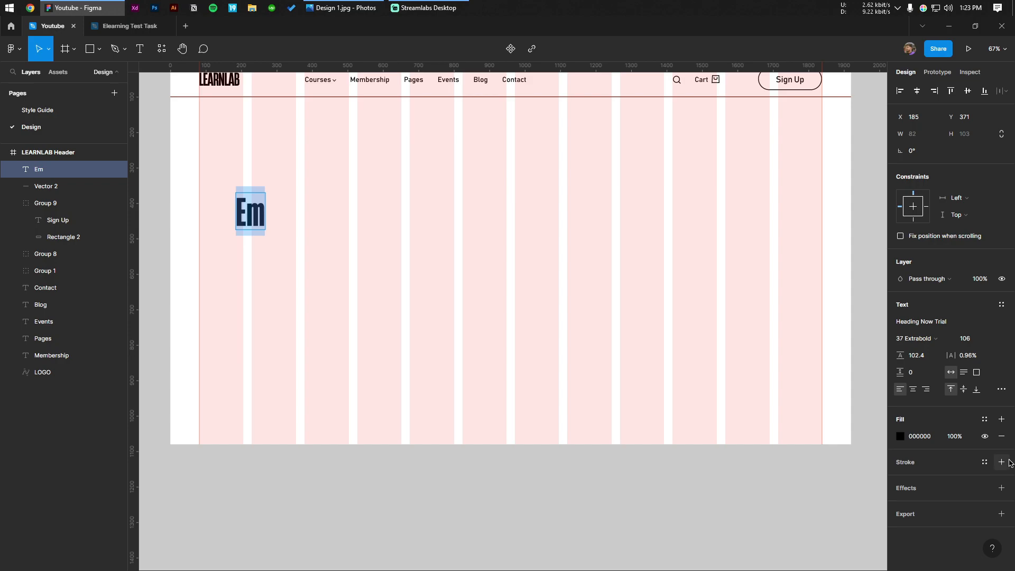
{"action": "left_click", "coordinate": [1002, 389]}
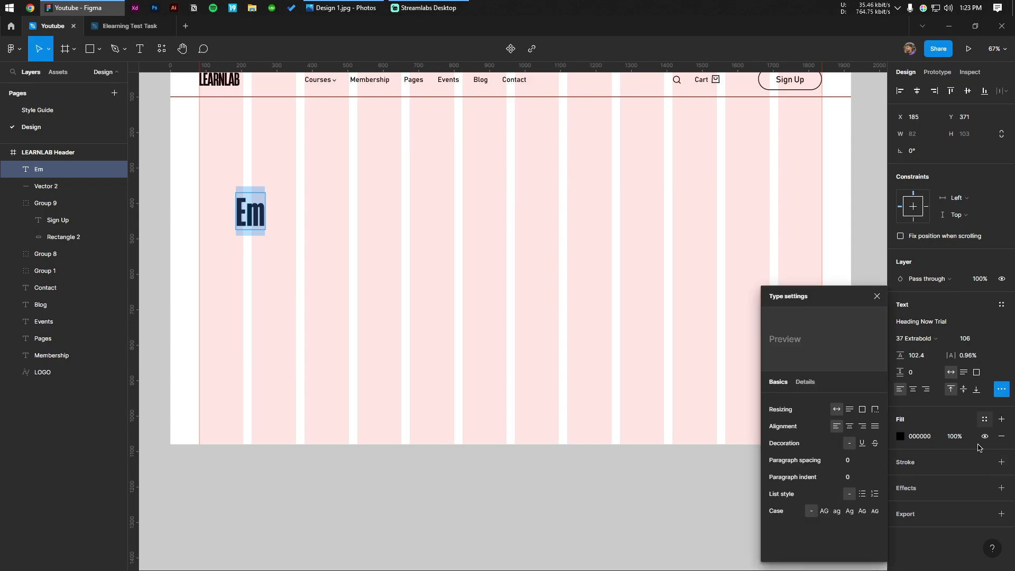
{"action": "left_click", "coordinate": [824, 511]}
{"action": "key", "text": "Escape"}
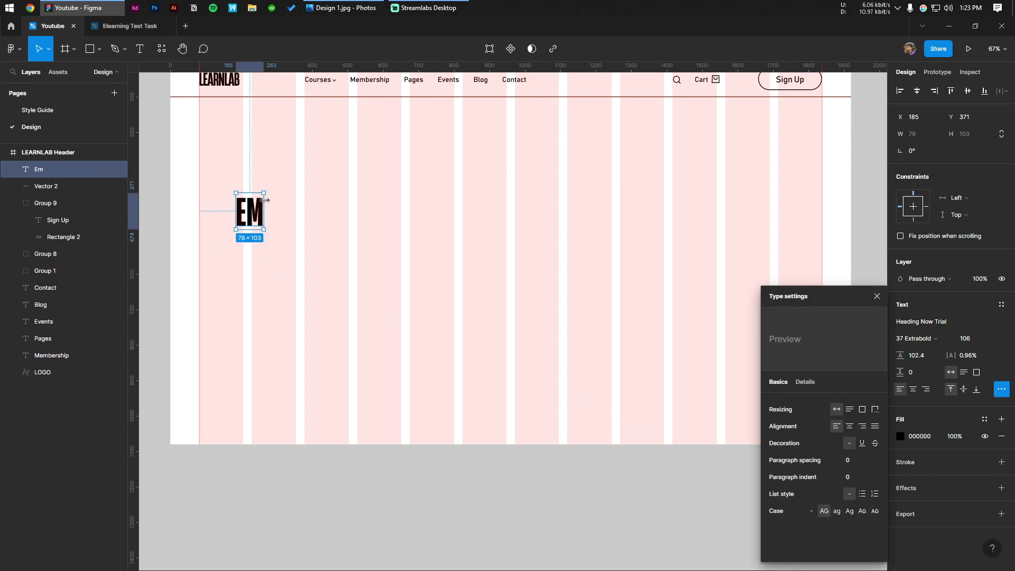
Complete the headline on three lines as "Empower your future with / our comprehensive online / learning programs".
{"action": "double_click", "coordinate": [251, 213]}
{"action": "left_click", "coordinate": [235, 209]}
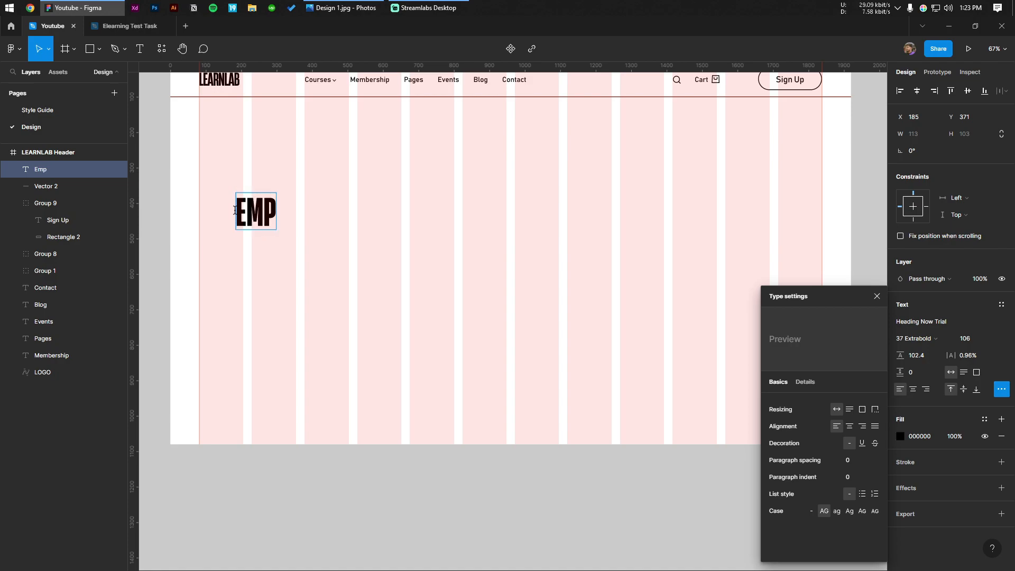
{"action": "type", "text": "power"}
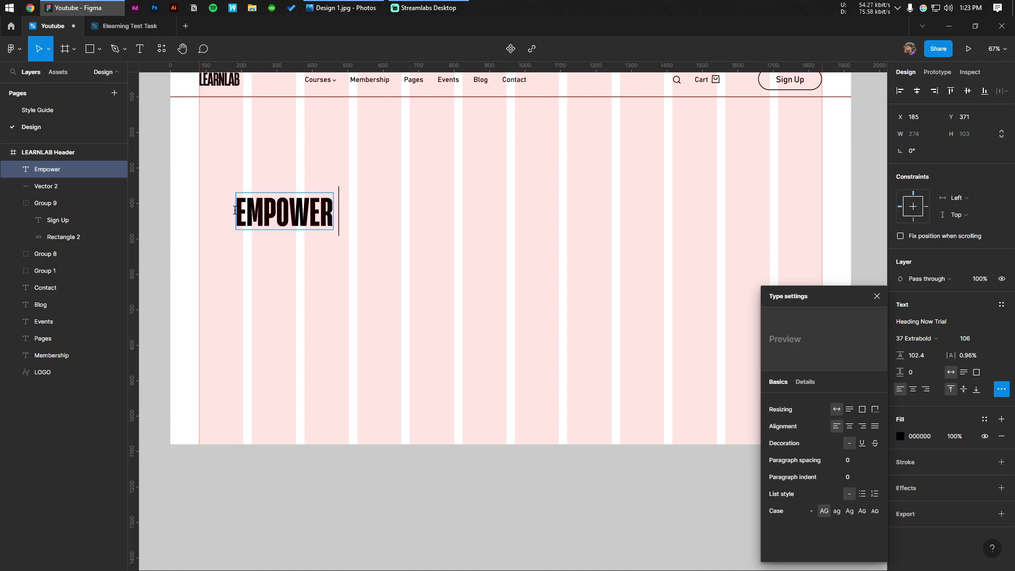
{"action": "type", "text": " your future"}
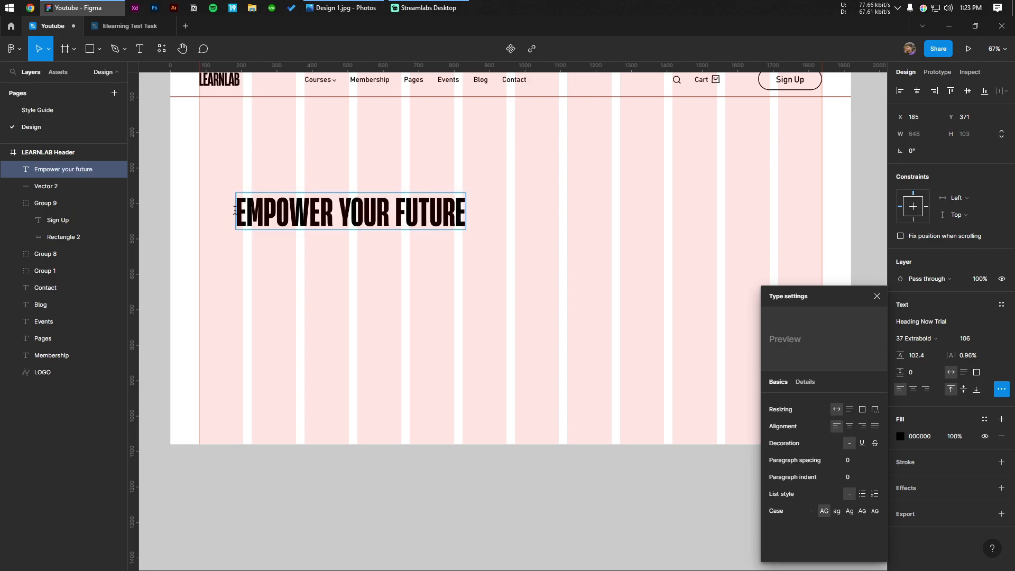
{"action": "type", "text": " with"}
{"action": "key", "text": "Return"}
{"action": "type", "text": "ou"}
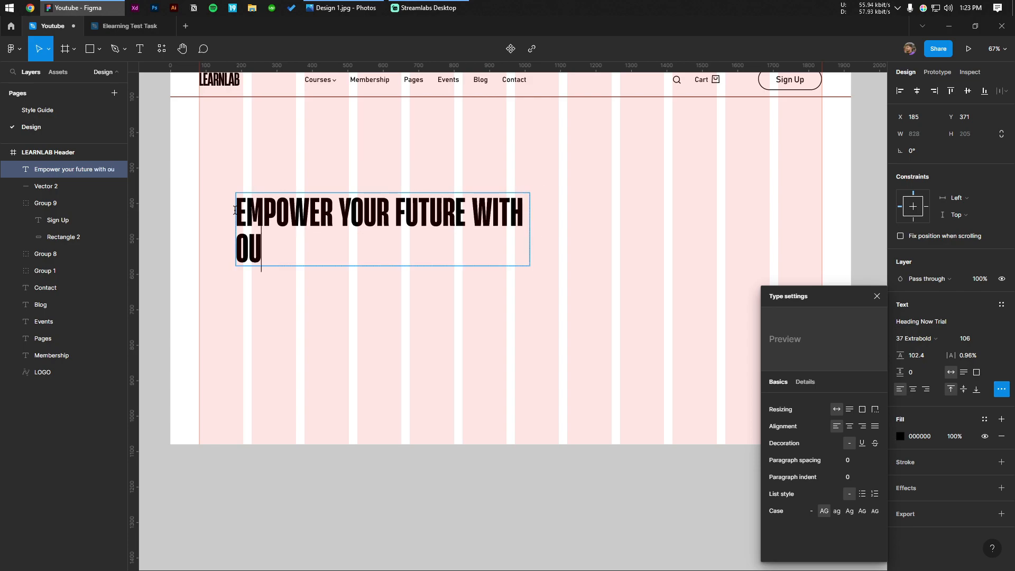
{"action": "type", "text": "r e"}
{"action": "key", "text": "BackSpace"}
{"action": "type", "text": "co"}
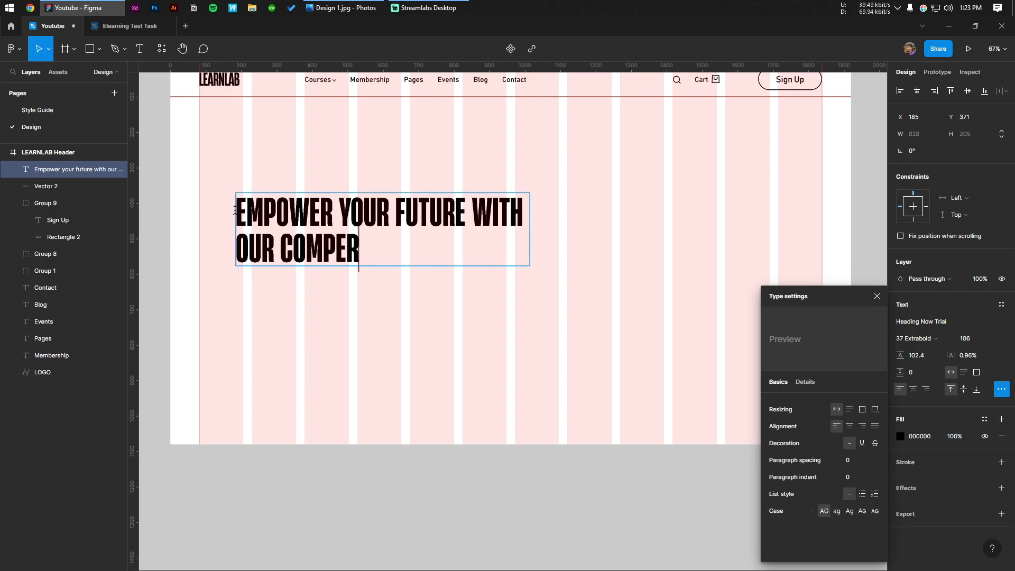
{"action": "type", "text": "mp"}
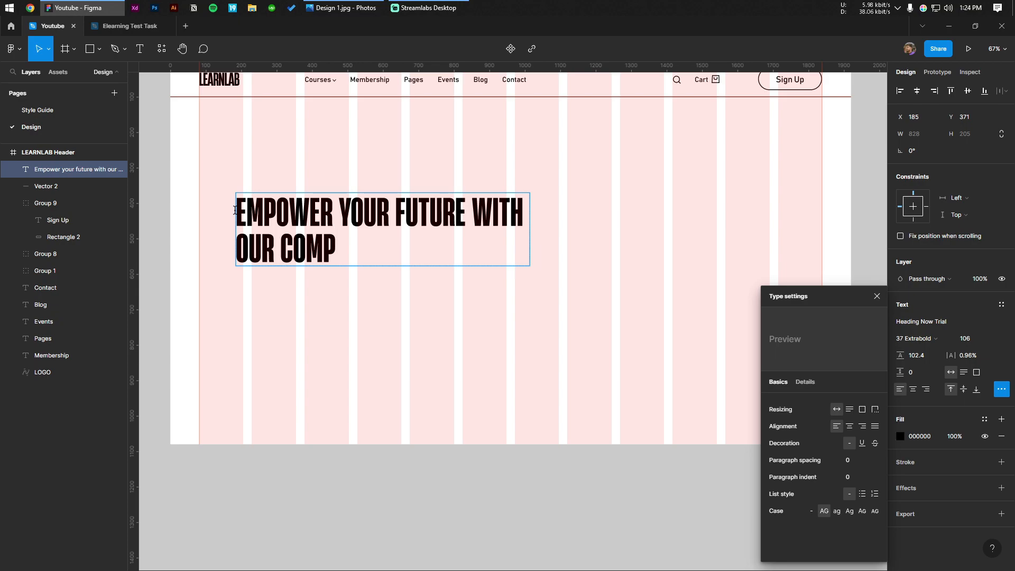
{"action": "type", "text": "rehensive online learning progra"}
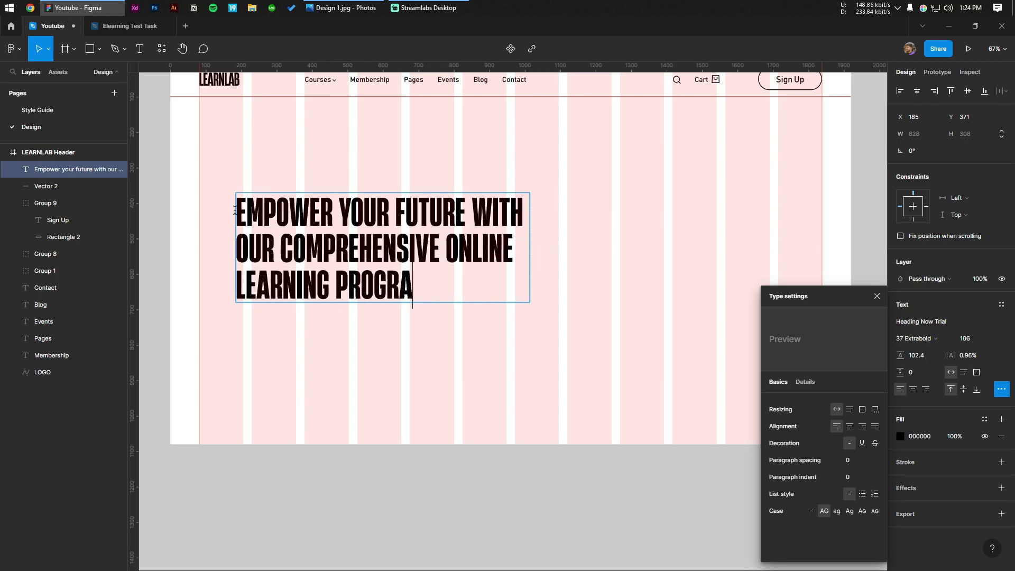
{"action": "type", "text": "ms"}
Move the headline slightly up and over to the left margin guide, aligned with the logo's left edge.
{"action": "left_click", "coordinate": [455, 482]}
{"action": "key", "text": "shift+1"}
{"action": "left_click_drag", "start_coordinate": [339, 306], "coordinate": [303, 292]}
{"action": "left_click", "coordinate": [342, 383]}
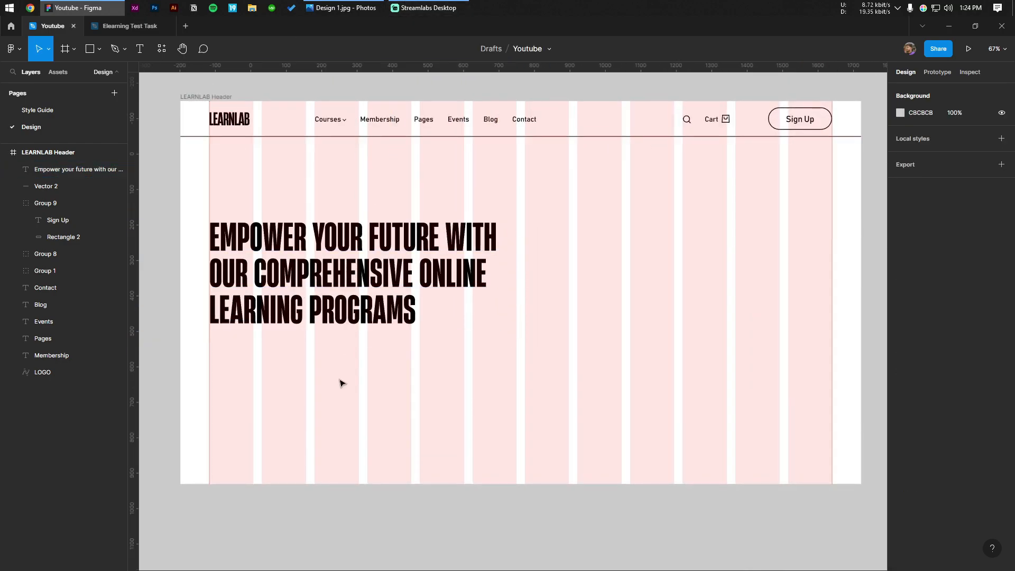
Add a second text layer reading "Our" below the headline.
{"action": "scroll", "coordinate": [341, 383], "scroll_direction": "up", "scroll_amount": 1}
{"action": "scroll", "coordinate": [281, 404], "scroll_direction": "up", "scroll_amount": 2}
{"action": "left_click_drag", "start_coordinate": [270, 410], "coordinate": [291, 372]}
{"action": "key", "text": "t"}
{"action": "left_click", "coordinate": [274, 360]}
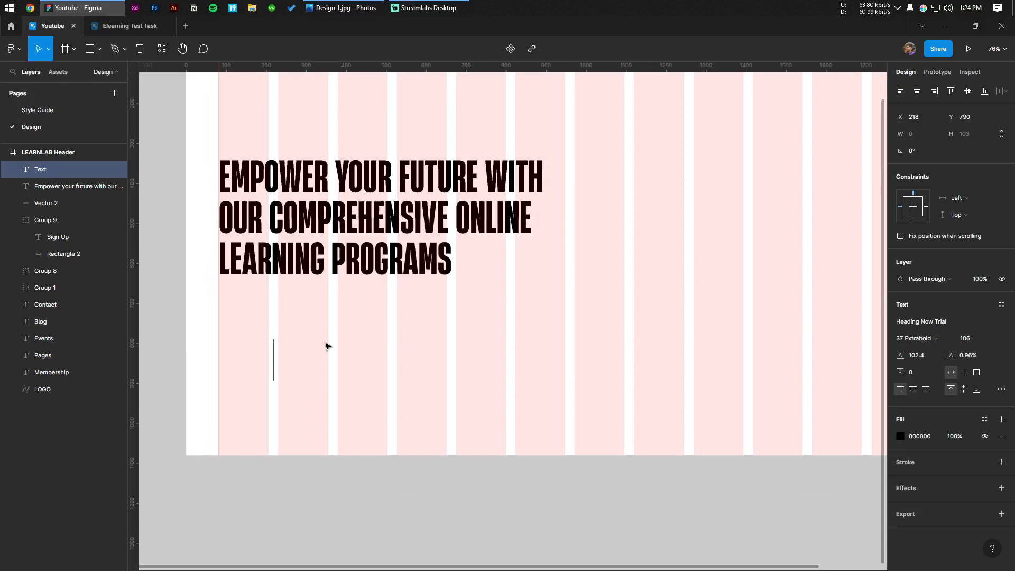
{"action": "scroll", "coordinate": [287, 360], "scroll_direction": "up", "scroll_amount": 3}
{"action": "type", "text": "sdf"}
{"action": "key", "text": "BackSpace"}
{"action": "key", "text": "BackSpace"}
{"action": "key", "text": "BackSpace"}
{"action": "type", "text": "0ur"}
Change the "Our" text's font to Bahnschrift and restore its letter case to as typed.
{"action": "key", "text": "ctrl+a"}
{"action": "left_click", "coordinate": [1003, 322]}
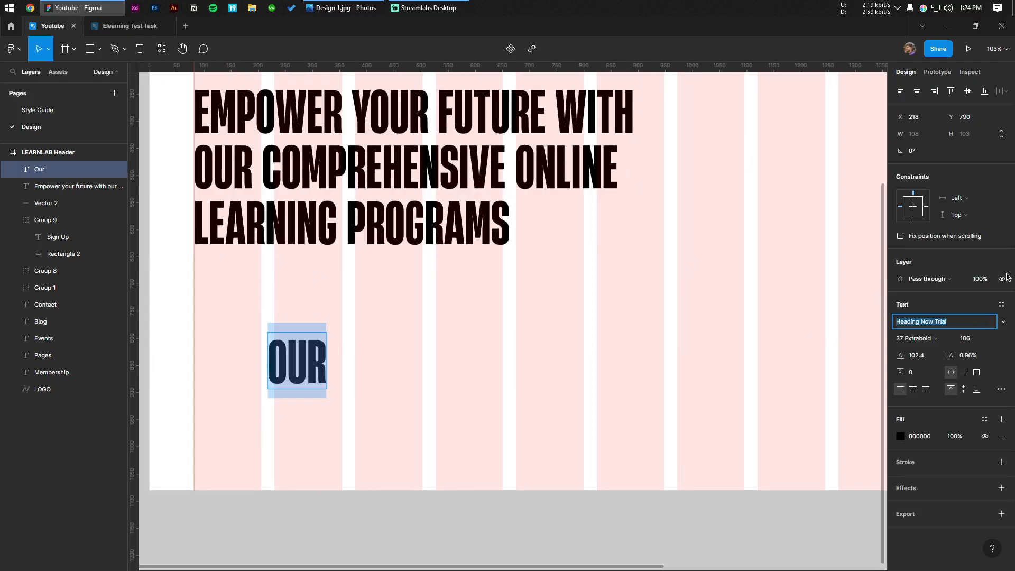
{"action": "key", "text": "super+v"}
{"action": "scroll", "coordinate": [981, 361], "scroll_direction": "down", "scroll_amount": 1}
{"action": "left_click", "coordinate": [940, 451]}
{"action": "left_click", "coordinate": [467, 356]}
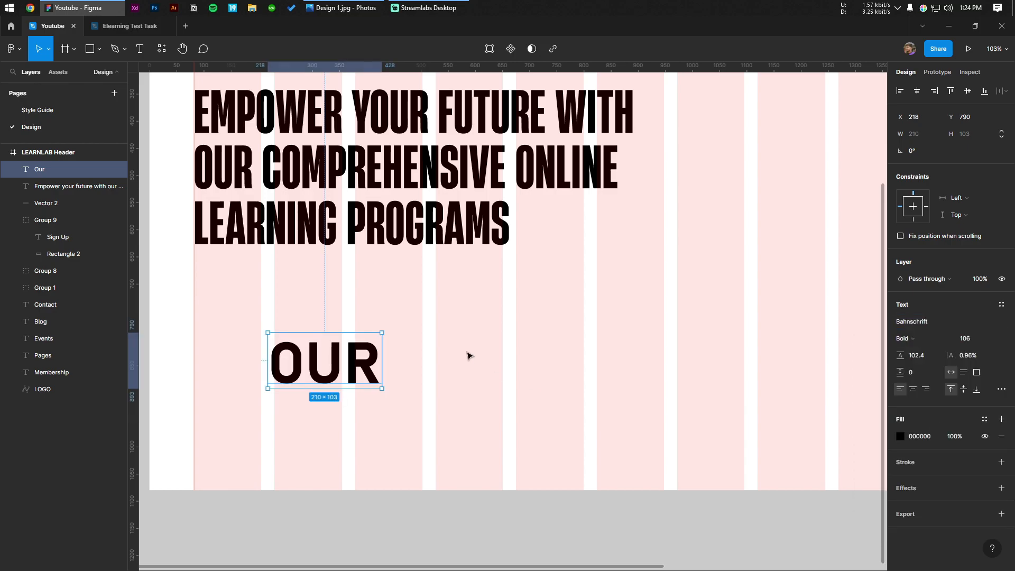
{"action": "double_click", "coordinate": [367, 372]}
{"action": "left_click", "coordinate": [1002, 388]}
{"action": "left_click", "coordinate": [824, 511]}
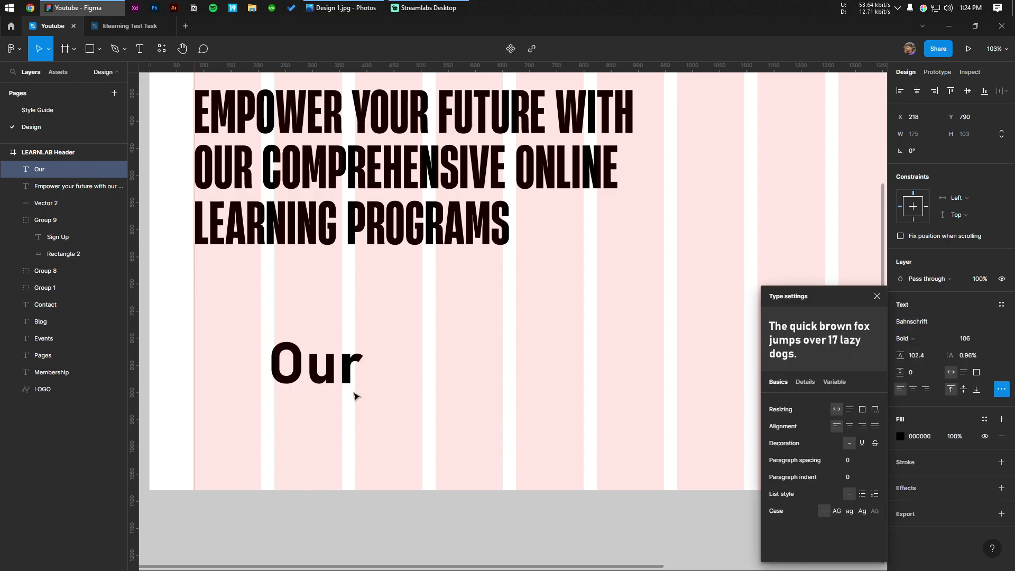
Set the "Our" text to Regular weight, font size 20 and line height 26.
{"action": "left_click", "coordinate": [939, 344]}
{"action": "left_click", "coordinate": [942, 310]}
{"action": "type", "text": "20"}
{"action": "key", "text": "Return"}
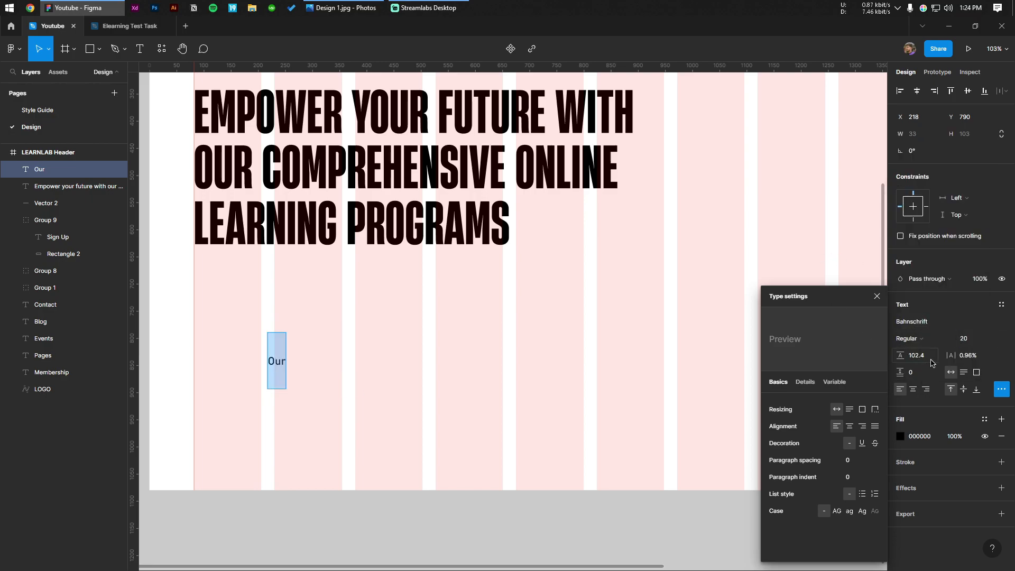
{"action": "type", "text": "24"}
{"action": "key", "text": "Return"}
{"action": "scroll", "coordinate": [286, 349], "scroll_direction": "up", "scroll_amount": 5}
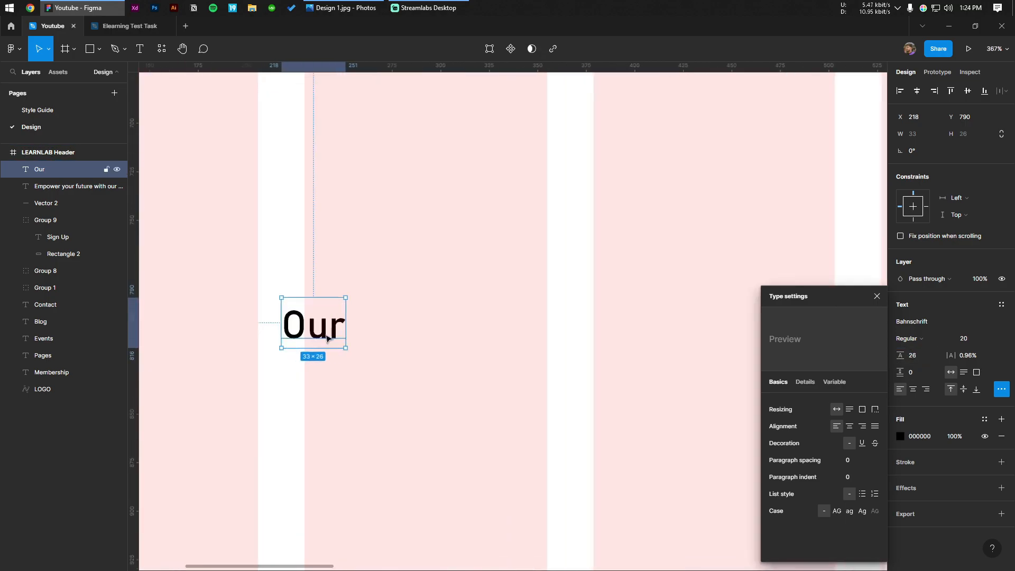
Extend the "Our" text to read "Our wide range of online courses, led".
{"action": "left_click", "coordinate": [402, 364]}
{"action": "left_click_drag", "start_coordinate": [443, 358], "coordinate": [393, 351]}
{"action": "double_click", "coordinate": [293, 323]}
{"action": "left_click", "coordinate": [294, 322]}
{"action": "type", "text": "wide rance of"}
{"action": "key", "text": "BackSpace"}
{"action": "key", "text": "BackSpace"}
{"action": "key", "text": "BackSpace"}
{"action": "key", "text": "BackSpace"}
{"action": "key", "text": "BackSpace"}
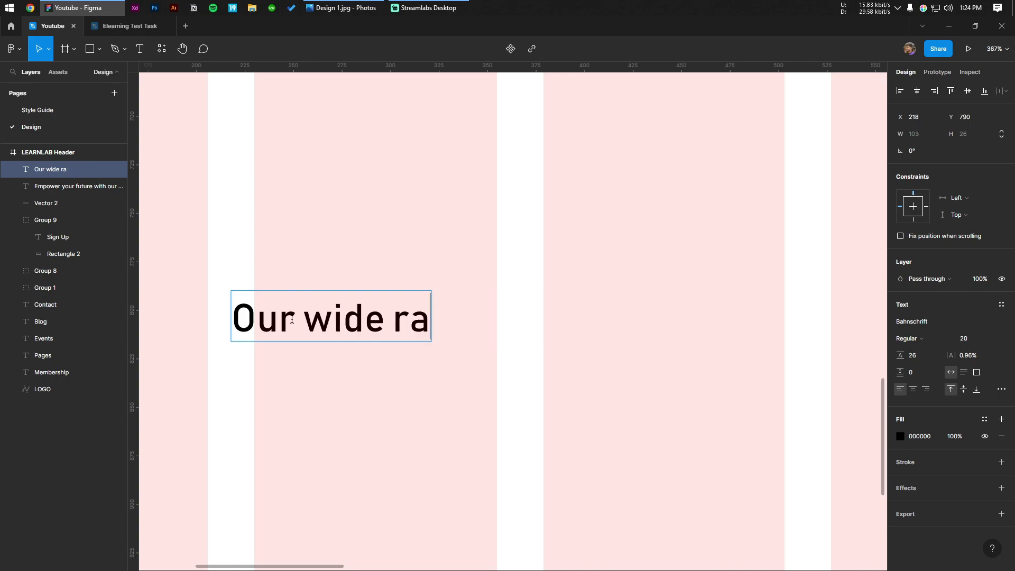
{"action": "type", "text": "ge of online courses, led"}
Finish the paragraph with "by expert instructors, cover a diverse range of subjects and are designed to be flexible and convenient.", broken over three lines.
{"action": "key", "text": "ctrl+minus"}
{"action": "key", "text": "ctrl+minus"}
{"action": "key", "text": "ctrl+plus"}
{"action": "type", "text": "by exper"}
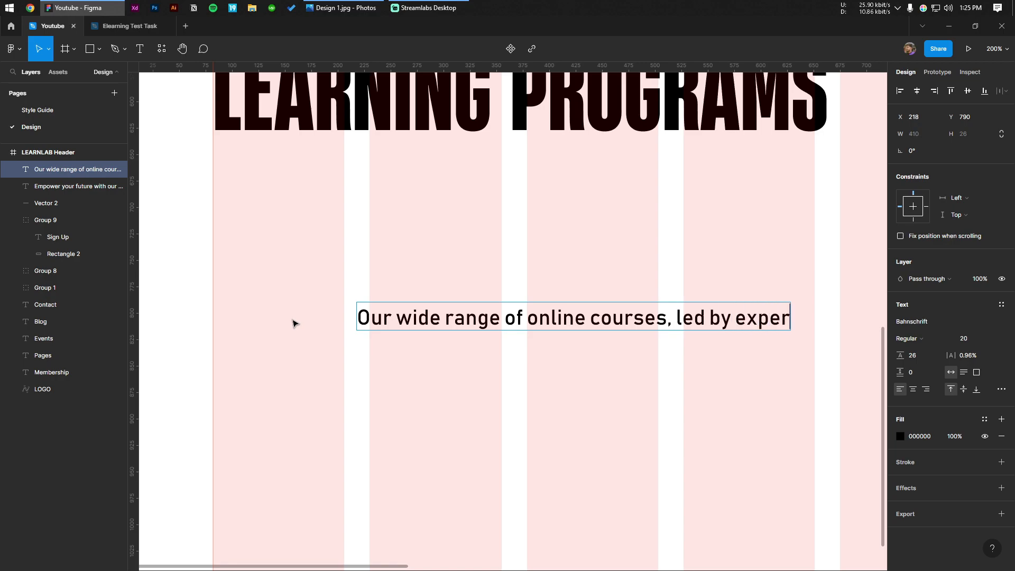
{"action": "type", "text": "t instru"}
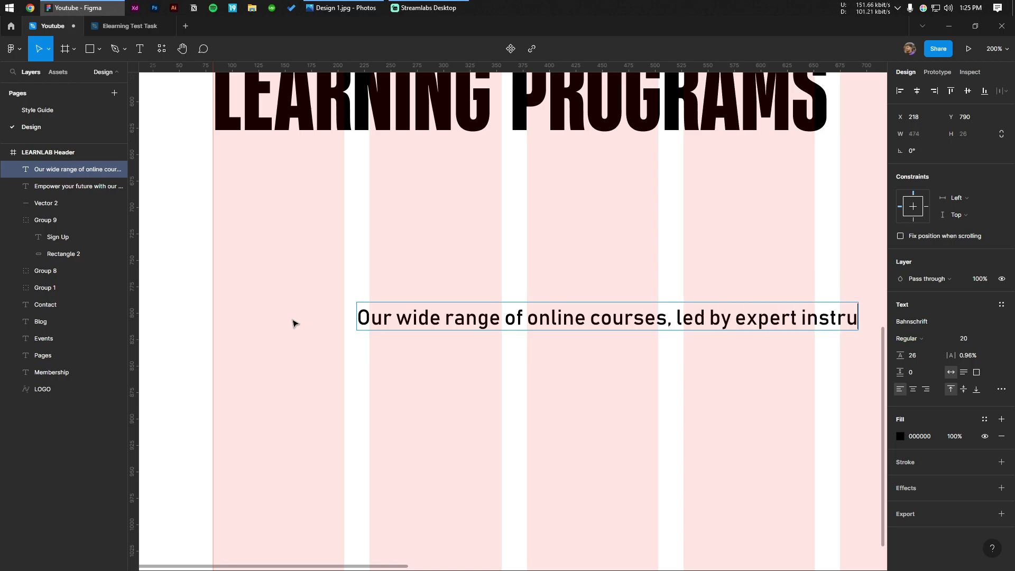
{"action": "type", "text": "cto cover a  diverse range of subjects and are designe"}
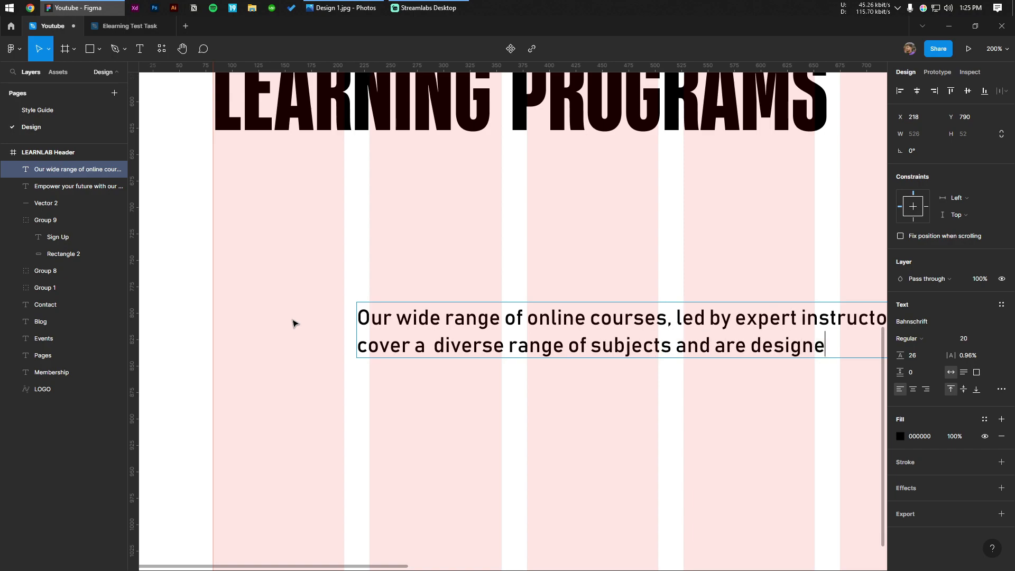
{"action": "type", "text": "and convenient."}
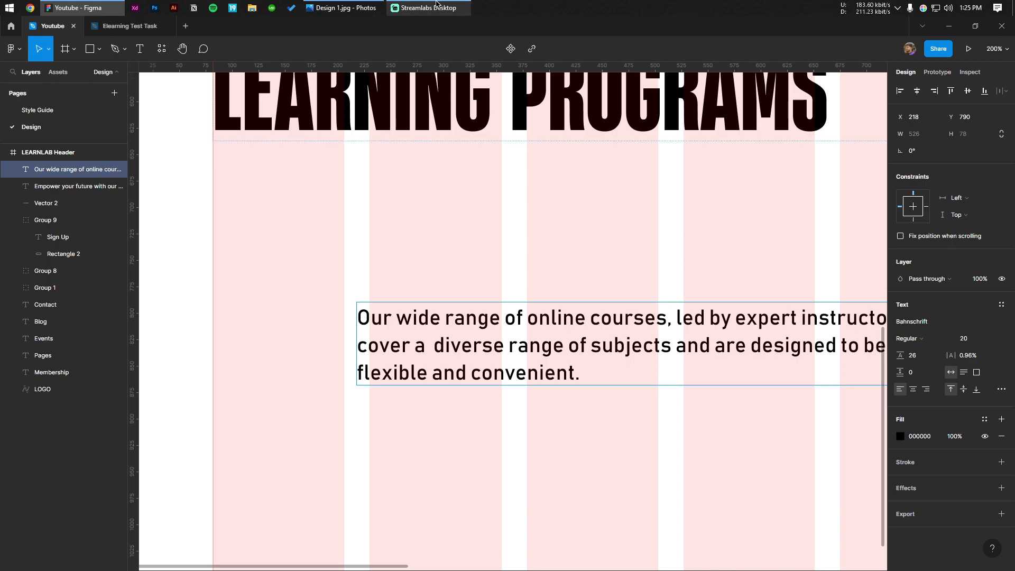
{"action": "left_click", "coordinate": [502, 248]}
Align the left edges of the paragraph and the headline.
{"action": "scroll", "coordinate": [437, 233], "scroll_direction": "down", "scroll_amount": 5}
{"action": "left_click", "coordinate": [458, 291]}
{"action": "left_click", "coordinate": [478, 205], "text": "shift"}
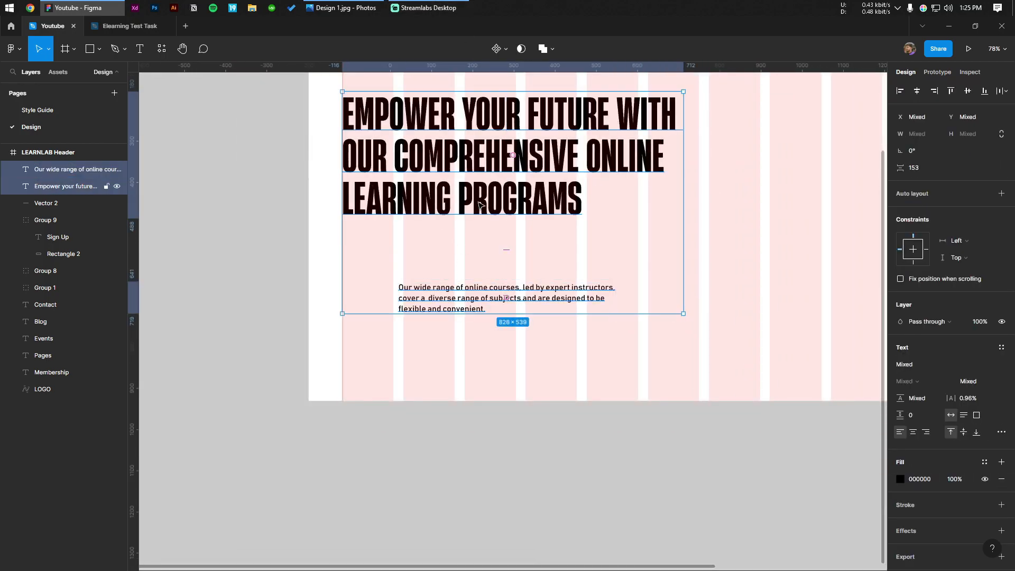
{"action": "left_click", "coordinate": [899, 92]}
{"action": "left_click", "coordinate": [670, 334]}
{"action": "left_click_drag", "start_coordinate": [670, 335], "coordinate": [607, 398]}
Set the vertical spacing between the headline and the paragraph to 30.
{"action": "left_click_drag", "start_coordinate": [625, 424], "coordinate": [389, 250]}
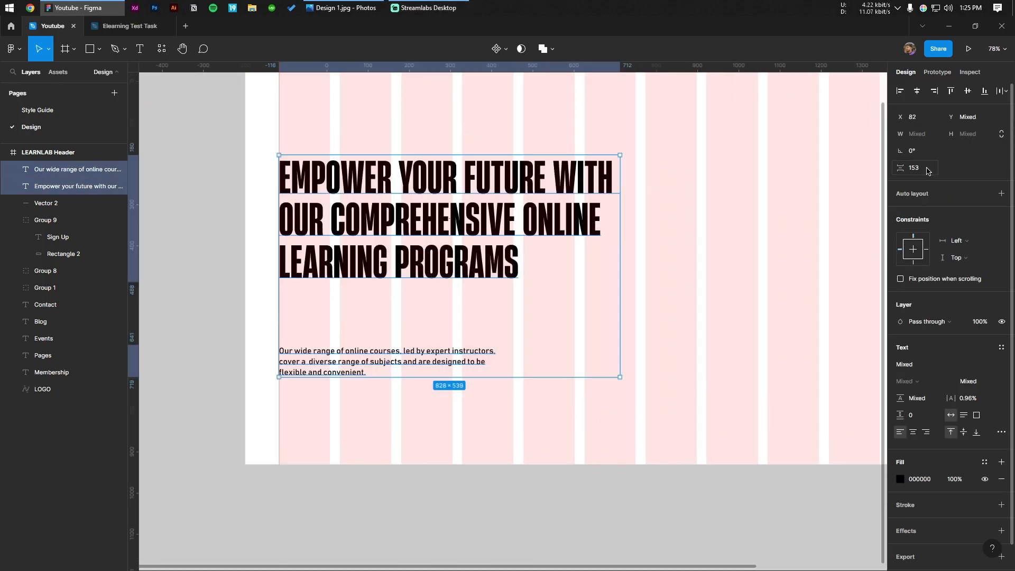
{"action": "type", "text": "30"}
{"action": "key", "text": "Return"}
{"action": "left_click", "coordinate": [825, 227]}
{"action": "scroll", "coordinate": [825, 227], "scroll_direction": "down", "scroll_amount": 2}
Duplicate the header's "Sign Up" button below the paragraph and change the copy's label to "Get Started".
{"action": "key", "text": "shift+r"}
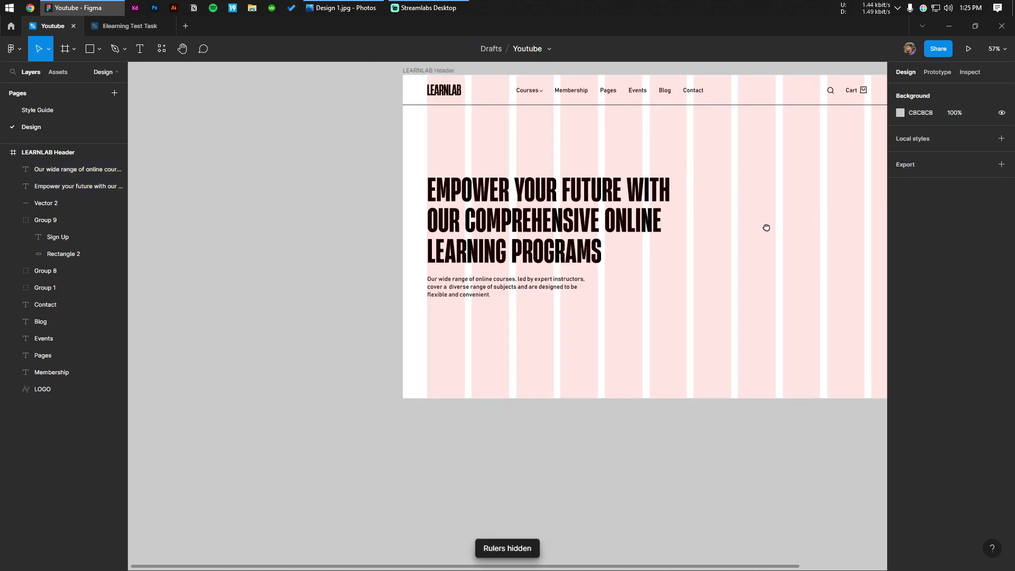
{"action": "left_click_drag", "start_coordinate": [769, 227], "coordinate": [623, 243]}
{"action": "key", "text": "shift+r"}
{"action": "left_click", "coordinate": [782, 109]}
{"action": "left_click_drag", "start_coordinate": [782, 109], "coordinate": [342, 366], "text": "alt"}
{"action": "left_click", "coordinate": [311, 367]}
{"action": "scroll", "coordinate": [333, 367], "scroll_direction": "up", "scroll_amount": 5}
{"action": "double_click", "coordinate": [369, 359]}
{"action": "type", "text": "Get Started"}
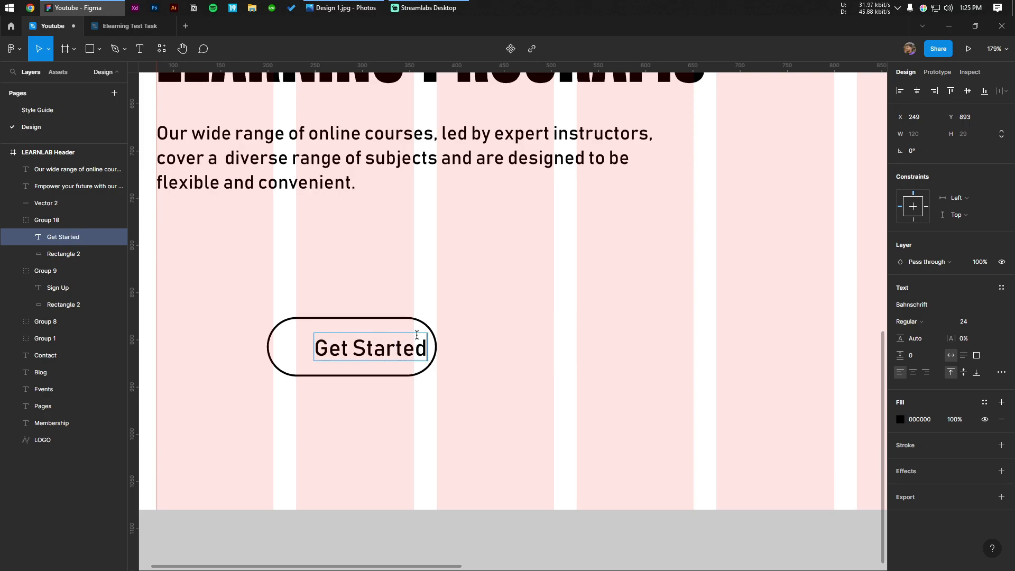
Widen the "Get Started" button to 213 × 63 and ungroup it.
{"action": "key", "text": "Escape"}
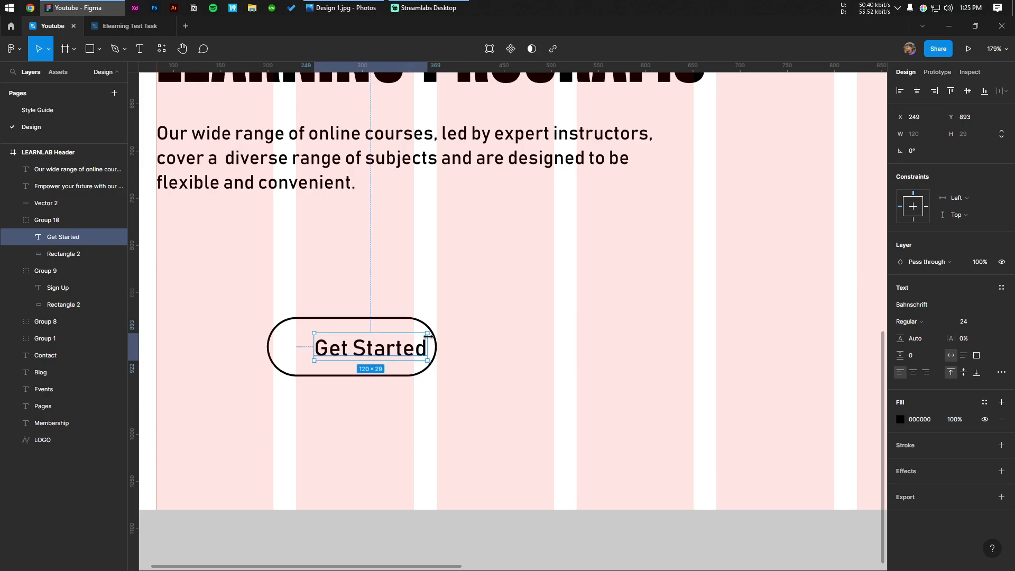
{"action": "left_click", "coordinate": [465, 342]}
{"action": "left_click", "coordinate": [435, 349]}
{"action": "left_click_drag", "start_coordinate": [436, 346], "coordinate": [468, 345]}
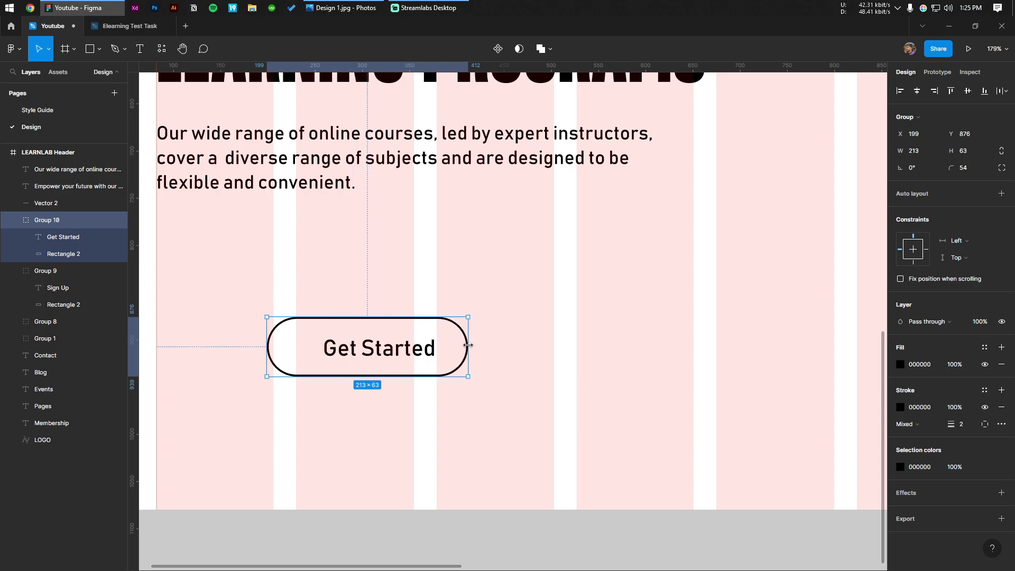
{"action": "key", "text": "Escape"}
{"action": "left_click", "coordinate": [342, 364]}
{"action": "double_click", "coordinate": [355, 360]}
{"action": "left_click", "coordinate": [410, 320]}
{"action": "key", "text": "Escape"}
{"action": "left_click", "coordinate": [399, 347]}
{"action": "key", "text": "ctrl+shift+g"}
{"action": "key", "text": "Escape"}
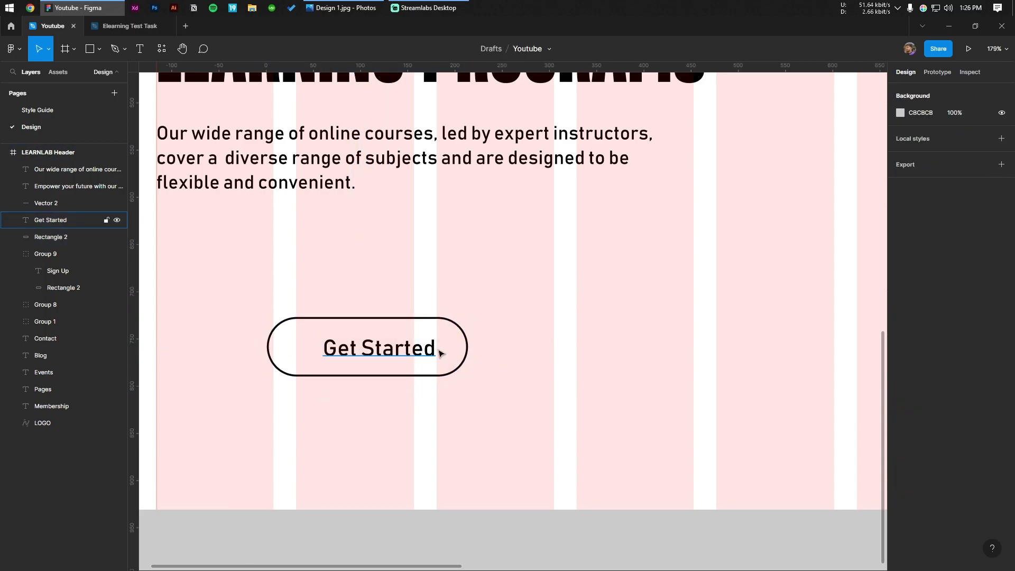
Center-align the "Get Started" text and center the label horizontally on its pill-shaped outline.
{"action": "left_click", "coordinate": [442, 347]}
{"action": "left_click", "coordinate": [913, 390]}
{"action": "left_click", "coordinate": [464, 333], "text": "shift"}
{"action": "left_click", "coordinate": [917, 91]}
{"action": "key", "text": "Escape"}
Change the fill of the "Get Started" text to the bright yellow FFF615.
{"action": "scroll", "coordinate": [444, 327], "scroll_direction": "up", "scroll_amount": 2}
{"action": "scroll", "coordinate": [385, 346], "scroll_direction": "up", "scroll_amount": 2}
{"action": "left_click", "coordinate": [423, 318]}
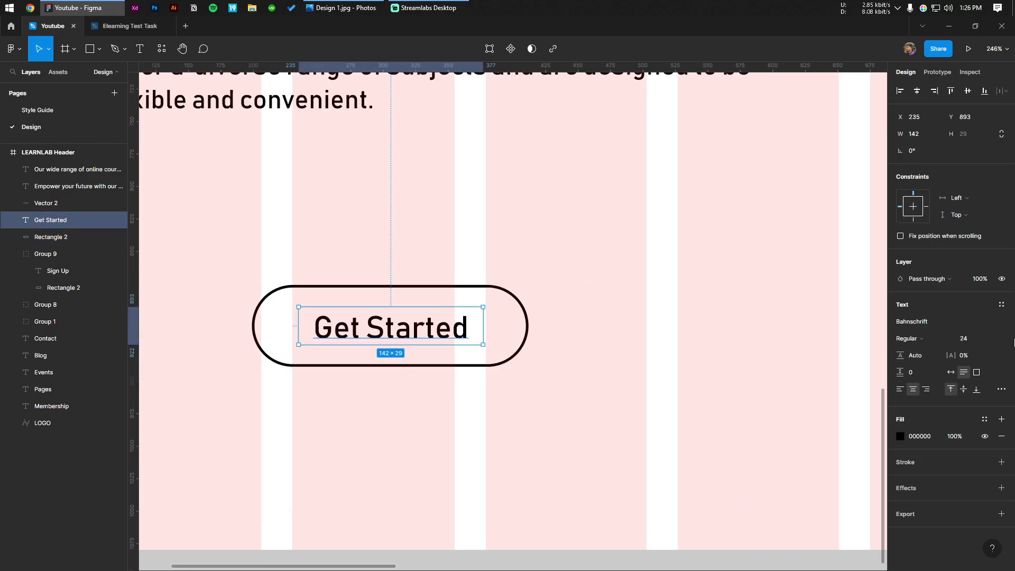
{"action": "left_click", "coordinate": [901, 436]}
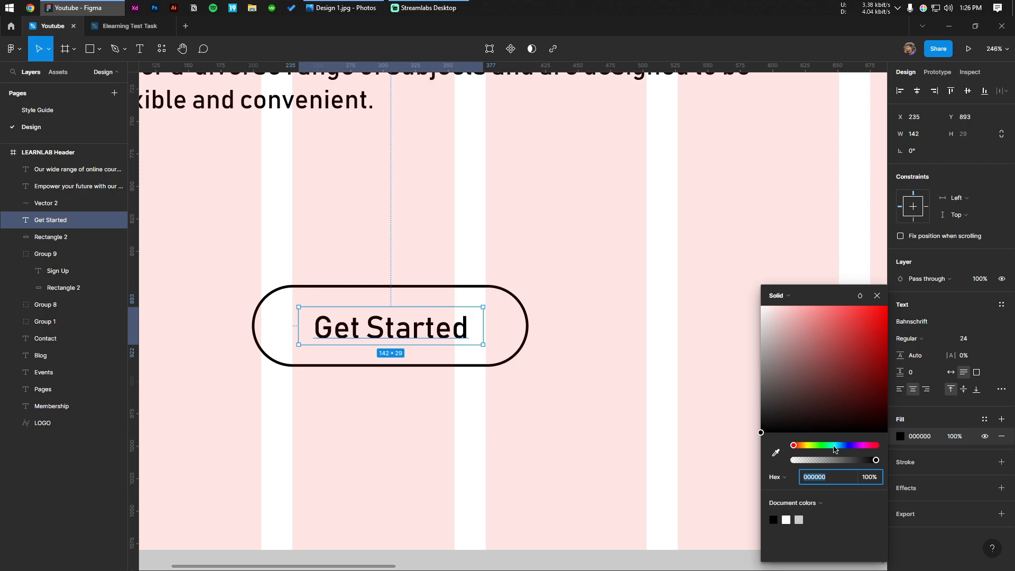
{"action": "left_click", "coordinate": [805, 445]}
{"action": "left_click", "coordinate": [873, 309]}
{"action": "left_click_drag", "start_coordinate": [807, 446], "coordinate": [808, 446]}
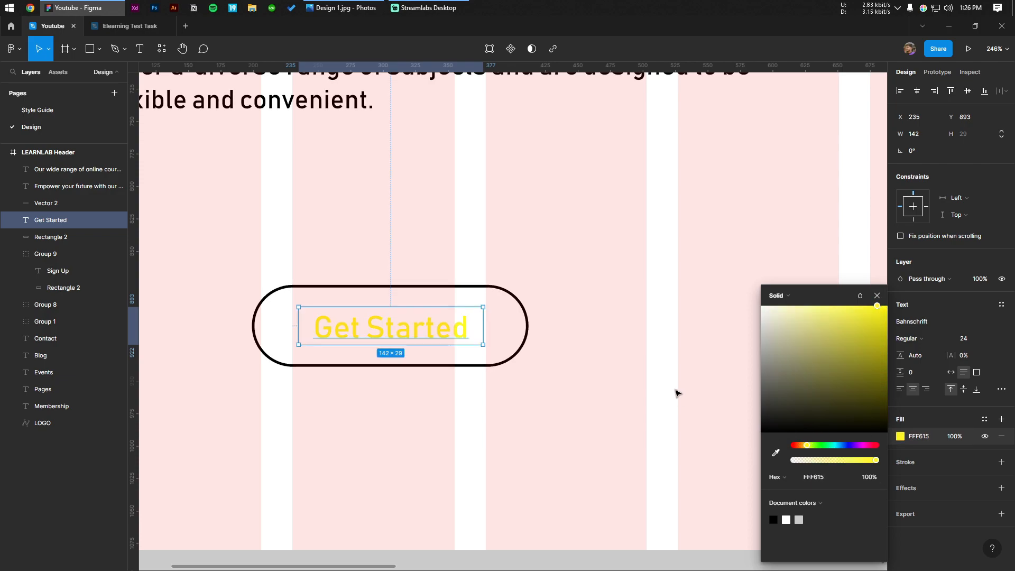
{"action": "left_click", "coordinate": [677, 392]}
Give the pill rectangle behind "Get Started" a solid black fill and remove its stroke.
{"action": "left_click", "coordinate": [528, 332]}
{"action": "left_click", "coordinate": [1002, 305]}
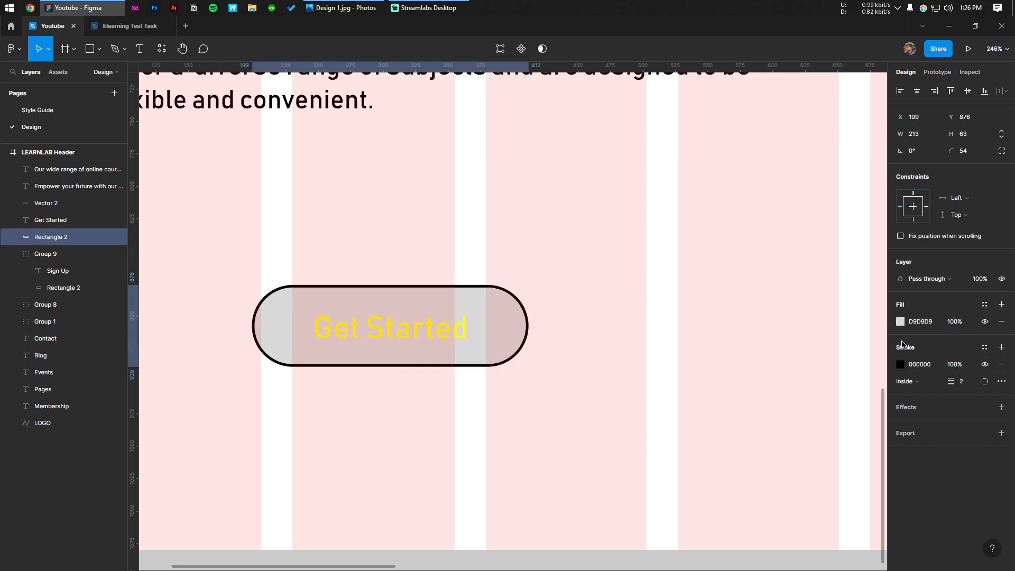
{"action": "left_click", "coordinate": [900, 321]}
{"action": "left_click", "coordinate": [761, 432]}
{"action": "left_click", "coordinate": [1002, 365]}
{"action": "left_click", "coordinate": [617, 385]}
Group the "Get Started" label with its pill and move the button below the paragraph, aligned to the paragraph's left edge.
{"action": "scroll", "coordinate": [616, 385], "scroll_direction": "down", "scroll_amount": 3}
{"action": "mouse_move", "coordinate": [645, 325]}
{"action": "left_mouse_down"}
{"action": "mouse_move", "coordinate": [588, 326]}
{"action": "mouse_move", "coordinate": [376, 396]}
{"action": "left_mouse_up"}
{"action": "key", "text": "ctrl+g"}
{"action": "left_click_drag", "start_coordinate": [433, 358], "coordinate": [380, 236]}
{"action": "key", "text": "shift+Up"}
{"action": "key", "text": "shift+Up"}
{"action": "key", "text": "shift+Up"}
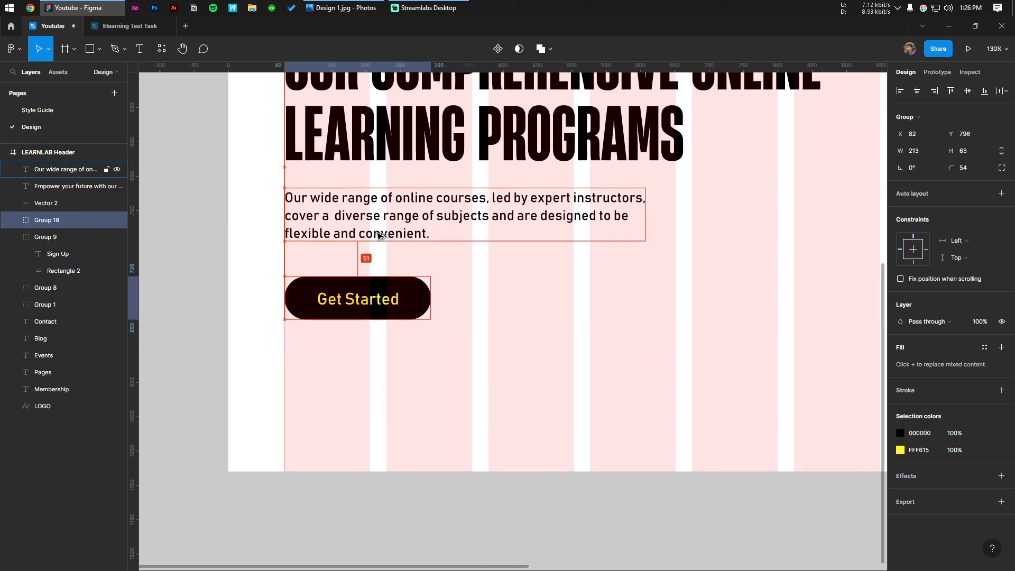
{"action": "key", "text": "shift+r"}
{"action": "left_click", "coordinate": [482, 267]}
Duplicate the "Get Started" button to its right, ungroup the copy and delete its black pill so only the label remains.
{"action": "scroll", "coordinate": [483, 267], "scroll_direction": "down", "scroll_amount": 2}
{"action": "scroll", "coordinate": [483, 267], "scroll_direction": "down", "scroll_amount": 4}
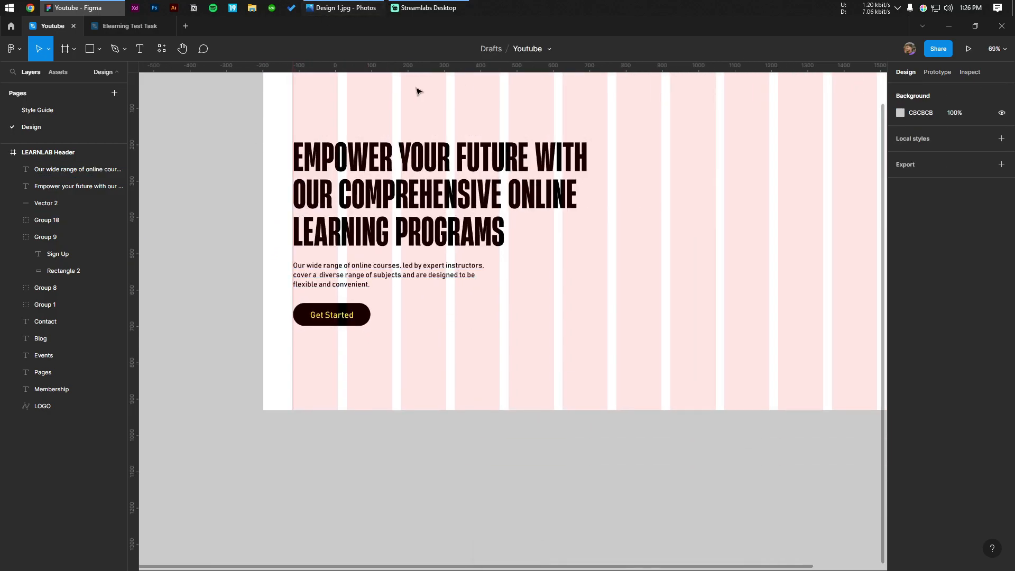
{"action": "scroll", "coordinate": [387, 313], "scroll_direction": "up", "scroll_amount": 4}
{"action": "left_click_drag", "start_coordinate": [338, 317], "coordinate": [546, 319]}
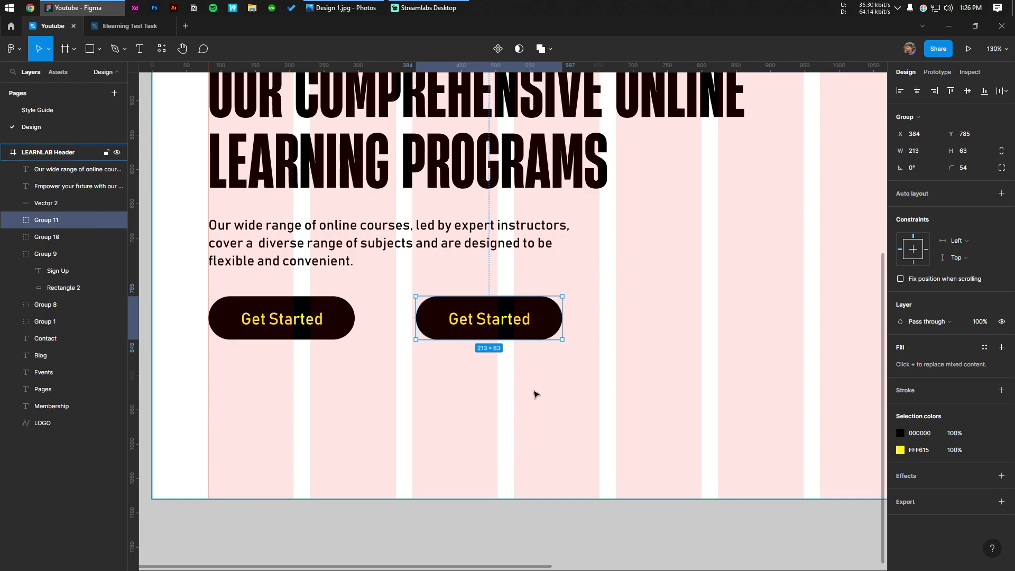
{"action": "key", "text": "ctrl+shift+g"}
{"action": "left_click", "coordinate": [535, 378]}
{"action": "scroll", "coordinate": [523, 353], "scroll_direction": "up", "scroll_amount": 4}
{"action": "left_click", "coordinate": [511, 320]}
{"action": "key", "text": "Delete"}
Recolour the copied label black and change its text to "Learn More".
{"action": "left_click", "coordinate": [474, 294]}
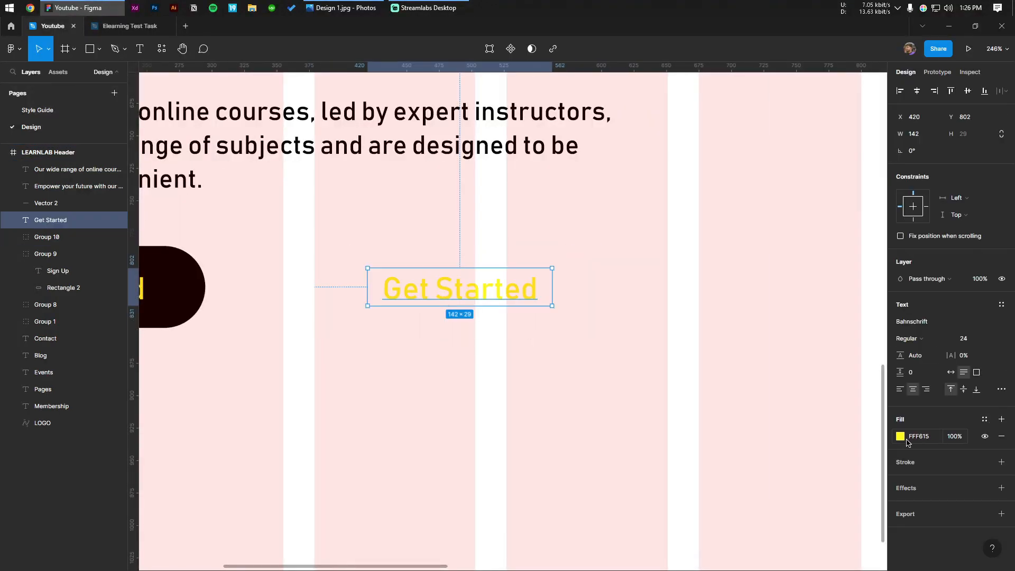
{"action": "left_click", "coordinate": [902, 437]}
{"action": "left_click", "coordinate": [761, 432]}
{"action": "double_click", "coordinate": [450, 291]}
{"action": "type", "text": "Learn More"}
Shift the "Learn More" label further right, to X 463.
{"action": "left_click", "coordinate": [646, 234]}
{"action": "left_click_drag", "start_coordinate": [671, 263], "coordinate": [824, 263]}
{"action": "left_click_drag", "start_coordinate": [614, 287], "coordinate": [669, 286]}
{"action": "scroll", "coordinate": [576, 281], "scroll_direction": "up", "scroll_amount": 3}
Draw a triangle about 38 × 33 between the button and "Learn More", rotated -90° so it points right.
{"action": "left_click", "coordinate": [99, 52]}
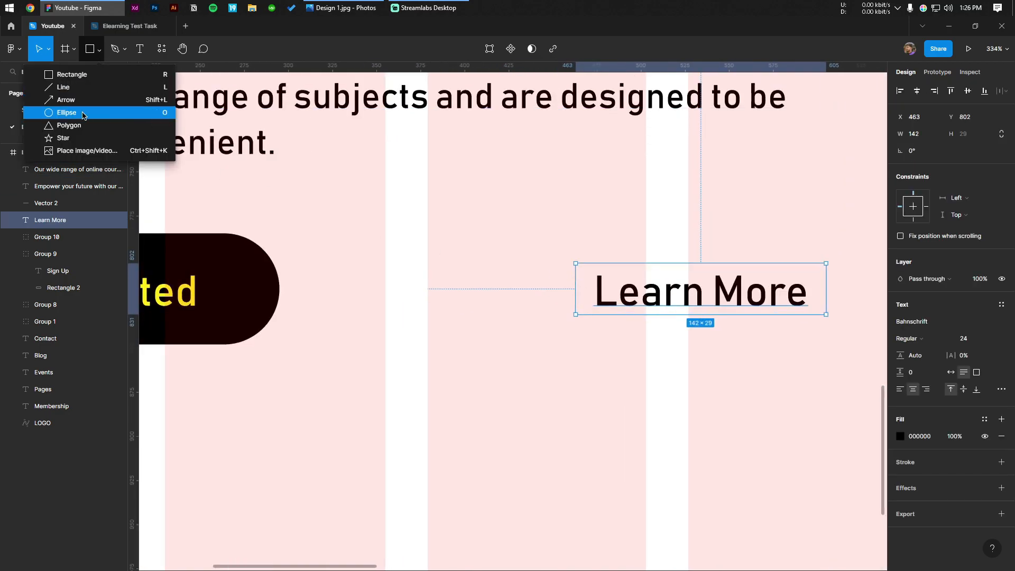
{"action": "left_click", "coordinate": [68, 122]}
{"action": "left_click_drag", "start_coordinate": [408, 306], "coordinate": [454, 355]}
{"action": "left_click_drag", "start_coordinate": [447, 317], "coordinate": [476, 306]}
{"action": "key", "text": "Escape"}
{"action": "key", "text": "Escape"}
{"action": "scroll", "coordinate": [451, 306], "scroll_direction": "up", "scroll_amount": 2}
{"action": "left_click_drag", "start_coordinate": [471, 370], "coordinate": [445, 354]}
Fill the play triangle with solid black.
{"action": "left_click", "coordinate": [454, 279]}
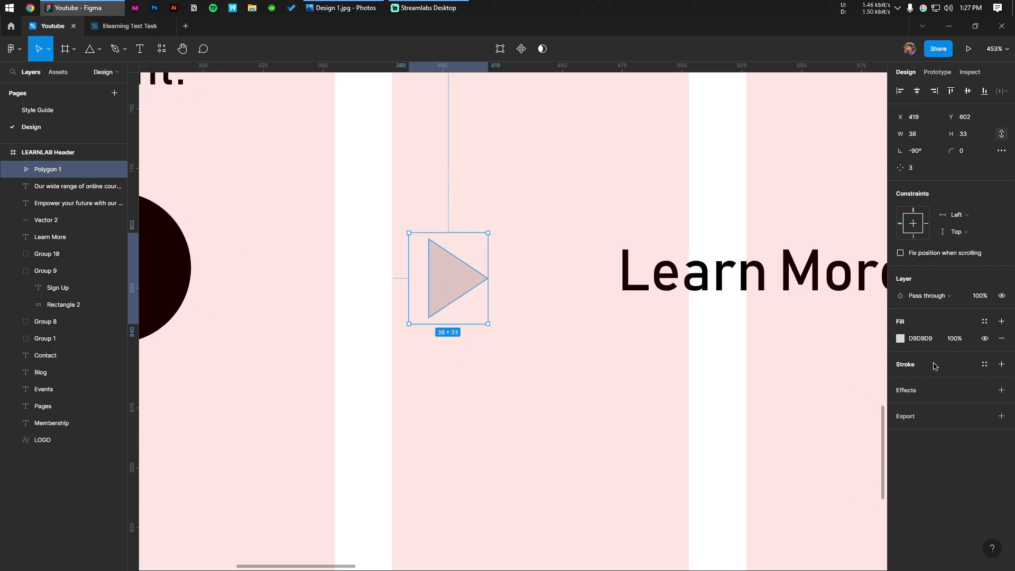
{"action": "left_click", "coordinate": [901, 338]}
{"action": "left_click_drag", "start_coordinate": [777, 411], "coordinate": [440, 505]}
{"action": "left_click", "coordinate": [439, 505]}
{"action": "left_click_drag", "start_coordinate": [149, 169], "coordinate": [136, 162]}
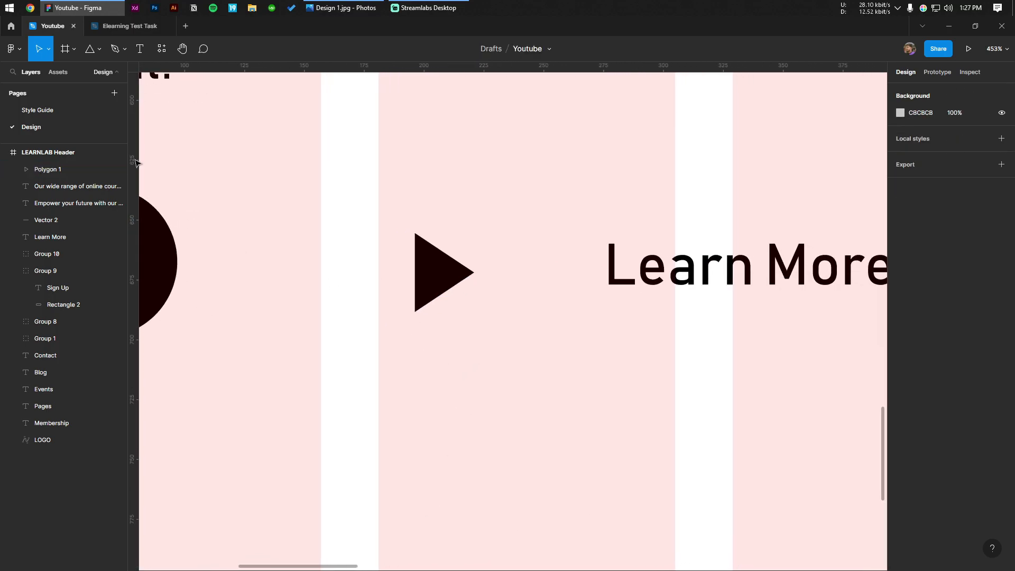
Draw a 58 × 58 circle centered over the play triangle.
{"action": "left_click", "coordinate": [99, 53]}
{"action": "left_click", "coordinate": [42, 117]}
{"action": "left_click_drag", "start_coordinate": [435, 273], "coordinate": [504, 342]}
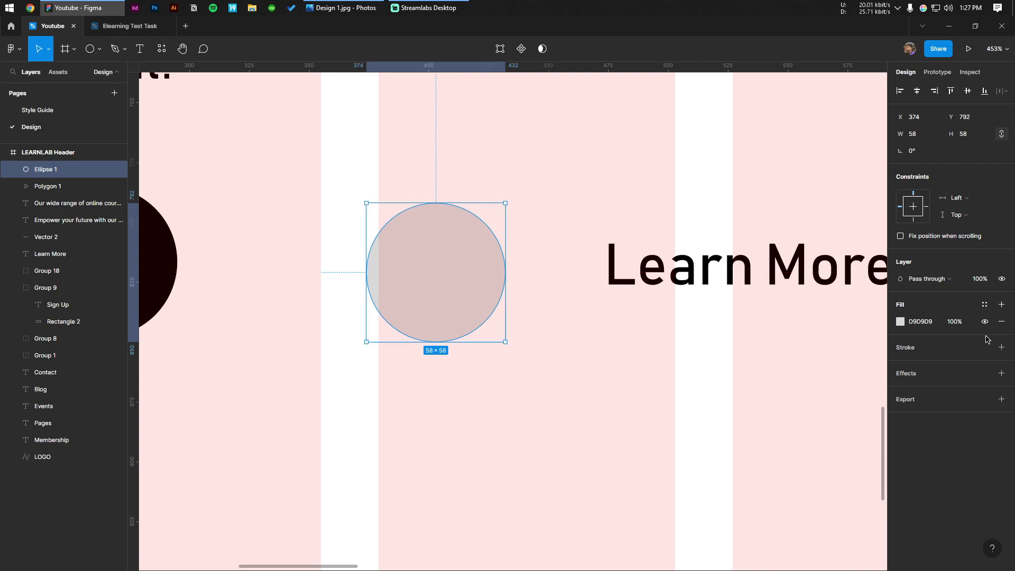
Give the circle a black stroke and a white fill, and send it behind the play triangle.
{"action": "left_click", "coordinate": [1001, 348]}
{"action": "left_click", "coordinate": [901, 321]}
{"action": "left_click_drag", "start_coordinate": [793, 322], "coordinate": [506, 211]}
{"action": "left_click", "coordinate": [481, 215]}
{"action": "left_click", "coordinate": [466, 224]}
{"action": "key", "text": "["}
{"action": "left_click_drag", "start_coordinate": [529, 164], "coordinate": [364, 313]}
{"action": "left_click", "coordinate": [723, 197]}
{"action": "scroll", "coordinate": [512, 220], "scroll_direction": "up", "scroll_amount": 3}
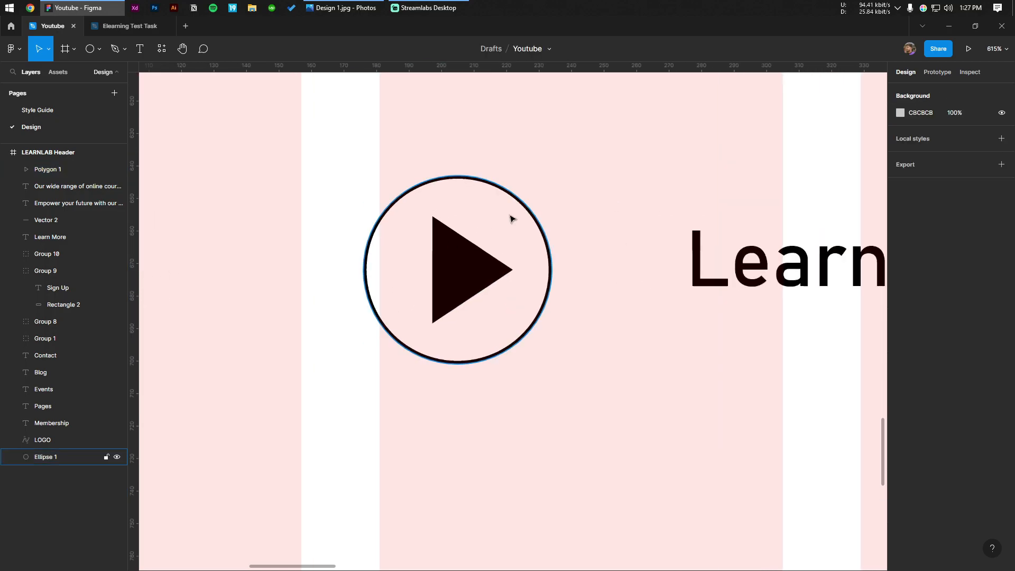
Enlarge the circle to 64 × 64 about its center and set its stroke width to 2.
{"action": "left_click", "coordinate": [512, 220]}
{"action": "left_click_drag", "start_coordinate": [550, 176], "coordinate": [561, 169]}
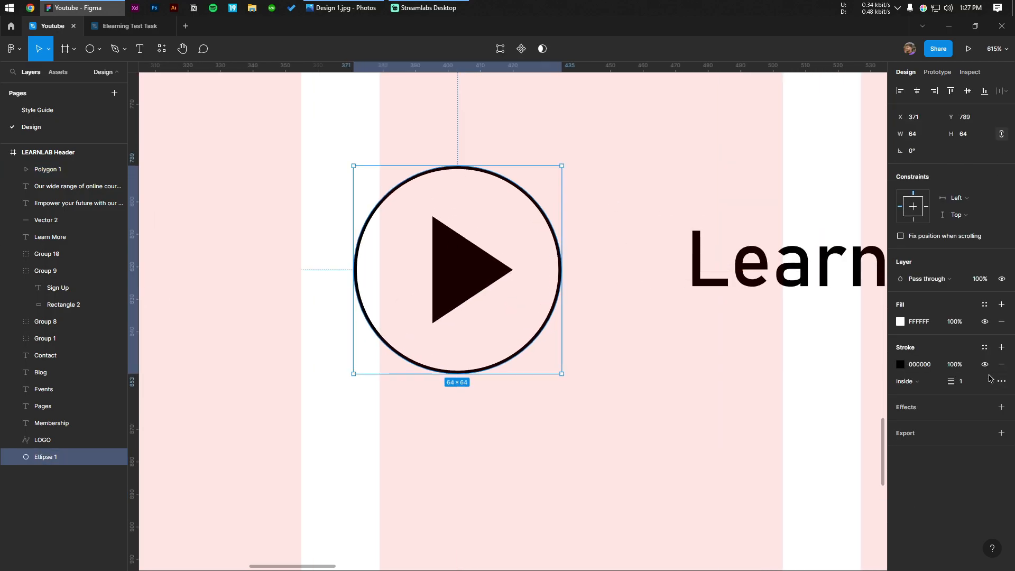
{"action": "type", "text": "2"}
{"action": "key", "text": "Return"}
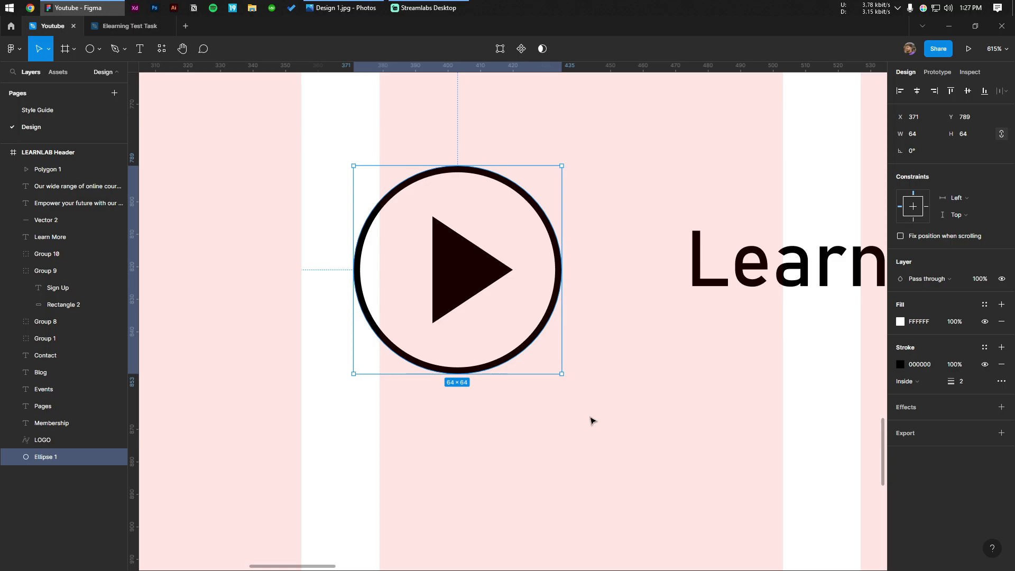
Duplicate the circle 3 px down and to the right, and fill the copy with solid black.
{"action": "scroll", "coordinate": [567, 358], "scroll_direction": "up", "scroll_amount": 5}
{"action": "left_click_drag", "start_coordinate": [443, 265], "coordinate": [464, 284]}
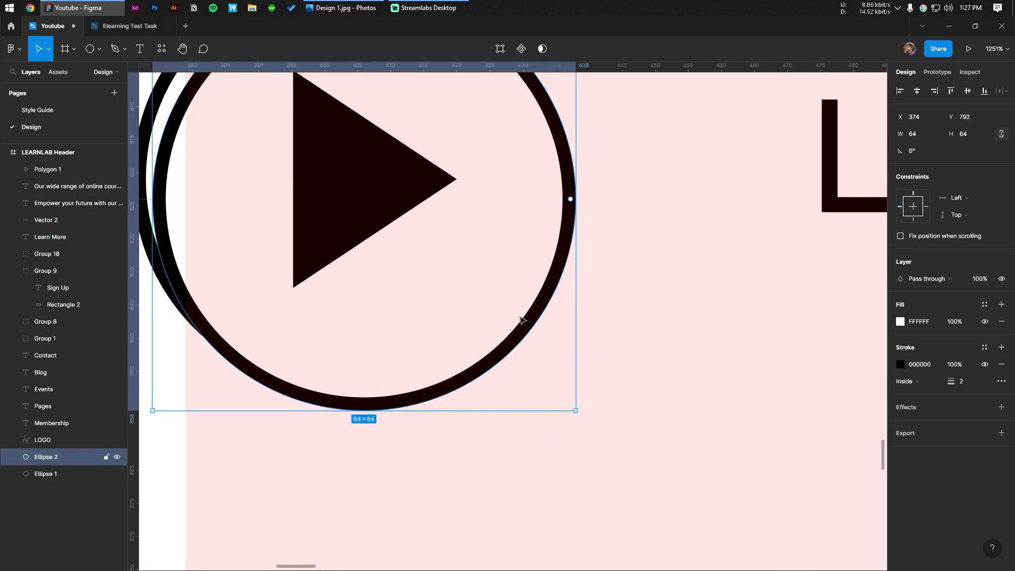
{"action": "left_click", "coordinate": [1002, 322]}
{"action": "left_click", "coordinate": [899, 313]}
{"action": "left_click", "coordinate": [900, 322]}
{"action": "left_click_drag", "start_coordinate": [785, 402], "coordinate": [759, 433]}
{"action": "left_click", "coordinate": [651, 353]}
Remove the black circle's stroke and send it behind the outlined circle as a hard shadow.
{"action": "scroll", "coordinate": [637, 355], "scroll_direction": "down", "scroll_amount": 3}
{"action": "left_click", "coordinate": [579, 332]}
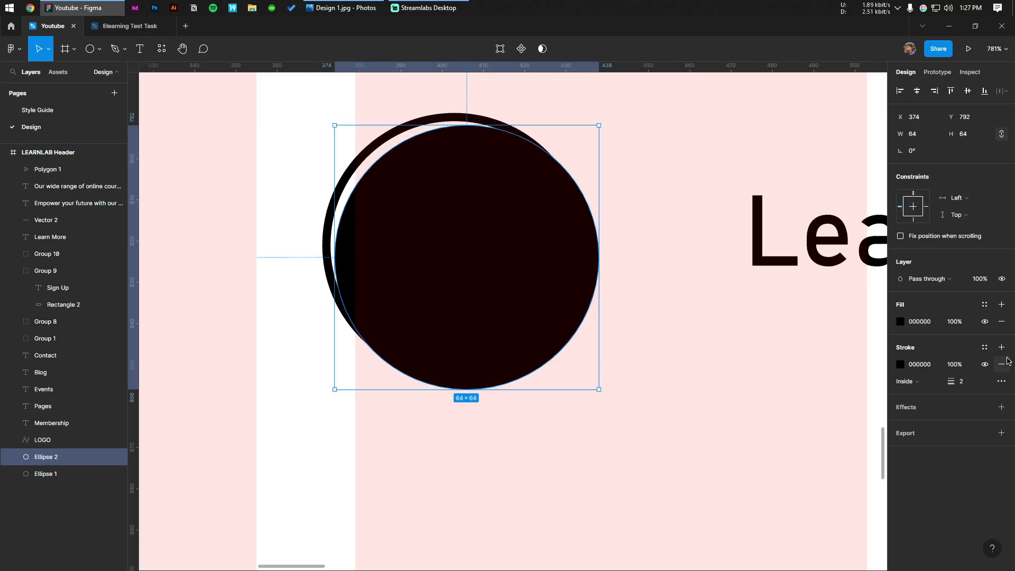
{"action": "key", "text": "ctrl+["}
{"action": "left_click", "coordinate": [640, 373]}
Nudge the black shadow circle 1 px left and group the triangle with both circles as one play icon.
{"action": "left_click", "coordinate": [572, 339]}
{"action": "scroll", "coordinate": [558, 341], "scroll_direction": "up", "scroll_amount": 2}
{"action": "scroll", "coordinate": [561, 344], "scroll_direction": "up", "scroll_amount": 2}
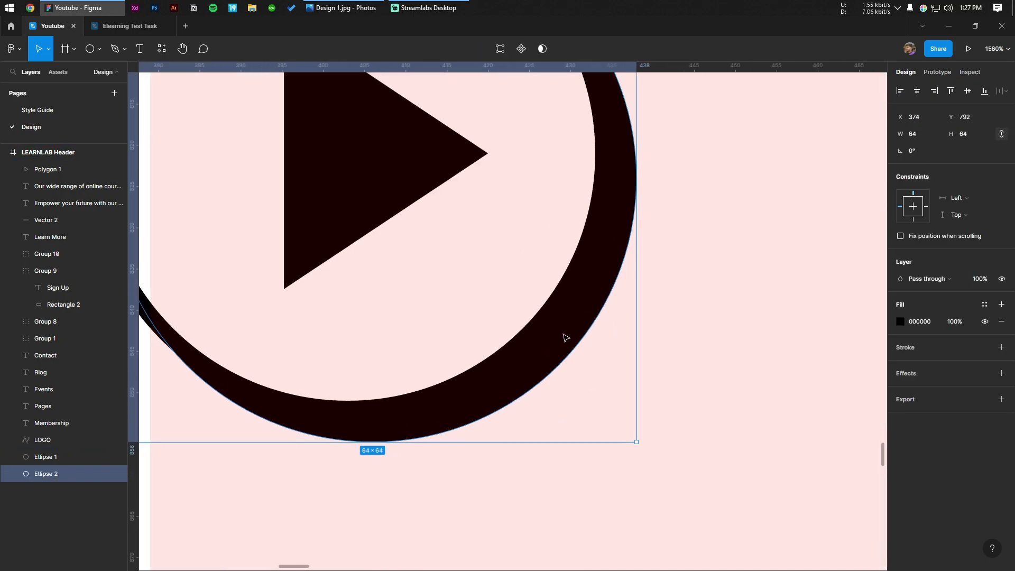
{"action": "key", "text": "Left"}
{"action": "scroll", "coordinate": [565, 336], "scroll_direction": "down", "scroll_amount": 7}
{"action": "left_click_drag", "start_coordinate": [630, 218], "coordinate": [484, 368]}
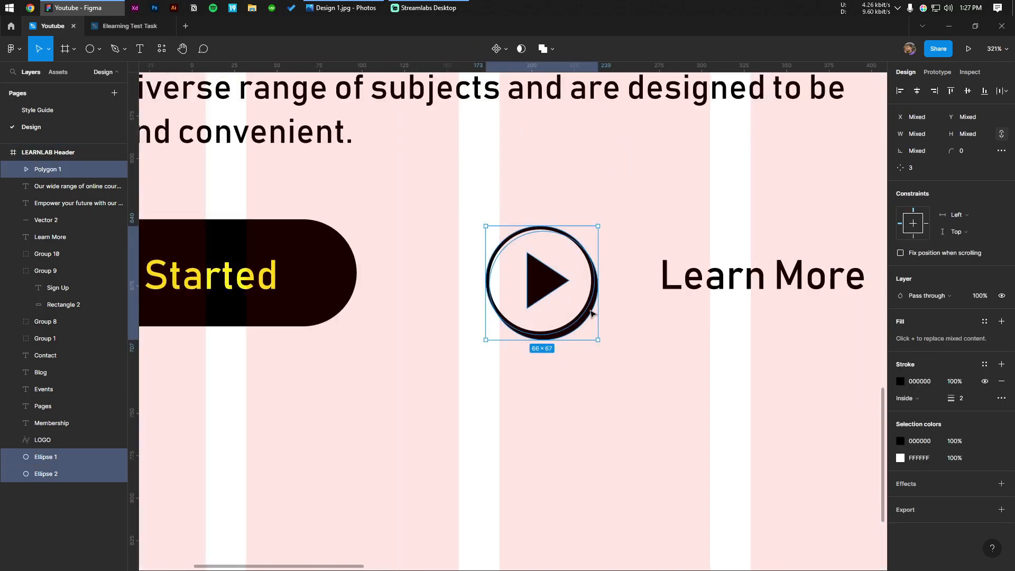
{"action": "key", "text": "ctrl+g"}
Align the vertical centers of the play icon and the "Learn More" label.
{"action": "scroll", "coordinate": [591, 313], "scroll_direction": "down", "scroll_amount": 4}
{"action": "left_click", "coordinate": [656, 291], "text": "shift"}
{"action": "left_click", "coordinate": [969, 92]}
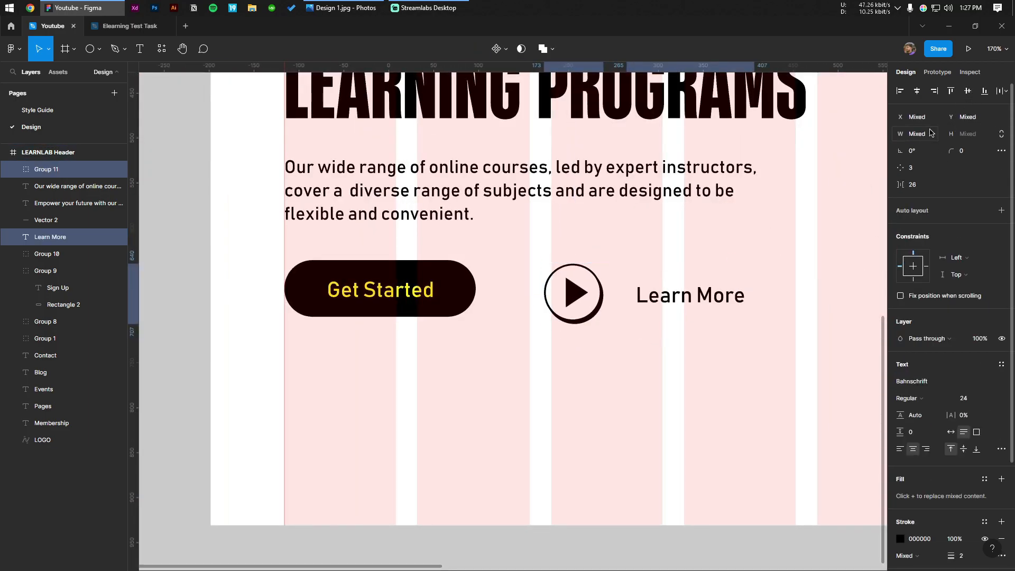
{"action": "left_click", "coordinate": [680, 331]}
Move the "Learn More" label closer to the play icon, to X 446, and raise the icon to Y 785.
{"action": "scroll", "coordinate": [680, 328], "scroll_direction": "up", "scroll_amount": 2}
{"action": "left_click", "coordinate": [673, 282]}
{"action": "left_click_drag", "start_coordinate": [672, 282], "coordinate": [655, 281]}
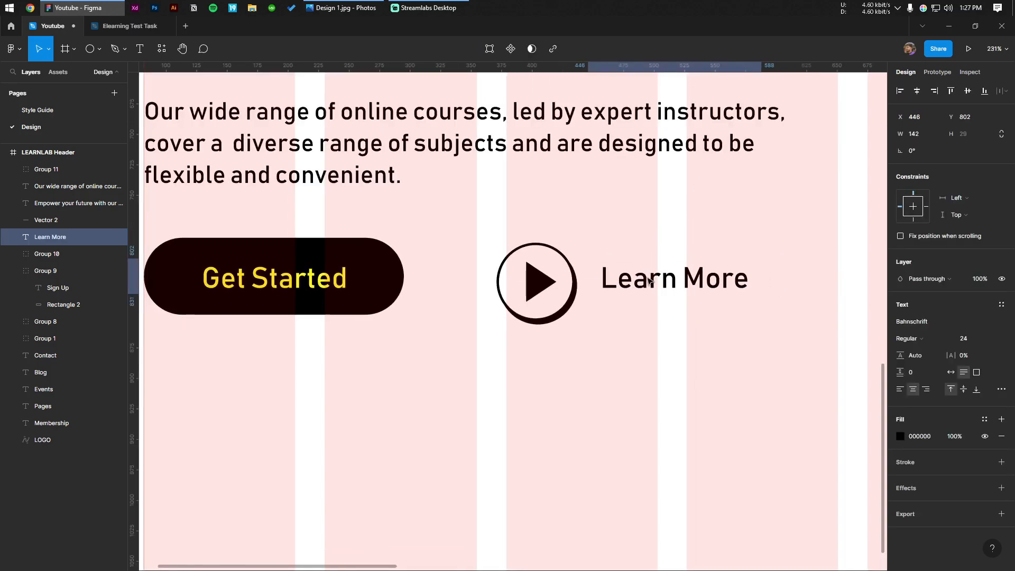
{"action": "left_click", "coordinate": [546, 288]}
{"action": "left_click_drag", "start_coordinate": [546, 288], "coordinate": [546, 283]}
Scale the play icon group down about its center to 50.24 × 51.
{"action": "scroll", "coordinate": [546, 283], "scroll_direction": "up", "scroll_amount": 5}
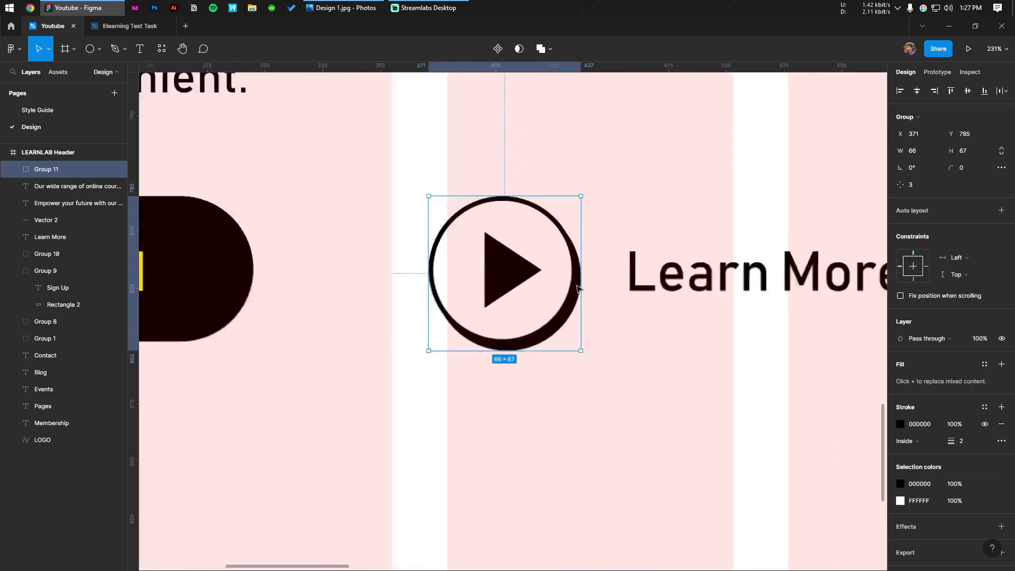
{"action": "left_click_drag", "start_coordinate": [579, 180], "coordinate": [569, 193]}
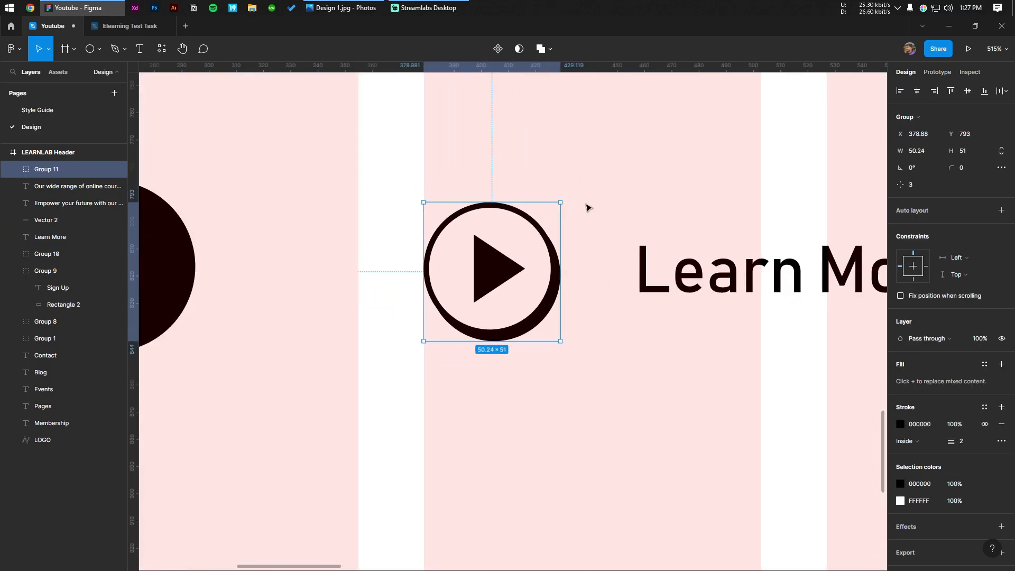
{"action": "left_click", "coordinate": [580, 208]}
{"action": "scroll", "coordinate": [580, 208], "scroll_direction": "down", "scroll_amount": 4}
{"action": "left_click", "coordinate": [650, 241]}
{"action": "left_click", "coordinate": [622, 314]}
Hide the 12-column layout grid of the LEARNLAB Header frame.
{"action": "scroll", "coordinate": [580, 333], "scroll_direction": "down", "scroll_amount": 8}
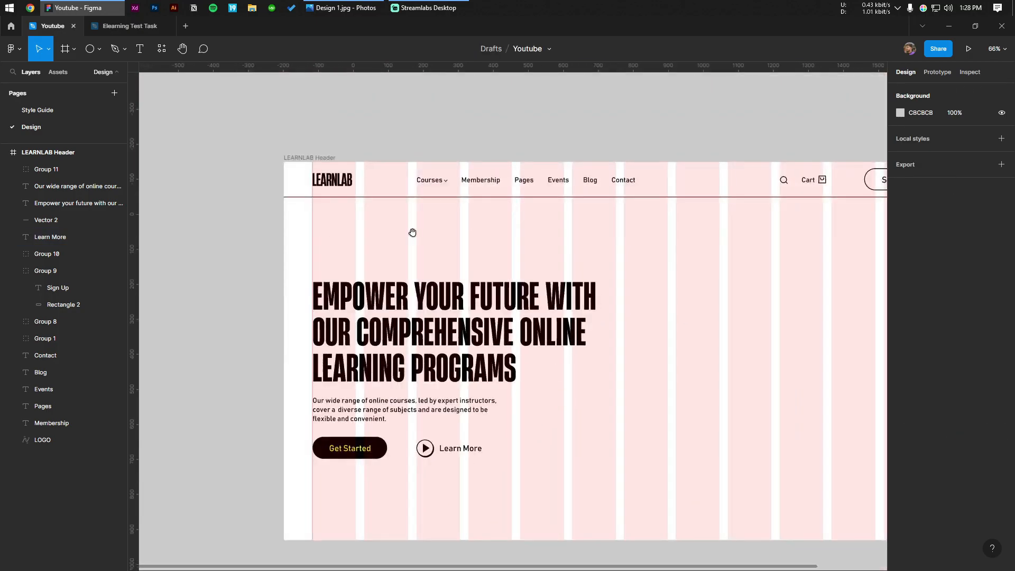
{"action": "left_click", "coordinate": [311, 158]}
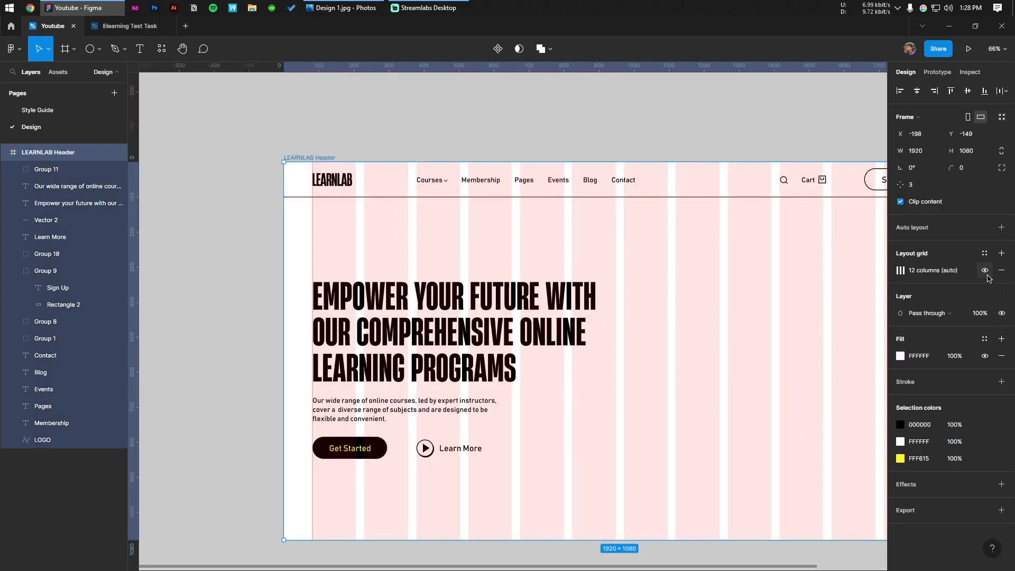
{"action": "left_click", "coordinate": [984, 271]}
{"action": "left_click", "coordinate": [681, 446]}
Move the play icon and the "Learn More" label together closer to the "Get Started" button.
{"action": "scroll", "coordinate": [394, 448], "scroll_direction": "up", "scroll_amount": 5}
{"action": "left_click_drag", "start_coordinate": [394, 448], "coordinate": [370, 315]}
{"action": "scroll", "coordinate": [518, 410], "scroll_direction": "up", "scroll_amount": 2}
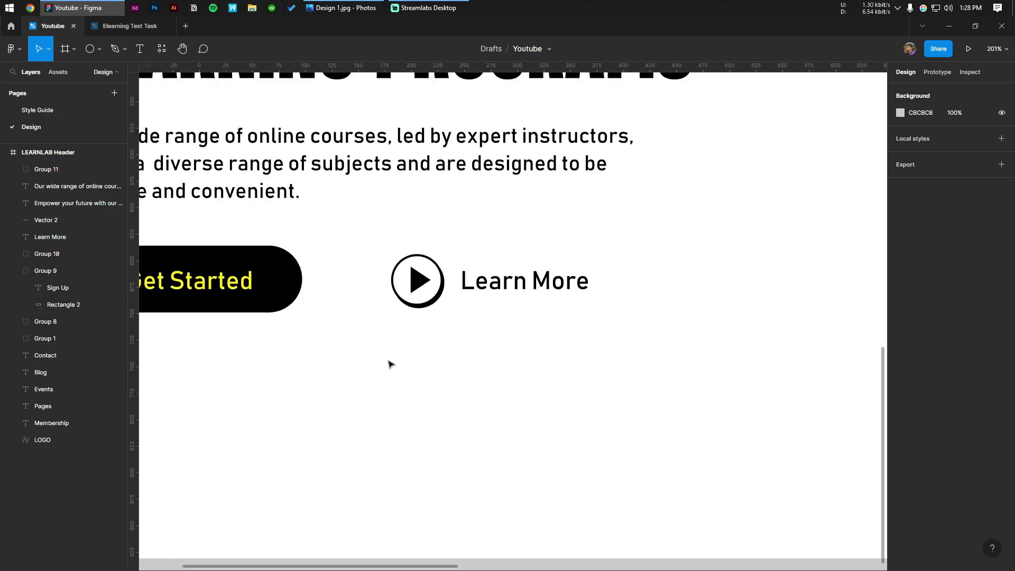
{"action": "left_click_drag", "start_coordinate": [390, 363], "coordinate": [603, 251]}
{"action": "left_click_drag", "start_coordinate": [504, 286], "coordinate": [449, 286]}
{"action": "left_click", "coordinate": [653, 272]}
Hide the canvas rulers.
{"action": "scroll", "coordinate": [652, 272], "scroll_direction": "down", "scroll_amount": 3}
{"action": "key", "text": "shift+r"}
{"action": "key", "text": "shift+r"}
{"action": "scroll", "coordinate": [603, 317], "scroll_direction": "down", "scroll_amount": 3}
{"action": "left_click_drag", "start_coordinate": [704, 278], "coordinate": [464, 316]}
{"action": "key", "text": "shift+r"}
{"action": "scroll", "coordinate": [409, 317], "scroll_direction": "down", "scroll_amount": 2}
Select the headline, paragraph, button, play icon and "Learn More" label and move them up slightly together.
{"action": "left_click_drag", "start_coordinate": [496, 251], "coordinate": [224, 420]}
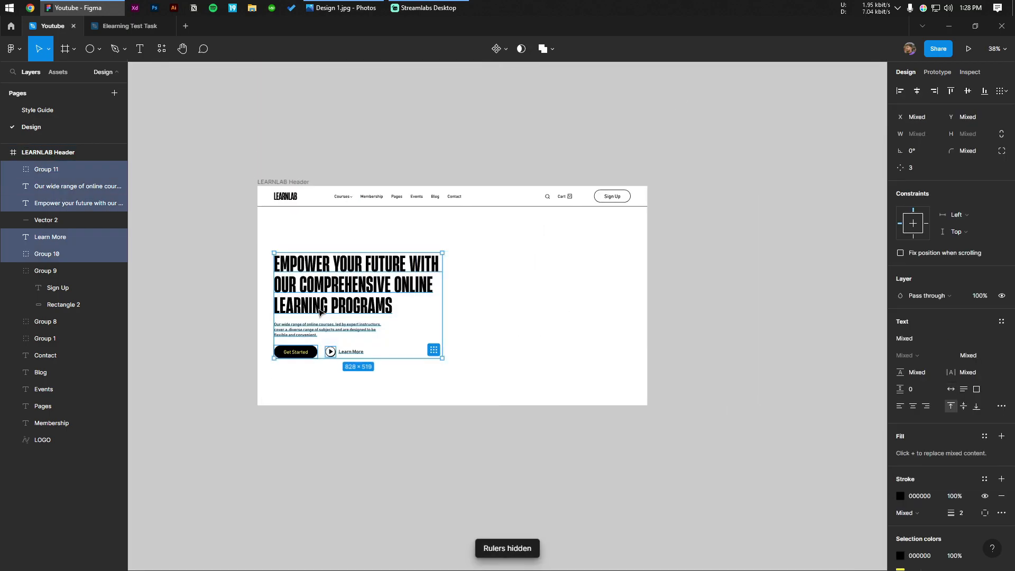
{"action": "left_click_drag", "start_coordinate": [322, 311], "coordinate": [322, 308]}
{"action": "left_click", "coordinate": [466, 314]}
{"action": "left_click_drag", "start_coordinate": [466, 315], "coordinate": [476, 304]}
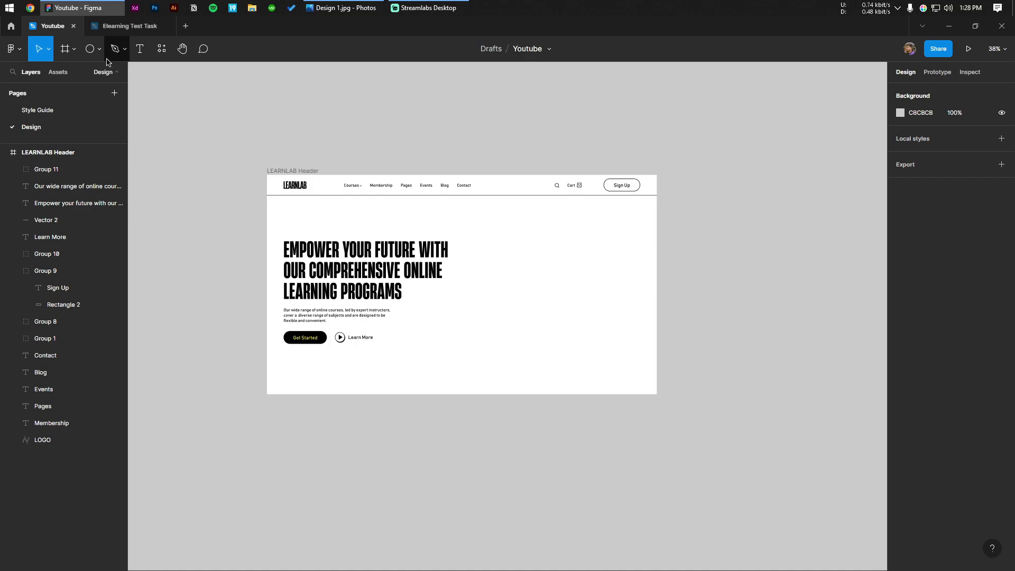
Draw a 1920 × 880 rectangle across the full frame width directly below the navigation divider, at X 0, Y 97.
{"action": "left_click", "coordinate": [99, 49]}
{"action": "left_click", "coordinate": [97, 75]}
{"action": "mouse_move", "coordinate": [267, 195]}
{"action": "left_mouse_down"}
{"action": "mouse_move", "coordinate": [657, 351]}
{"action": "mouse_move", "coordinate": [659, 376]}
{"action": "left_mouse_up"}
{"action": "scroll", "coordinate": [650, 341], "scroll_direction": "up", "scroll_amount": 5}
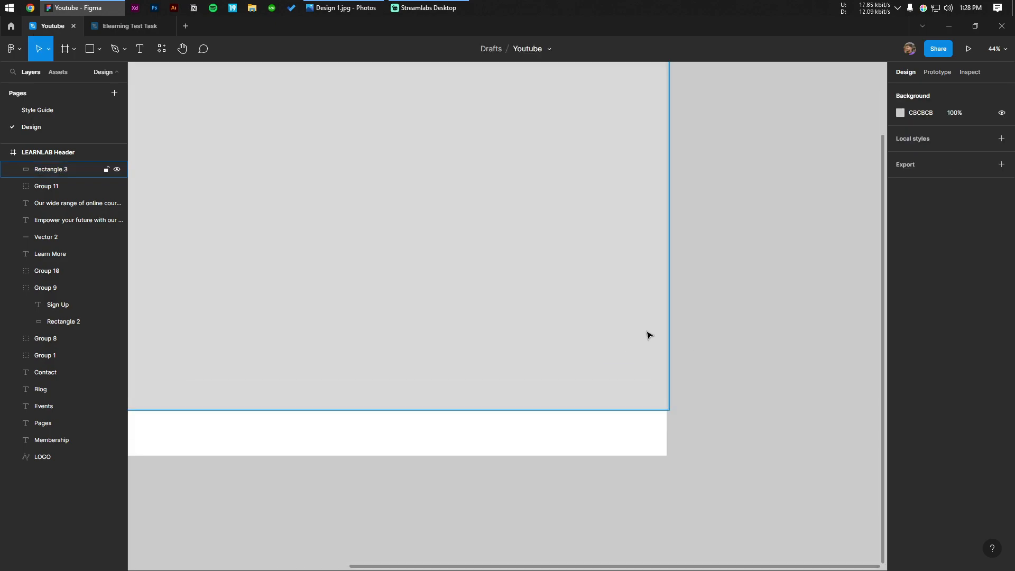
Set the large hero rectangle's fill to the orange F36C34.
{"action": "left_click", "coordinate": [923, 8]}
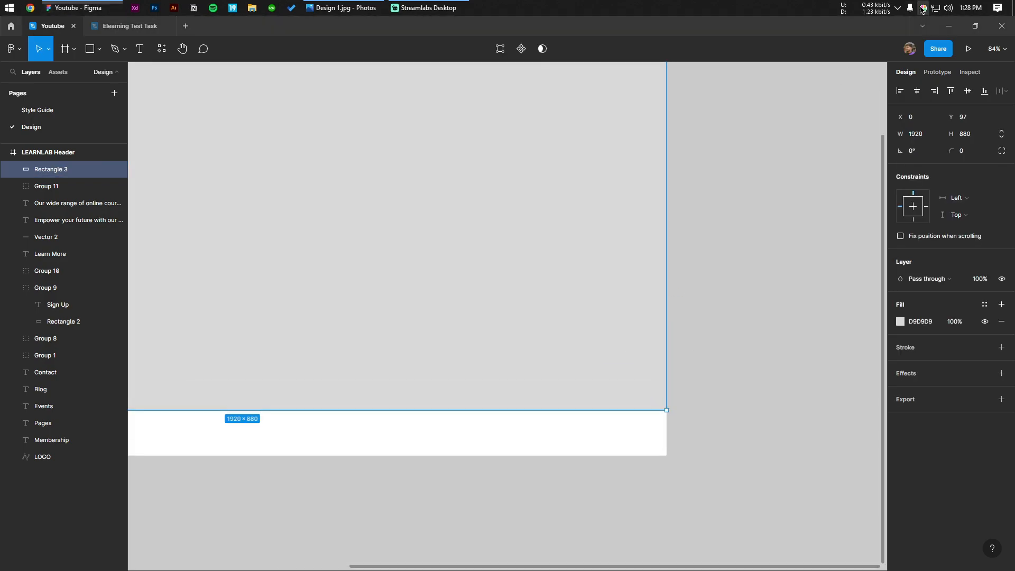
{"action": "scroll", "coordinate": [709, 275], "scroll_direction": "down", "scroll_amount": 3}
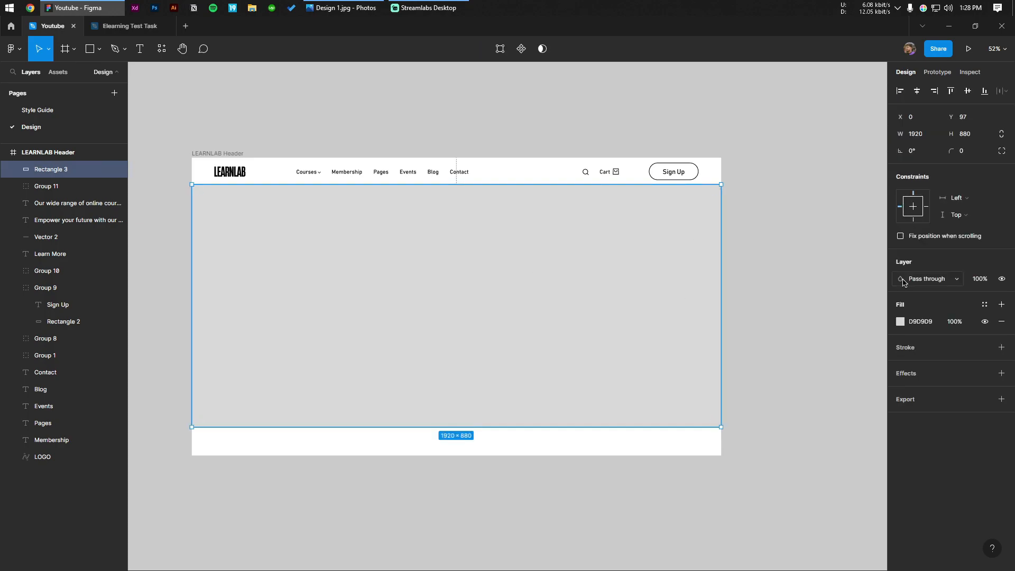
{"action": "type", "text": "F36C34"}
{"action": "key", "text": "Return"}
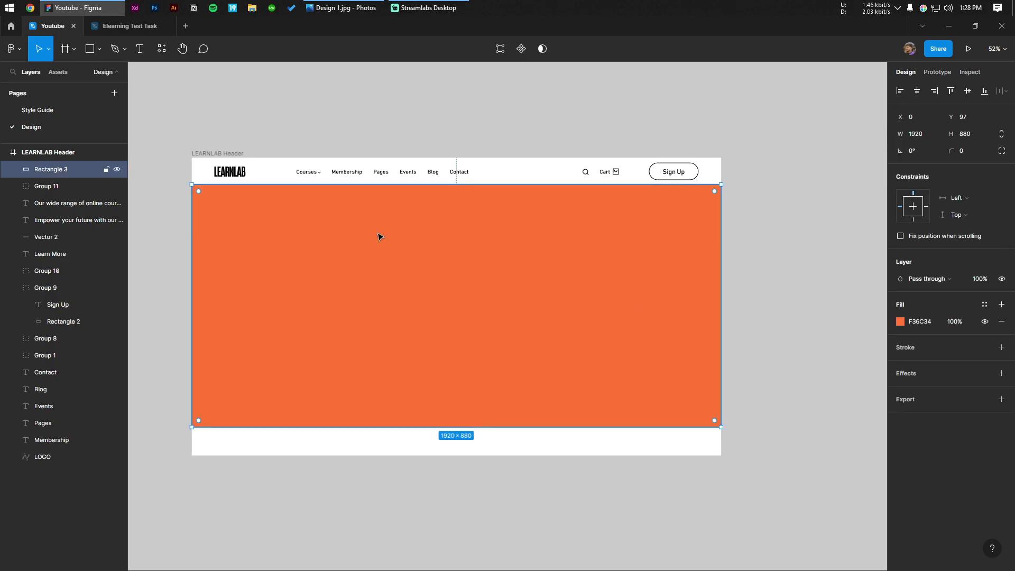
Send the orange hero rectangle behind the headline, paragraph, buttons and navigation layers.
{"action": "key", "text": "["}
{"action": "left_click", "coordinate": [404, 119]}
{"action": "scroll", "coordinate": [317, 168], "scroll_direction": "down", "scroll_amount": 2}
{"action": "left_click_drag", "start_coordinate": [421, 165], "coordinate": [374, 176]}
Copy the smiling woman image from the Style Guide page and paste it at 600 × 733 over the hero's right side on the Design page.
{"action": "left_click", "coordinate": [64, 110]}
{"action": "left_click", "coordinate": [336, 259]}
{"action": "left_click_drag", "start_coordinate": [333, 245], "coordinate": [419, 245]}
{"action": "scroll", "coordinate": [420, 245], "scroll_direction": "down", "scroll_amount": 4}
{"action": "left_click_drag", "start_coordinate": [846, 328], "coordinate": [571, 212]}
{"action": "scroll", "coordinate": [571, 212], "scroll_direction": "down", "scroll_amount": 5}
{"action": "left_click", "coordinate": [571, 212]}
{"action": "key", "text": "shift+2"}
{"action": "left_click", "coordinate": [31, 127]}
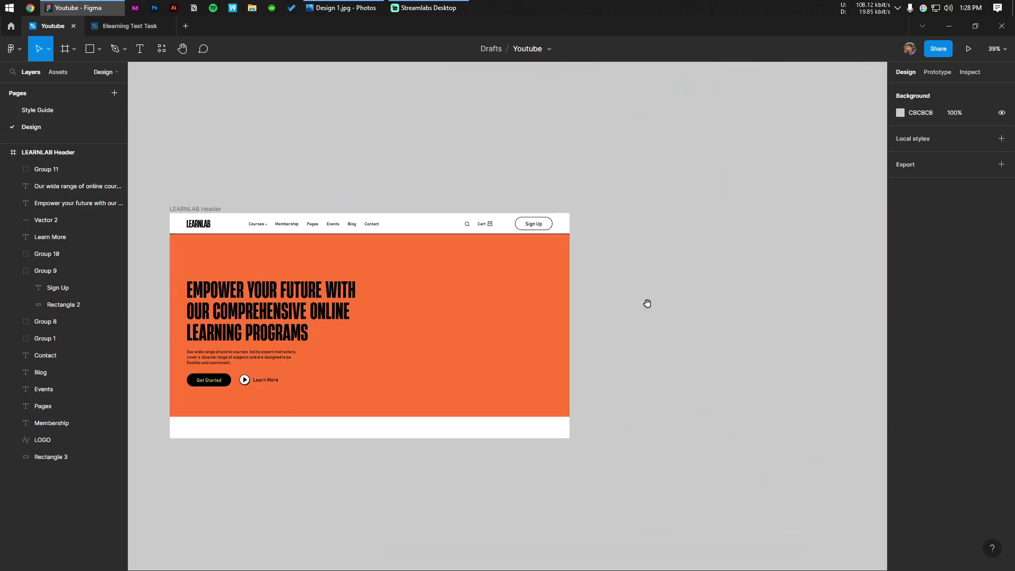
{"action": "scroll", "coordinate": [647, 303], "scroll_direction": "up", "scroll_amount": 5}
{"action": "key", "text": "ctrl+v"}
{"action": "scroll", "coordinate": [424, 315], "scroll_direction": "down", "scroll_amount": 3}
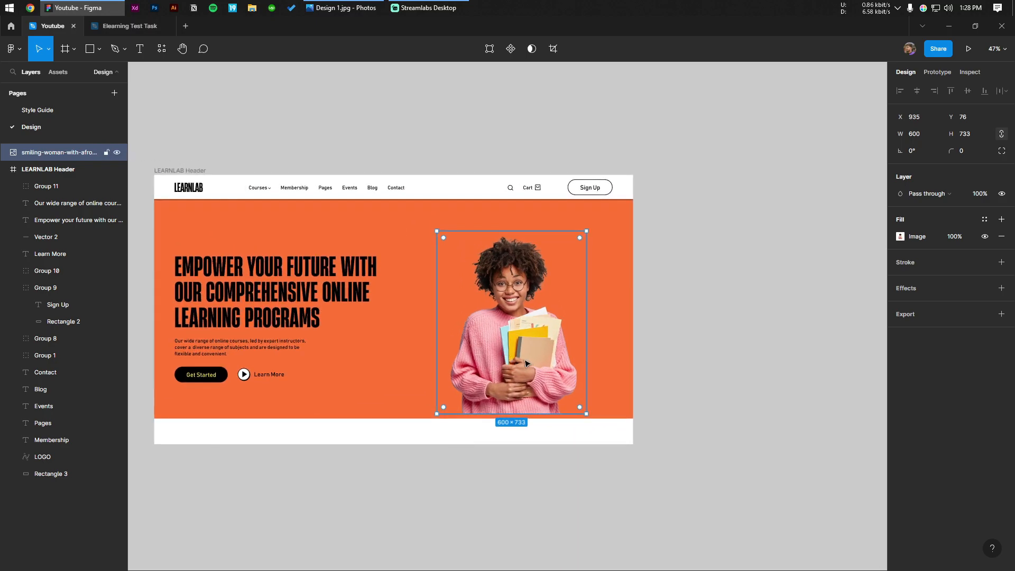
Move the woman image up slightly and shorten the orange hero rectangle to about 847 high, near the image's bottom edge.
{"action": "left_click_drag", "start_coordinate": [529, 356], "coordinate": [530, 350]}
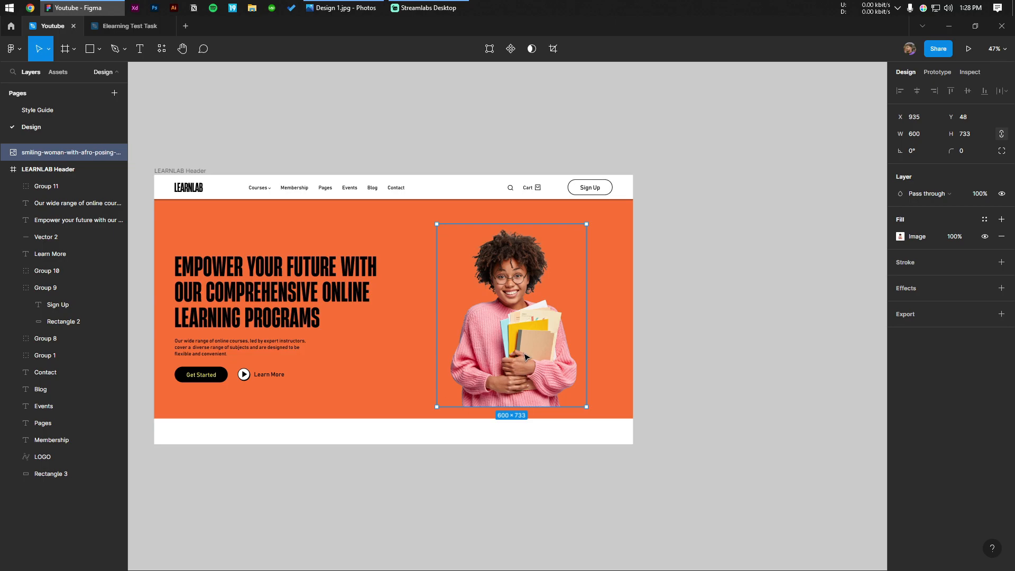
{"action": "left_click", "coordinate": [372, 422]}
{"action": "left_click", "coordinate": [374, 416]}
{"action": "left_click_drag", "start_coordinate": [374, 418], "coordinate": [375, 409]}
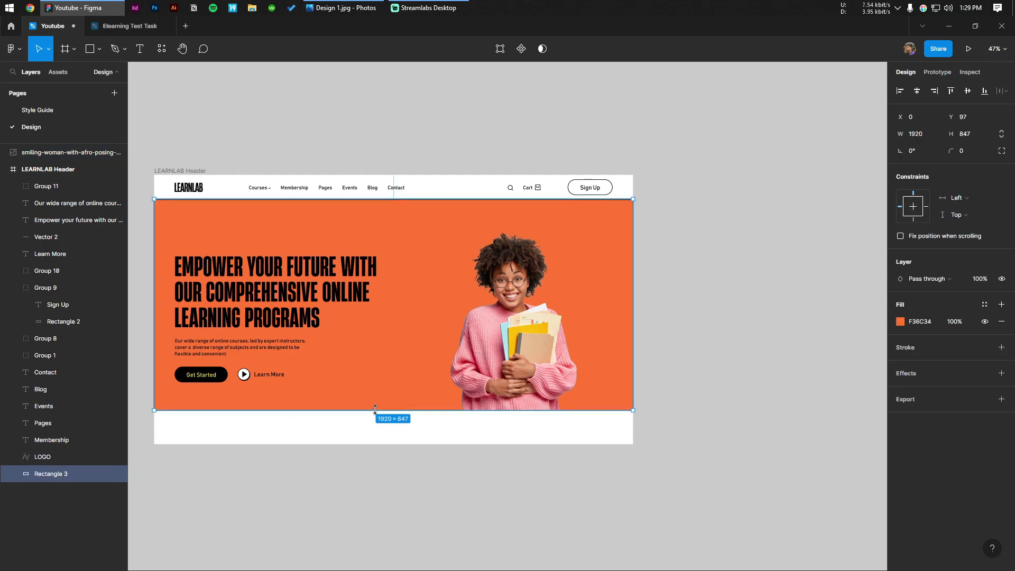
Fine-tune the orange rectangle's bottom edge to the bottom of the woman image, at about 845 high.
{"action": "scroll", "coordinate": [387, 411], "scroll_direction": "up", "scroll_amount": 10}
{"action": "left_click_drag", "start_coordinate": [467, 335], "coordinate": [469, 339]}
{"action": "left_click", "coordinate": [489, 383]}
{"action": "scroll", "coordinate": [488, 383], "scroll_direction": "up", "scroll_amount": 4}
{"action": "left_click_drag", "start_coordinate": [433, 227], "coordinate": [556, 268]}
{"action": "left_click", "coordinate": [555, 268]}
{"action": "left_click", "coordinate": [551, 319]}
{"action": "left_click", "coordinate": [886, 270]}
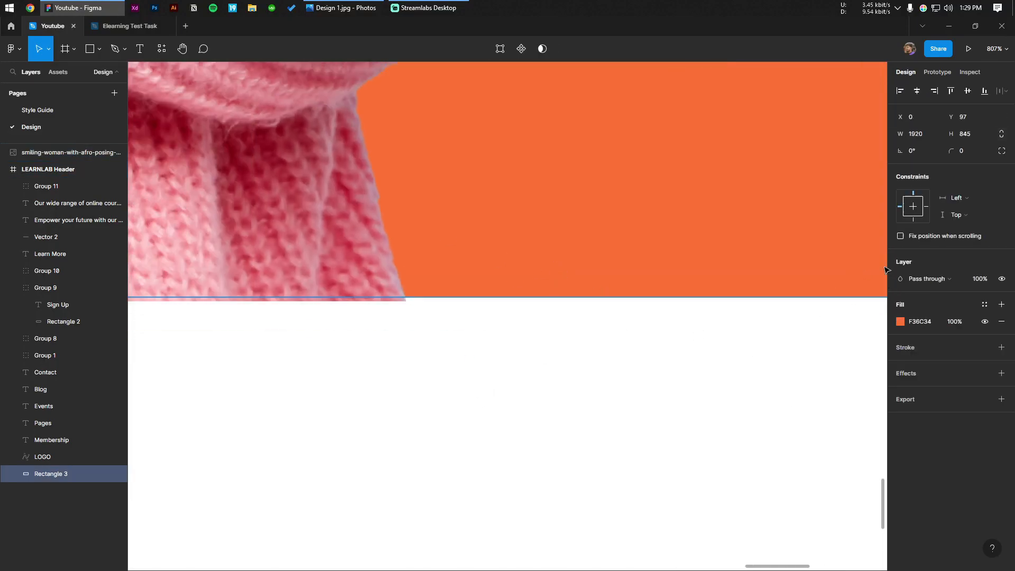
{"action": "left_click", "coordinate": [437, 303]}
{"action": "scroll", "coordinate": [442, 360], "scroll_direction": "down", "scroll_amount": 10}
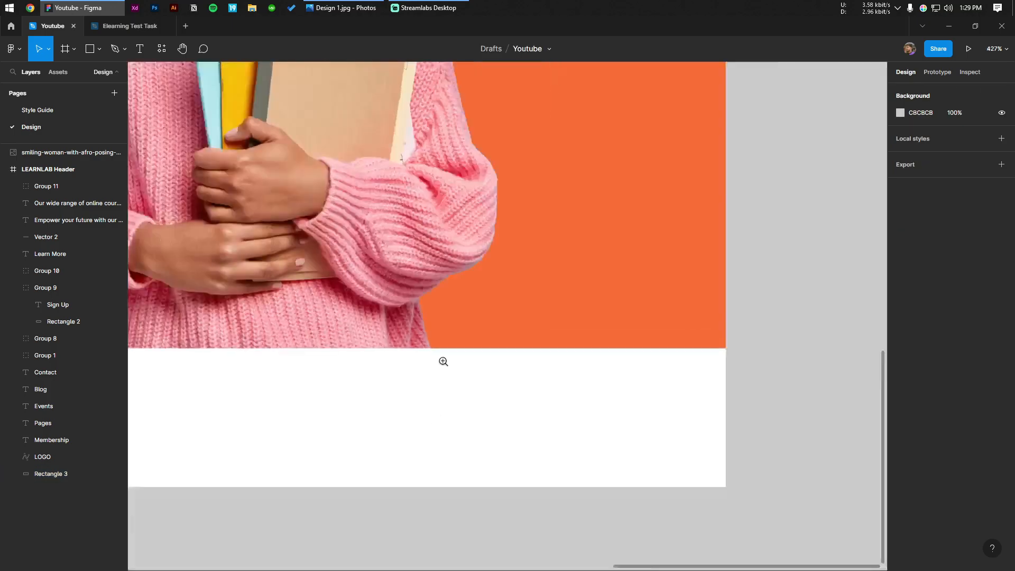
Draw a circle centred around the woman, enlarge it to about 528 × 528 and place it at X 1169, Y 312.
{"action": "scroll", "coordinate": [443, 360], "scroll_direction": "down", "scroll_amount": 3}
{"action": "left_click", "coordinate": [100, 49]}
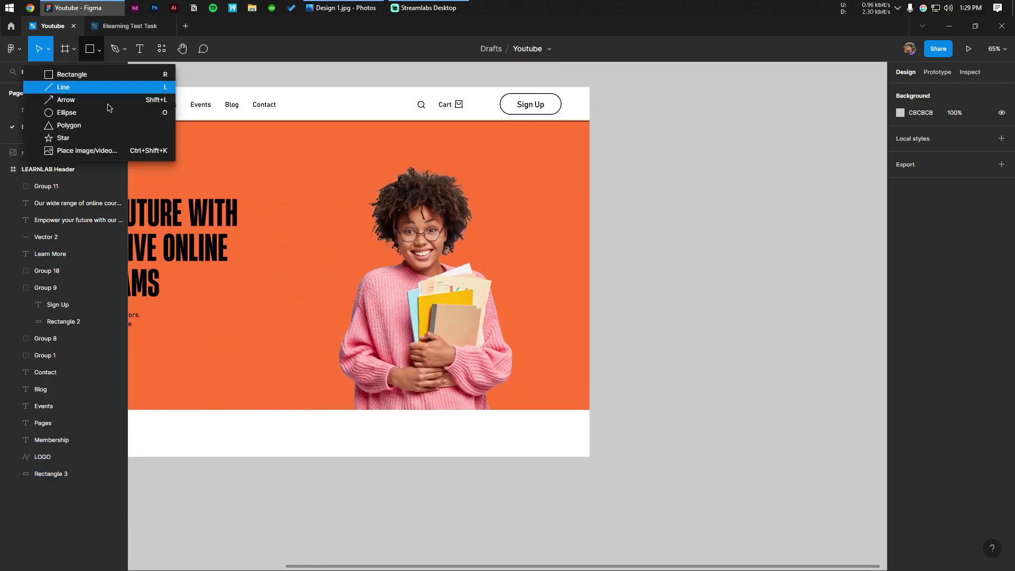
{"action": "left_click", "coordinate": [58, 114]}
{"action": "mouse_move", "coordinate": [426, 269]}
{"action": "left_mouse_down"}
{"action": "mouse_move", "coordinate": [503, 322]}
{"action": "mouse_move", "coordinate": [496, 270]}
{"action": "left_mouse_up"}
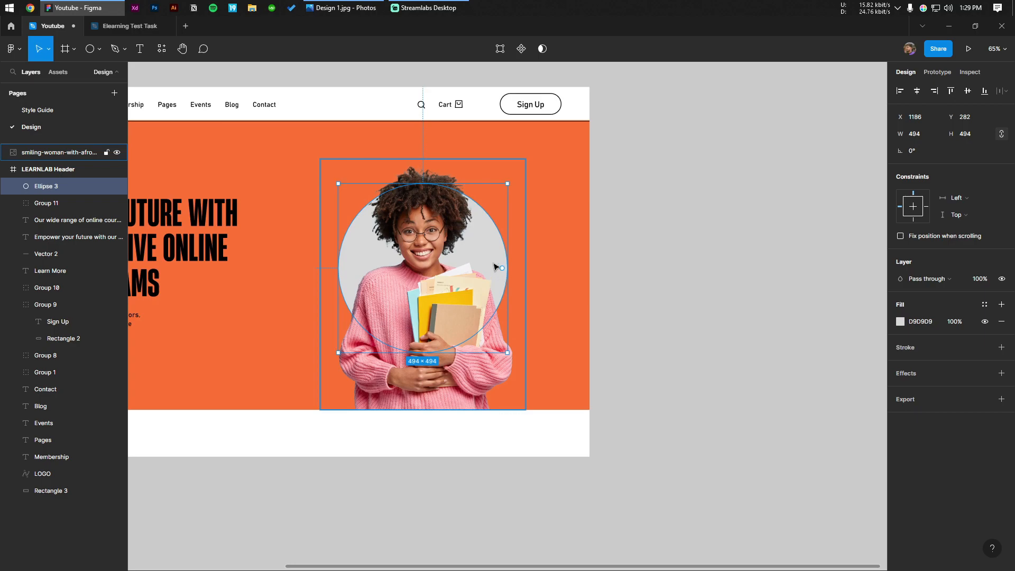
{"action": "mouse_move", "coordinate": [508, 186]}
{"action": "left_mouse_down"}
{"action": "mouse_move", "coordinate": [526, 161]}
{"action": "mouse_move", "coordinate": [514, 189]}
{"action": "left_mouse_up"}
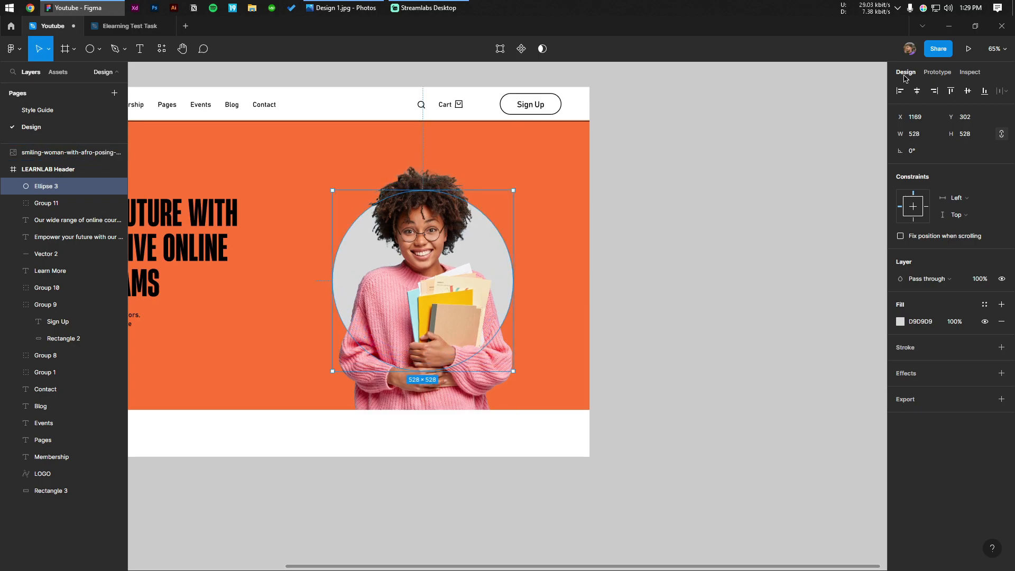
{"action": "key", "text": "shift+Down"}
{"action": "key", "text": "shift+Down"}
{"action": "key", "text": "shift+Down"}
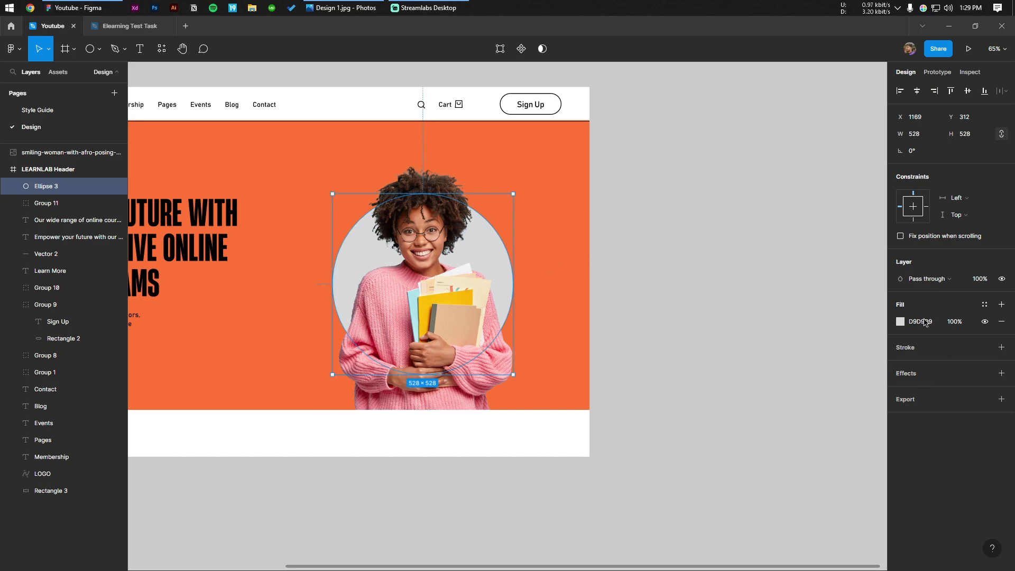
Set the fill of the circle around the woman to the copied yellow.
{"action": "left_click", "coordinate": [921, 321]}
{"action": "key", "text": "ctrl+v"}
{"action": "left_click", "coordinate": [698, 284]}
{"action": "scroll", "coordinate": [653, 284], "scroll_direction": "down", "scroll_amount": 6}
{"action": "scroll", "coordinate": [649, 245], "scroll_direction": "up", "scroll_amount": 2}
{"action": "left_click_drag", "start_coordinate": [649, 246], "coordinate": [631, 297]}
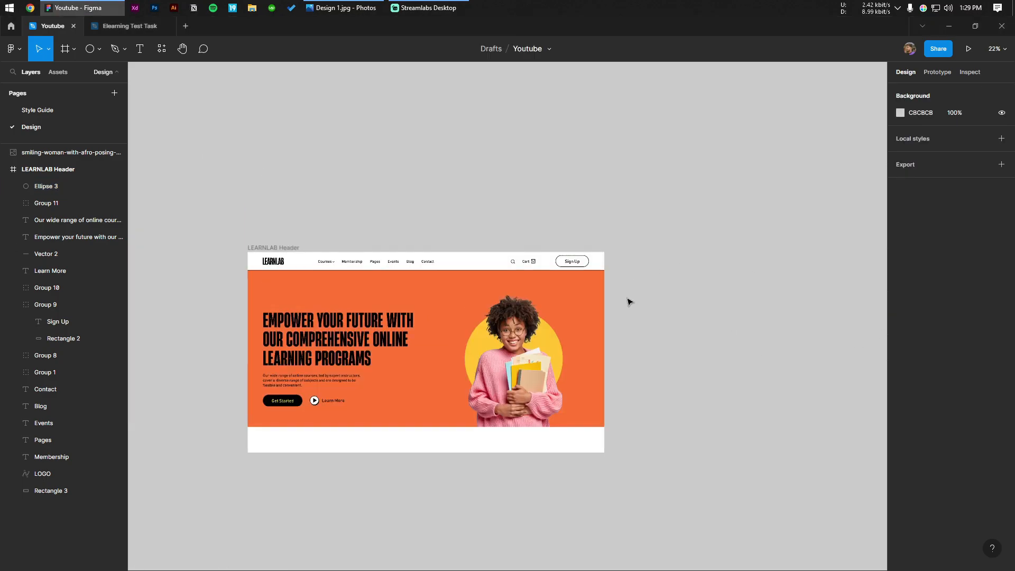
Draw a rectangle of about 333 × 102 over the woman's lower arm in the hero section.
{"action": "key", "text": "shift+r"}
{"action": "scroll", "coordinate": [639, 302], "scroll_direction": "up", "scroll_amount": 8}
{"action": "scroll", "coordinate": [490, 359], "scroll_direction": "up", "scroll_amount": 3}
{"action": "left_click_drag", "start_coordinate": [339, 364], "coordinate": [456, 315]}
{"action": "left_click", "coordinate": [99, 51]}
{"action": "left_click", "coordinate": [106, 77]}
{"action": "left_click_drag", "start_coordinate": [303, 293], "coordinate": [337, 275]}
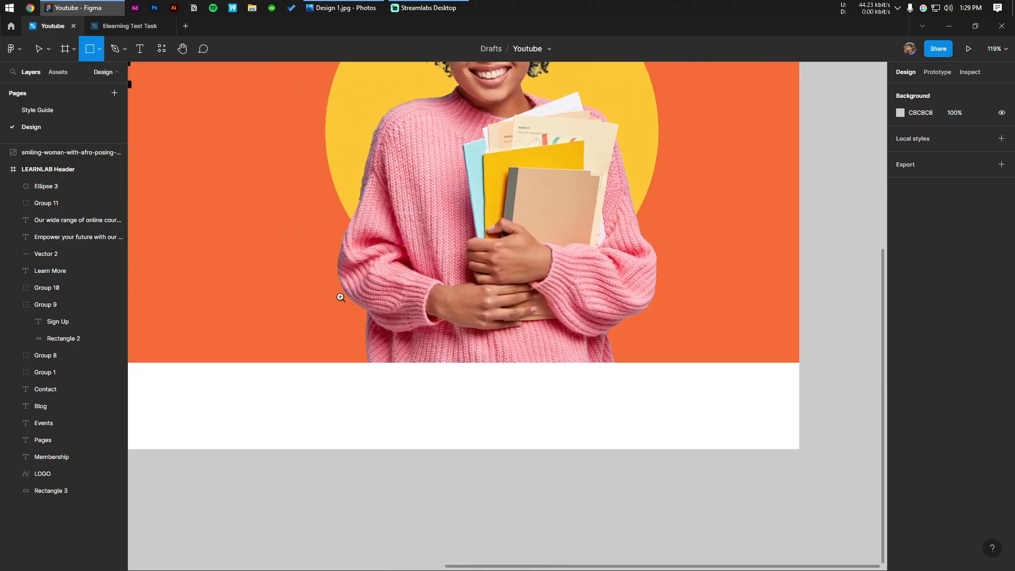
{"action": "scroll", "coordinate": [337, 275], "scroll_direction": "up", "scroll_amount": 1}
{"action": "left_click_drag", "start_coordinate": [219, 256], "coordinate": [438, 315]}
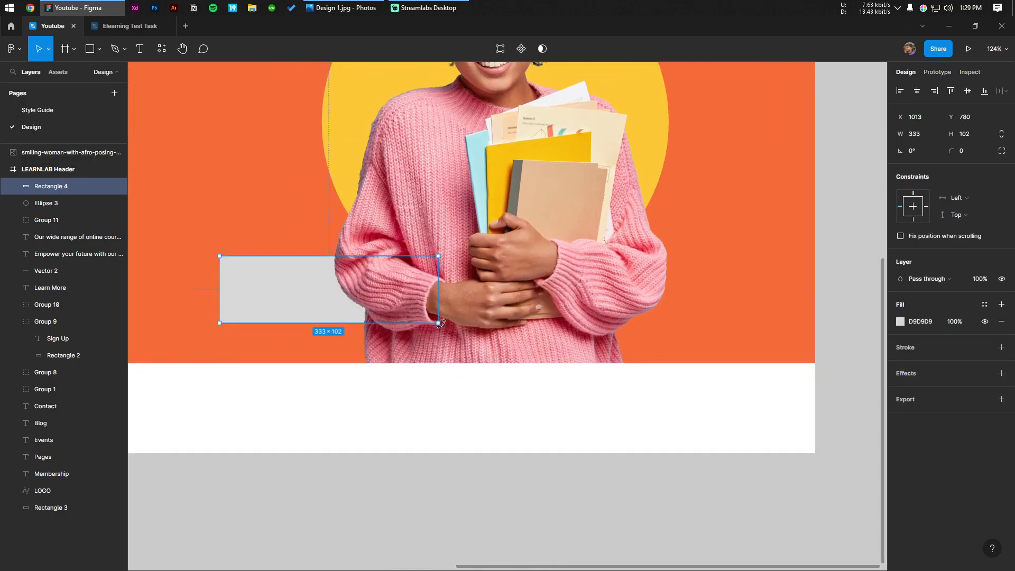
Move the woman image layer into the LEARNLAB Header frame above the circle, with the new rectangle layer on top of it.
{"action": "scroll", "coordinate": [392, 415], "scroll_direction": "down", "scroll_amount": 3}
{"action": "left_click", "coordinate": [70, 157]}
{"action": "left_click_drag", "start_coordinate": [61, 184], "coordinate": [61, 180]}
{"action": "left_click_drag", "start_coordinate": [61, 186], "coordinate": [61, 162]}
Move the new rectangle to X 994, Y 746 and set its corner radius to 26.
{"action": "left_click", "coordinate": [469, 426]}
{"action": "scroll", "coordinate": [419, 399], "scroll_direction": "up", "scroll_amount": 3}
{"action": "left_click_drag", "start_coordinate": [421, 341], "coordinate": [405, 324]}
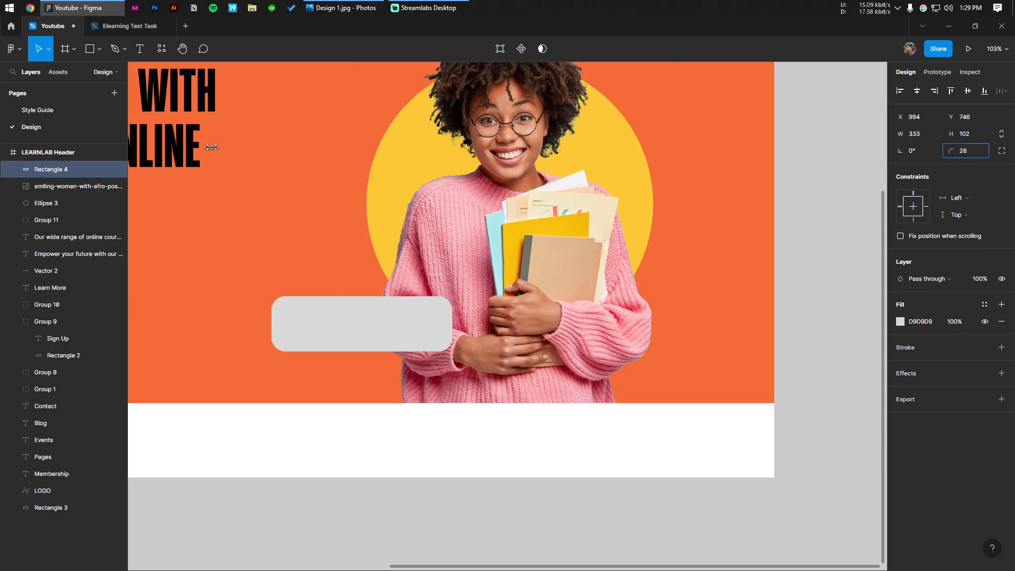
Fill the rounded rectangle with white FFFFFF and give it a black inside stroke of 2.
{"action": "left_click", "coordinate": [900, 321]}
{"action": "left_click_drag", "start_coordinate": [798, 338], "coordinate": [416, 157]}
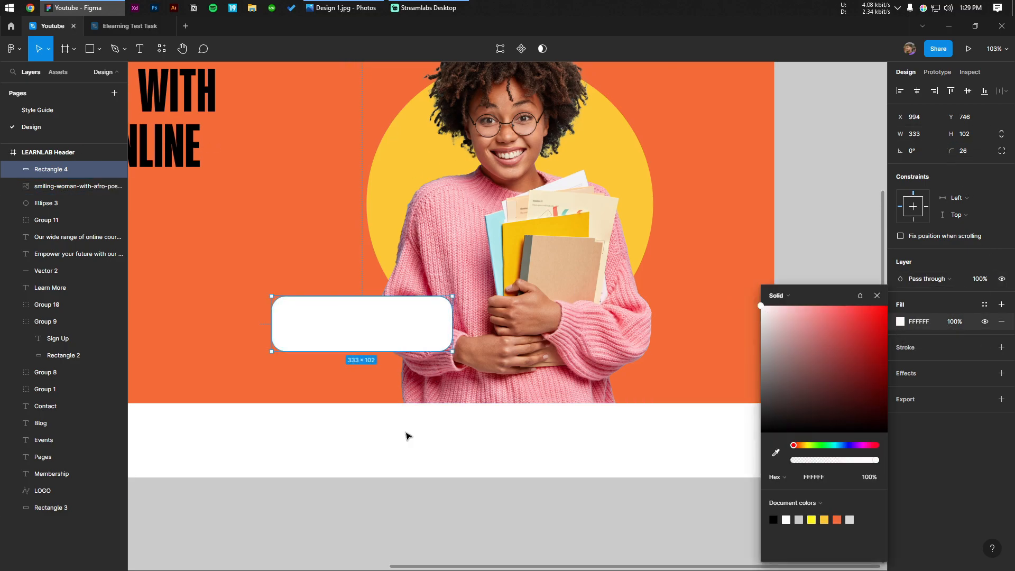
{"action": "left_click", "coordinate": [457, 412]}
{"action": "scroll", "coordinate": [433, 402], "scroll_direction": "left", "scroll_amount": 1}
{"action": "scroll", "coordinate": [409, 393], "scroll_direction": "up", "scroll_amount": 1}
{"action": "scroll", "coordinate": [410, 394], "scroll_direction": "up", "scroll_amount": 2}
{"action": "left_click", "coordinate": [467, 304]}
{"action": "left_click", "coordinate": [916, 350]}
{"action": "key", "text": "Return"}
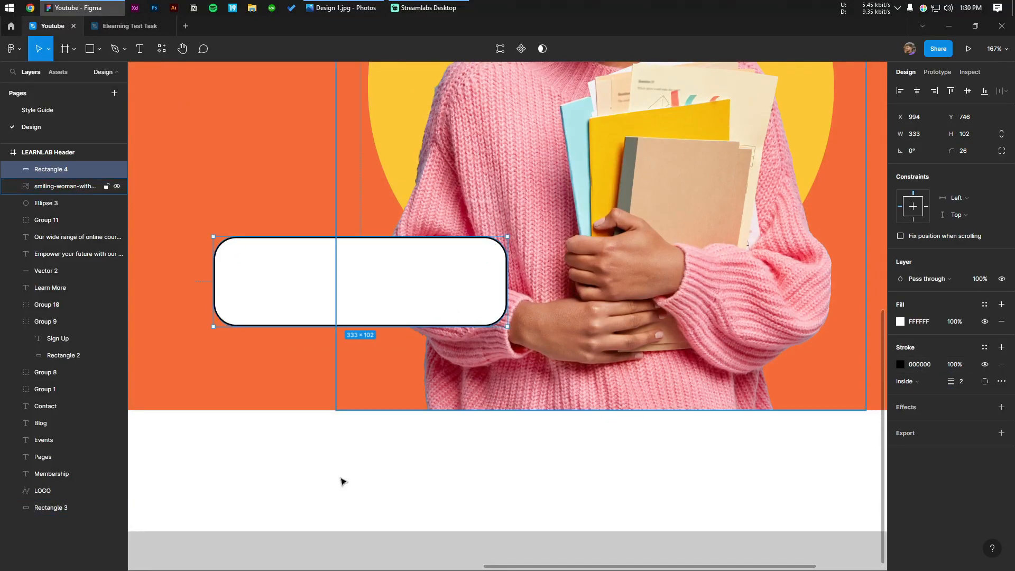
{"action": "left_click", "coordinate": [321, 496]}
Add a text layer reading "ste" at the lower part of the white rounded rectangle.
{"action": "scroll", "coordinate": [229, 421], "scroll_direction": "up", "scroll_amount": 1}
{"action": "key", "text": "t"}
{"action": "left_click", "coordinate": [245, 300]}
{"action": "type", "text": "S"}
{"action": "key", "text": "BackSpace"}
{"action": "type", "text": "ste"}
Change the new text's font to Bahnschrift.
{"action": "left_click", "coordinate": [946, 323]}
{"action": "key", "text": "super+v"}
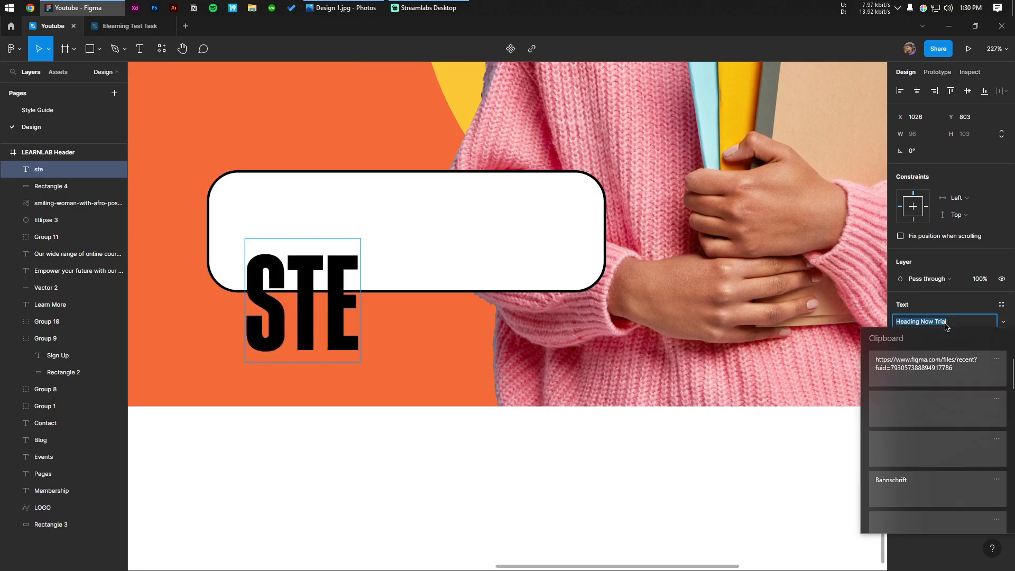
{"action": "scroll", "coordinate": [897, 458], "scroll_direction": "down", "scroll_amount": 3}
{"action": "left_click", "coordinate": [902, 426]}
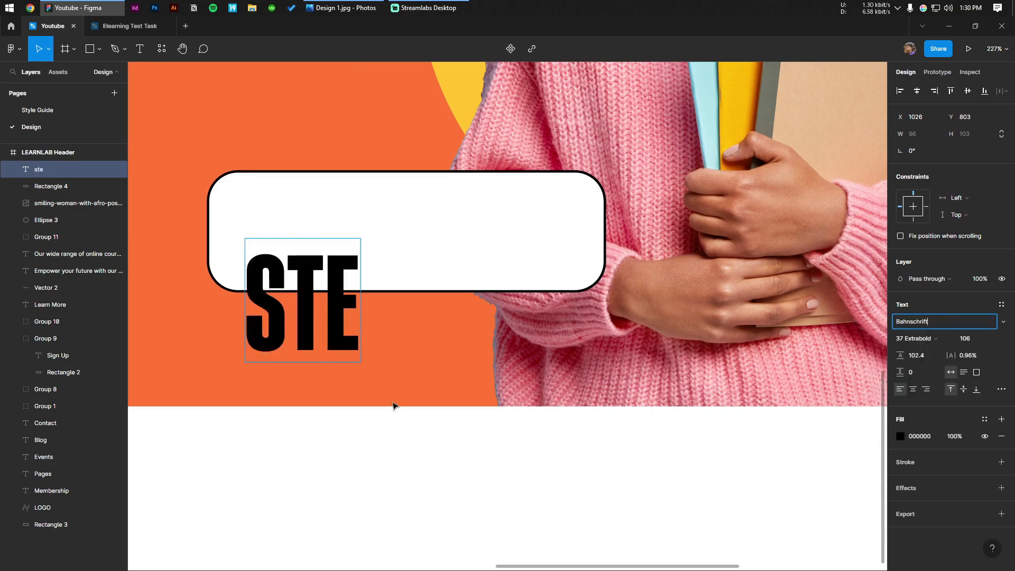
{"action": "key", "text": "Return"}
{"action": "key", "text": "ctrl+a"}
{"action": "key", "text": "super"}
{"action": "key", "text": "super"}
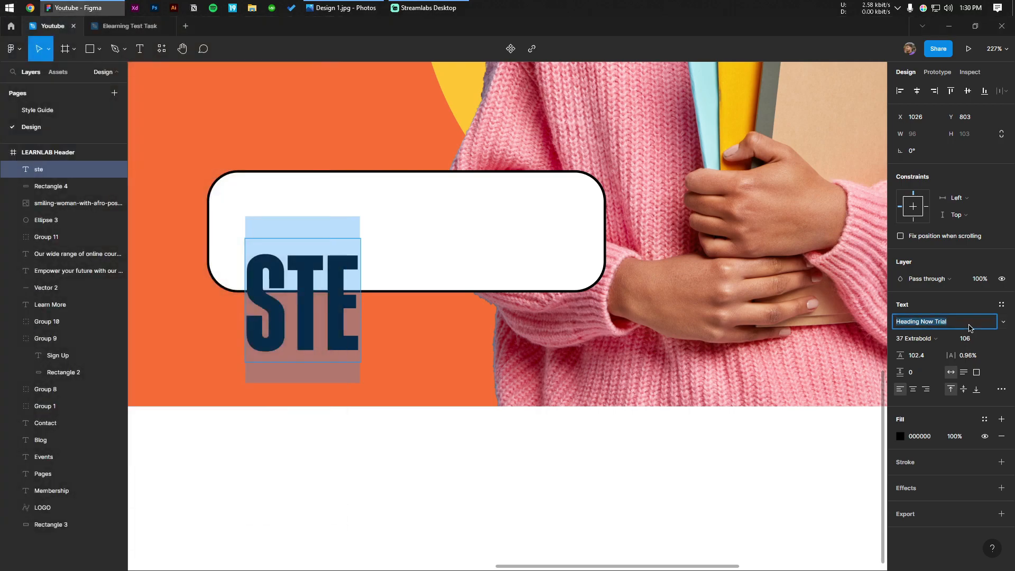
{"action": "left_click", "coordinate": [406, 519]}
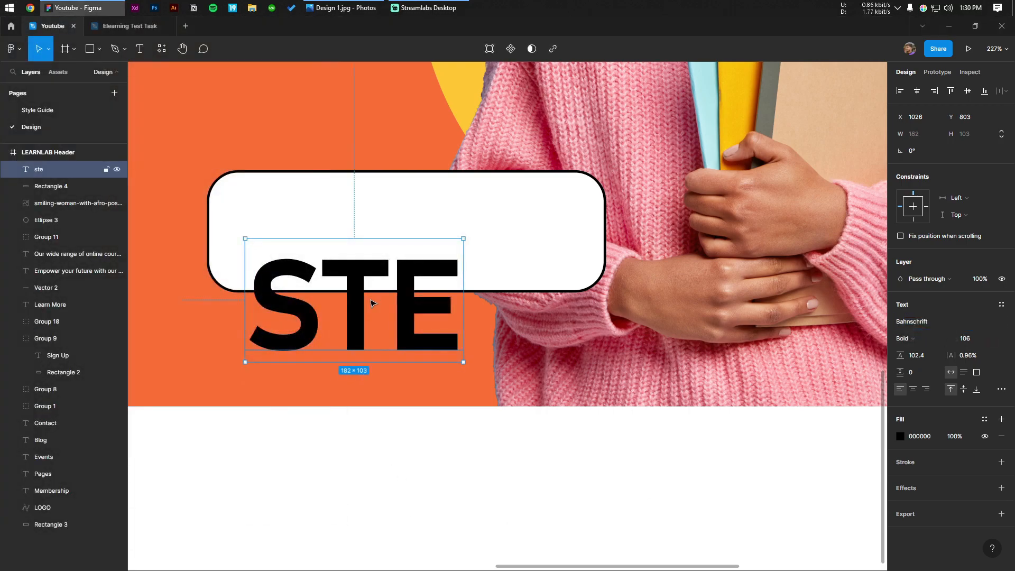
Set the text's case to as typed and replace its wording with "Students".
{"action": "left_click", "coordinate": [1001, 390]}
{"action": "left_click", "coordinate": [825, 512]}
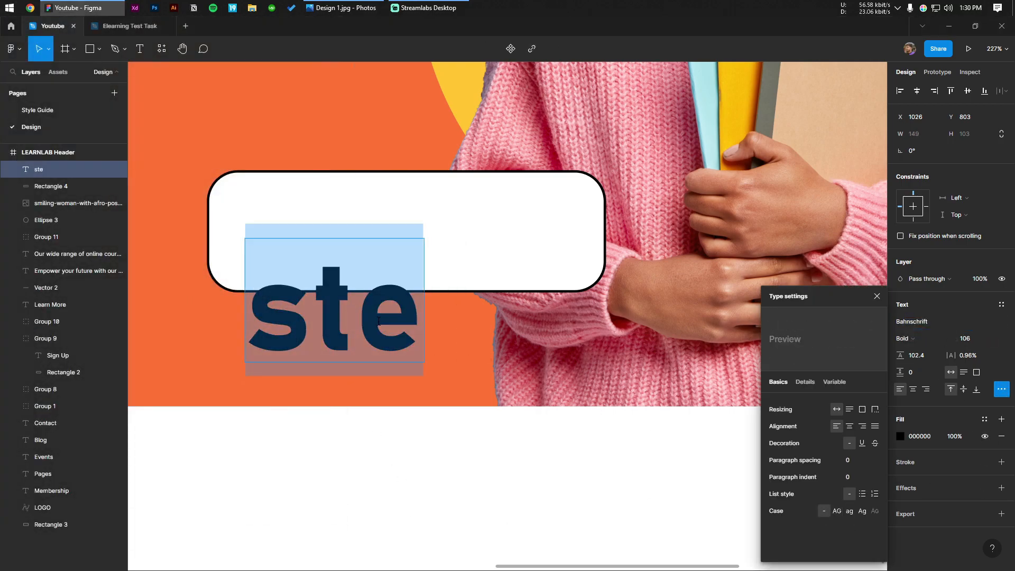
{"action": "type", "text": "Stuen"}
{"action": "key", "text": "BackSpace"}
{"action": "key", "text": "BackSpace"}
{"action": "type", "text": "de"}
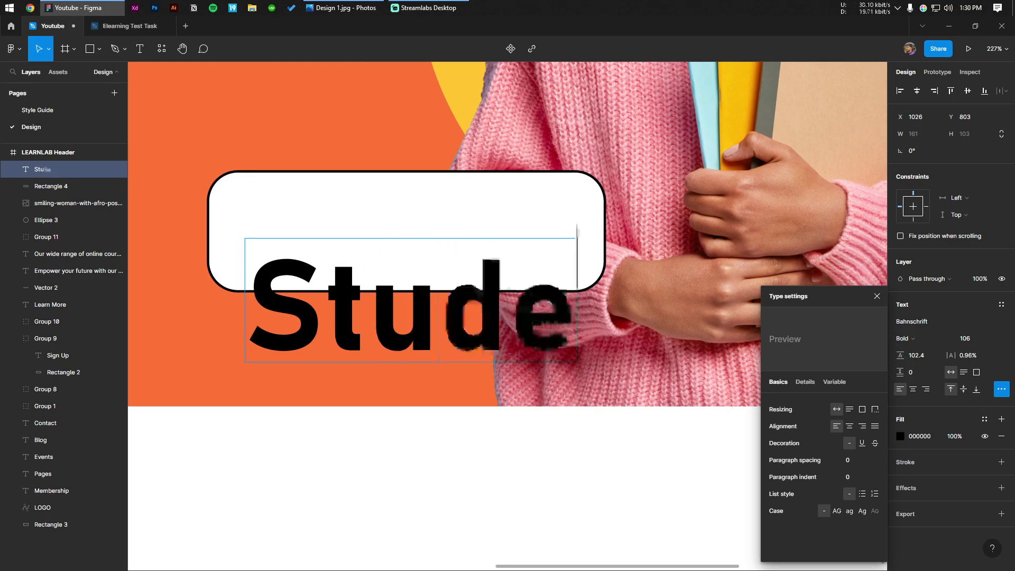
{"action": "type", "text": "nts"}
{"action": "key", "text": "ctrl+a"}
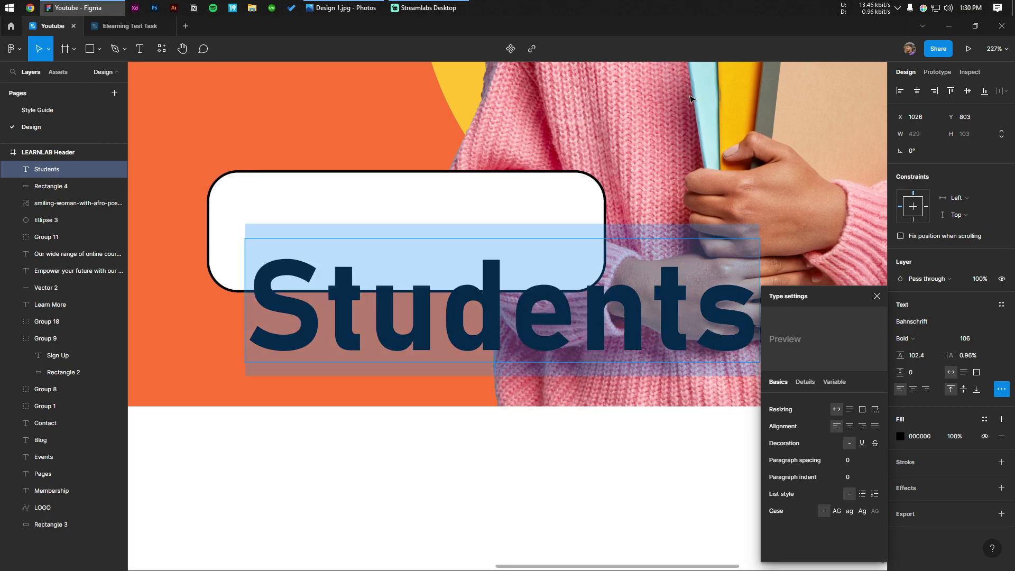
Set the "Students" text to Regular weight, -2% letter spacing and font size 12.
{"action": "left_click", "coordinate": [919, 341]}
{"action": "left_click", "coordinate": [922, 310]}
{"action": "type", "text": "-2"}
{"action": "key", "text": "Return"}
{"action": "left_click", "coordinate": [981, 344]}
{"action": "type", "text": "12"}
{"action": "key", "text": "Return"}
Move the "Students" text into the left part of the white rounded rectangle and set its font size to 14.
{"action": "scroll", "coordinate": [351, 519], "scroll_direction": "up", "scroll_amount": 2}
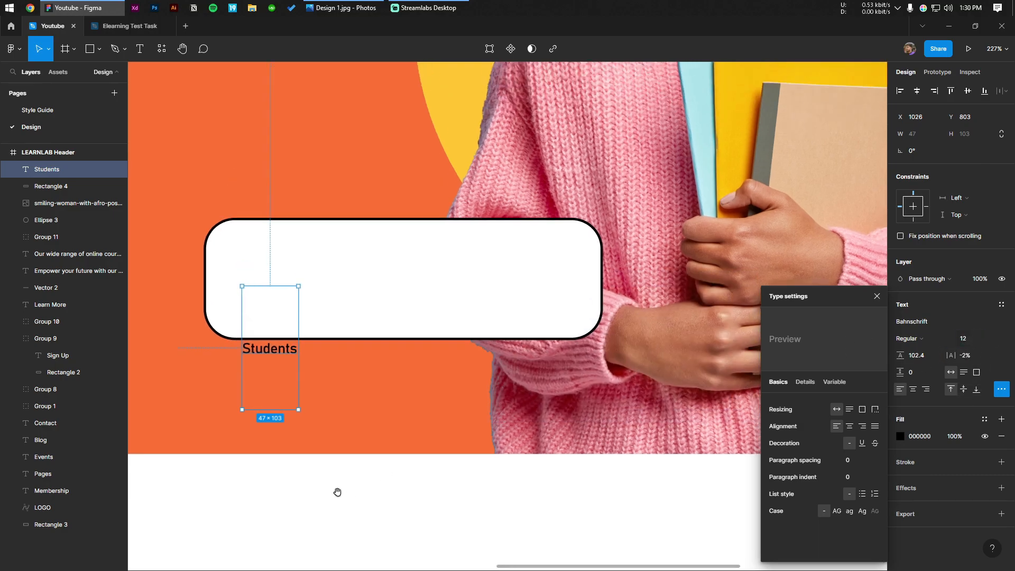
{"action": "scroll", "coordinate": [273, 341], "scroll_direction": "up", "scroll_amount": 3}
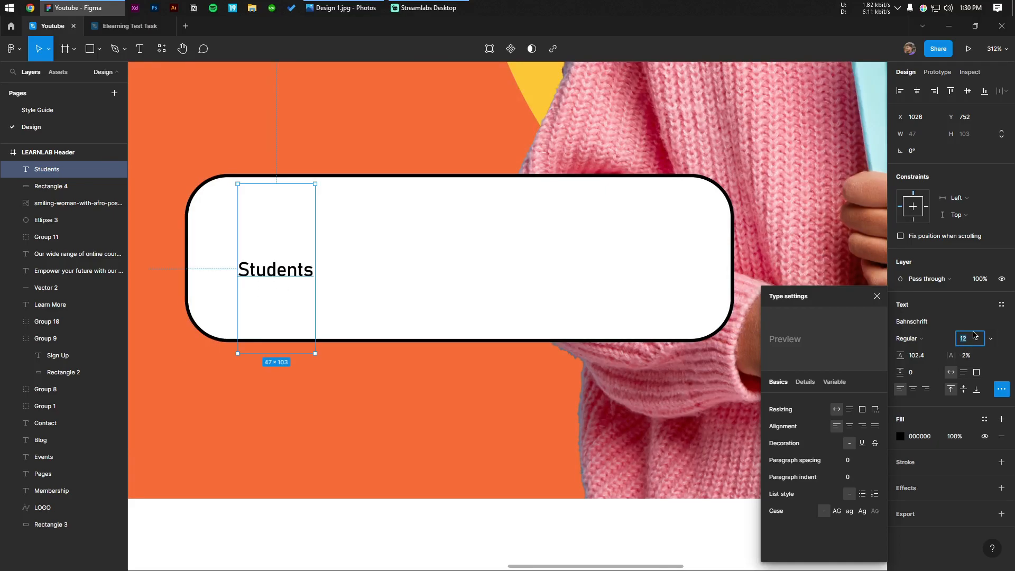
{"action": "scroll", "coordinate": [461, 328], "scroll_direction": "down", "scroll_amount": 5}
{"action": "left_click", "coordinate": [478, 407]}
{"action": "left_click_drag", "start_coordinate": [478, 407], "coordinate": [487, 439]}
{"action": "scroll", "coordinate": [476, 370], "scroll_direction": "up", "scroll_amount": 1}
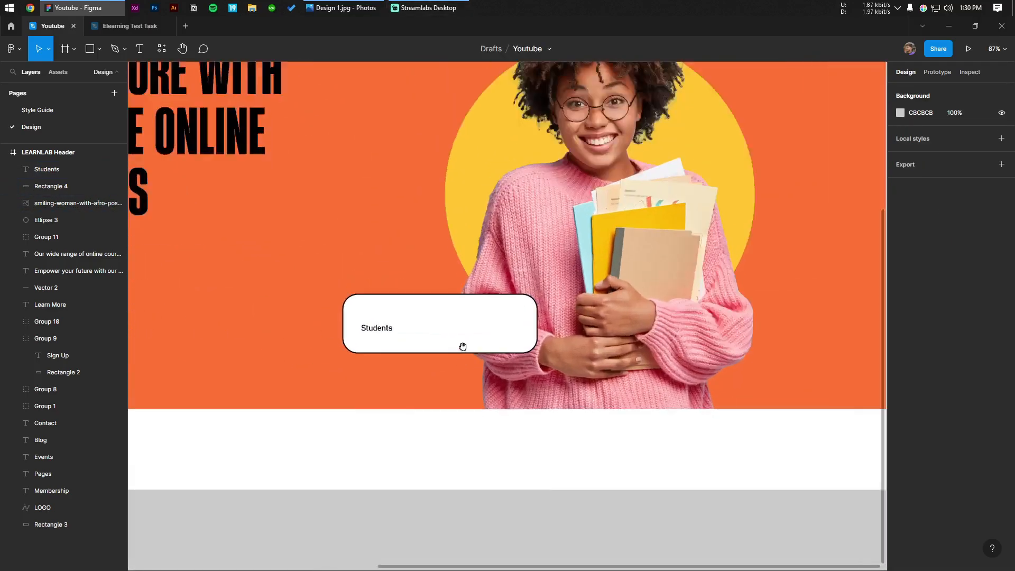
{"action": "left_click_drag", "start_coordinate": [460, 349], "coordinate": [417, 368]}
{"action": "scroll", "coordinate": [347, 350], "scroll_direction": "up", "scroll_amount": 3}
Align the "Students" text to the vertical middle of its text box and set its font size to 15.
{"action": "left_click", "coordinate": [348, 350]}
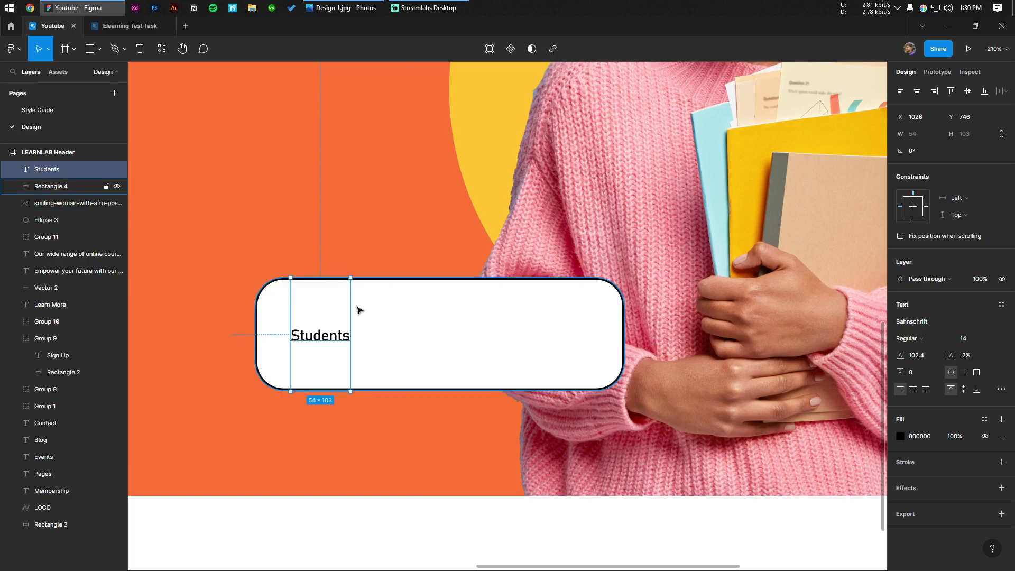
{"action": "left_click_drag", "start_coordinate": [326, 292], "coordinate": [320, 326]}
{"action": "key", "text": "ctrl+z"}
{"action": "left_click", "coordinate": [964, 390]}
{"action": "left_click", "coordinate": [963, 339]}
{"action": "type", "text": "15"}
{"action": "key", "text": "Return"}
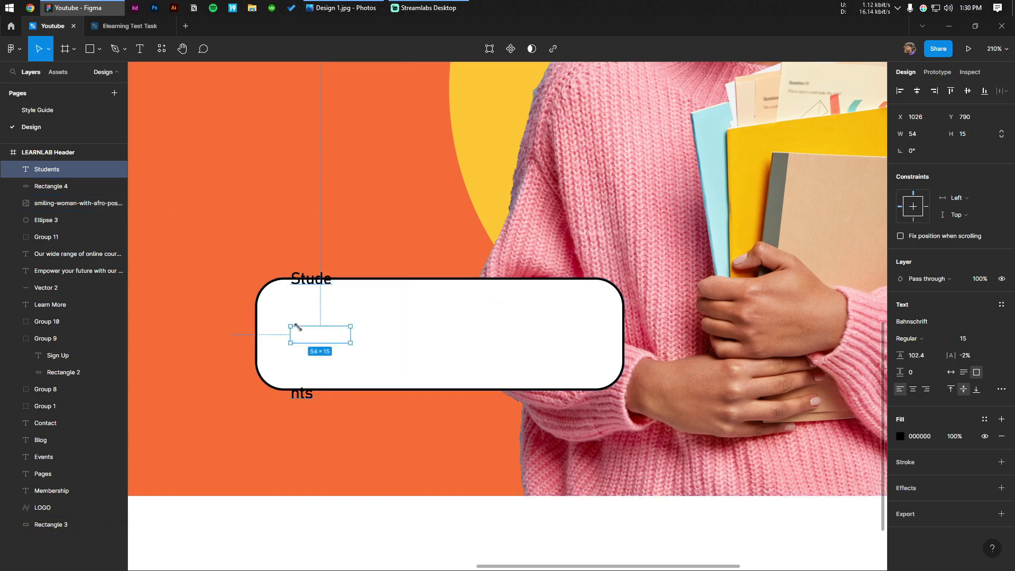
Resize the "Students" text box to about 58 × 21 so the word fits on one line.
{"action": "double_click", "coordinate": [350, 335]}
{"action": "left_click_drag", "start_coordinate": [335, 279], "coordinate": [332, 324]}
{"action": "scroll", "coordinate": [384, 356], "scroll_direction": "down", "scroll_amount": 3}
{"action": "left_click", "coordinate": [460, 444]}
{"action": "scroll", "coordinate": [428, 429], "scroll_direction": "down", "scroll_amount": 3}
{"action": "scroll", "coordinate": [397, 411], "scroll_direction": "up", "scroll_amount": 3}
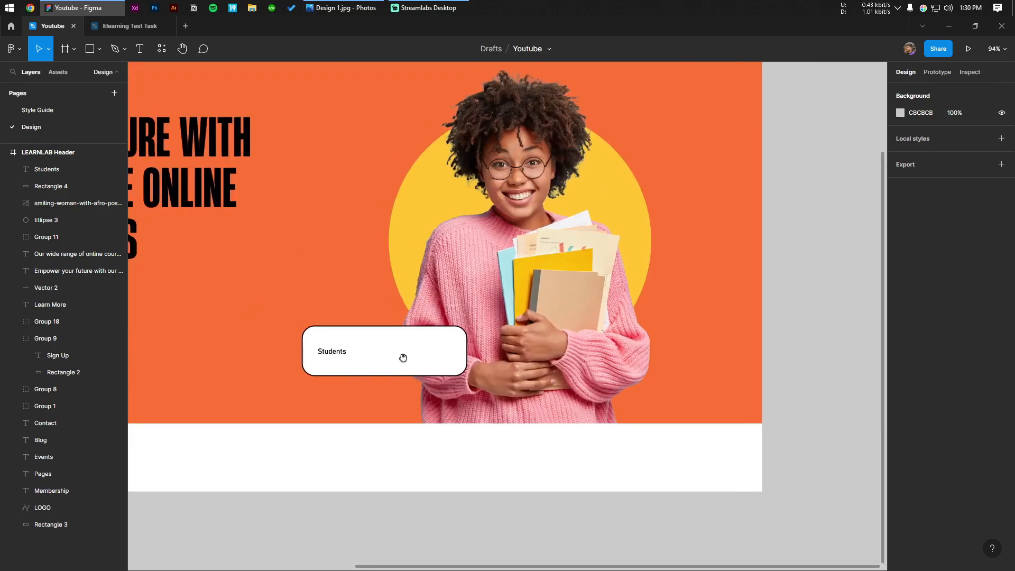
Set the white rectangle's corner radius to 0 and resize it to about 305 × 94.
{"action": "scroll", "coordinate": [400, 363], "scroll_direction": "up", "scroll_amount": 3}
{"action": "left_click", "coordinate": [321, 349]}
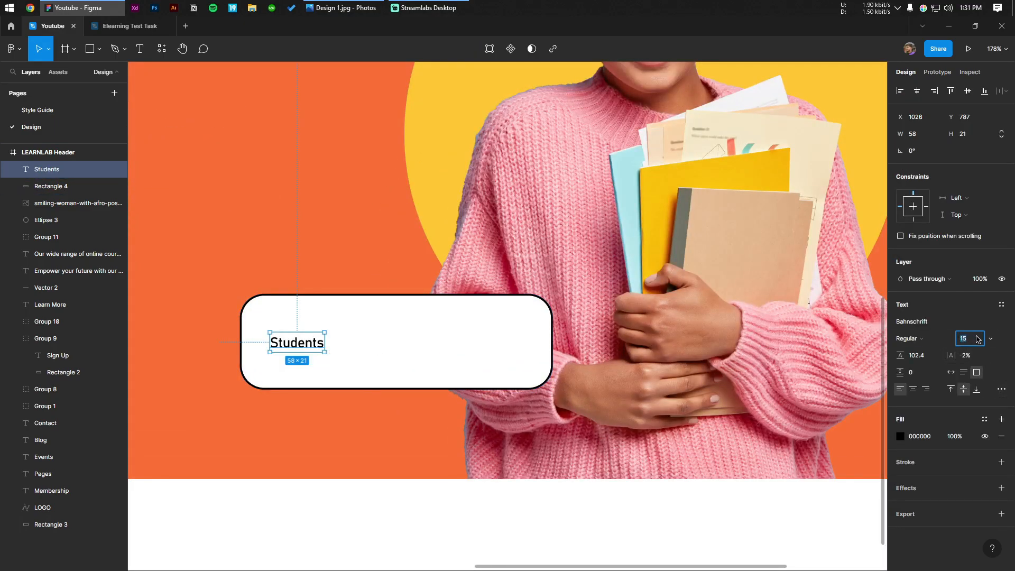
{"action": "left_click_drag", "start_coordinate": [458, 292], "coordinate": [494, 306]}
{"action": "type", "text": "0"}
{"action": "key", "text": "Return"}
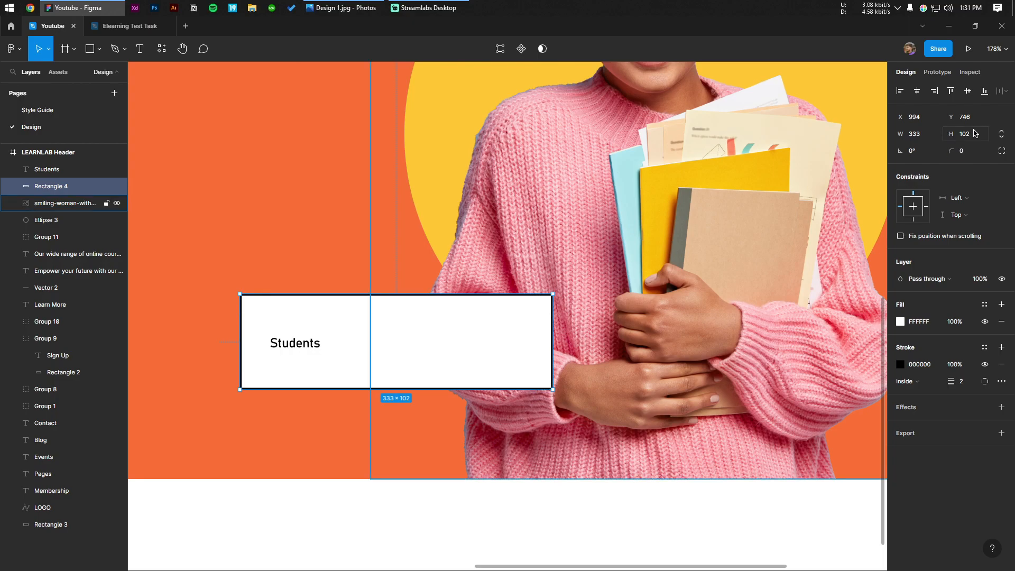
{"action": "left_click_drag", "start_coordinate": [553, 341], "coordinate": [539, 343]}
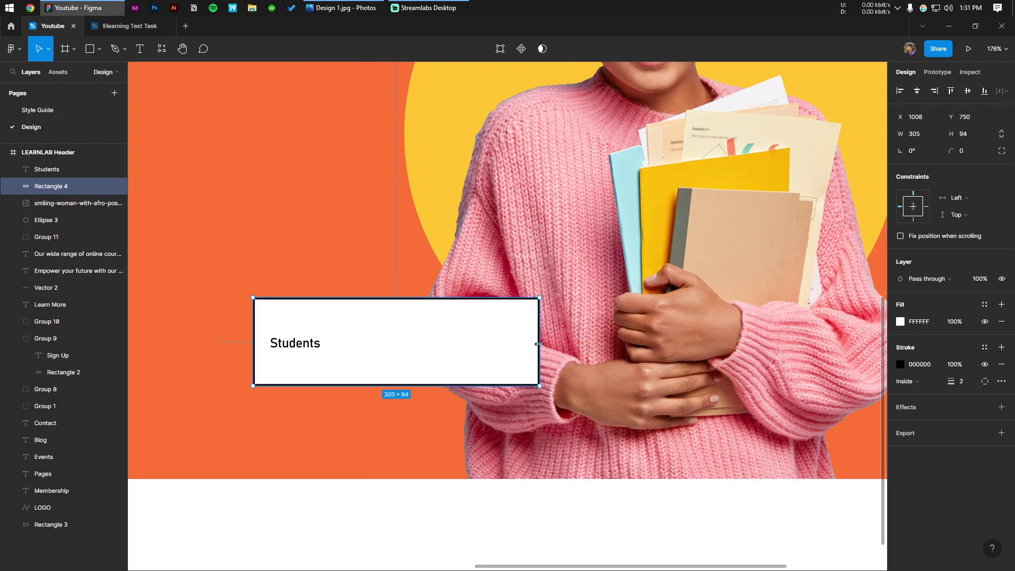
{"action": "key", "text": "Escape"}
Draw a circle of about 58 × 58 beside the "Students" text in the white rectangle.
{"action": "scroll", "coordinate": [415, 354], "scroll_direction": "up", "scroll_amount": 8}
{"action": "left_click", "coordinate": [99, 49]}
{"action": "left_click", "coordinate": [101, 112]}
{"action": "left_click_drag", "start_coordinate": [296, 250], "coordinate": [419, 372]}
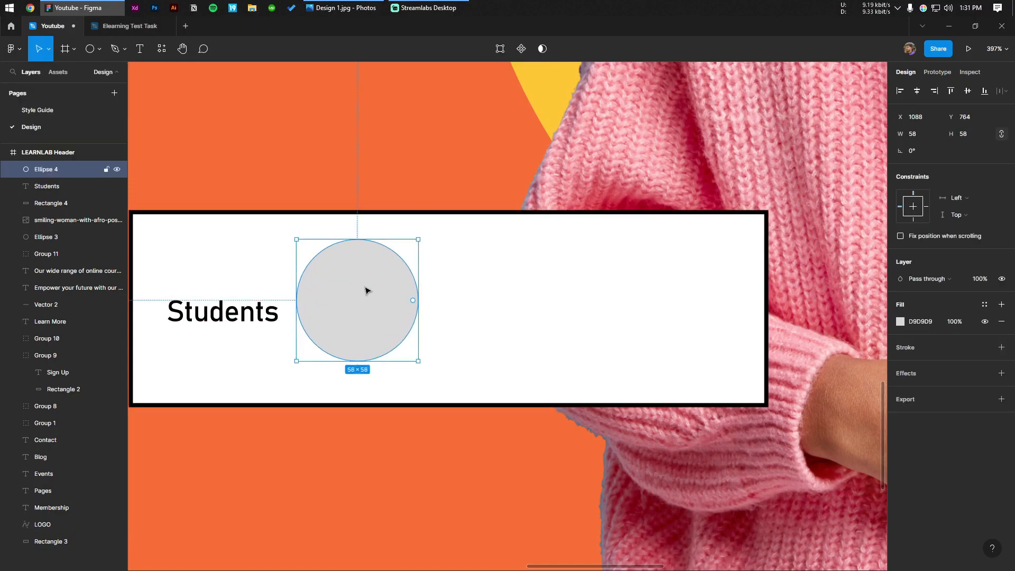
Centre the grey circle on the "Students" text line and duplicate it four times into an overlapping horizontal row.
{"action": "left_click_drag", "start_coordinate": [376, 310], "coordinate": [655, 311]}
{"action": "left_click", "coordinate": [387, 311], "text": "shift"}
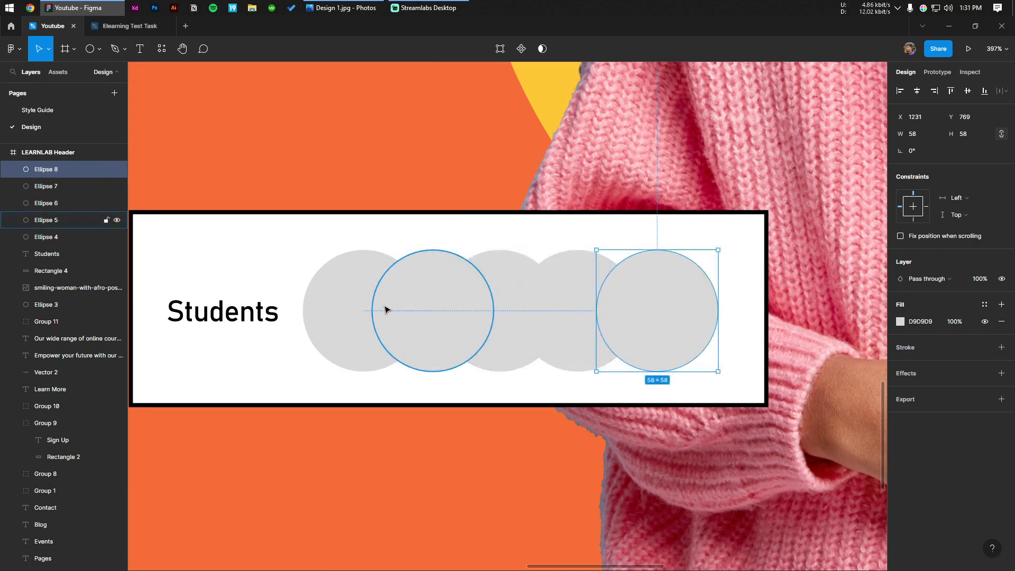
{"action": "left_click", "coordinate": [435, 303], "text": "shift"}
{"action": "left_click", "coordinate": [500, 298], "text": "shift"}
{"action": "left_click", "coordinate": [567, 291], "text": "shift"}
Fill the last circle in the row with the orange sampled from the hero background.
{"action": "left_click", "coordinate": [650, 268]}
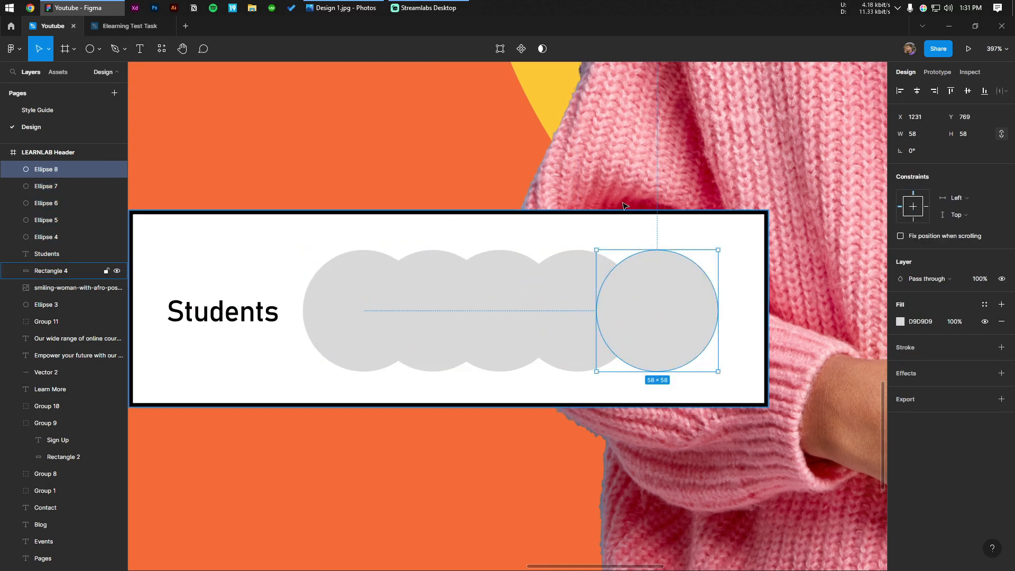
{"action": "key", "text": "i"}
{"action": "left_click", "coordinate": [336, 110]}
{"action": "scroll", "coordinate": [657, 312], "scroll_direction": "down", "scroll_amount": 3}
{"action": "left_click", "coordinate": [634, 487]}
{"action": "left_click_drag", "start_coordinate": [634, 488], "coordinate": [569, 490]}
{"action": "scroll", "coordinate": [431, 340], "scroll_direction": "down", "scroll_amount": 2}
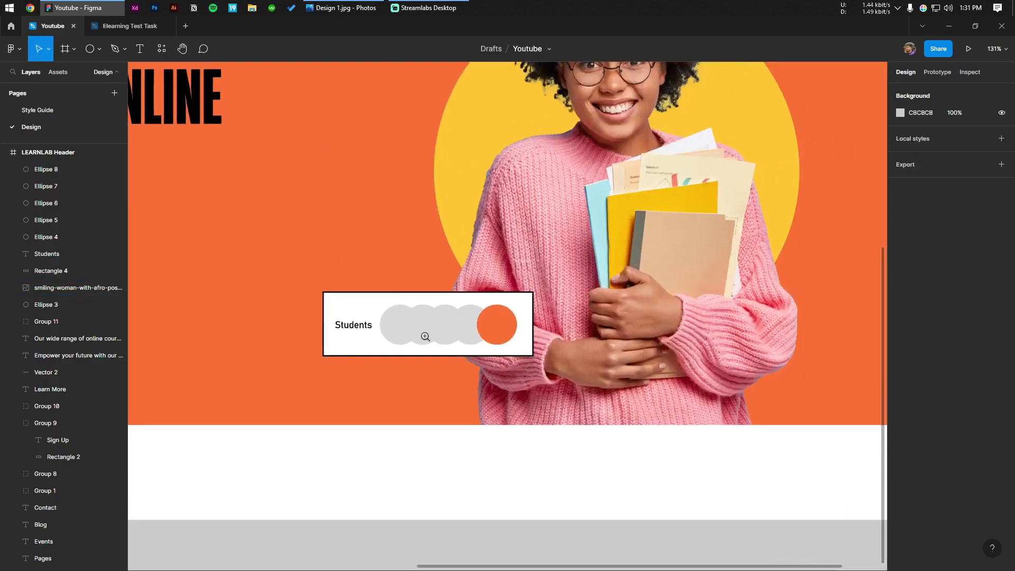
Fill the four grey circles with random Beauty Avatar images using the Content Reel plugin.
{"action": "scroll", "coordinate": [418, 331], "scroll_direction": "up", "scroll_amount": 5}
{"action": "left_click", "coordinate": [368, 323]}
{"action": "left_click", "coordinate": [460, 274], "text": "shift"}
{"action": "left_click", "coordinate": [501, 274], "text": "shift"}
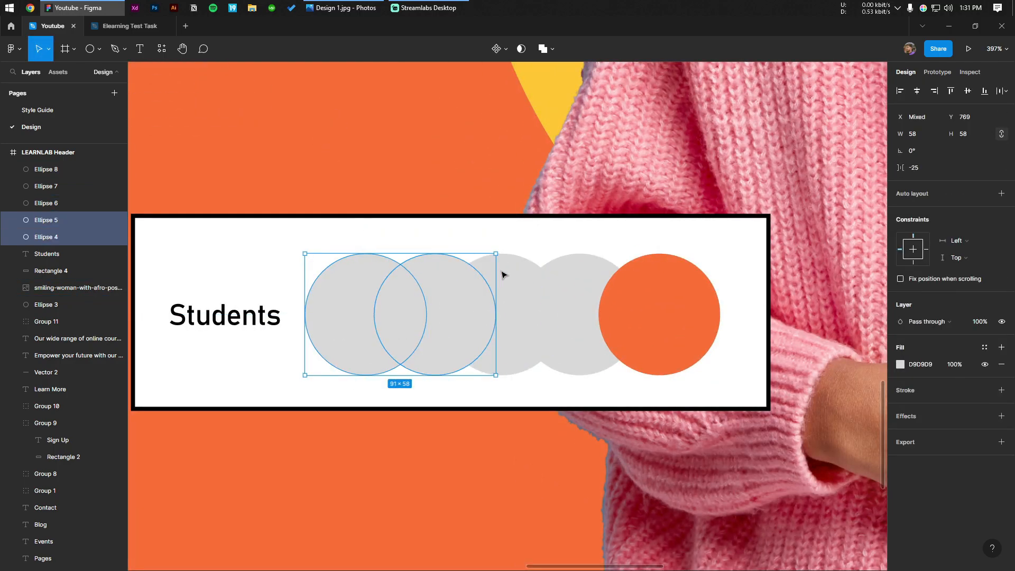
{"action": "left_click", "coordinate": [567, 271], "text": "shift"}
{"action": "left_click", "coordinate": [157, 49]}
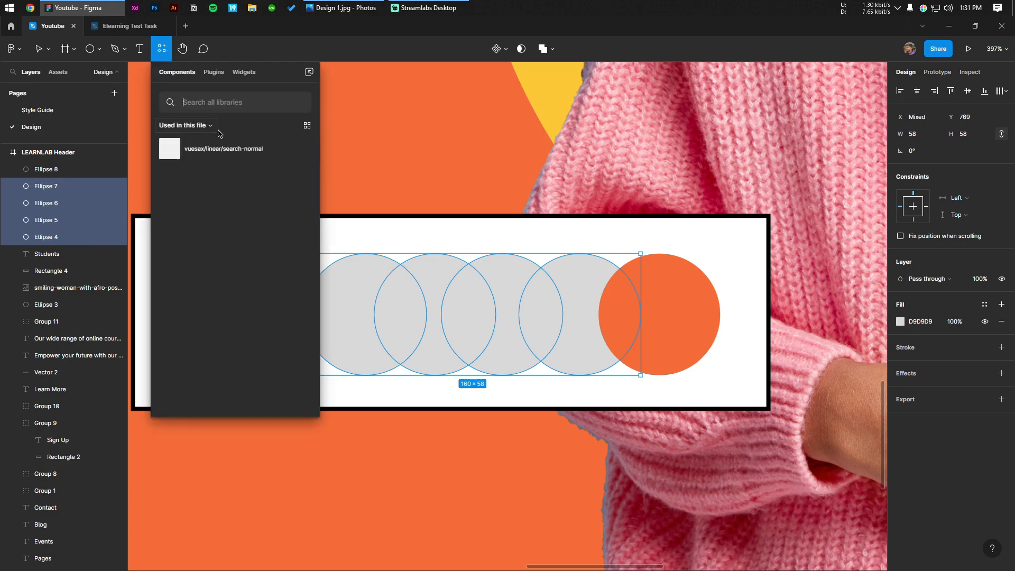
{"action": "left_click", "coordinate": [227, 75]}
{"action": "key", "text": "Escape"}
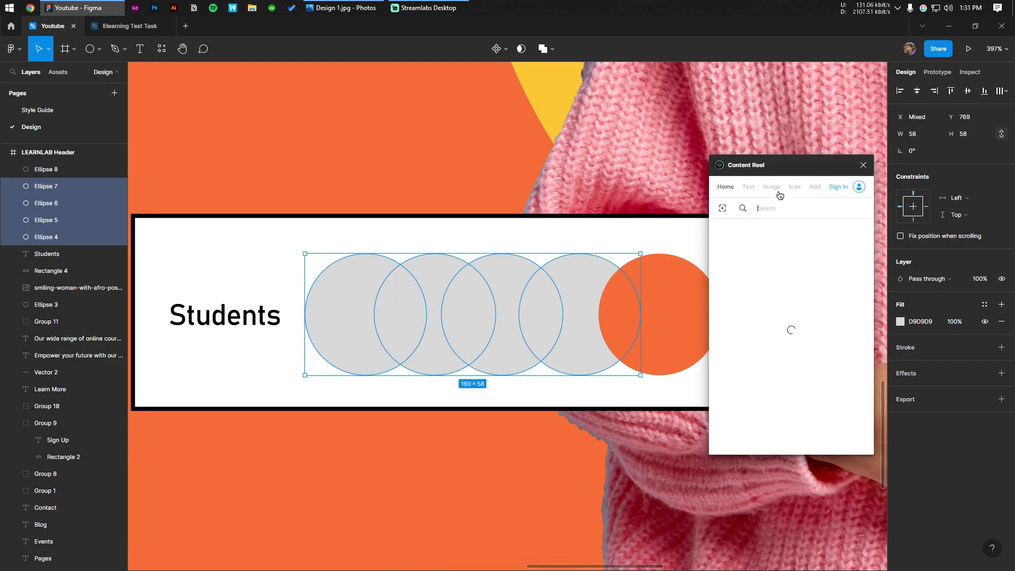
{"action": "scroll", "coordinate": [814, 322], "scroll_direction": "down", "scroll_amount": 3}
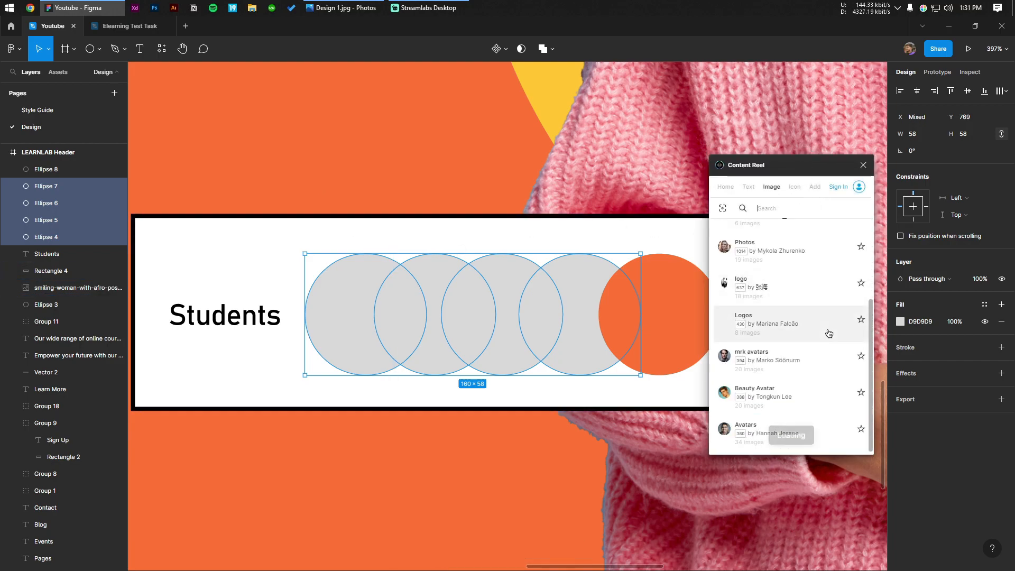
{"action": "left_click", "coordinate": [848, 439]}
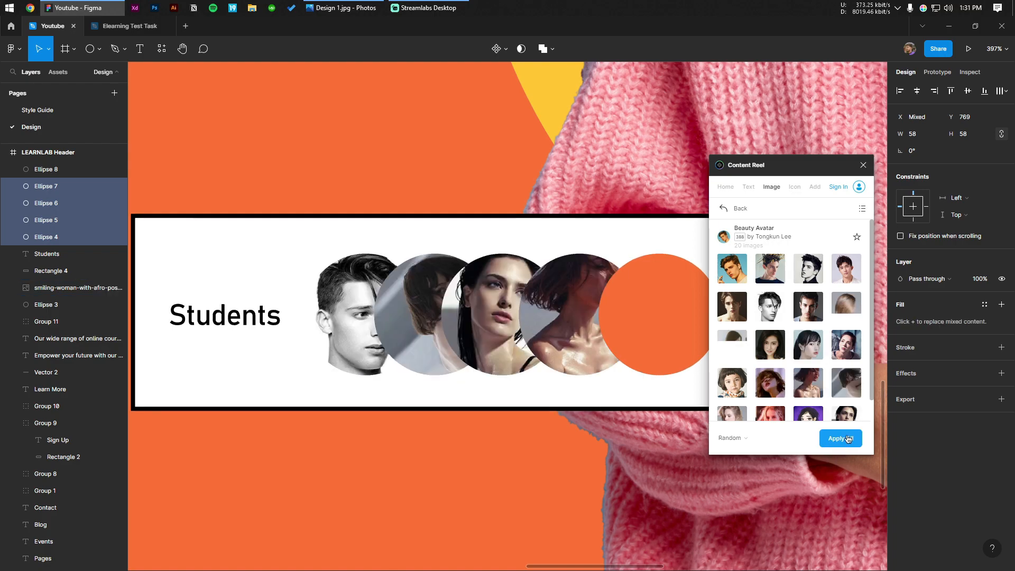
Replace the fourth and second avatar images with other Beauty Avatar photos of men and close Content Reel.
{"action": "left_click", "coordinate": [568, 300]}
{"action": "left_click", "coordinate": [394, 310]}
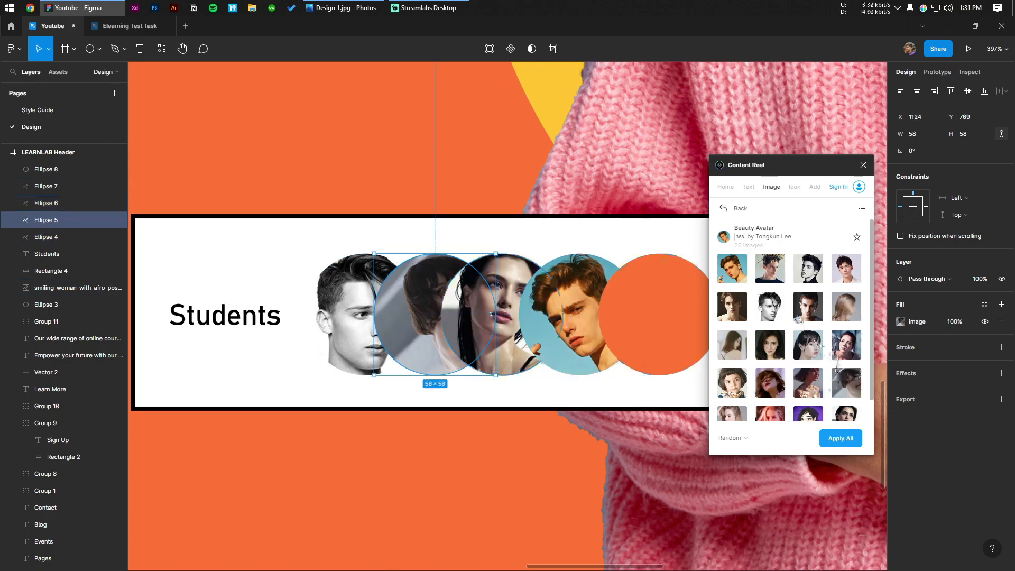
{"action": "left_click", "coordinate": [800, 318]}
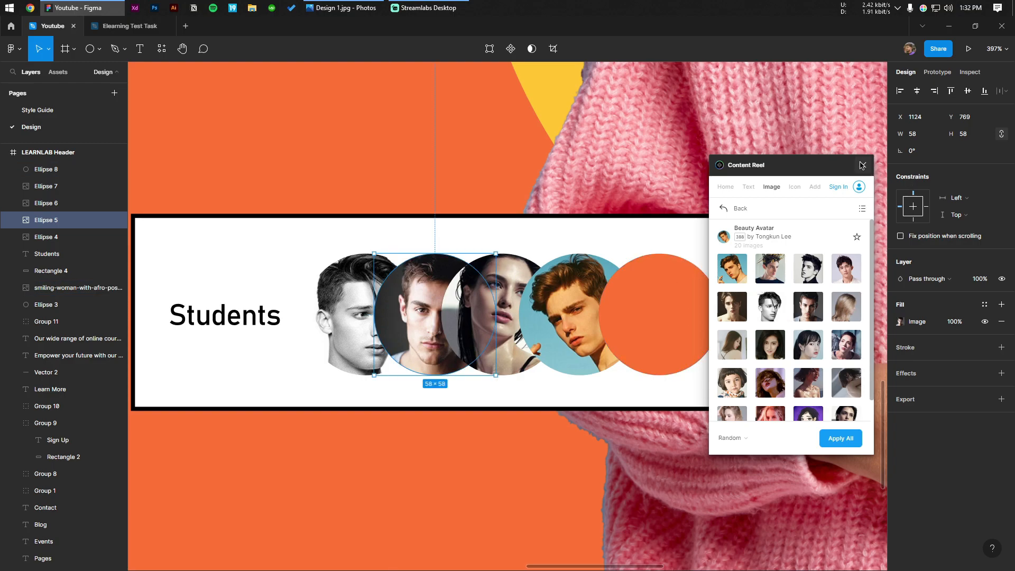
{"action": "left_click", "coordinate": [862, 166]}
Add a black 000000 inside stroke of 1 to the first, third and fourth avatar circles.
{"action": "left_click", "coordinate": [655, 317]}
{"action": "left_click", "coordinate": [570, 319]}
{"action": "left_click", "coordinate": [492, 314], "text": "shift"}
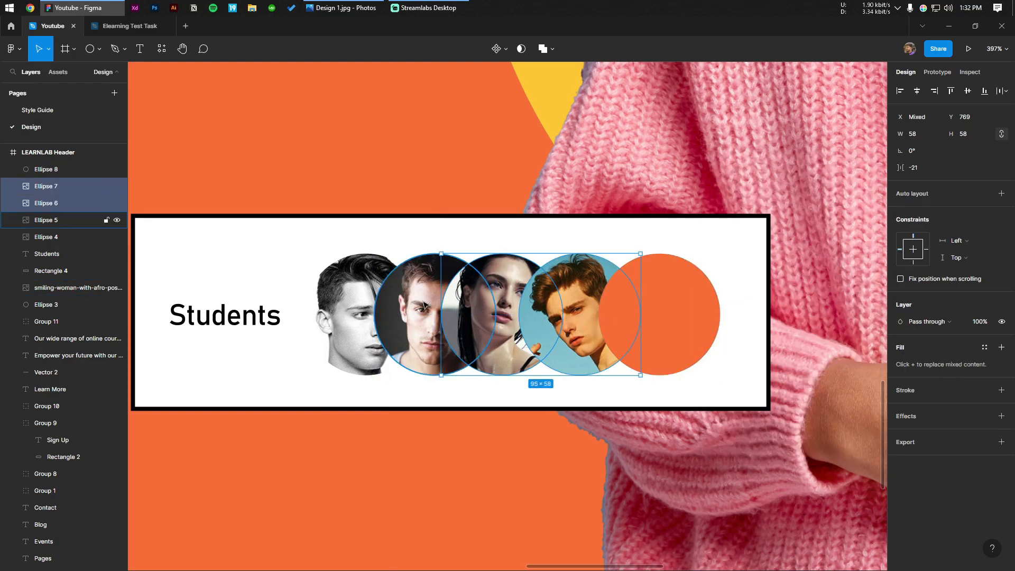
{"action": "left_click", "coordinate": [357, 307], "text": "shift"}
{"action": "left_click", "coordinate": [1002, 347]}
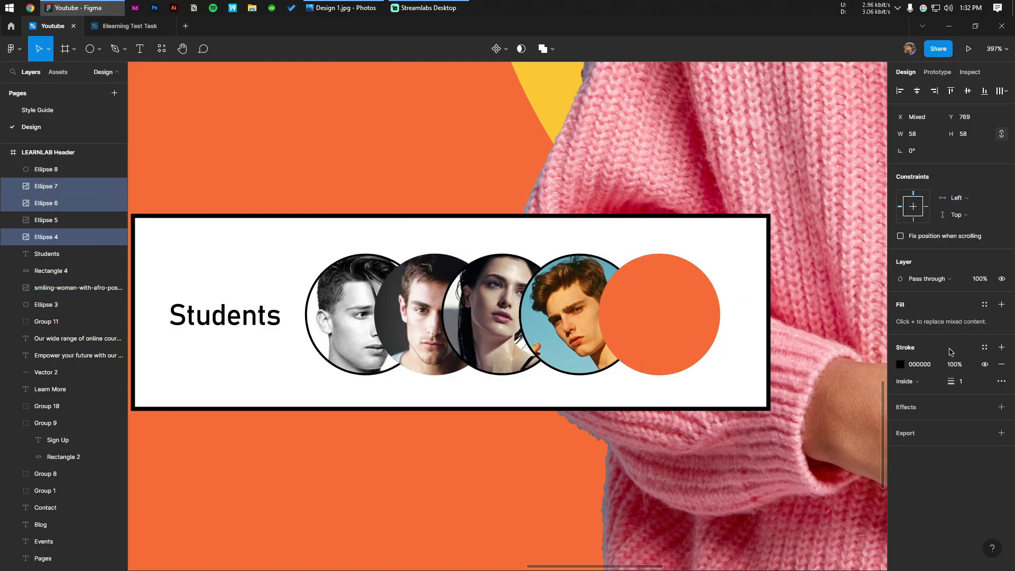
{"action": "left_click", "coordinate": [700, 333]}
Duplicate the "Students" text onto the orange circle, bring it to the front and change it to "20K+".
{"action": "left_click_drag", "start_coordinate": [239, 323], "coordinate": [758, 342]}
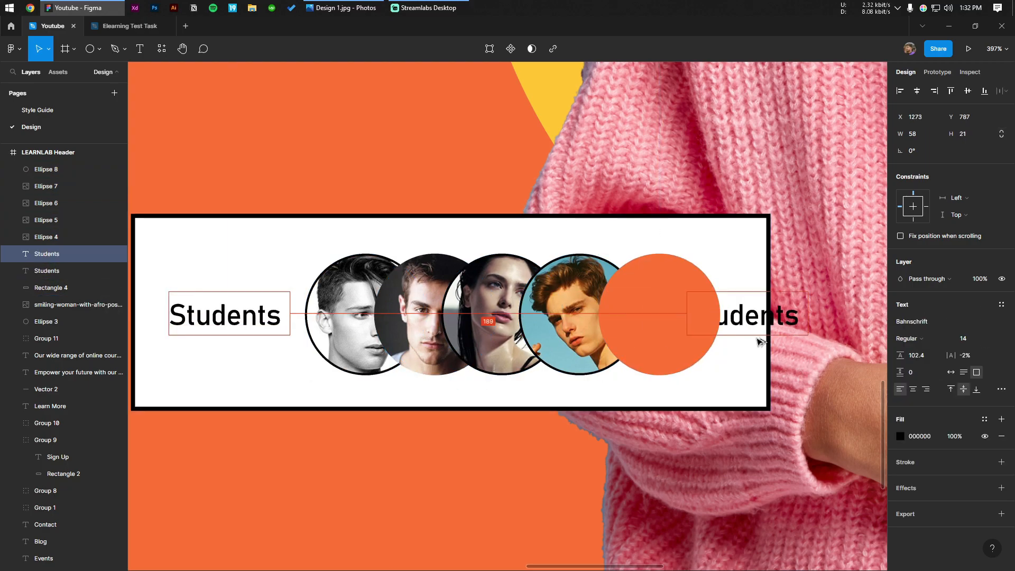
{"action": "key", "text": "ctrl+alt+bracketright"}
{"action": "scroll", "coordinate": [667, 336], "scroll_direction": "up", "scroll_amount": 3}
{"action": "double_click", "coordinate": [667, 335]}
{"action": "type", "text": "20"}
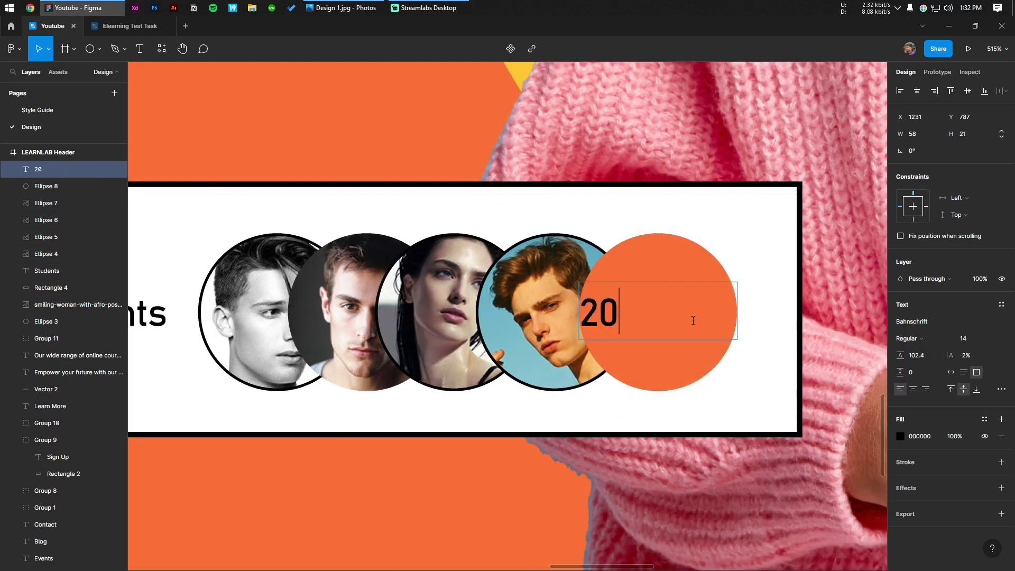
{"action": "key", "text": "Escape"}
{"action": "scroll", "coordinate": [476, 412], "scroll_direction": "down", "scroll_amount": 5}
{"action": "scroll", "coordinate": [481, 370], "scroll_direction": "up", "scroll_amount": 5}
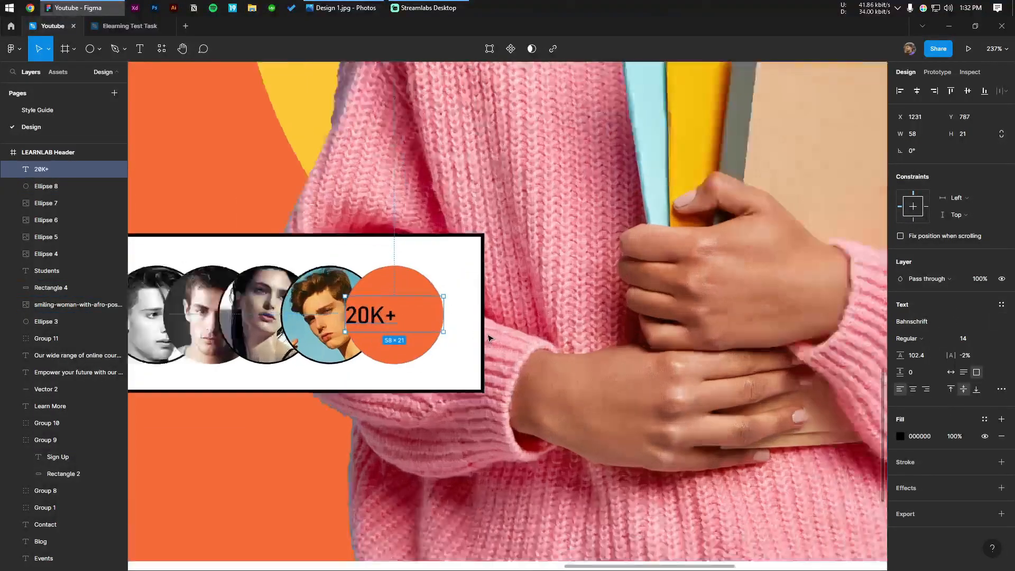
Shrink the "20K+" text box to about 31 × 15 and centre it in the orange circle.
{"action": "scroll", "coordinate": [487, 334], "scroll_direction": "up", "scroll_amount": 3}
{"action": "double_click", "coordinate": [417, 303]}
{"action": "scroll", "coordinate": [339, 311], "scroll_direction": "up", "scroll_amount": 3}
{"action": "left_click_drag", "start_coordinate": [285, 308], "coordinate": [351, 304]}
{"action": "scroll", "coordinate": [350, 303], "scroll_direction": "down", "scroll_amount": 3}
{"action": "left_click_drag", "start_coordinate": [361, 180], "coordinate": [360, 260]}
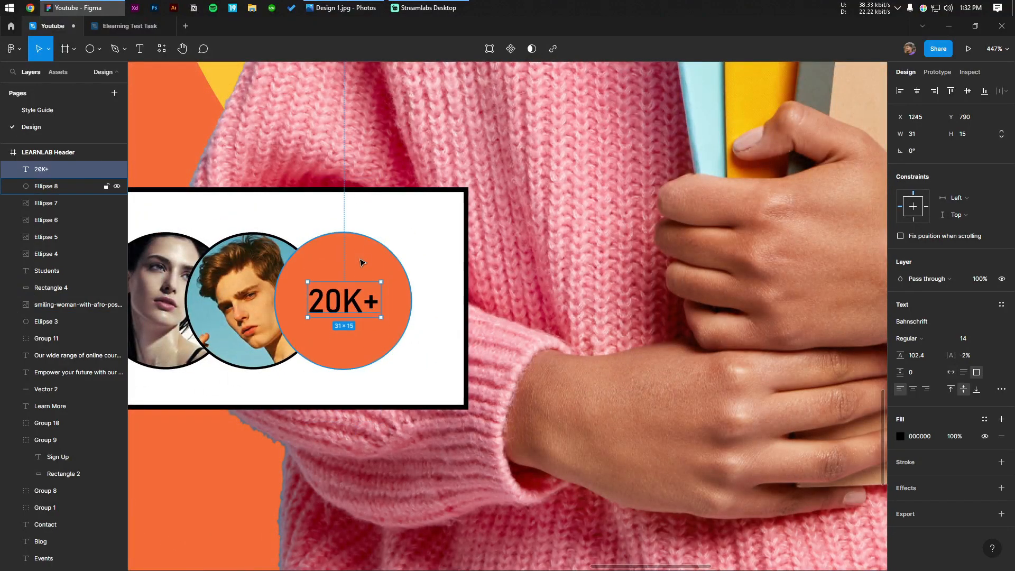
{"action": "left_click", "coordinate": [363, 266], "text": "shift"}
{"action": "scroll", "coordinate": [459, 350], "scroll_direction": "down", "scroll_amount": 5}
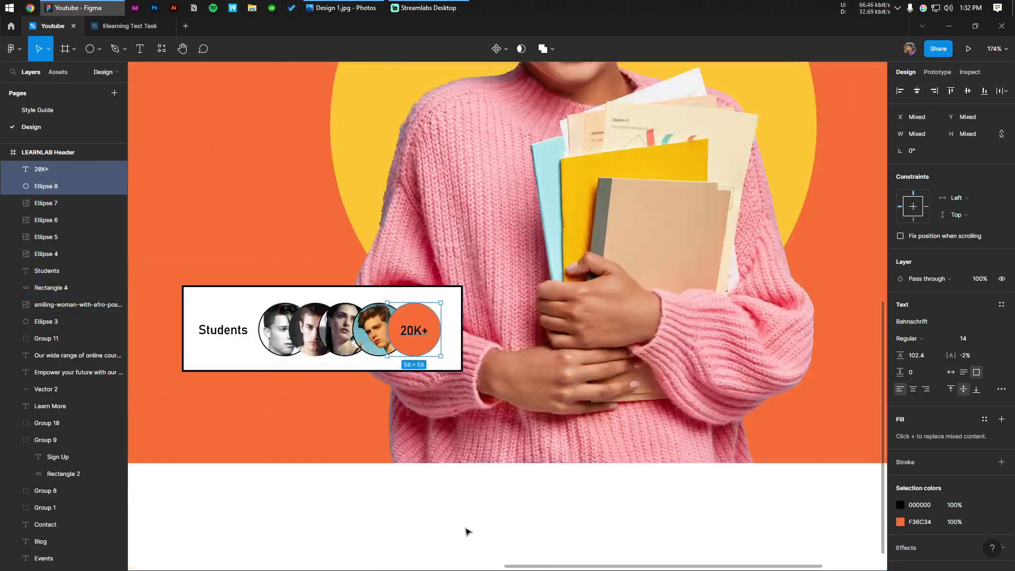
{"action": "left_click", "coordinate": [467, 531]}
{"action": "scroll", "coordinate": [418, 378], "scroll_direction": "up", "scroll_amount": 3}
{"action": "scroll", "coordinate": [455, 296], "scroll_direction": "down", "scroll_amount": 5}
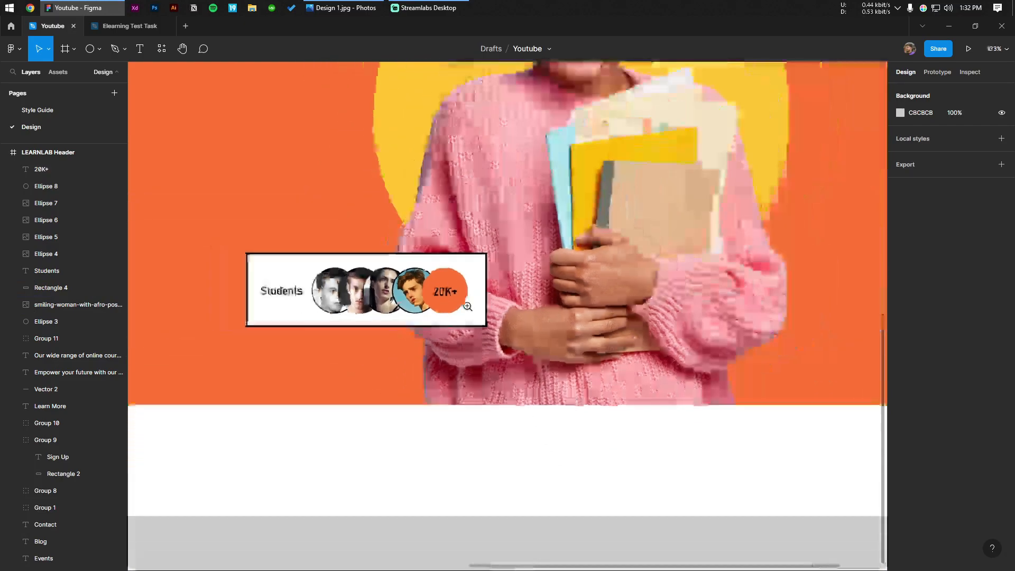
Round the white card rectangle's corners to a radius of 25 and resize the rectangle to about 305 × 98.
{"action": "left_click", "coordinate": [286, 292]}
{"action": "left_click", "coordinate": [327, 319]}
{"action": "scroll", "coordinate": [474, 251], "scroll_direction": "up", "scroll_amount": 4}
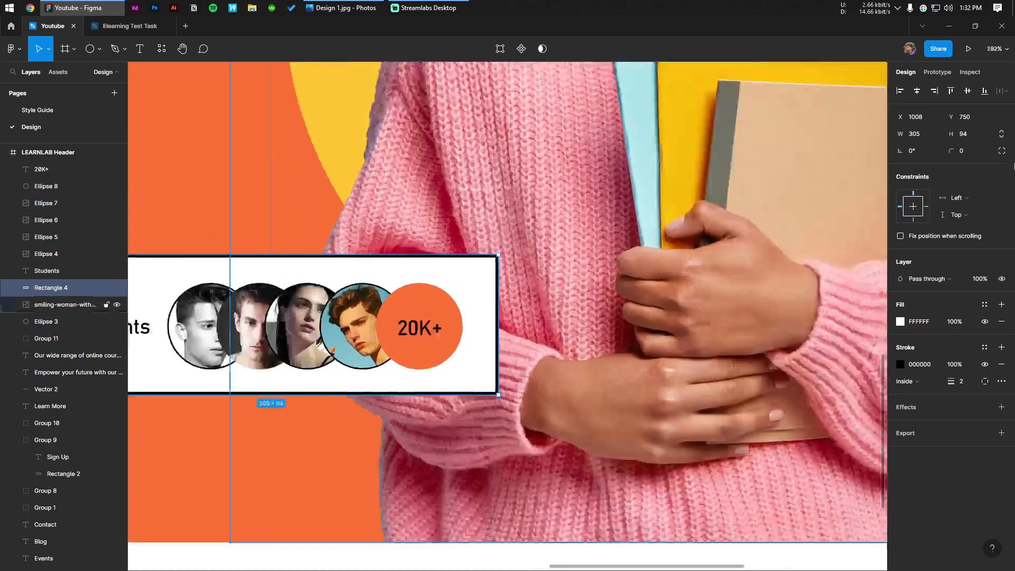
{"action": "left_click_drag", "start_coordinate": [964, 150], "coordinate": [153, 148]}
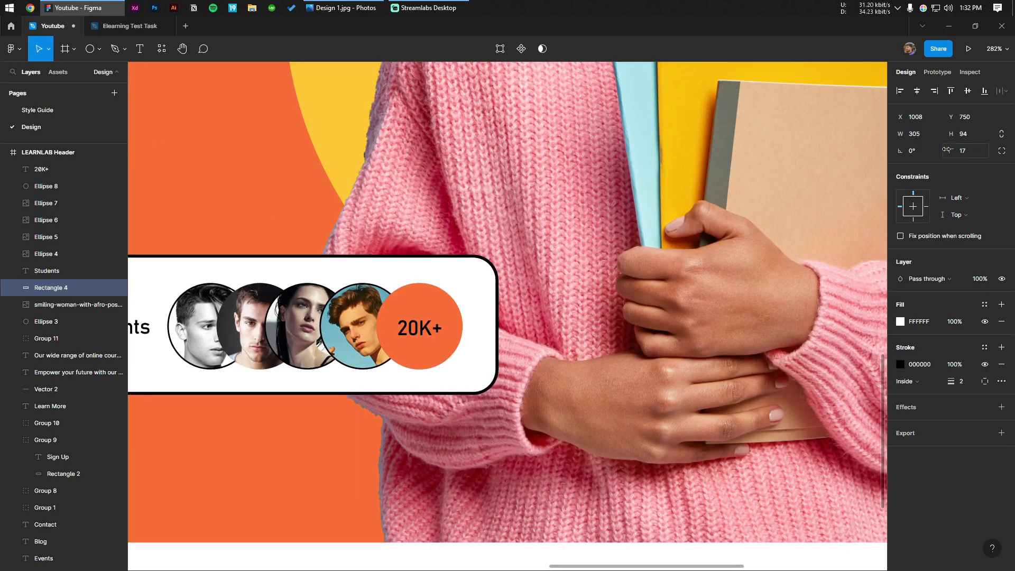
{"action": "scroll", "coordinate": [572, 254], "scroll_direction": "down", "scroll_amount": 5}
{"action": "scroll", "coordinate": [402, 222], "scroll_direction": "up", "scroll_amount": 4}
{"action": "left_click_drag", "start_coordinate": [442, 272], "coordinate": [490, 269]}
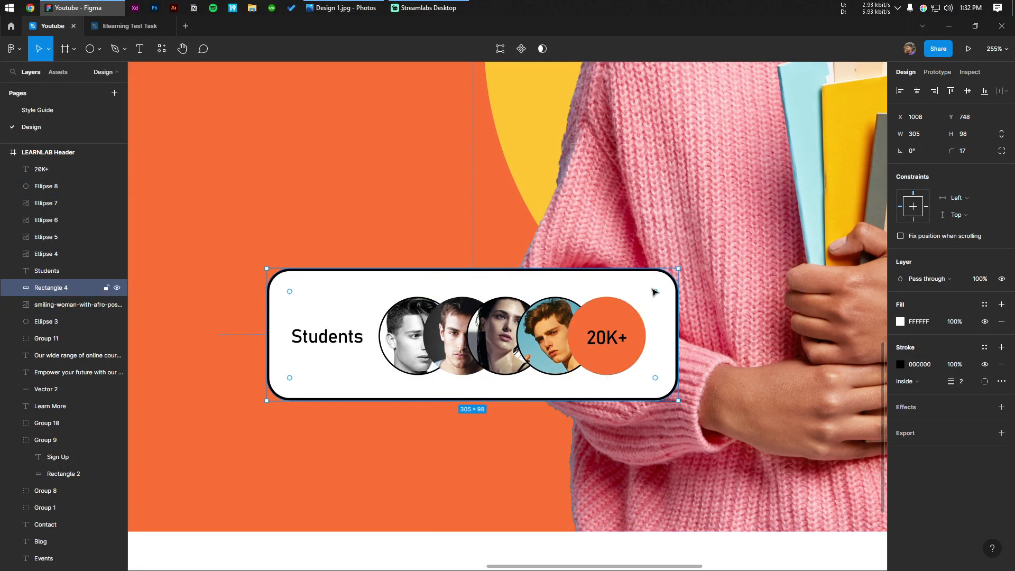
{"action": "left_click_drag", "start_coordinate": [654, 294], "coordinate": [664, 323]}
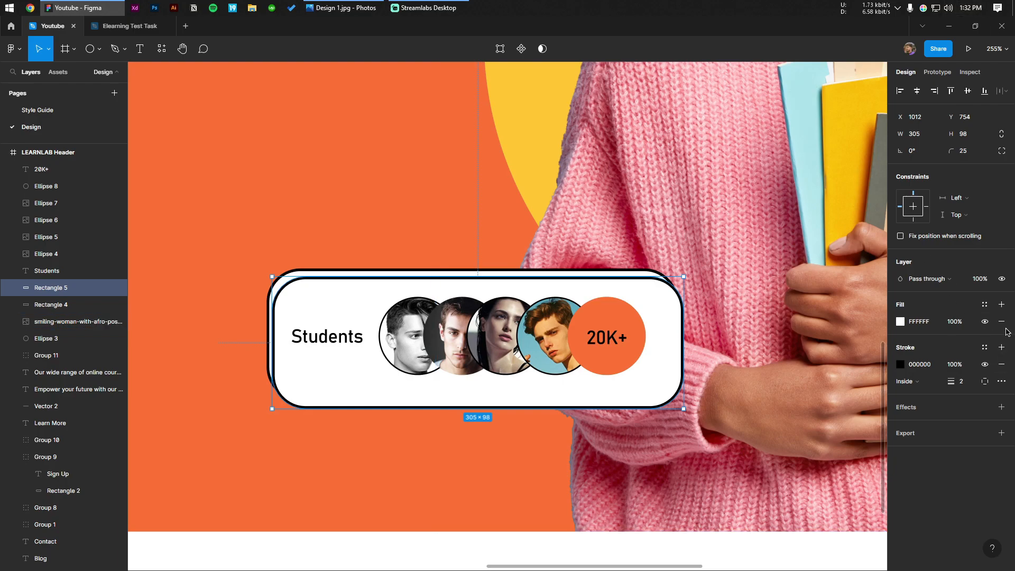
Make a duplicate of the white card rectangle, offset slightly down and right, filled with black 000000 and without a stroke.
{"action": "left_click", "coordinate": [900, 321]}
{"action": "left_click_drag", "start_coordinate": [777, 417], "coordinate": [655, 404]}
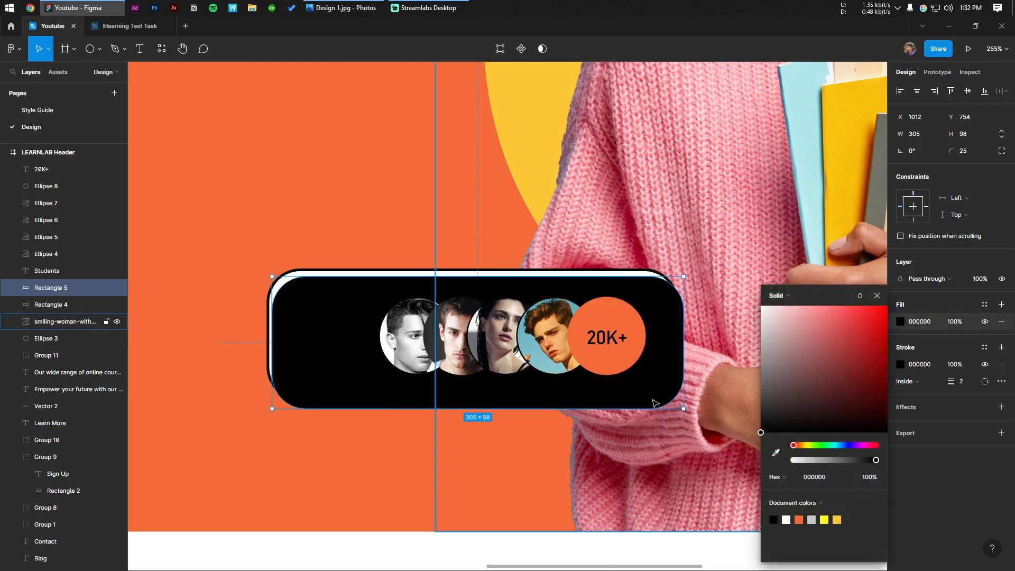
{"action": "left_click", "coordinate": [1001, 364]}
Place the black rectangle directly behind the white card in the layer order, above the woman image, as an offset shadow.
{"action": "key", "text": "ctrl+bracketleft"}
{"action": "key", "text": "ctrl+bracketleft"}
{"action": "key", "text": "ctrl+bracketleft"}
{"action": "key", "text": "ctrl+bracketleft"}
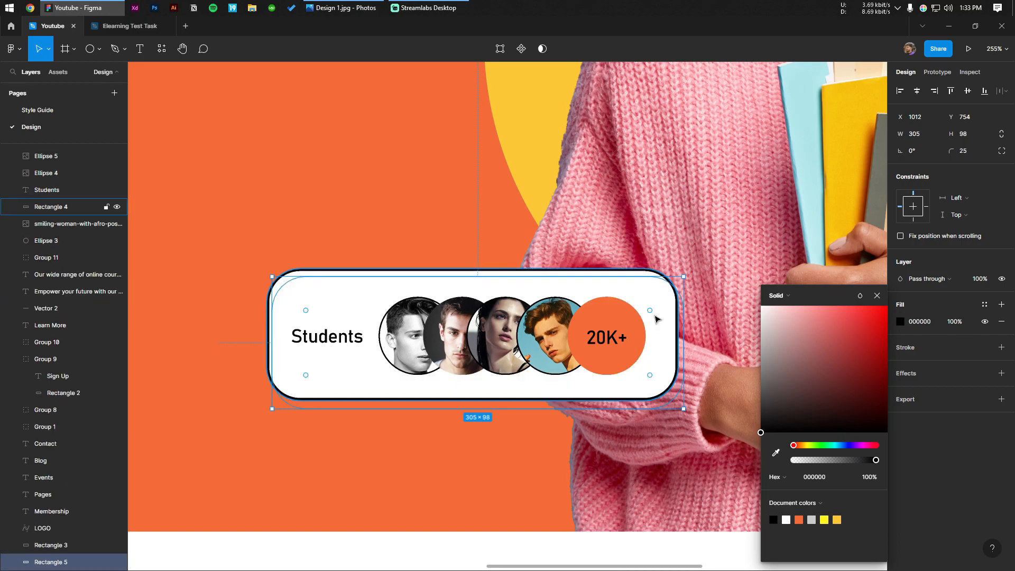
{"action": "key", "text": "ctrl+shift+bracketright"}
{"action": "key", "text": "ctrl+bracketleft"}
{"action": "key", "text": "ctrl+bracketleft"}
{"action": "key", "text": "ctrl+bracketleft"}
{"action": "key", "text": "ctrl+bracketleft"}
{"action": "key", "text": "ctrl+bracketleft"}
{"action": "key", "text": "ctrl+bracketleft"}
{"action": "key", "text": "ctrl+bracketleft"}
{"action": "key", "text": "ctrl+bracketleft"}
{"action": "scroll", "coordinate": [644, 438], "scroll_direction": "down", "scroll_amount": 5}
{"action": "key", "text": "Escape"}
{"action": "key", "text": "Escape"}
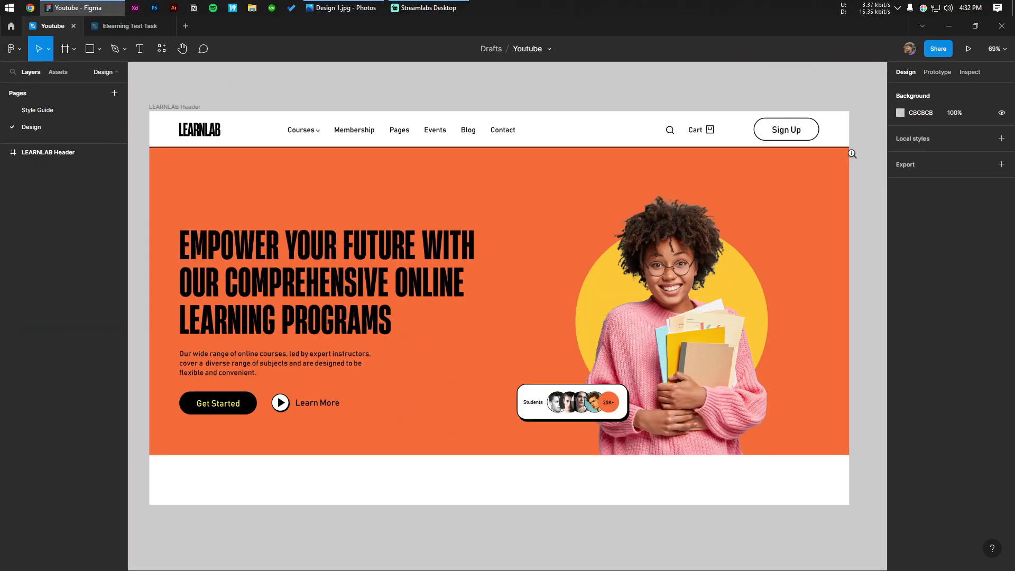
Inspect the upper and lower edges of the orange hero rectangle at the header line and the woman image.
{"action": "scroll", "coordinate": [852, 154], "scroll_direction": "up", "scroll_amount": 10}
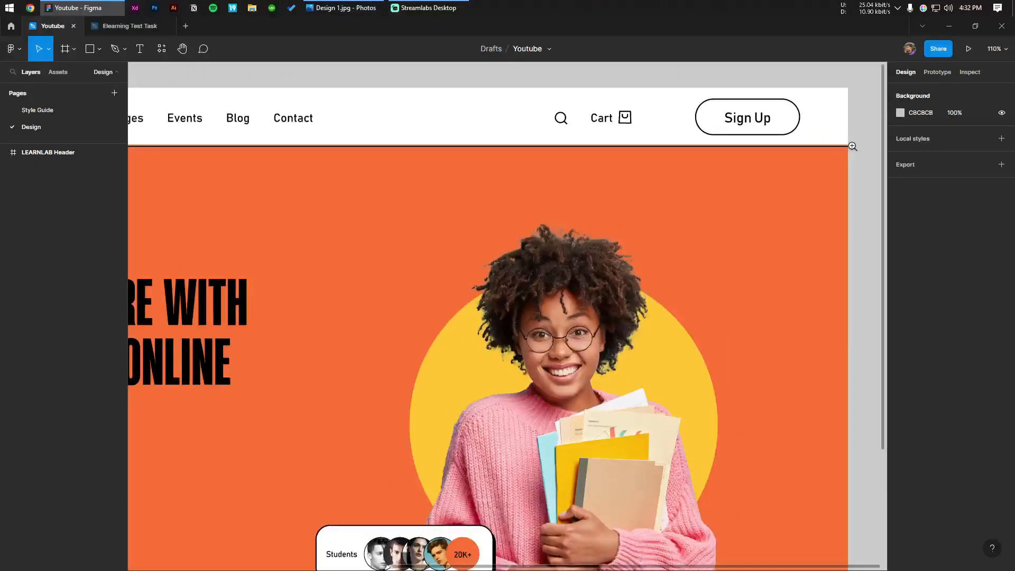
{"action": "left_click", "coordinate": [788, 186]}
{"action": "scroll", "coordinate": [797, 187], "scroll_direction": "up", "scroll_amount": 5}
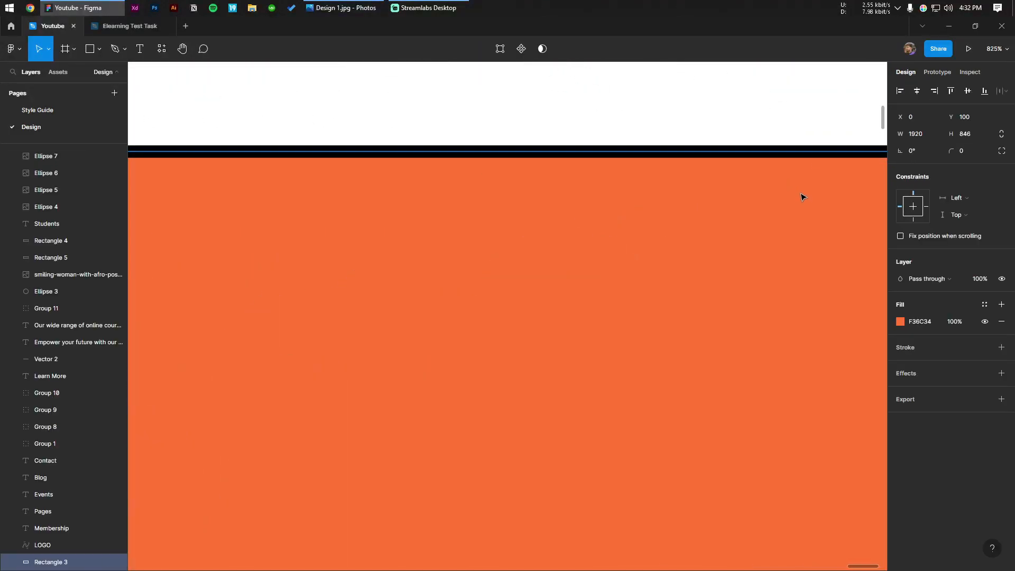
{"action": "scroll", "coordinate": [773, 184], "scroll_direction": "down", "scroll_amount": 10}
{"action": "left_click", "coordinate": [820, 188]}
{"action": "scroll", "coordinate": [820, 188], "scroll_direction": "down", "scroll_amount": 2}
{"action": "left_click_drag", "start_coordinate": [716, 273], "coordinate": [730, 151]}
{"action": "scroll", "coordinate": [673, 419], "scroll_direction": "up", "scroll_amount": 10}
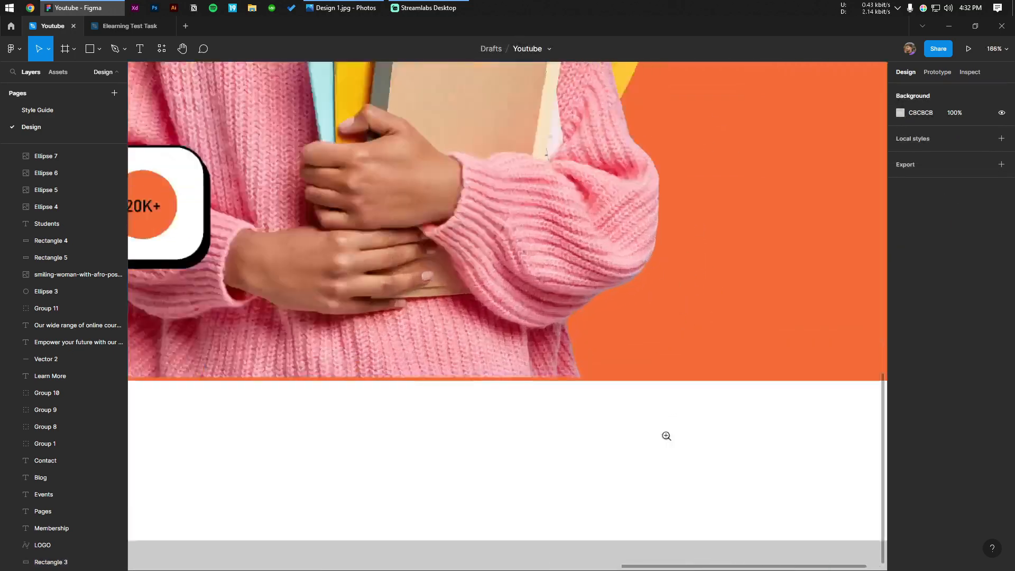
{"action": "left_click", "coordinate": [534, 315]}
{"action": "scroll", "coordinate": [462, 339], "scroll_direction": "down", "scroll_amount": 10}
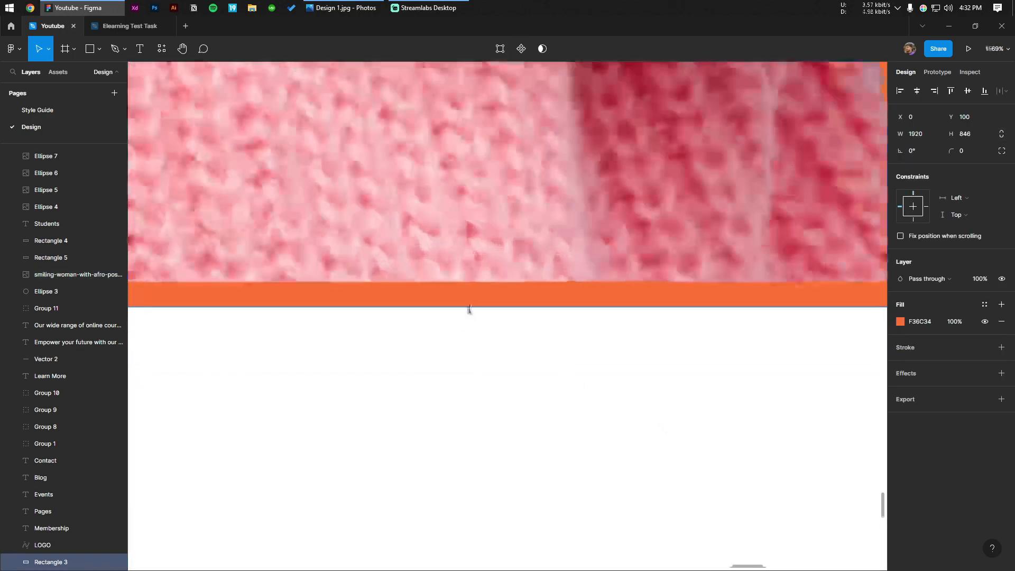
{"action": "left_click", "coordinate": [463, 319]}
{"action": "scroll", "coordinate": [462, 319], "scroll_direction": "up", "scroll_amount": 5}
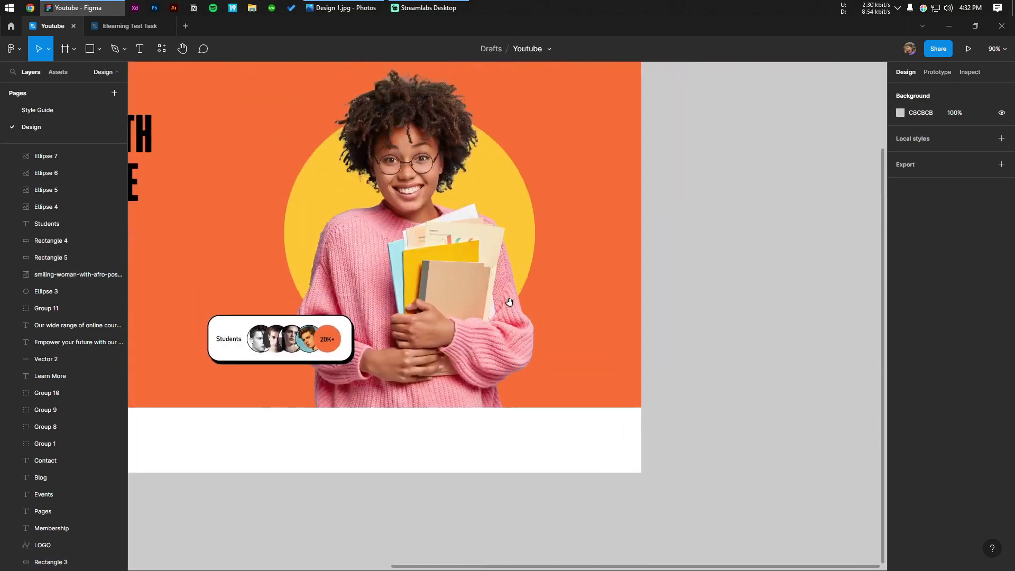
Draw a rectangle beside the woman over the yellow circle's edge, resize it to about 210 × 202 and adjust its position.
{"action": "left_click", "coordinate": [99, 49]}
{"action": "left_click", "coordinate": [58, 75]}
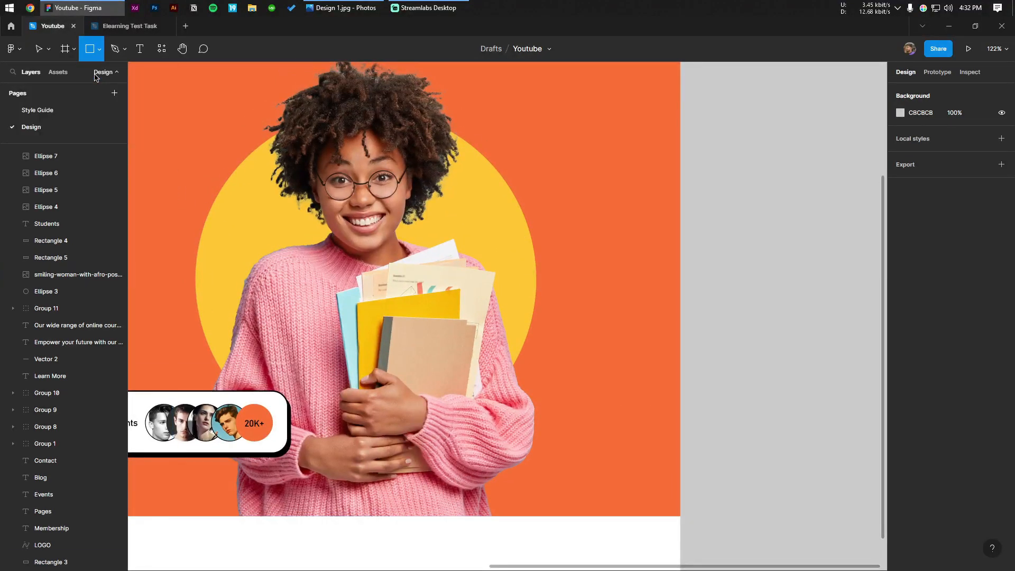
{"action": "scroll", "coordinate": [469, 220], "scroll_direction": "up", "scroll_amount": 3}
{"action": "left_click_drag", "start_coordinate": [373, 164], "coordinate": [545, 295]}
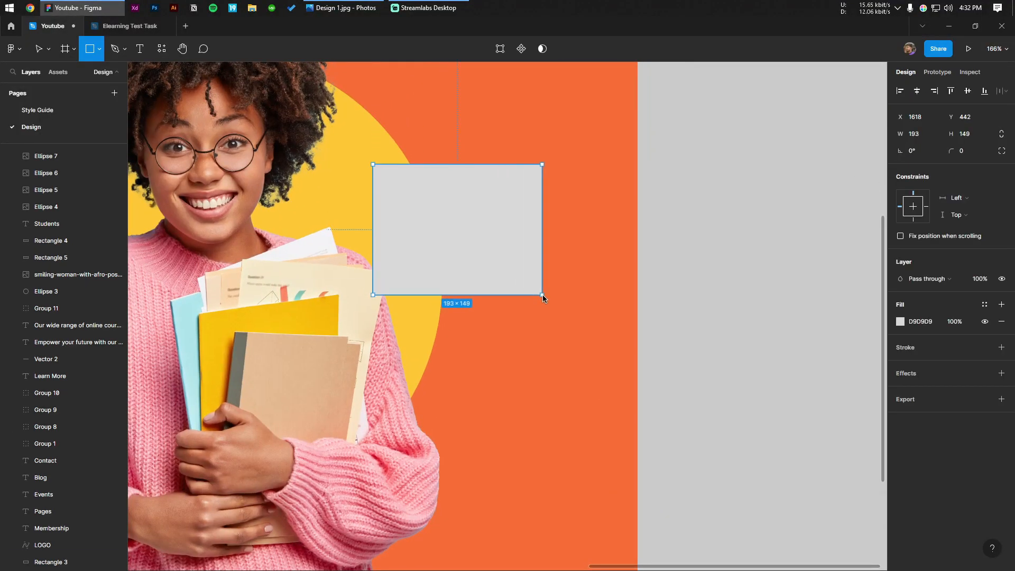
{"action": "scroll", "coordinate": [500, 260], "scroll_direction": "down", "scroll_amount": 3}
{"action": "scroll", "coordinate": [500, 260], "scroll_direction": "down", "scroll_amount": 3}
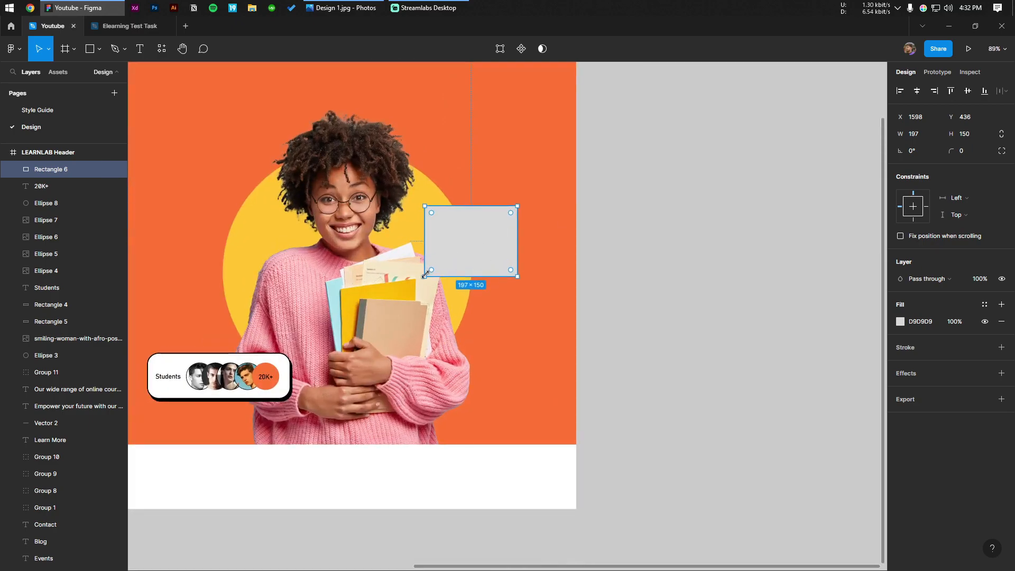
{"action": "left_click_drag", "start_coordinate": [421, 295], "coordinate": [418, 295]}
{"action": "left_click_drag", "start_coordinate": [462, 276], "coordinate": [455, 272]}
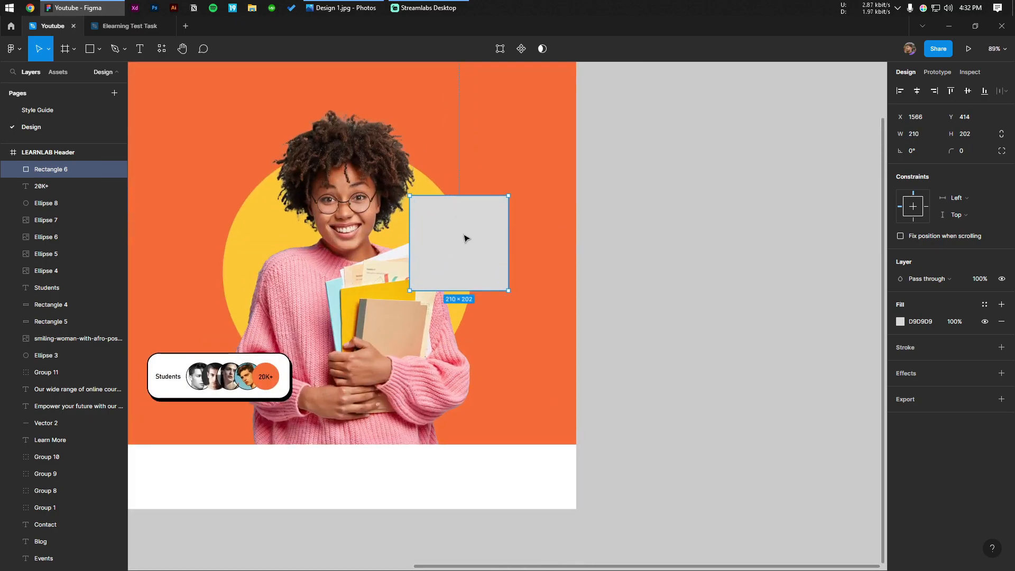
{"action": "left_click_drag", "start_coordinate": [463, 235], "coordinate": [468, 246]}
Fill the new rectangle beside the woman with white.
{"action": "left_click", "coordinate": [900, 322]}
{"action": "left_click_drag", "start_coordinate": [814, 323], "coordinate": [724, 279]}
{"action": "left_click", "coordinate": [703, 279]}
Copy the "Students" label onto the new white card, change its text to "Expert Teacher" and widen its text box to 100.
{"action": "left_click_drag", "start_coordinate": [173, 377], "coordinate": [439, 218]}
{"action": "scroll", "coordinate": [439, 220], "scroll_direction": "up", "scroll_amount": 5}
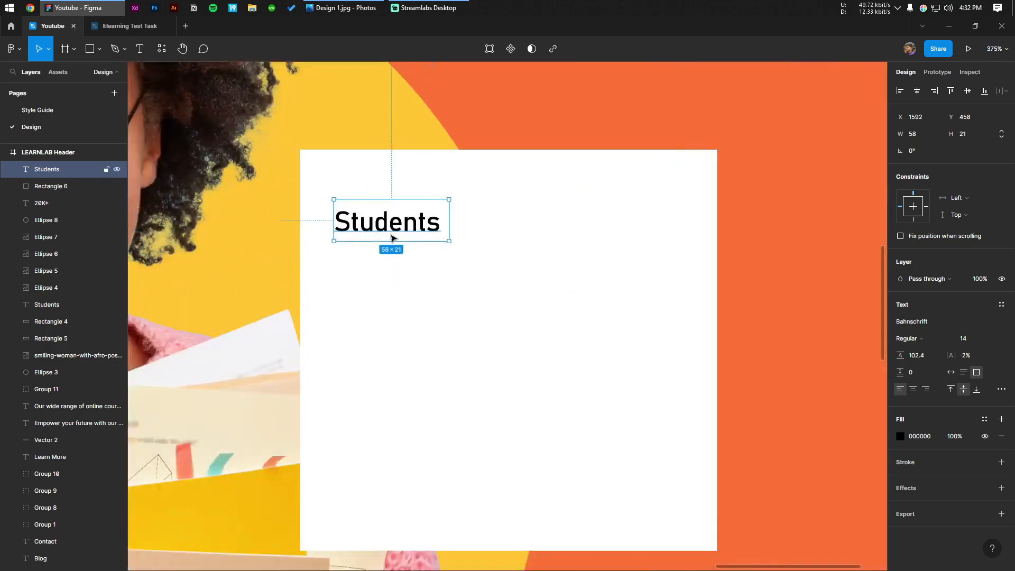
{"action": "double_click", "coordinate": [389, 217]}
{"action": "type", "text": "Exp"}
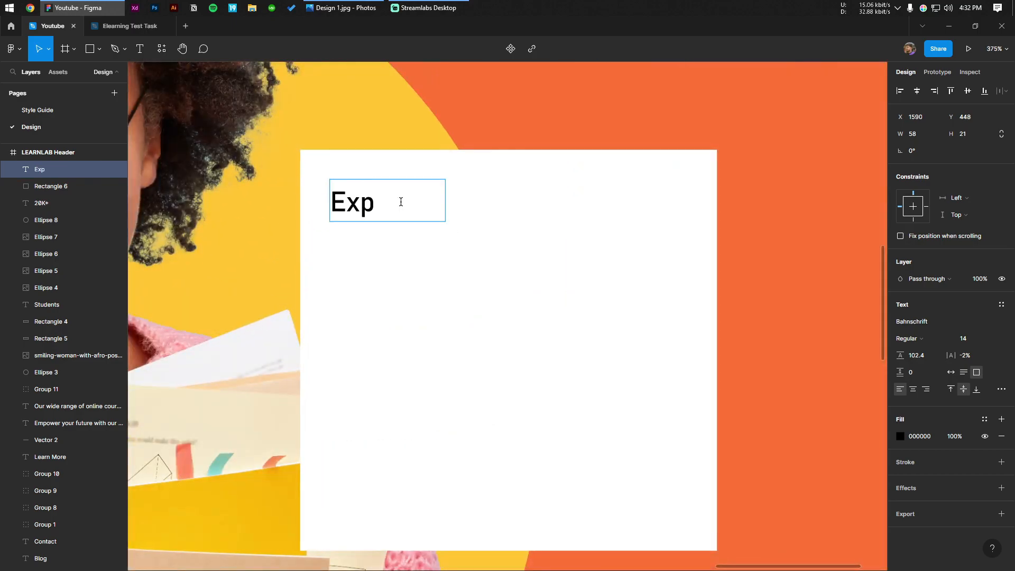
{"action": "type", "text": "ert Teacher"}
{"action": "key", "text": "Escape"}
{"action": "left_click_drag", "start_coordinate": [502, 198], "coordinate": [529, 195]}
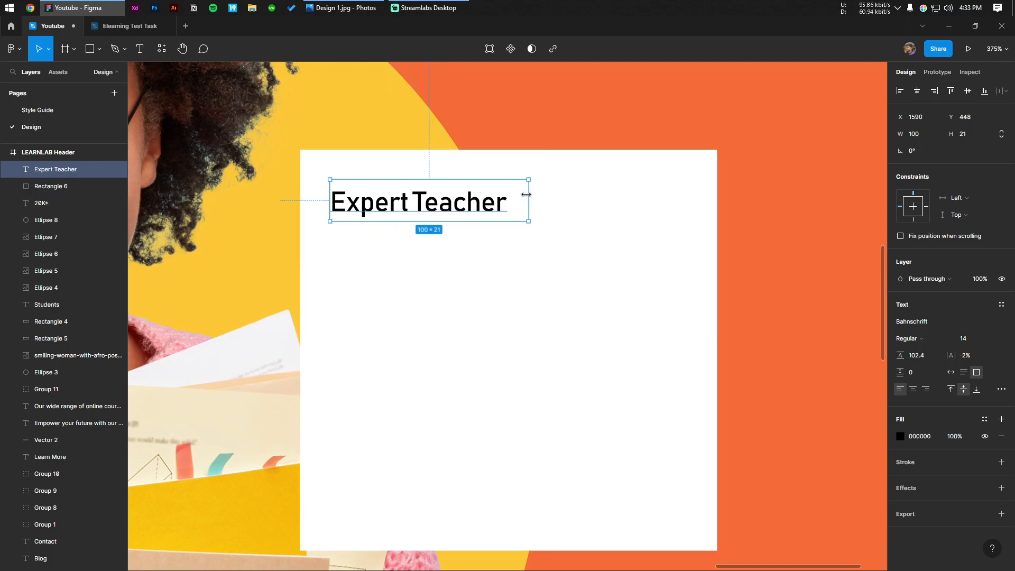
Draw a circle about 39 × 39 below the "Expert Teacher" heading, aligned near its left edge.
{"action": "scroll", "coordinate": [492, 220], "scroll_direction": "up", "scroll_amount": 3}
{"action": "left_click", "coordinate": [100, 48]}
{"action": "left_click", "coordinate": [53, 109]}
{"action": "mouse_move", "coordinate": [342, 277]}
{"action": "left_mouse_down"}
{"action": "mouse_move", "coordinate": [436, 341]}
{"action": "mouse_move", "coordinate": [357, 300]}
{"action": "left_mouse_up"}
{"action": "scroll", "coordinate": [357, 299], "scroll_direction": "down", "scroll_amount": 5}
{"action": "left_click", "coordinate": [698, 317]}
{"action": "scroll", "coordinate": [465, 444], "scroll_direction": "up", "scroll_amount": 3}
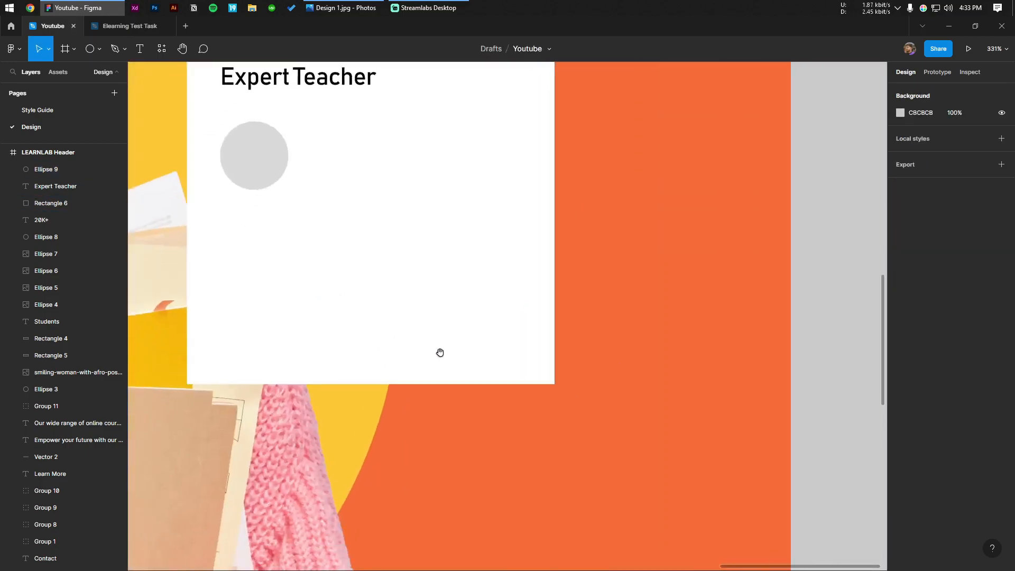
Duplicate the circle twice straight down to form a column of three circles in the card.
{"action": "left_click", "coordinate": [270, 151]}
{"action": "left_click_drag", "start_coordinate": [269, 151], "coordinate": [271, 240]}
{"action": "left_click_drag", "start_coordinate": [271, 240], "coordinate": [270, 326]}
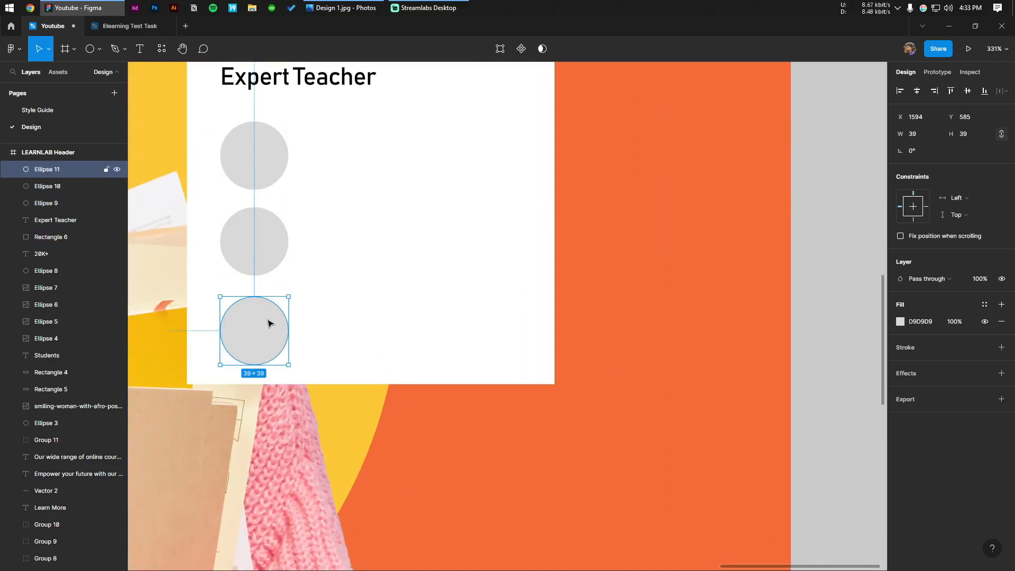
Distribute the three circles evenly in the vertical direction and set the spacing between them to 9.
{"action": "scroll", "coordinate": [270, 327], "scroll_direction": "down", "scroll_amount": 3}
{"action": "left_click", "coordinate": [266, 273], "text": "shift"}
{"action": "left_click", "coordinate": [264, 207], "text": "shift"}
{"action": "left_click", "coordinate": [1004, 91]}
{"action": "left_click", "coordinate": [931, 127]}
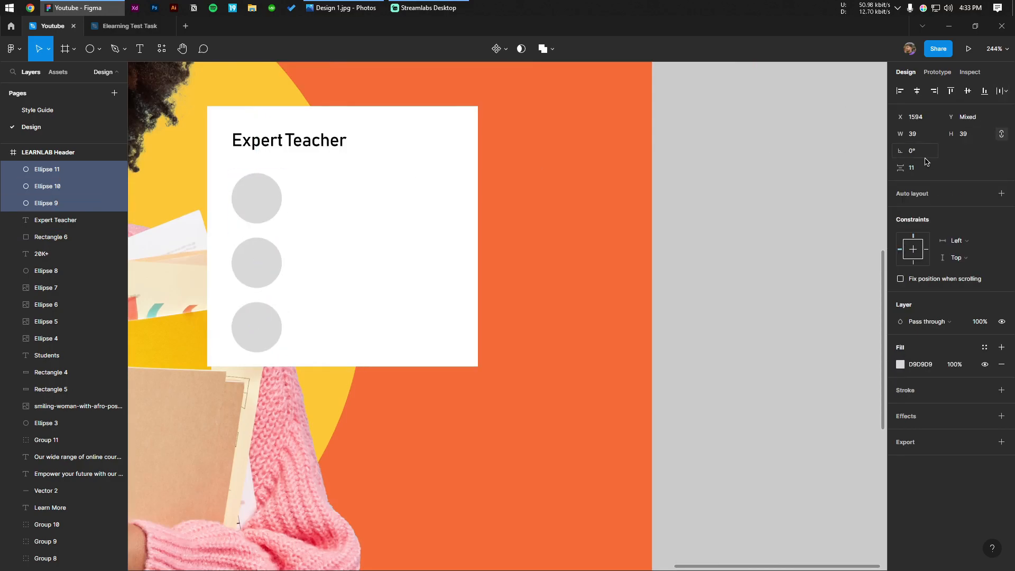
{"action": "key", "text": "Down"}
{"action": "key", "text": "Down"}
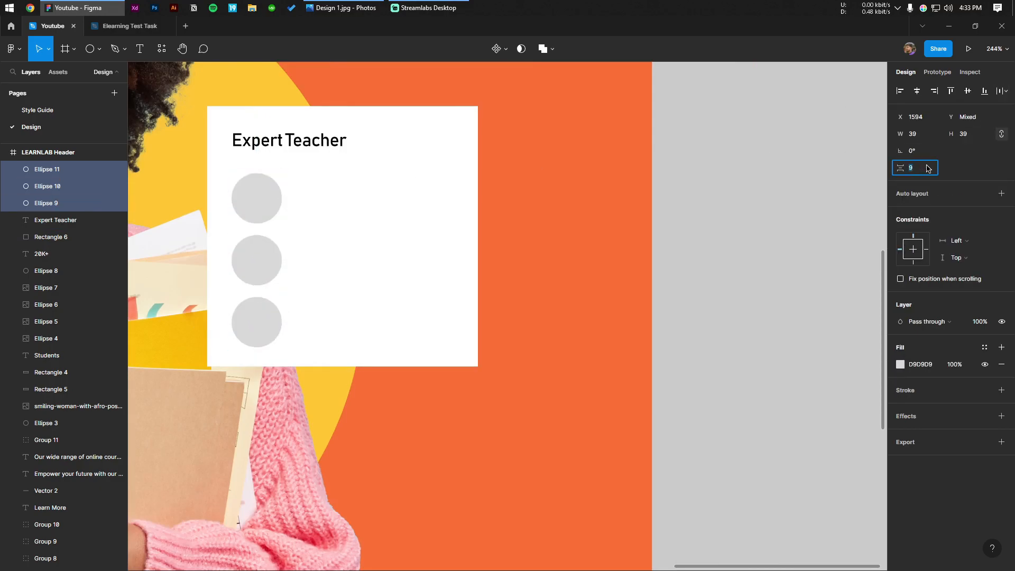
{"action": "left_click", "coordinate": [746, 245]}
{"action": "scroll", "coordinate": [671, 247], "scroll_direction": "down", "scroll_amount": 4}
{"action": "scroll", "coordinate": [671, 247], "scroll_direction": "up", "scroll_amount": 4}
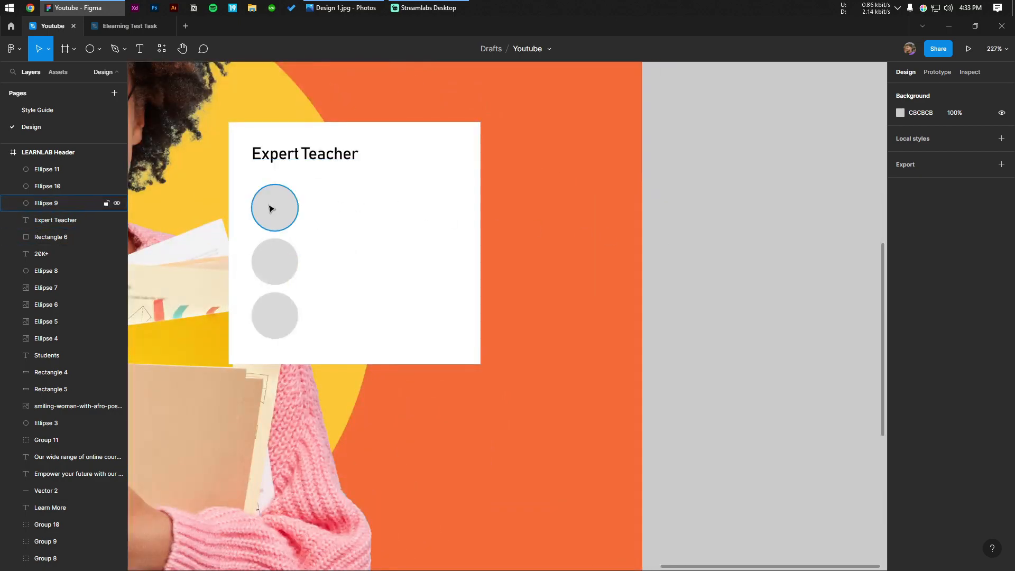
Fill the uppermost circle with the hero section's orange and the middle circle with magenta.
{"action": "left_click", "coordinate": [269, 209]}
{"action": "left_click", "coordinate": [902, 321]}
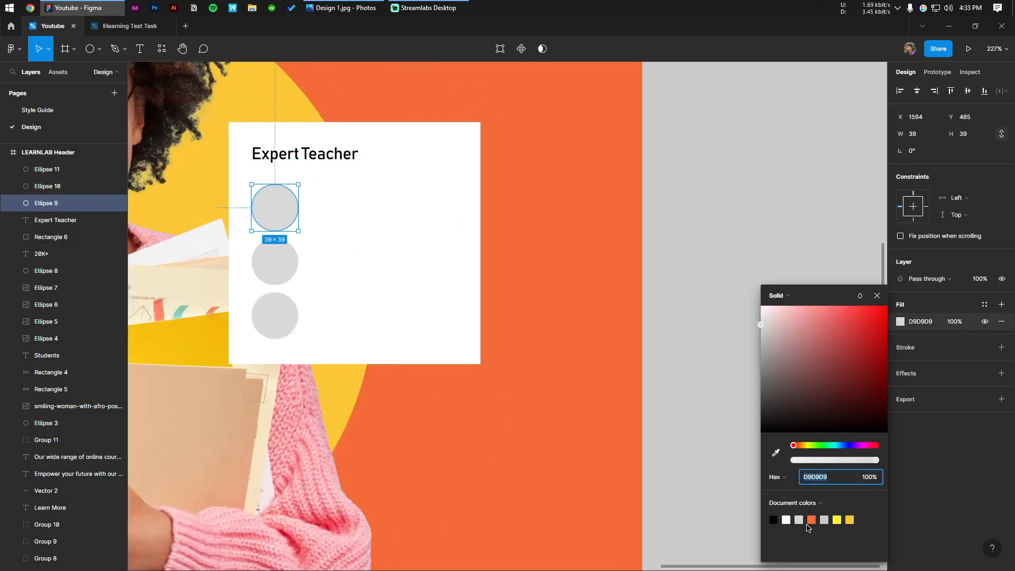
{"action": "left_click", "coordinate": [812, 520]}
{"action": "left_click", "coordinate": [289, 262]}
{"action": "left_click", "coordinate": [901, 322]}
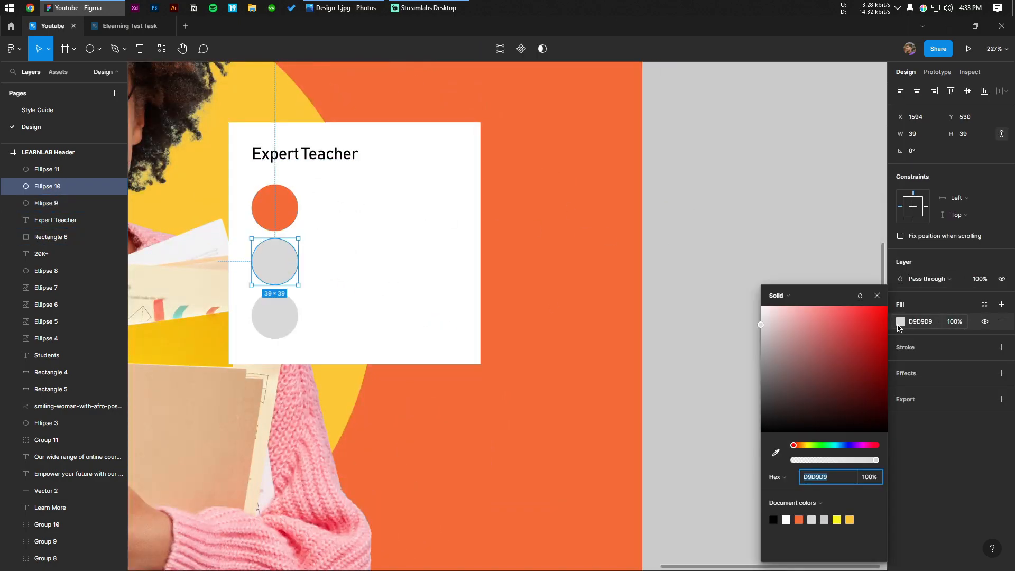
{"action": "left_click", "coordinate": [799, 520]}
{"action": "left_click_drag", "start_coordinate": [806, 446], "coordinate": [864, 445]}
Fill the lowest circle with blue-violet by shifting the hue of the document's orange.
{"action": "left_click", "coordinate": [274, 318]}
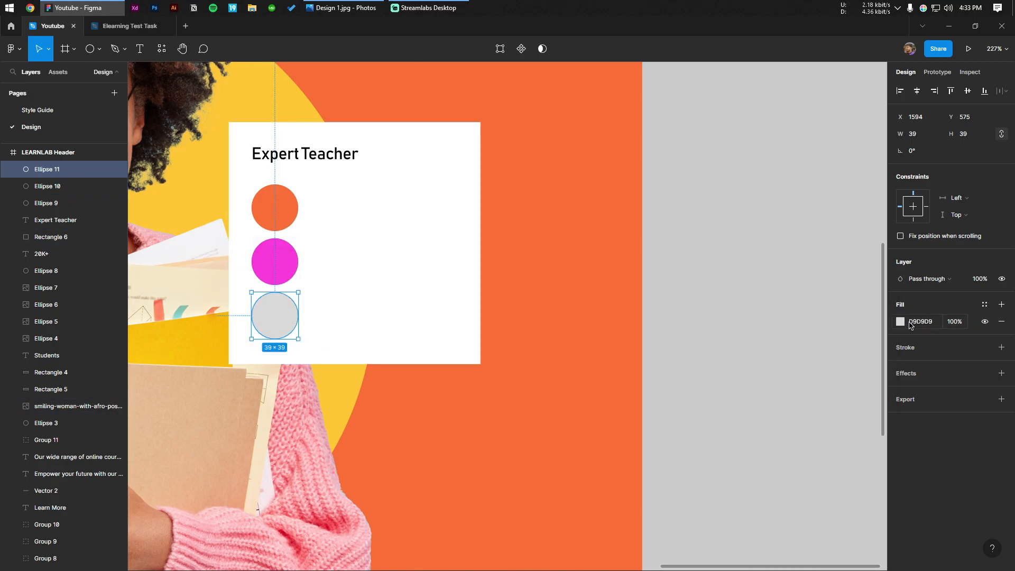
{"action": "left_click", "coordinate": [901, 322]}
{"action": "left_click", "coordinate": [799, 520]}
{"action": "left_click_drag", "start_coordinate": [831, 448], "coordinate": [851, 445]}
{"action": "left_click", "coordinate": [744, 247]}
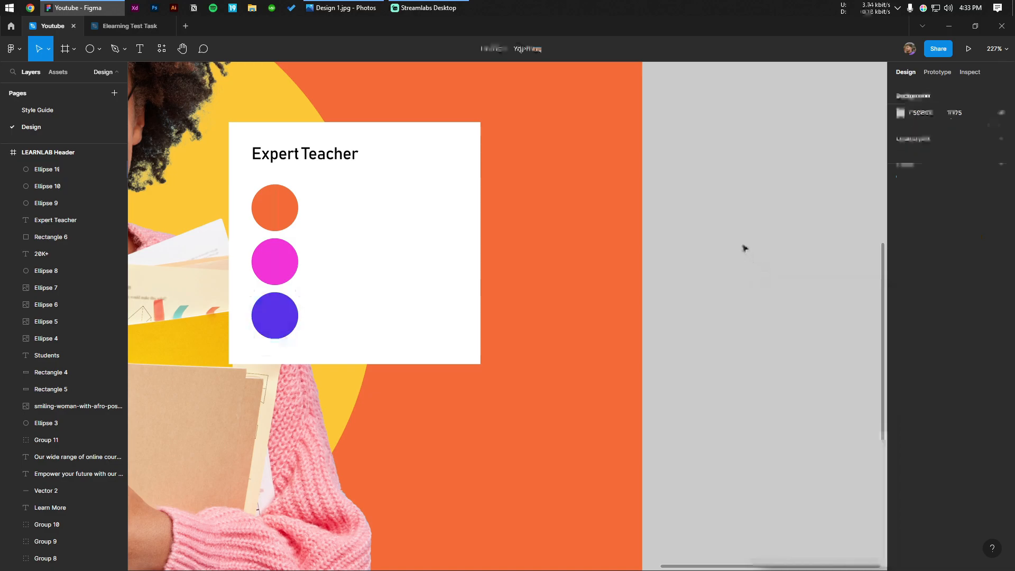
Draw a placeholder bar about 107 × 8 beside the orange circle, duplicate it just below and shorten the lower bar.
{"action": "scroll", "coordinate": [331, 240], "scroll_direction": "up", "scroll_amount": 5, "text": "ctrl"}
{"action": "left_click", "coordinate": [99, 49]}
{"action": "left_click", "coordinate": [93, 74]}
{"action": "scroll", "coordinate": [278, 170], "scroll_direction": "up", "scroll_amount": 3, "text": "ctrl"}
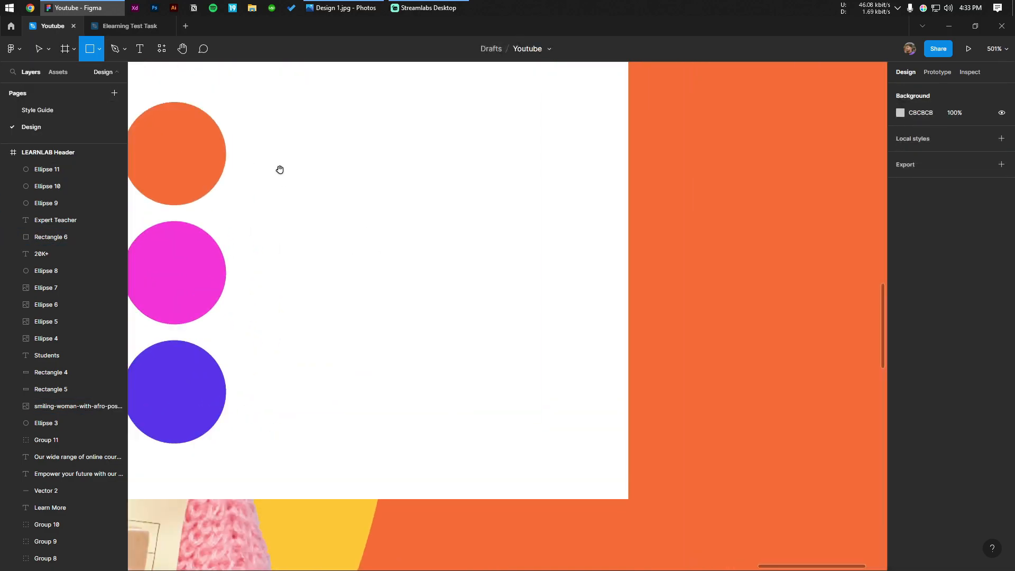
{"action": "scroll", "coordinate": [283, 185], "scroll_direction": "up", "scroll_amount": 2}
{"action": "left_click_drag", "start_coordinate": [306, 196], "coordinate": [490, 239]}
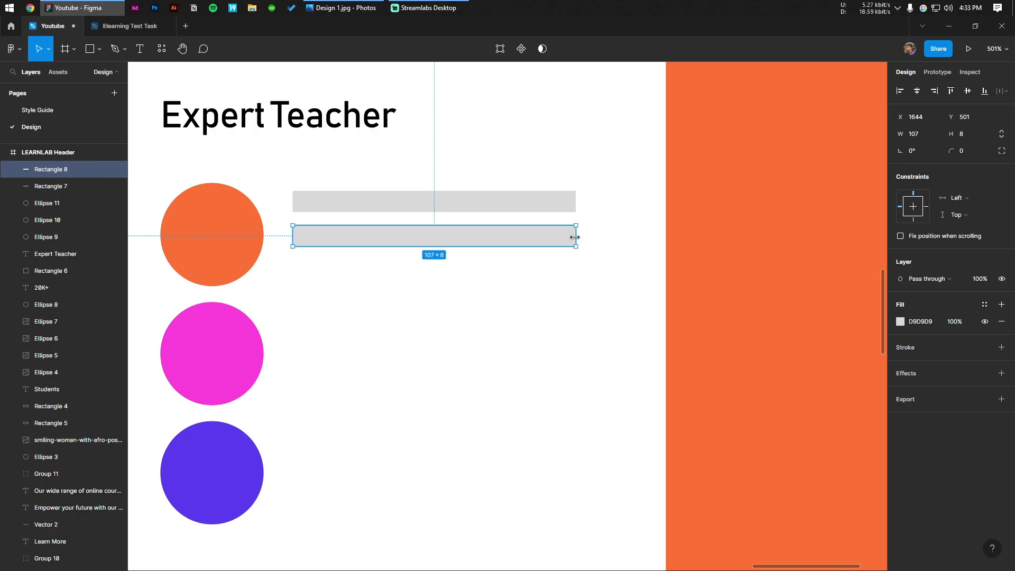
{"action": "left_click_drag", "start_coordinate": [574, 237], "coordinate": [489, 237]}
Group the two placeholder bars and align the group vertically with the centre of the orange circle.
{"action": "left_click", "coordinate": [428, 203], "text": "shift"}
{"action": "key", "text": "ctrl+g"}
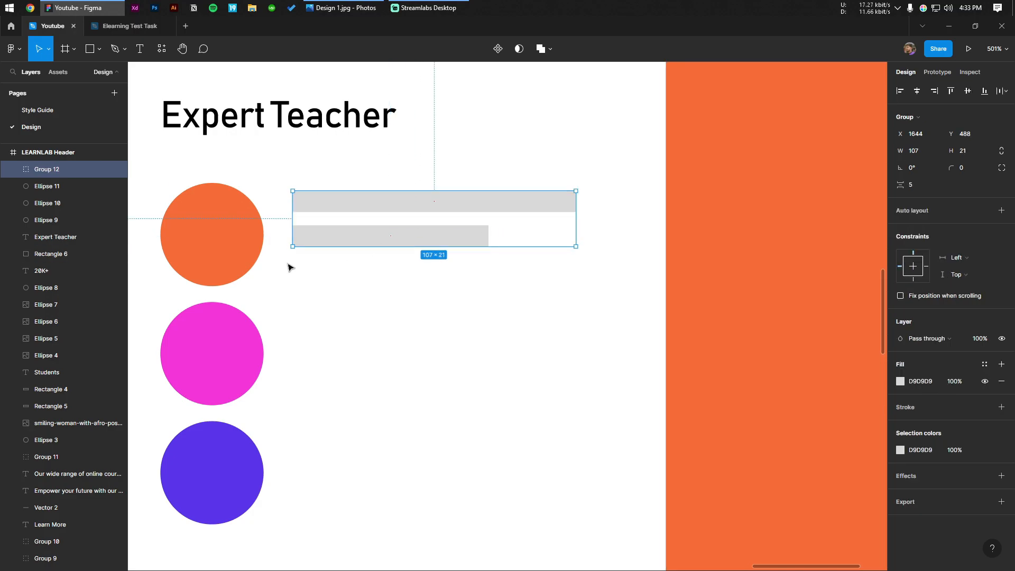
{"action": "left_click", "coordinate": [242, 247], "text": "shift"}
{"action": "left_click", "coordinate": [968, 92]}
{"action": "scroll", "coordinate": [782, 251], "scroll_direction": "down", "scroll_amount": 5}
{"action": "left_click", "coordinate": [617, 277]}
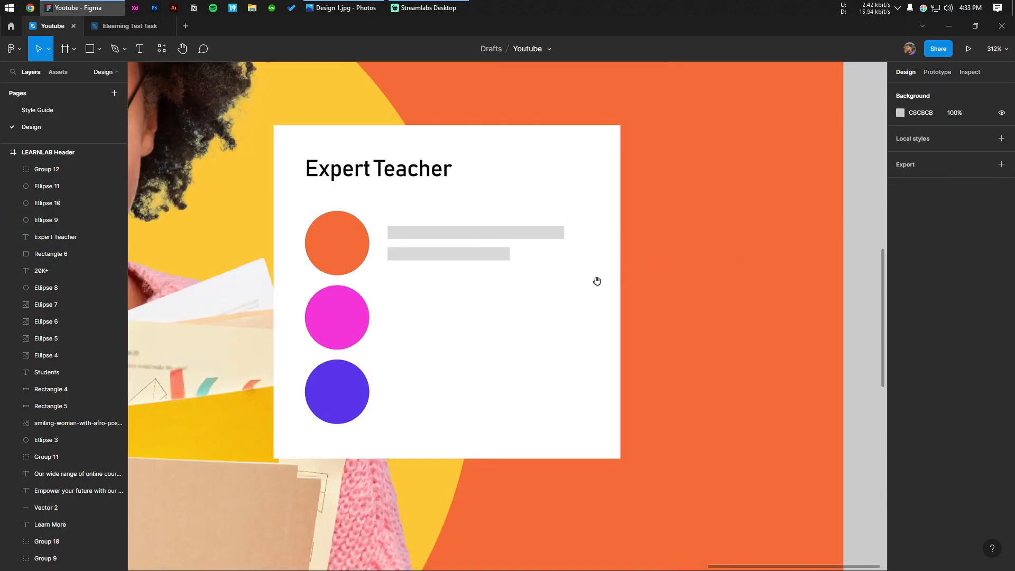
Duplicate the bar group beside the magenta circle and again beside the blue-violet circle, each centred on its circle.
{"action": "scroll", "coordinate": [427, 220], "scroll_direction": "up", "scroll_amount": 4}
{"action": "scroll", "coordinate": [409, 238], "scroll_direction": "down", "scroll_amount": 1}
{"action": "left_click_drag", "start_coordinate": [421, 211], "coordinate": [416, 324], "text": "alt"}
{"action": "scroll", "coordinate": [438, 234], "scroll_direction": "down", "scroll_amount": 2}
{"action": "left_click_drag", "start_coordinate": [439, 234], "coordinate": [433, 324], "text": "alt"}
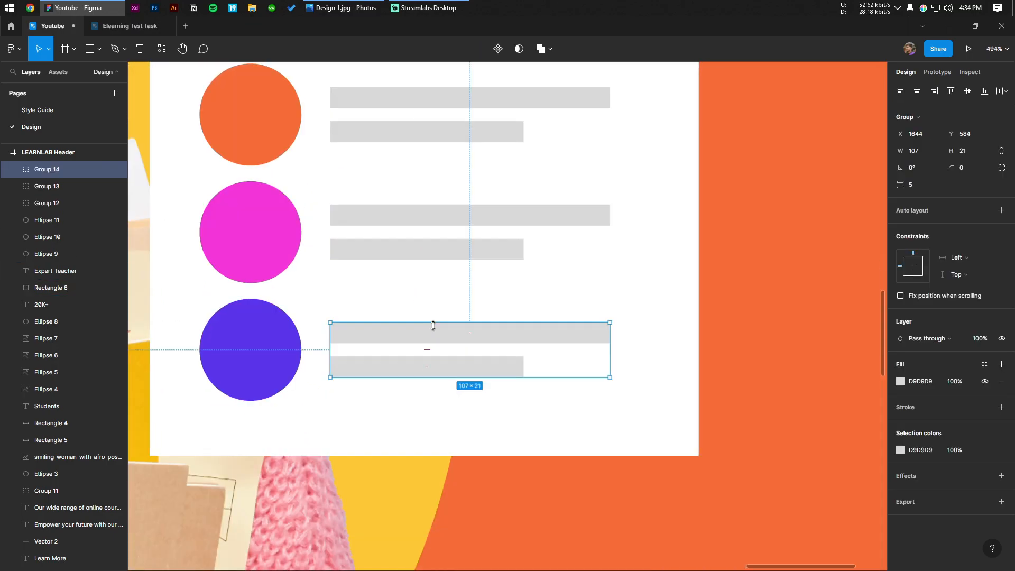
Round the corners of all three bar groups with a radius of 75.
{"action": "scroll", "coordinate": [433, 325], "scroll_direction": "down", "scroll_amount": 3}
{"action": "left_click", "coordinate": [444, 281], "text": "shift"}
{"action": "left_click", "coordinate": [444, 218], "text": "shift"}
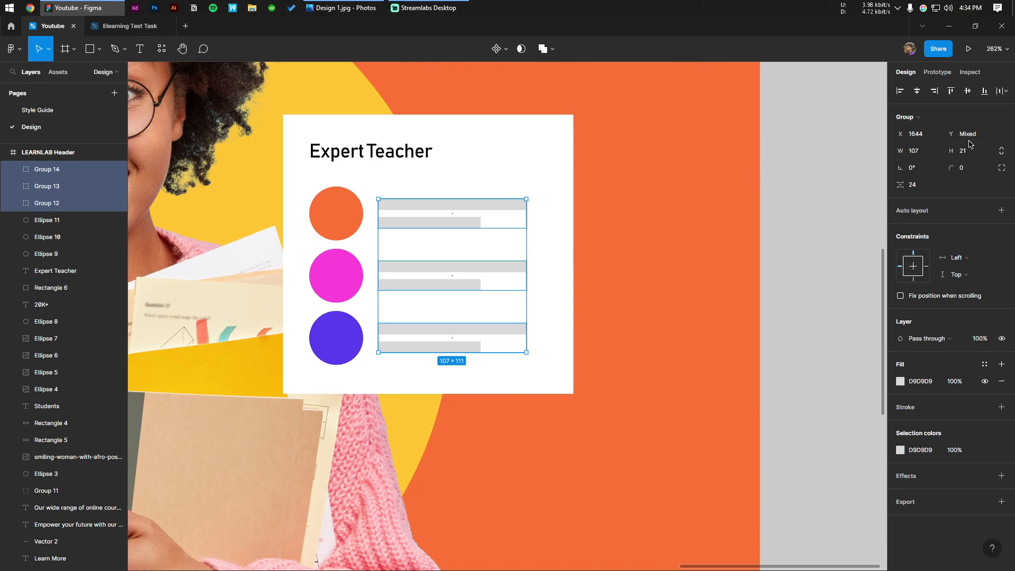
{"action": "left_click_drag", "start_coordinate": [955, 168], "coordinate": [635, 172]}
{"action": "left_click", "coordinate": [810, 245]}
{"action": "scroll", "coordinate": [810, 247], "scroll_direction": "down", "scroll_amount": 3}
{"action": "left_click_drag", "start_coordinate": [757, 262], "coordinate": [592, 265]}
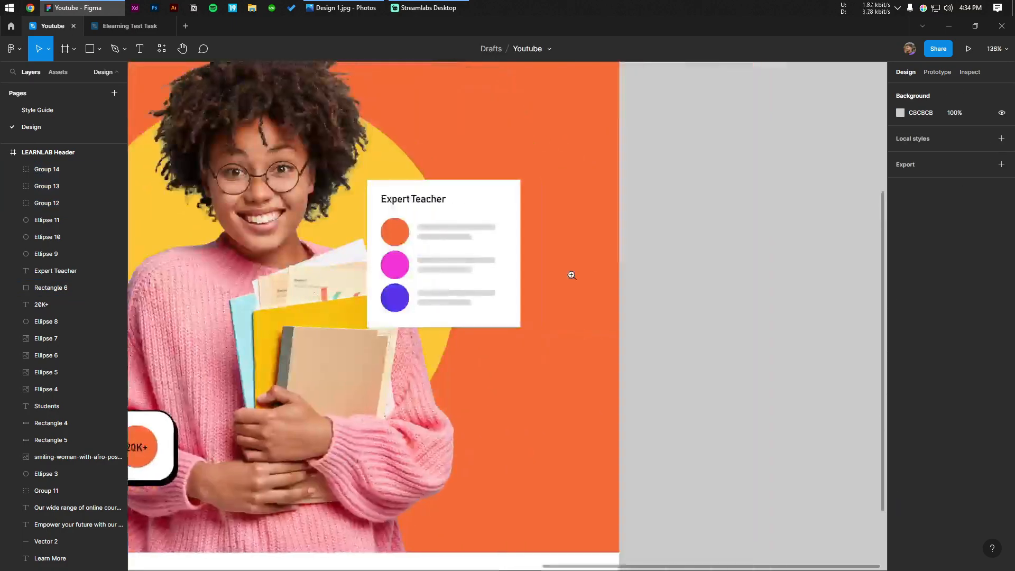
Recolour all three bar groups to F0F0F0 and move them closer to the circles, to X 1640.
{"action": "scroll", "coordinate": [518, 296], "scroll_direction": "up", "scroll_amount": 2}
{"action": "left_click", "coordinate": [438, 295]}
{"action": "left_click", "coordinate": [408, 247], "text": "shift"}
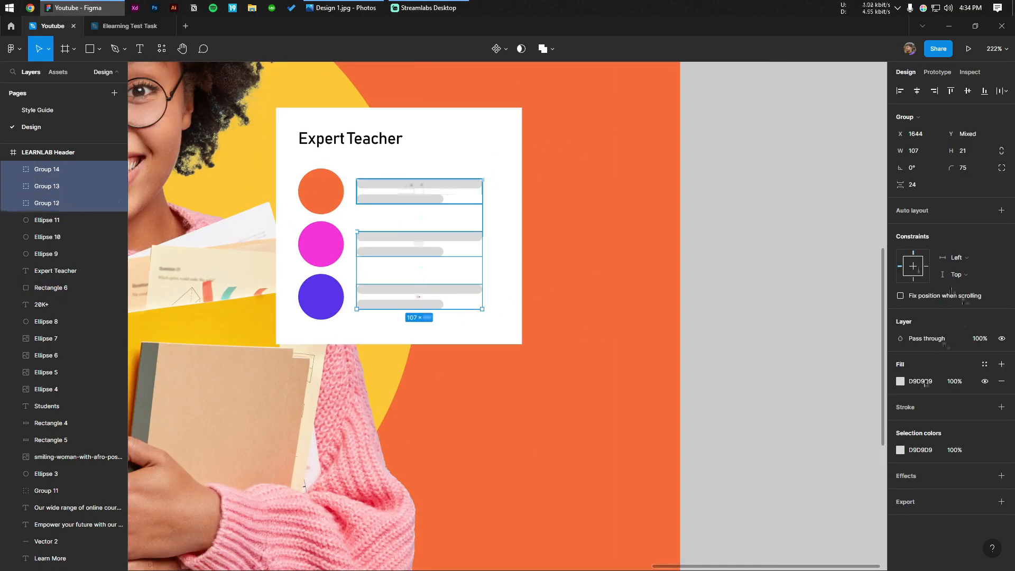
{"action": "left_click", "coordinate": [900, 450]}
{"action": "left_click_drag", "start_coordinate": [781, 324], "coordinate": [758, 327]}
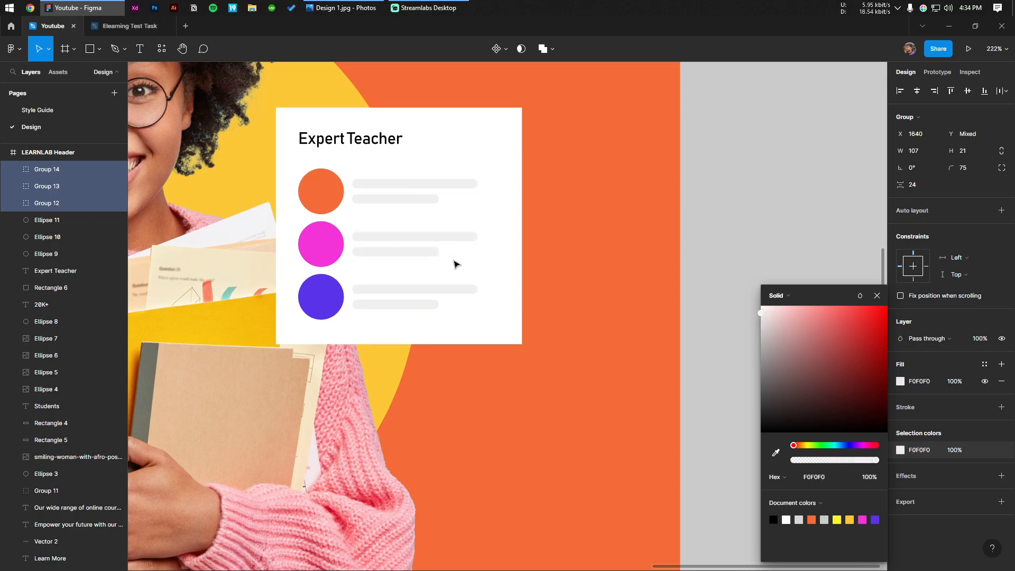
{"action": "left_click", "coordinate": [741, 223]}
Duplicate the white Expert Teacher card background and offset the copy diagonally down and right to X 1585, Y 442.
{"action": "scroll", "coordinate": [311, 217], "scroll_direction": "up", "scroll_amount": 5}
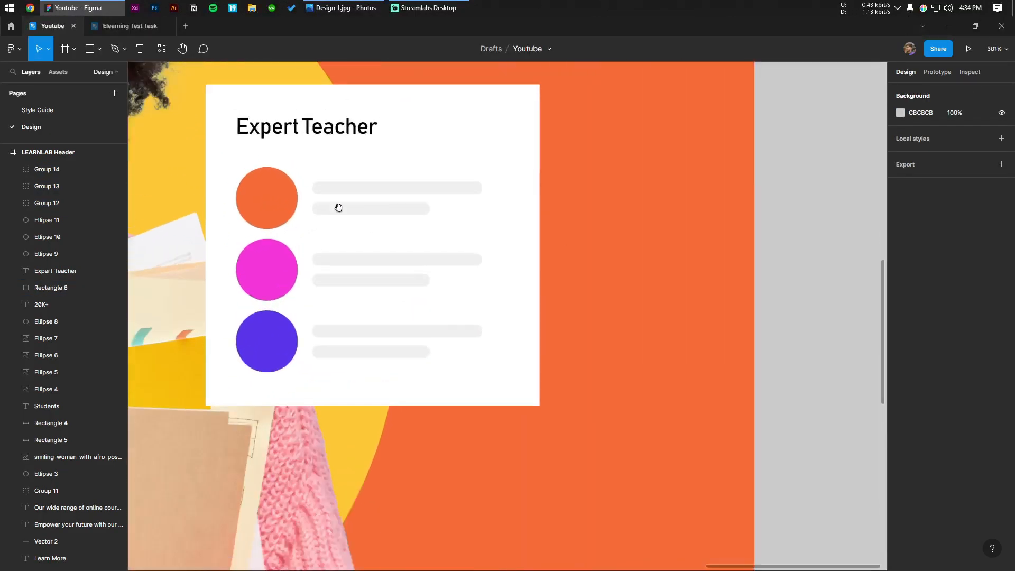
{"action": "left_click", "coordinate": [402, 159]}
{"action": "left_click_drag", "start_coordinate": [455, 167], "coordinate": [467, 177]}
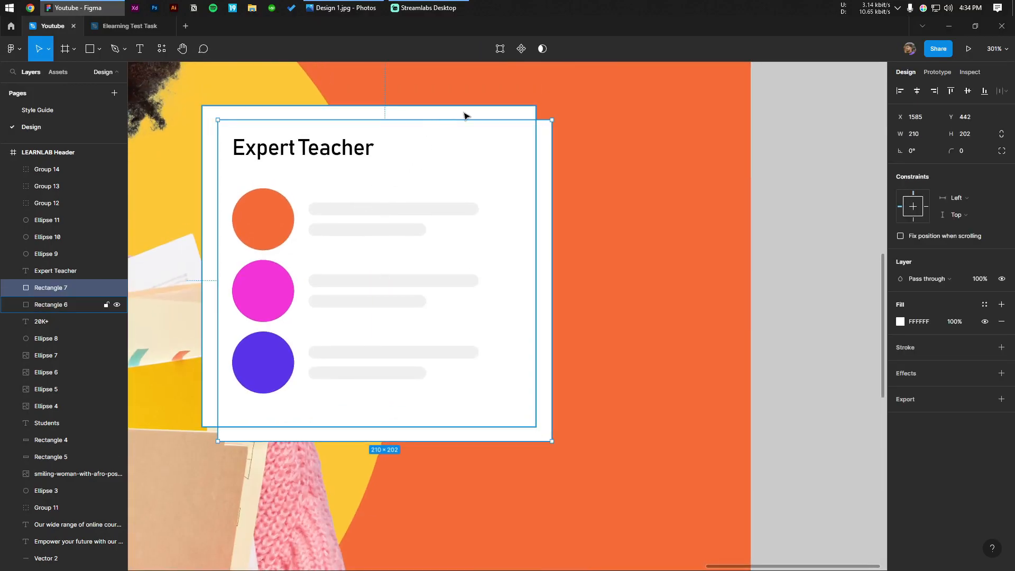
{"action": "left_click", "coordinate": [517, 104], "text": "shift"}
{"action": "left_click", "coordinate": [518, 112], "text": "shift"}
{"action": "left_click", "coordinate": [799, 145]}
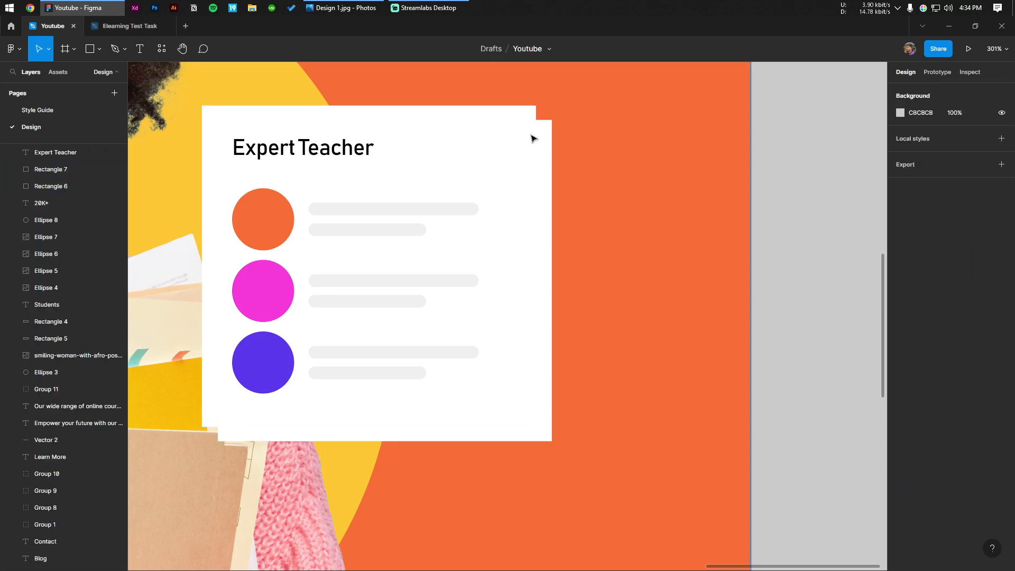
Send the duplicated card rectangle backward in the layer order until it sits directly above the woman image.
{"action": "left_click", "coordinate": [470, 109]}
{"action": "left_click", "coordinate": [546, 149]}
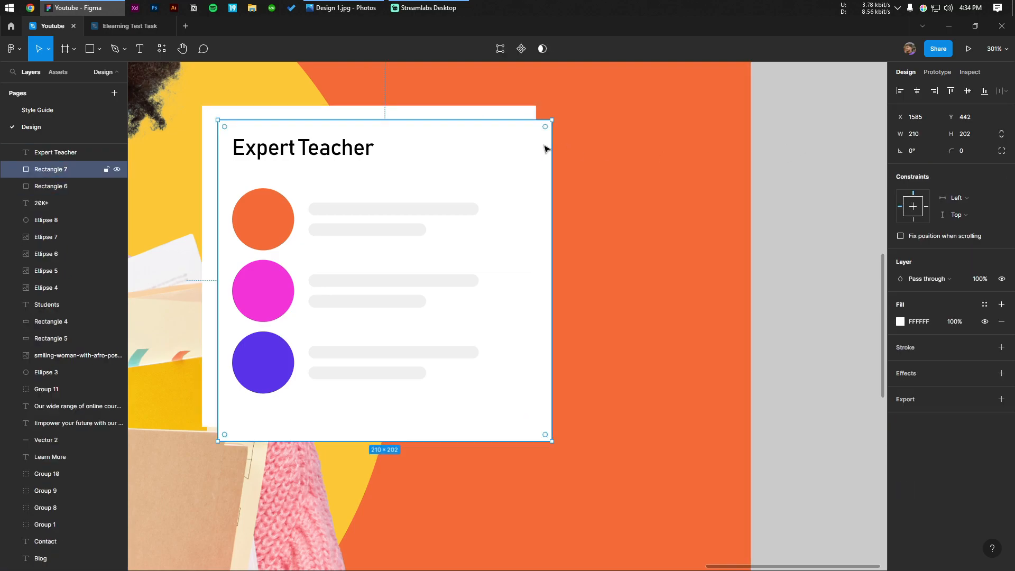
{"action": "key", "text": "["}
{"action": "key", "text": "ctrl+]"}
{"action": "key", "text": "ctrl+]"}
{"action": "key", "text": "ctrl+]"}
{"action": "key", "text": "ctrl+]"}
{"action": "key", "text": "ctrl+]"}
{"action": "key", "text": "ctrl+]"}
{"action": "key", "text": "ctrl+]"}
{"action": "key", "text": "ctrl+]"}
{"action": "key", "text": "ctrl+]"}
{"action": "key", "text": "ctrl+]"}
{"action": "key", "text": "ctrl+]"}
{"action": "key", "text": "ctrl+]"}
{"action": "key", "text": "ctrl+]"}
{"action": "key", "text": "ctrl+]"}
{"action": "key", "text": "ctrl+]"}
{"action": "key", "text": "ctrl+]"}
{"action": "key", "text": "ctrl+]"}
{"action": "key", "text": "ctrl+]"}
{"action": "key", "text": "ctrl+["}
{"action": "key", "text": "ctrl+]"}
Set a corner radius of 16 on both the Expert Teacher card and its offset duplicate.
{"action": "left_click", "coordinate": [517, 117], "text": "shift"}
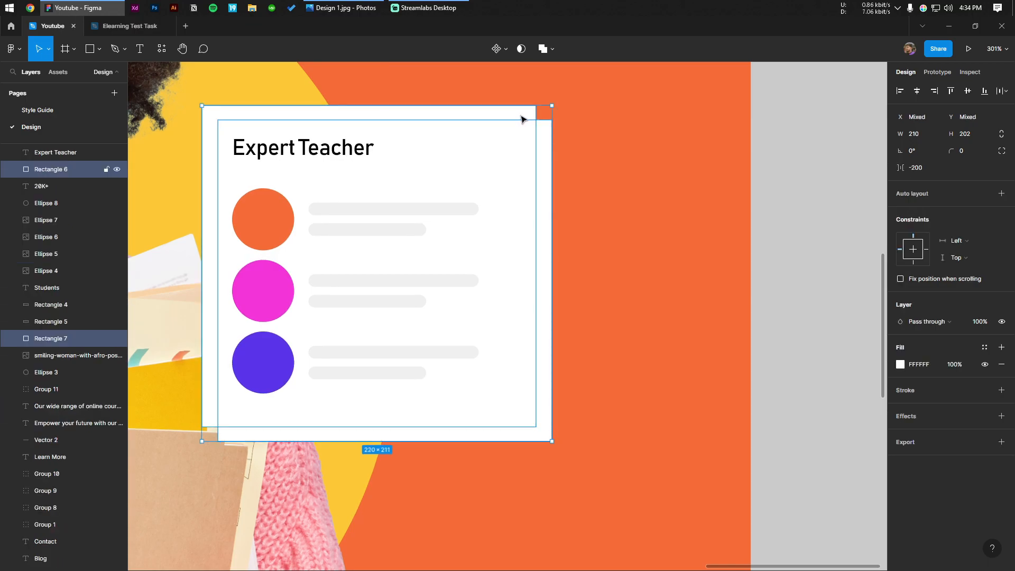
{"action": "mouse_move", "coordinate": [951, 151]}
{"action": "left_mouse_down"}
{"action": "mouse_move", "coordinate": [53, 154]}
{"action": "mouse_move", "coordinate": [106, 152]}
{"action": "left_mouse_up"}
{"action": "left_click", "coordinate": [862, 198]}
Add a black inside stroke with a thickness of 2 to the front Expert Teacher card.
{"action": "left_click", "coordinate": [508, 128]}
{"action": "left_click", "coordinate": [910, 347]}
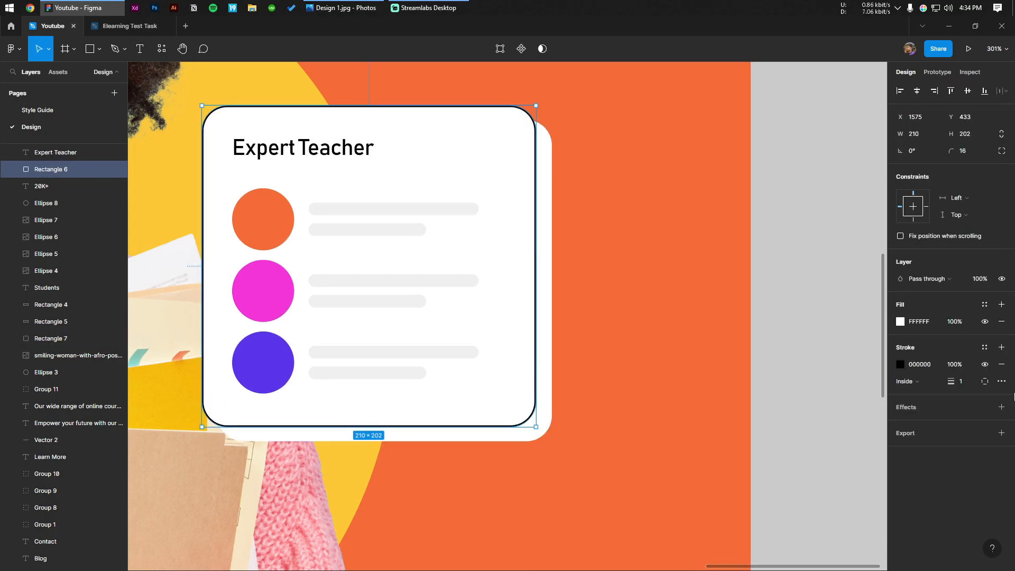
{"action": "type", "text": "2"}
{"action": "key", "text": "Return"}
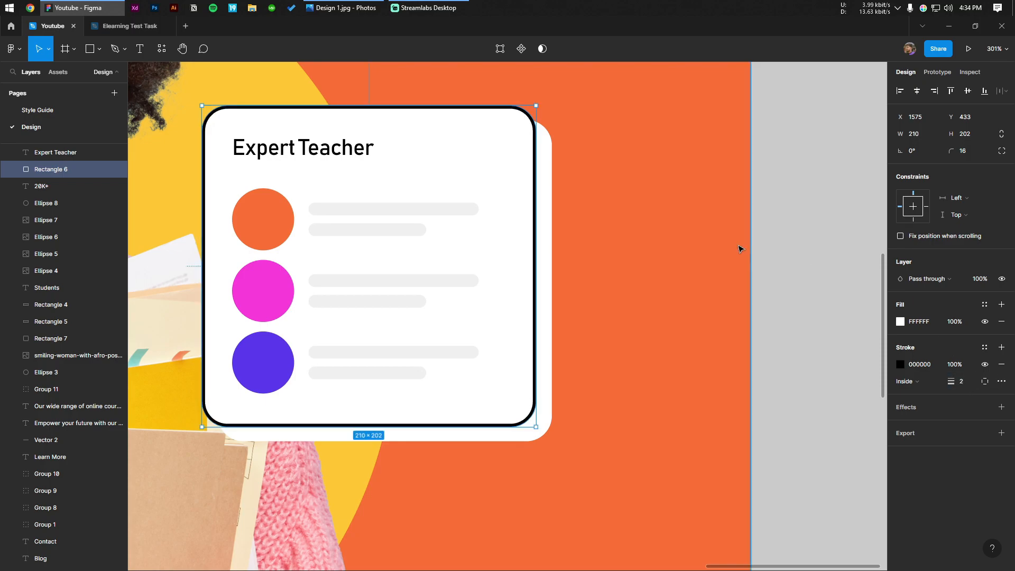
Fill the offset duplicate with the card outline's black and nudge it to X 1583, Y 441 as a shadow.
{"action": "left_click", "coordinate": [545, 275]}
{"action": "key", "text": "i"}
{"action": "left_click", "coordinate": [538, 179]}
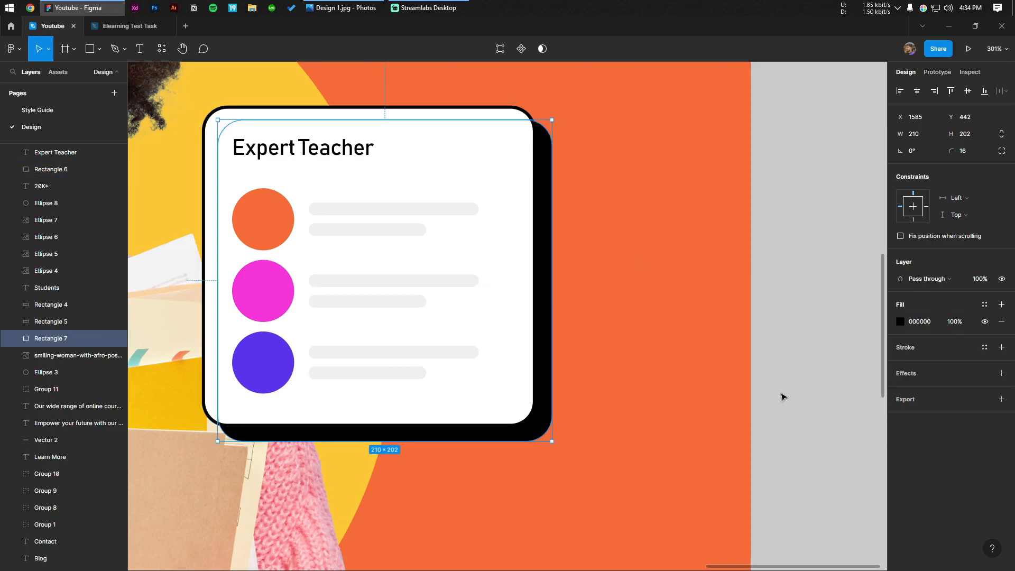
{"action": "key", "text": "Up"}
{"action": "key", "text": "Left"}
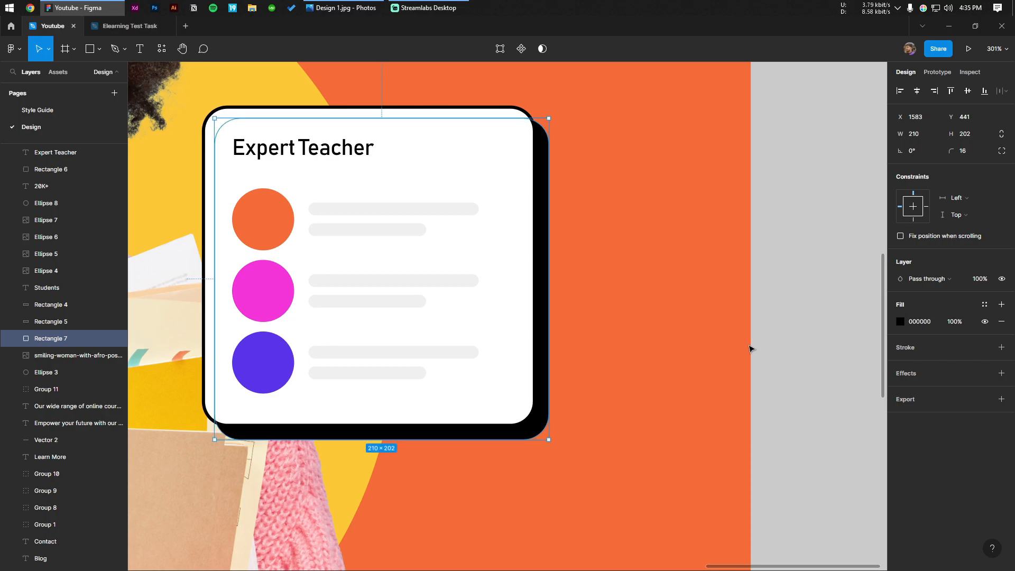
{"action": "left_click", "coordinate": [772, 282]}
Extend the LEARNLAB Header frame downward to enlarge the white area below the orange hero section.
{"action": "scroll", "coordinate": [745, 287], "scroll_direction": "down", "scroll_amount": 6}
{"action": "left_click_drag", "start_coordinate": [790, 291], "coordinate": [619, 292]}
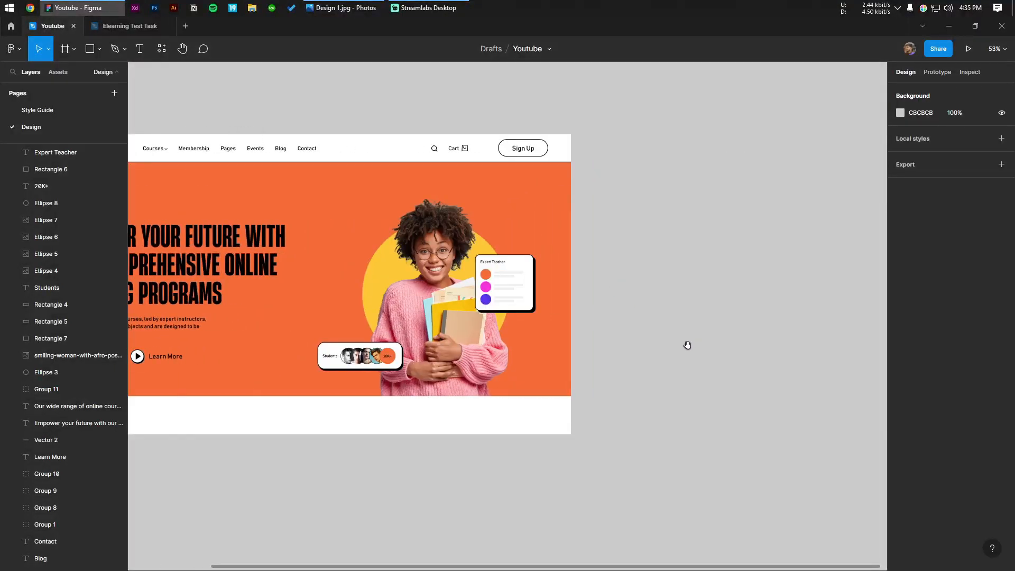
{"action": "scroll", "coordinate": [689, 342], "scroll_direction": "up", "scroll_amount": 2}
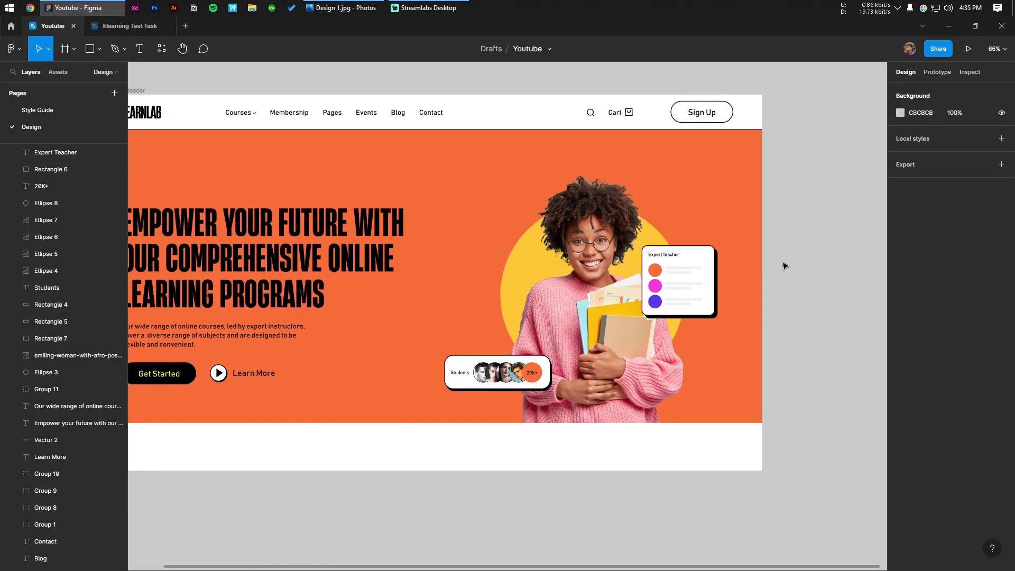
{"action": "scroll", "coordinate": [370, 238], "scroll_direction": "down", "scroll_amount": 4}
{"action": "left_click", "coordinate": [227, 124]}
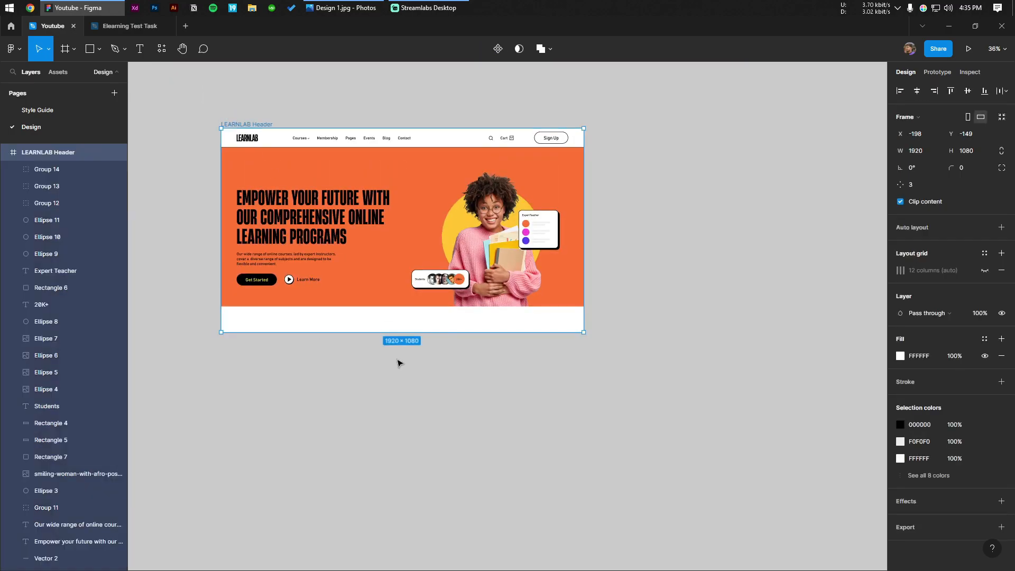
{"action": "left_click", "coordinate": [386, 369]}
{"action": "scroll", "coordinate": [297, 299], "scroll_direction": "up", "scroll_amount": 3}
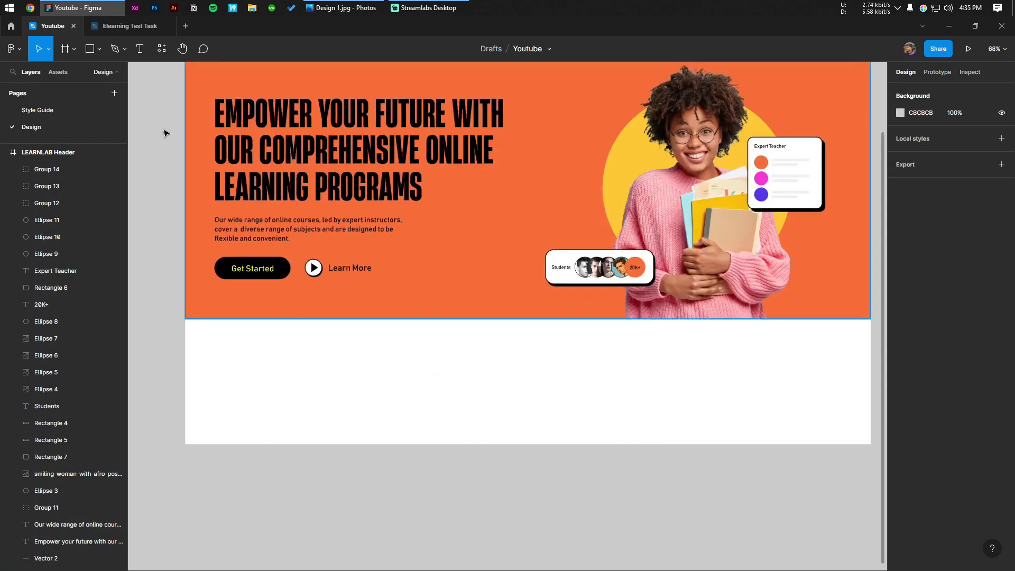
Draw a full-width rectangle about 1920 × 104 directly below the orange hero section, positioned at X 0, Y 943.
{"action": "left_click", "coordinate": [97, 51]}
{"action": "left_click", "coordinate": [105, 73]}
{"action": "left_click_drag", "start_coordinate": [202, 314], "coordinate": [846, 343]}
{"action": "scroll", "coordinate": [499, 317], "scroll_direction": "up", "scroll_amount": 5}
{"action": "left_click_drag", "start_coordinate": [509, 343], "coordinate": [510, 337]}
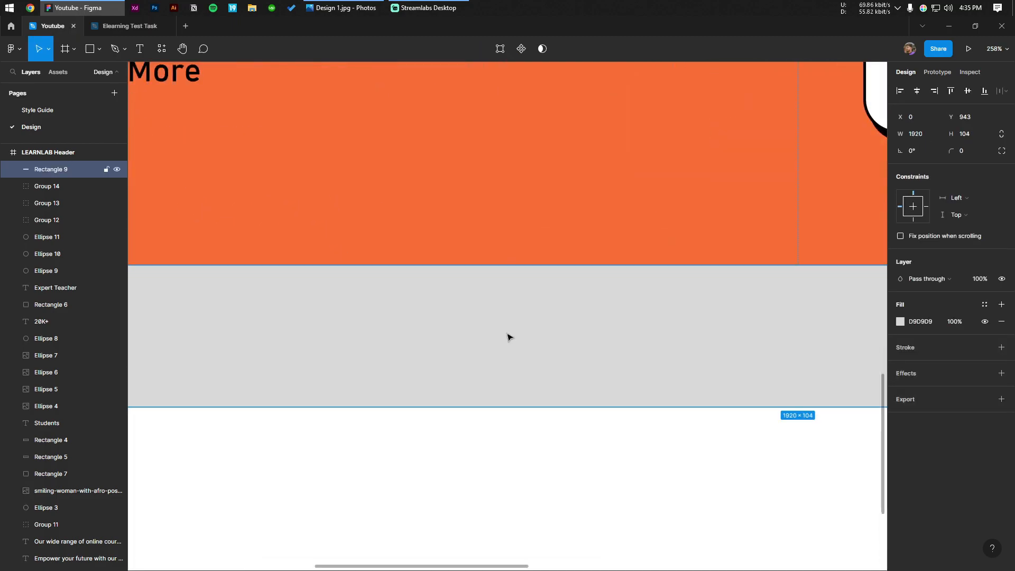
Fill the full-width strip below the orange hero section with black.
{"action": "scroll", "coordinate": [505, 334], "scroll_direction": "down", "scroll_amount": 6}
{"action": "left_click_drag", "start_coordinate": [487, 395], "coordinate": [383, 432]}
{"action": "left_click", "coordinate": [383, 403]}
{"action": "scroll", "coordinate": [385, 406], "scroll_direction": "up", "scroll_amount": 3}
{"action": "left_click", "coordinate": [400, 353]}
{"action": "left_click", "coordinate": [900, 322]}
{"action": "left_click", "coordinate": [759, 439]}
{"action": "left_click", "coordinate": [639, 472]}
{"action": "scroll", "coordinate": [585, 476], "scroll_direction": "down", "scroll_amount": 2}
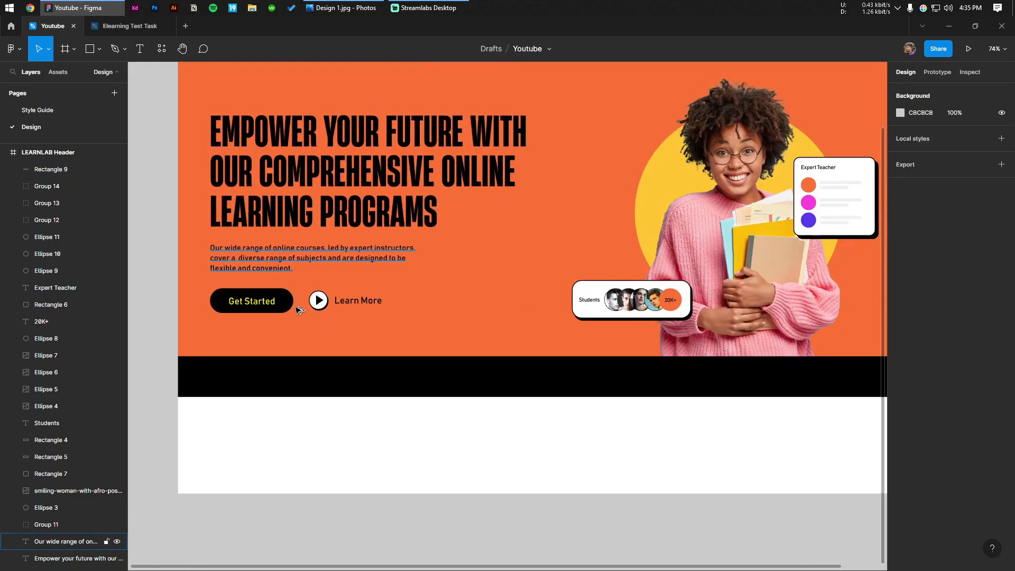
Duplicate the hero paragraph below the black strip and change it to "Don't miss out on our 20% off sale - enroll in your dream course today!".
{"action": "left_click_drag", "start_coordinate": [283, 277], "coordinate": [308, 415]}
{"action": "scroll", "coordinate": [303, 421], "scroll_direction": "up", "scroll_amount": 3}
{"action": "double_click", "coordinate": [304, 416]}
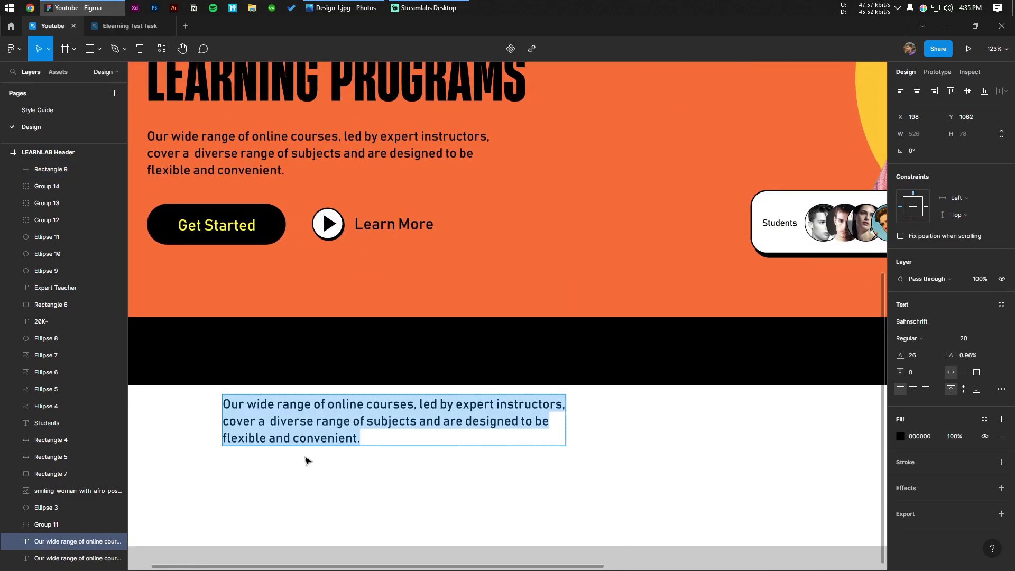
{"action": "left_click_drag", "start_coordinate": [328, 421], "coordinate": [808, 497]}
{"action": "key", "text": "BackSpace"}
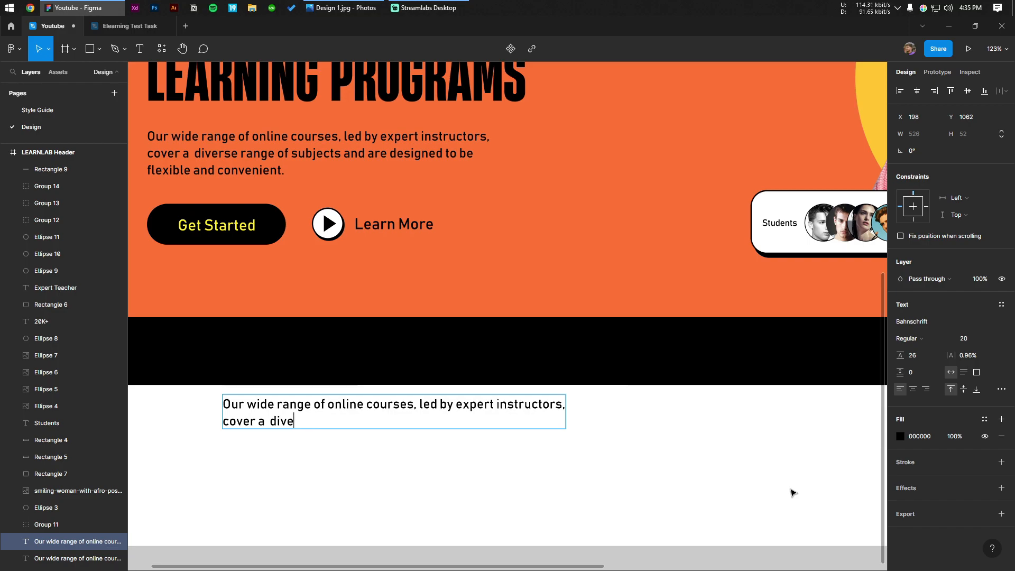
{"action": "key", "text": "ctrl+a"}
{"action": "type", "text": "Don"}
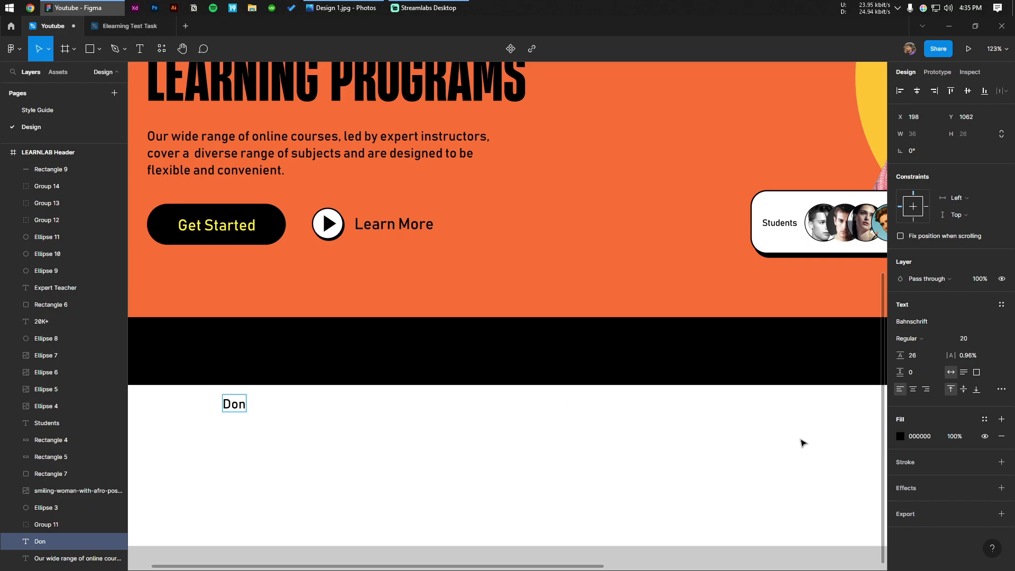
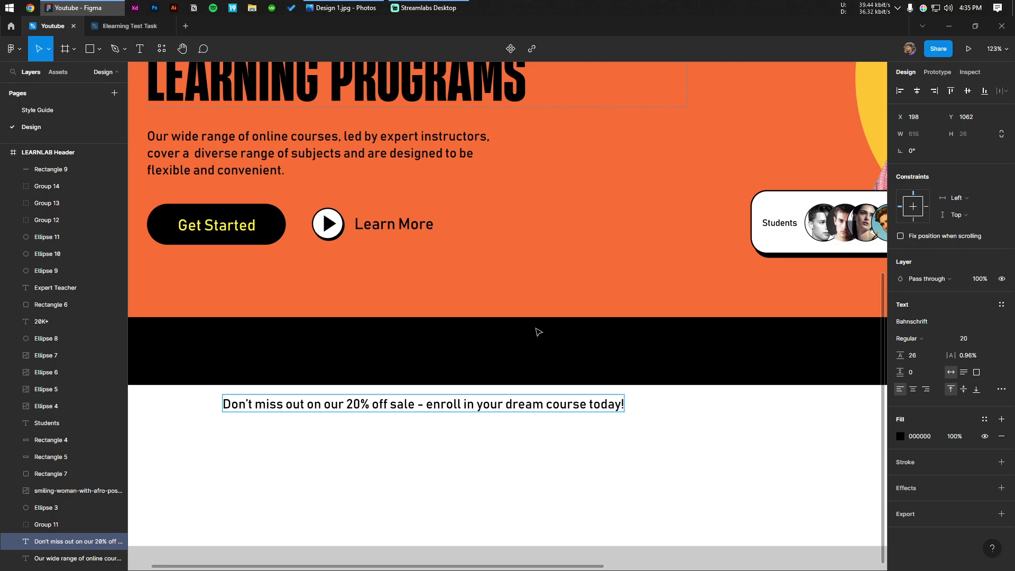
{"action": "left_click", "coordinate": [358, 475]}
Move the sale sentence onto the black strip and shorten the strip slightly from its lower edge.
{"action": "left_click_drag", "start_coordinate": [329, 404], "coordinate": [318, 356]}
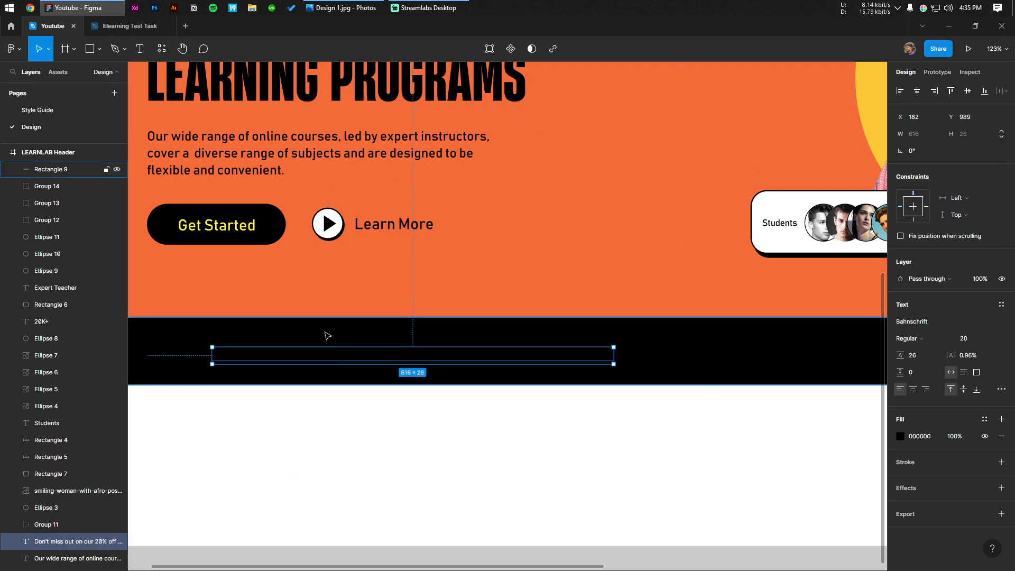
{"action": "left_click", "coordinate": [391, 399]}
{"action": "left_click", "coordinate": [383, 374]}
{"action": "left_click_drag", "start_coordinate": [383, 385], "coordinate": [386, 378]}
{"action": "left_click", "coordinate": [387, 394]}
Bring the sale sentence in line with the strip's vertical centre.
{"action": "left_click", "coordinate": [379, 356]}
{"action": "left_click", "coordinate": [412, 328], "text": "shift"}
{"action": "left_click", "coordinate": [967, 91]}
{"action": "left_click", "coordinate": [675, 438]}
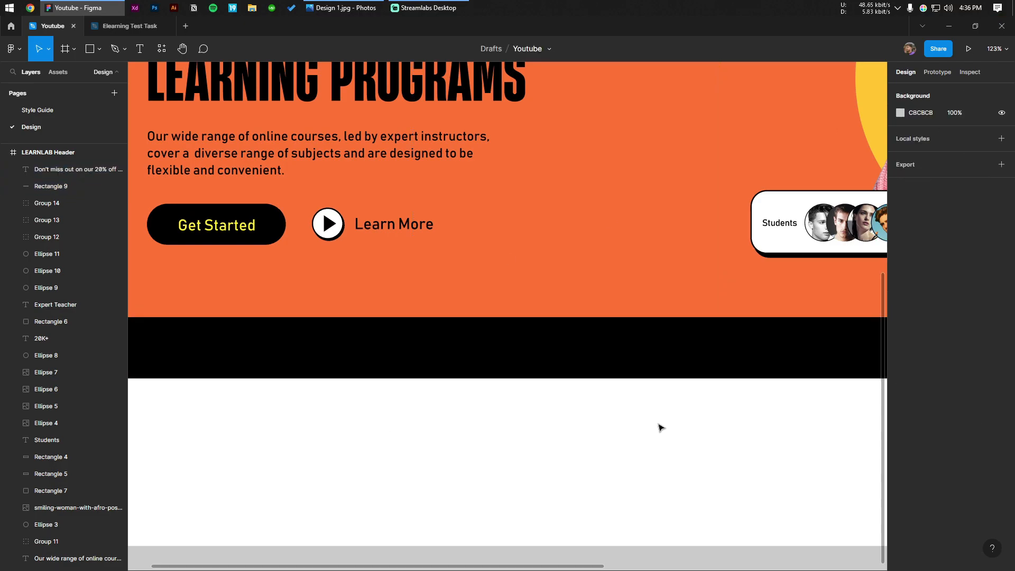
Change the sale sentence's fill to white (FFFFFF).
{"action": "left_click", "coordinate": [587, 352]}
{"action": "left_click", "coordinate": [901, 436]}
{"action": "left_click_drag", "start_coordinate": [793, 349], "coordinate": [627, 261]}
{"action": "left_click", "coordinate": [431, 442]}
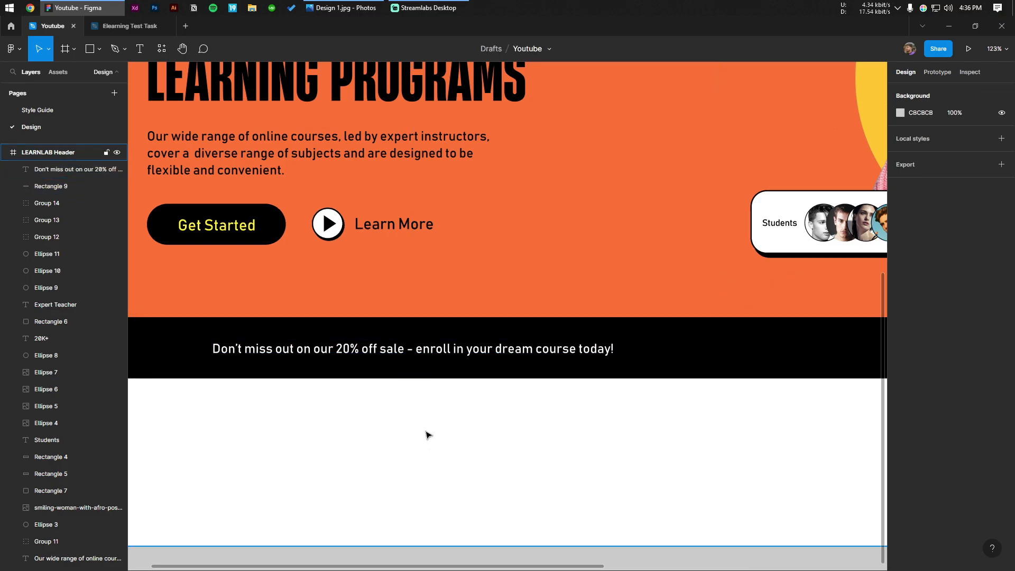
Set the sale sentence in the strip to Bold with a font size of 36.
{"action": "scroll", "coordinate": [424, 422], "scroll_direction": "down", "scroll_amount": 2}
{"action": "left_click", "coordinate": [449, 367]}
{"action": "left_click", "coordinate": [936, 340]}
{"action": "left_click", "coordinate": [974, 364]}
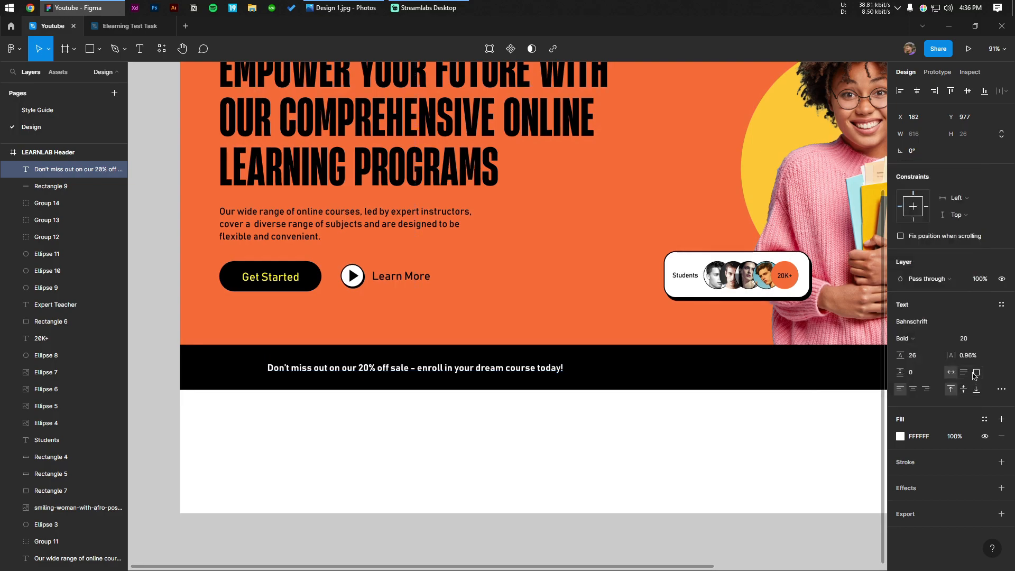
{"action": "left_click", "coordinate": [973, 340]}
{"action": "key", "text": "Return"}
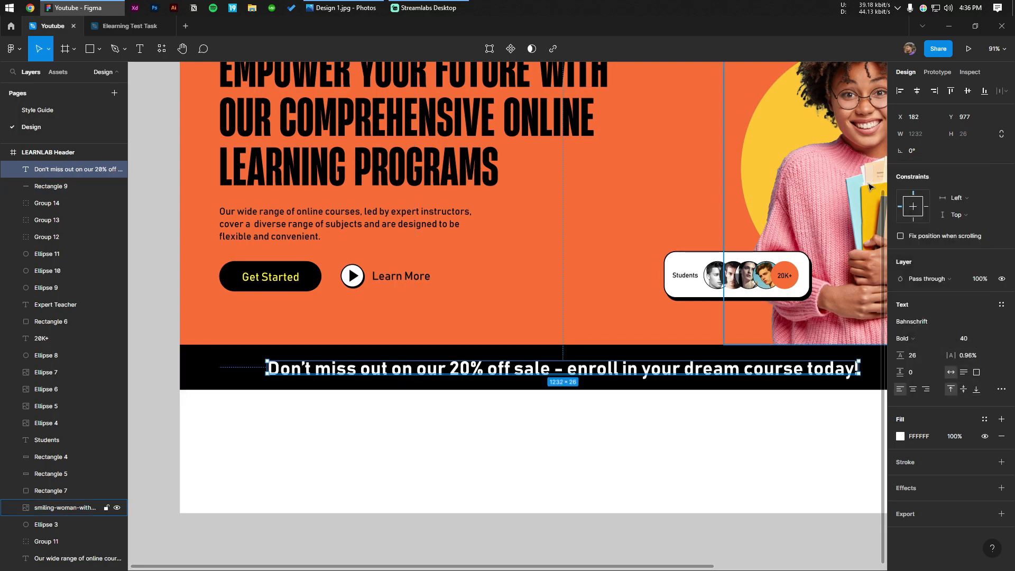
{"action": "type", "text": "36"}
{"action": "key", "text": "Return"}
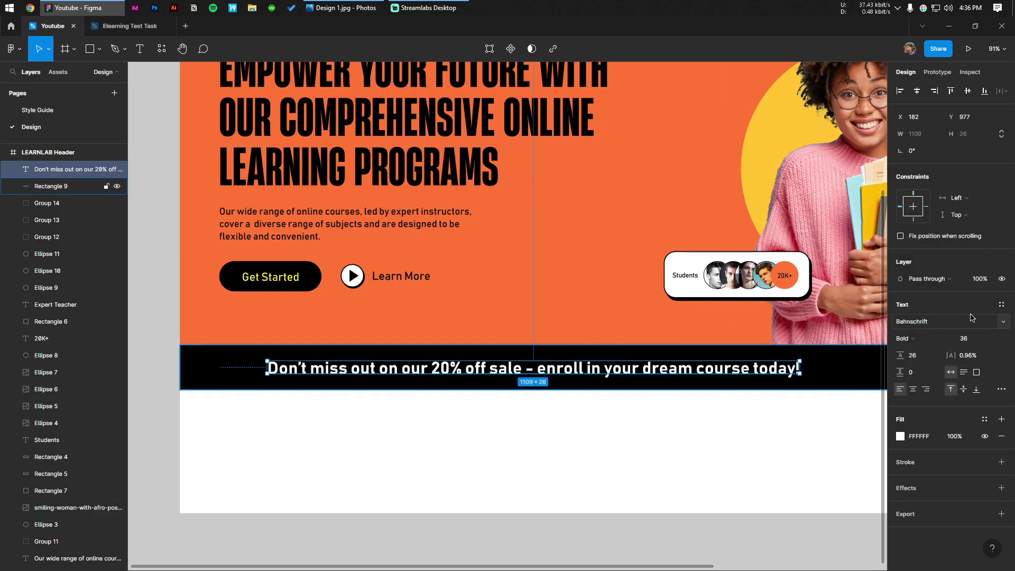
{"action": "left_click", "coordinate": [659, 431]}
Shift the sale sentence past the frame's left edge and place a duplicate after it along the black strip.
{"action": "left_click_drag", "start_coordinate": [550, 373], "coordinate": [426, 374]}
{"action": "left_click", "coordinate": [484, 417]}
{"action": "scroll", "coordinate": [484, 415], "scroll_direction": "down", "scroll_amount": 3}
{"action": "left_click_drag", "start_coordinate": [545, 426], "coordinate": [645, 381]}
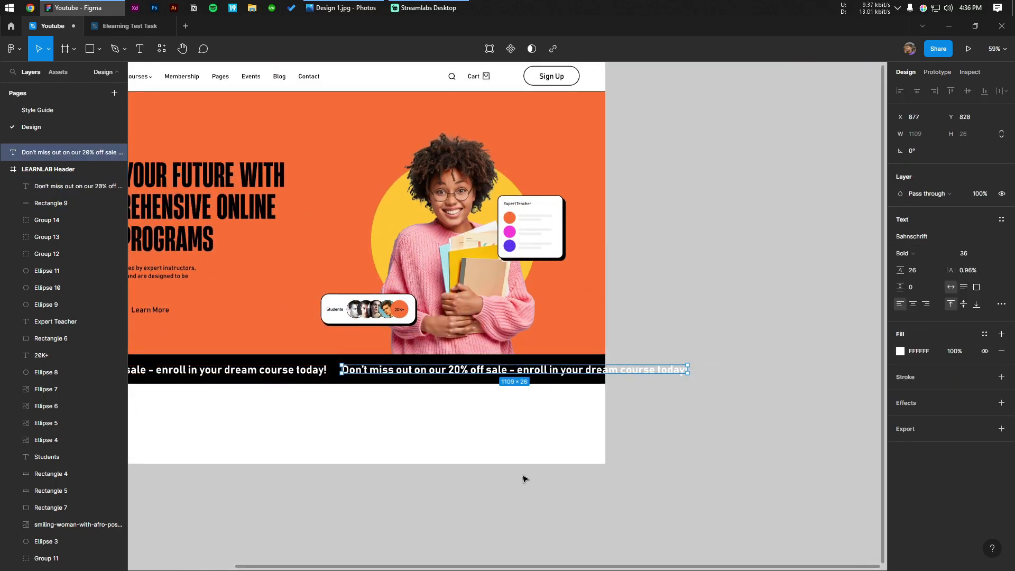
{"action": "scroll", "coordinate": [196, 254], "scroll_direction": "up", "scroll_amount": 5}
{"action": "left_click", "coordinate": [514, 390]}
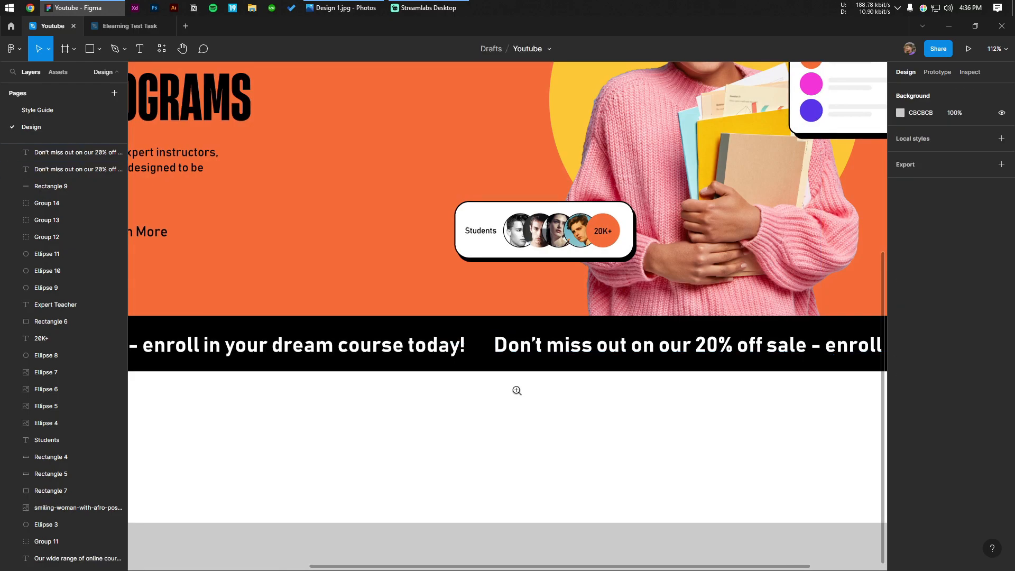
Draw a 16 × 16 circle as a separator between the two sale sentences and fill it with white.
{"action": "scroll", "coordinate": [505, 423], "scroll_direction": "up", "scroll_amount": 5}
{"action": "left_click", "coordinate": [100, 49]}
{"action": "left_click", "coordinate": [95, 113]}
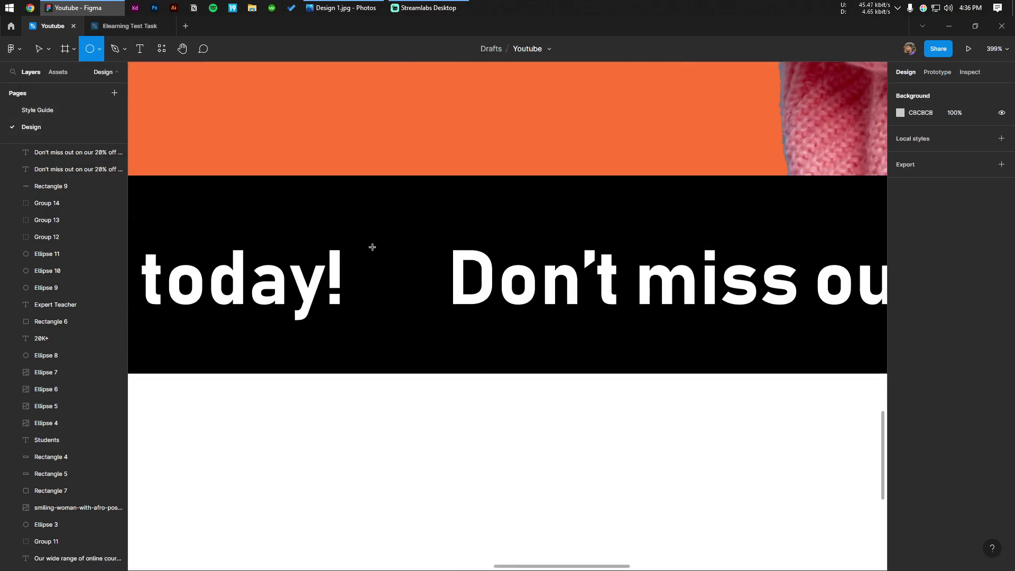
{"action": "left_click_drag", "start_coordinate": [399, 279], "coordinate": [416, 295]}
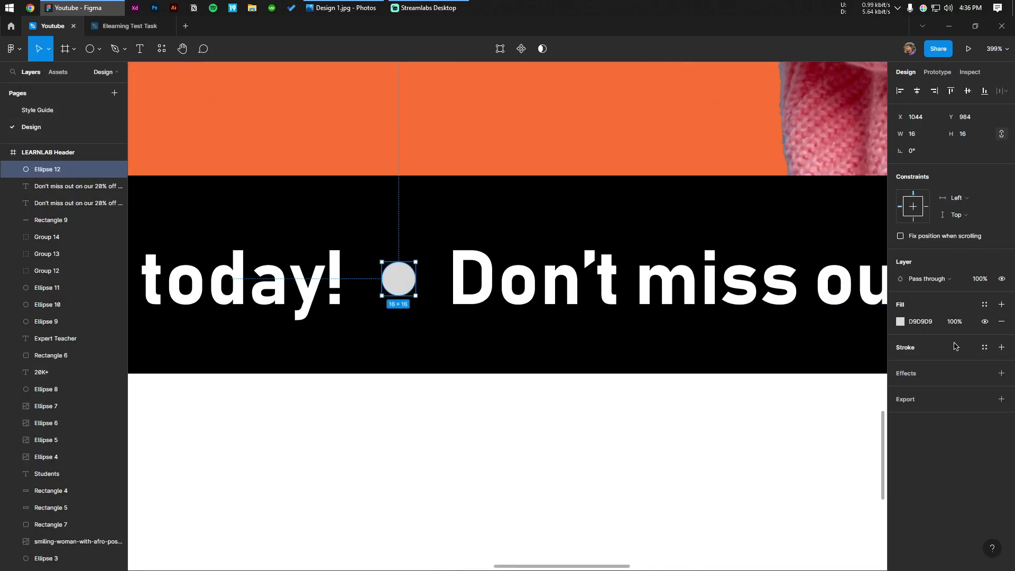
{"action": "left_click", "coordinate": [900, 321]}
{"action": "left_click_drag", "start_coordinate": [859, 355], "coordinate": [754, 299]}
{"action": "left_click", "coordinate": [501, 435]}
{"action": "scroll", "coordinate": [503, 420], "scroll_direction": "down", "scroll_amount": 8}
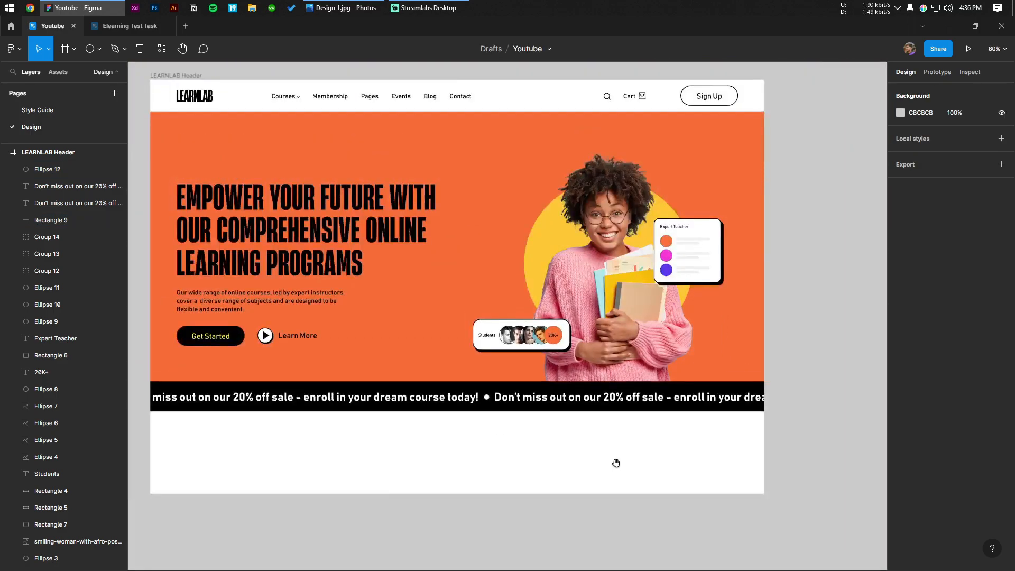
Extend the LEARNLAB Header frame downward to a height of about 1385.
{"action": "scroll", "coordinate": [569, 454], "scroll_direction": "down", "scroll_amount": 3}
{"action": "scroll", "coordinate": [503, 452], "scroll_direction": "down", "scroll_amount": 1}
{"action": "scroll", "coordinate": [480, 465], "scroll_direction": "up", "scroll_amount": 1}
{"action": "left_click_drag", "start_coordinate": [430, 450], "coordinate": [442, 408]}
{"action": "scroll", "coordinate": [416, 352], "scroll_direction": "down", "scroll_amount": 1}
{"action": "left_click", "coordinate": [216, 78]}
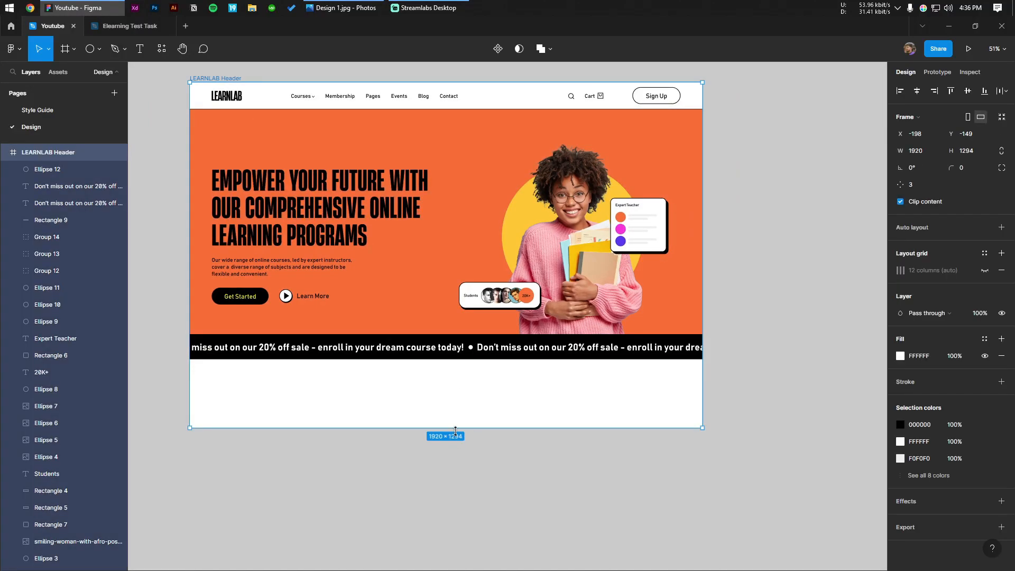
{"action": "left_click", "coordinate": [455, 450]}
Duplicate the sale sentence into the white area below the strip, fill it with black and change its text to "34K".
{"action": "scroll", "coordinate": [461, 418], "scroll_direction": "up", "scroll_amount": 5}
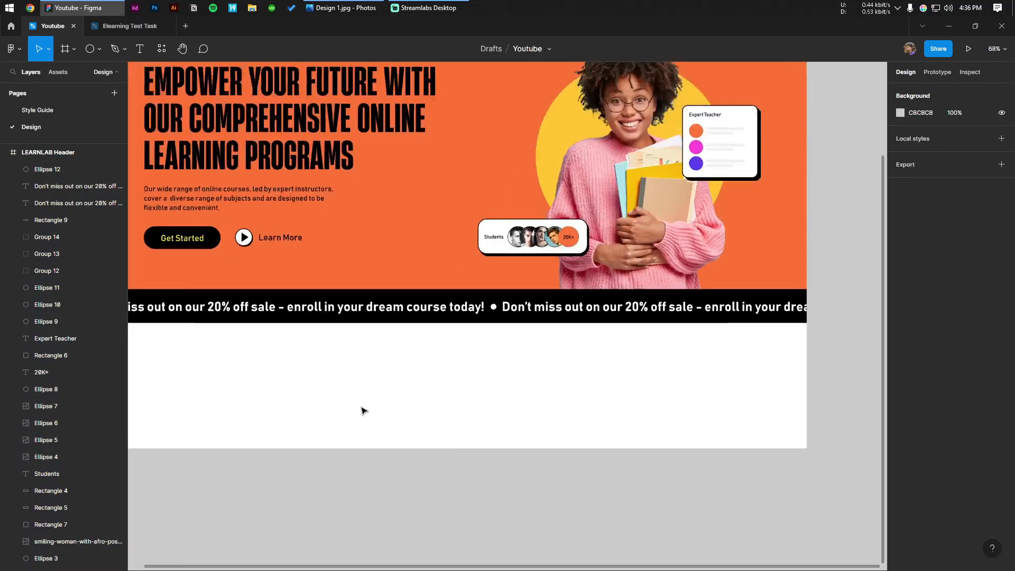
{"action": "left_click_drag", "start_coordinate": [349, 318], "coordinate": [452, 370]}
{"action": "left_click", "coordinate": [900, 436]}
{"action": "key", "text": "Return"}
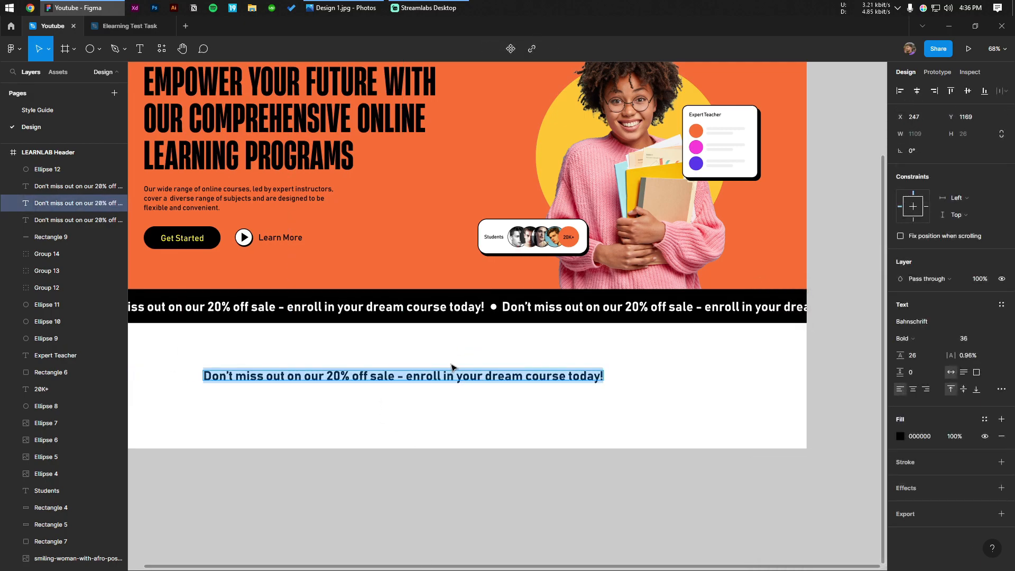
{"action": "type", "text": "34K"}
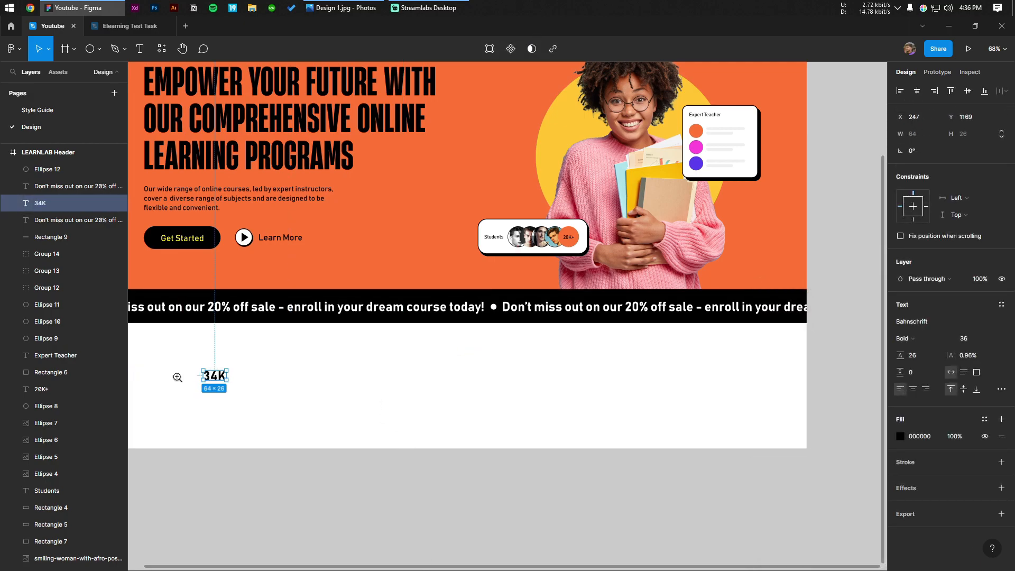
Set the 34K text to font size 60 and SemiBold weight.
{"action": "scroll", "coordinate": [201, 376], "scroll_direction": "up", "scroll_amount": 5}
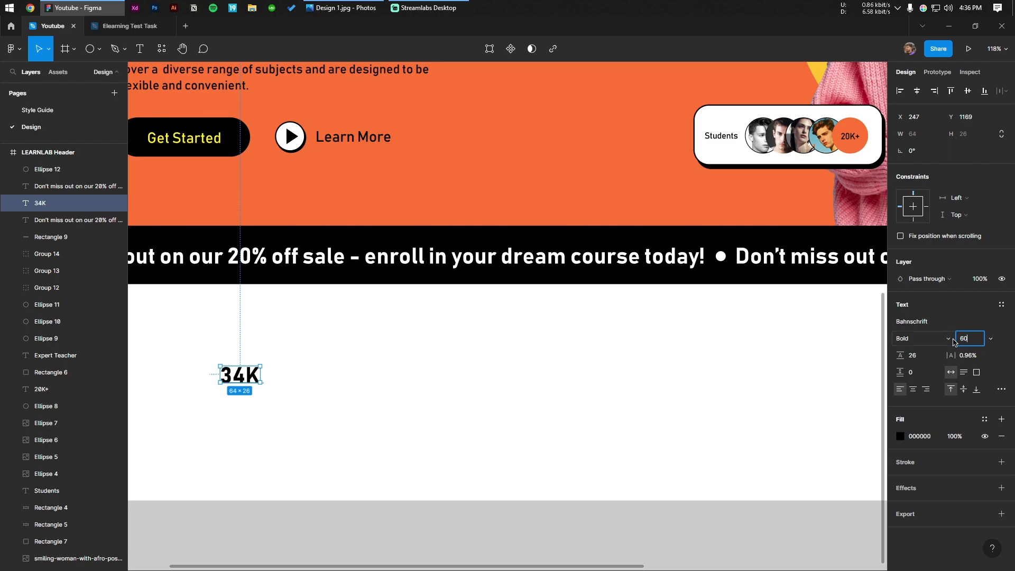
{"action": "left_click", "coordinate": [904, 339]}
{"action": "left_click", "coordinate": [914, 304]}
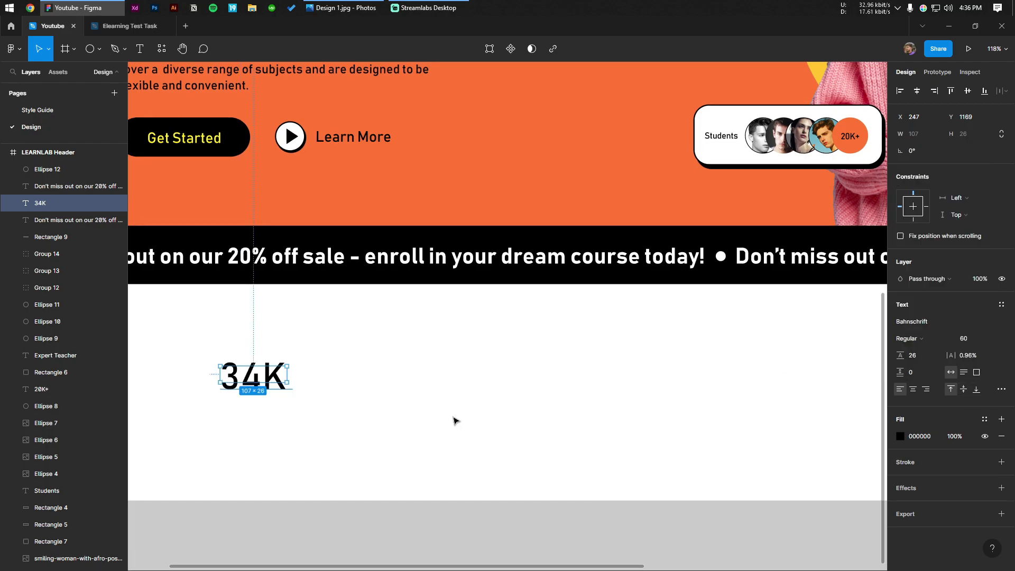
{"action": "left_click", "coordinate": [925, 342]}
{"action": "left_click", "coordinate": [917, 355]}
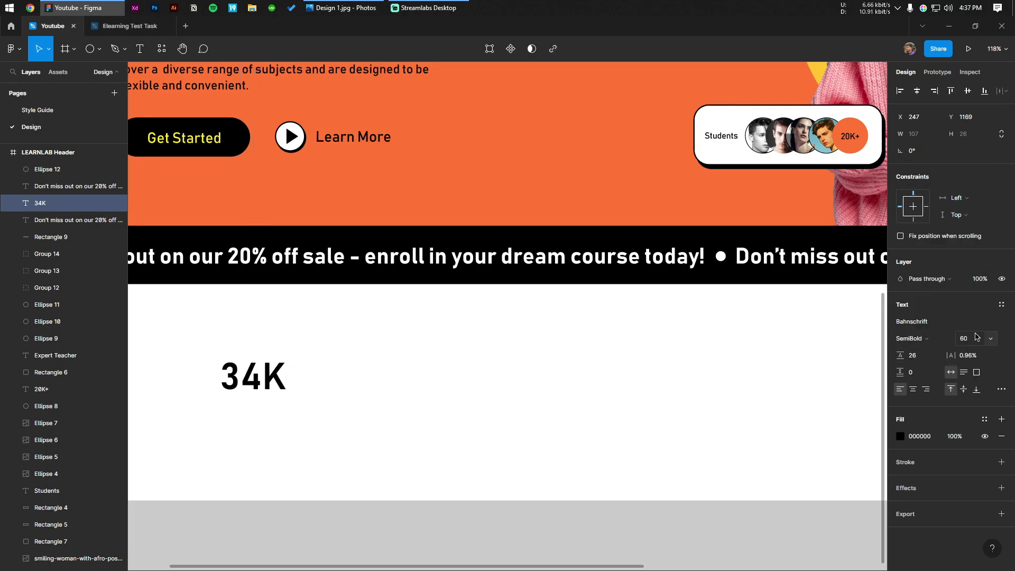
{"action": "type", "text": "45"}
{"action": "key", "text": "Return"}
{"action": "left_click", "coordinate": [481, 443]}
{"action": "key", "text": "ctrl+z"}
{"action": "key", "text": "ctrl+z"}
{"action": "left_click", "coordinate": [413, 372]}
Draw a rectangle about 363 × 214 over the 34K text in the white area below the sale strip.
{"action": "scroll", "coordinate": [346, 370], "scroll_direction": "down", "scroll_amount": 3}
{"action": "scroll", "coordinate": [347, 370], "scroll_direction": "up", "scroll_amount": 4}
{"action": "scroll", "coordinate": [282, 364], "scroll_direction": "down", "scroll_amount": 3}
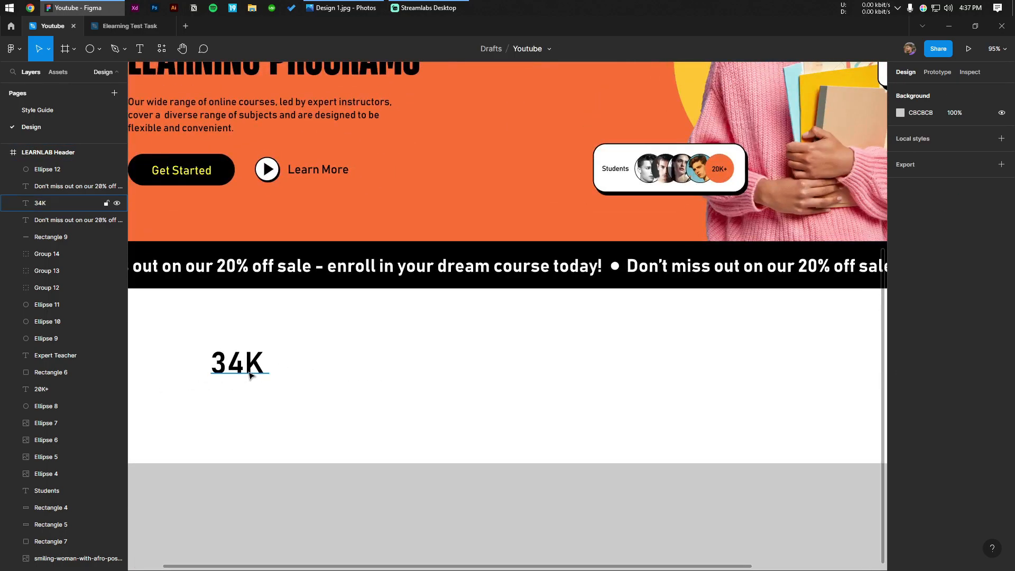
{"action": "scroll", "coordinate": [311, 386], "scroll_direction": "down", "scroll_amount": 2}
{"action": "left_click", "coordinate": [258, 367]}
{"action": "key", "text": "shift+r"}
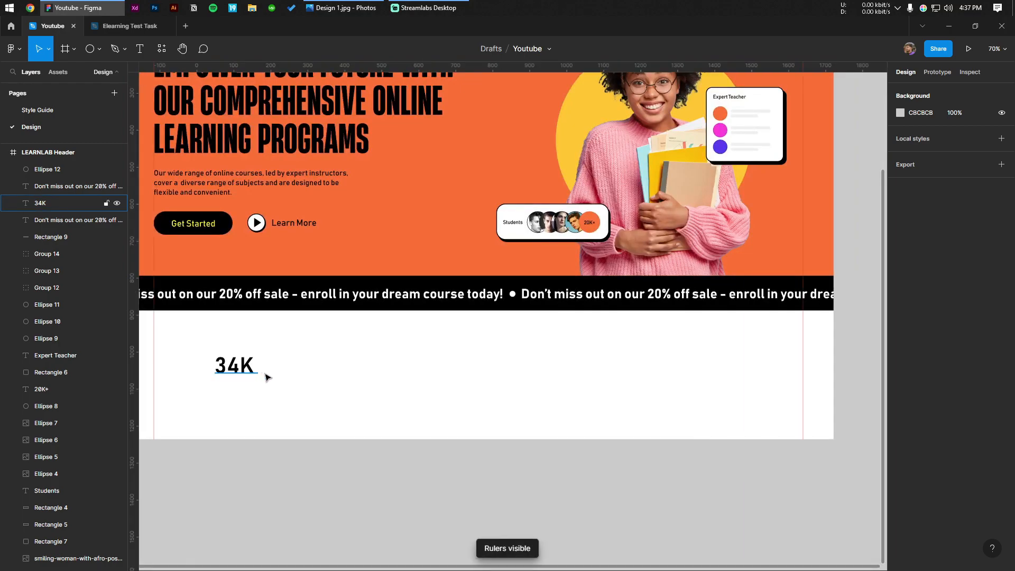
{"action": "scroll", "coordinate": [267, 374], "scroll_direction": "up", "scroll_amount": 2}
{"action": "left_click", "coordinate": [257, 403]}
{"action": "left_click", "coordinate": [99, 52]}
{"action": "left_click", "coordinate": [99, 75]}
{"action": "scroll", "coordinate": [221, 295], "scroll_direction": "down", "scroll_amount": 2}
{"action": "mouse_move", "coordinate": [203, 286]}
{"action": "left_mouse_down"}
{"action": "mouse_move", "coordinate": [358, 363]}
{"action": "mouse_move", "coordinate": [364, 381]}
{"action": "left_mouse_up"}
{"action": "key", "text": "shift+r"}
{"action": "scroll", "coordinate": [391, 371], "scroll_direction": "down", "scroll_amount": 5}
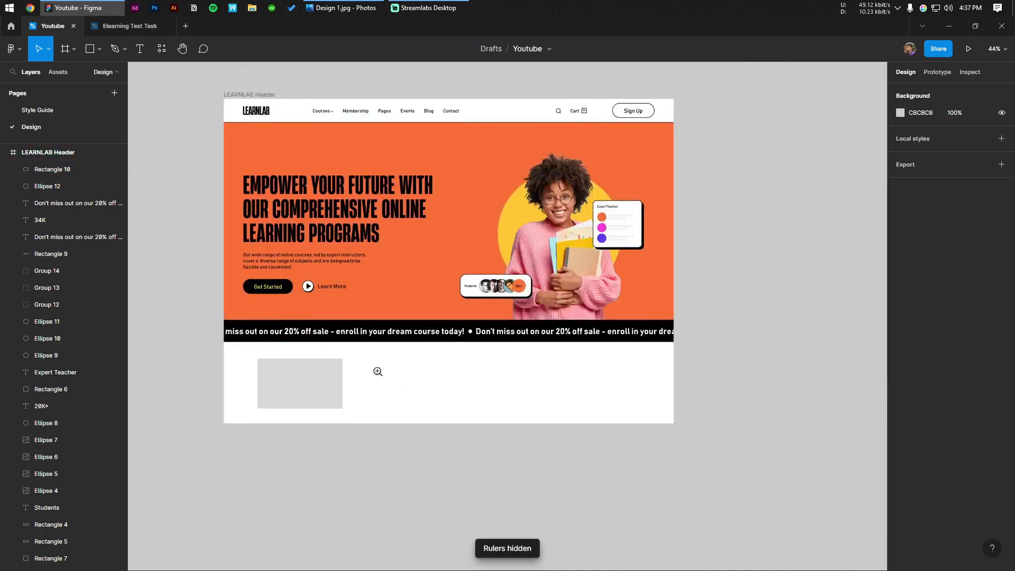
Show the 12-column layout grid on the LEARNLAB Header frame.
{"action": "left_click", "coordinate": [250, 105]}
{"action": "left_click", "coordinate": [985, 270]}
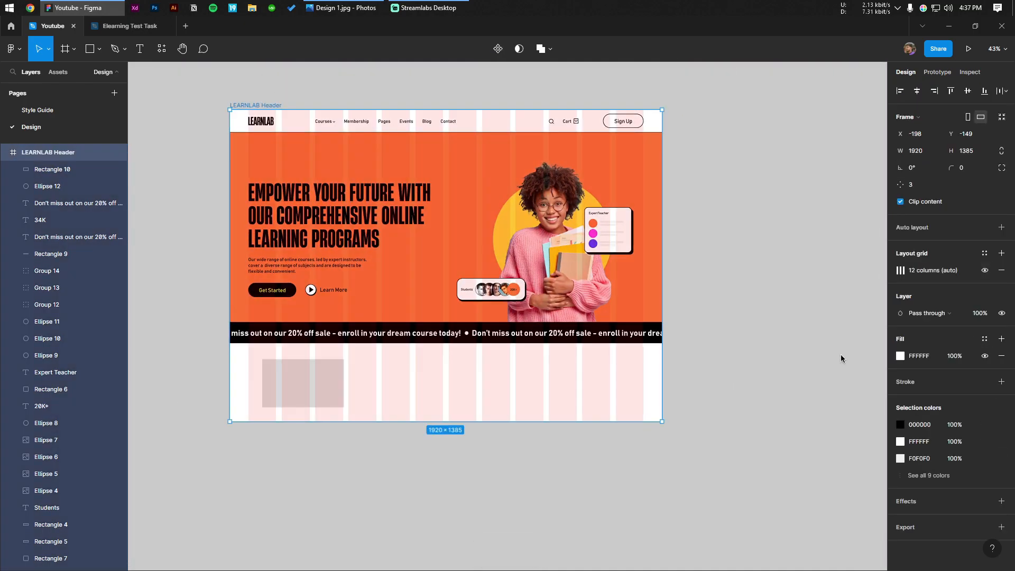
{"action": "key", "text": "Escape"}
Align the grey rectangle to the first grid column at X 82 and widen it to 421 so it spans three columns.
{"action": "scroll", "coordinate": [370, 381], "scroll_direction": "up", "scroll_amount": 3}
{"action": "left_click", "coordinate": [313, 397]}
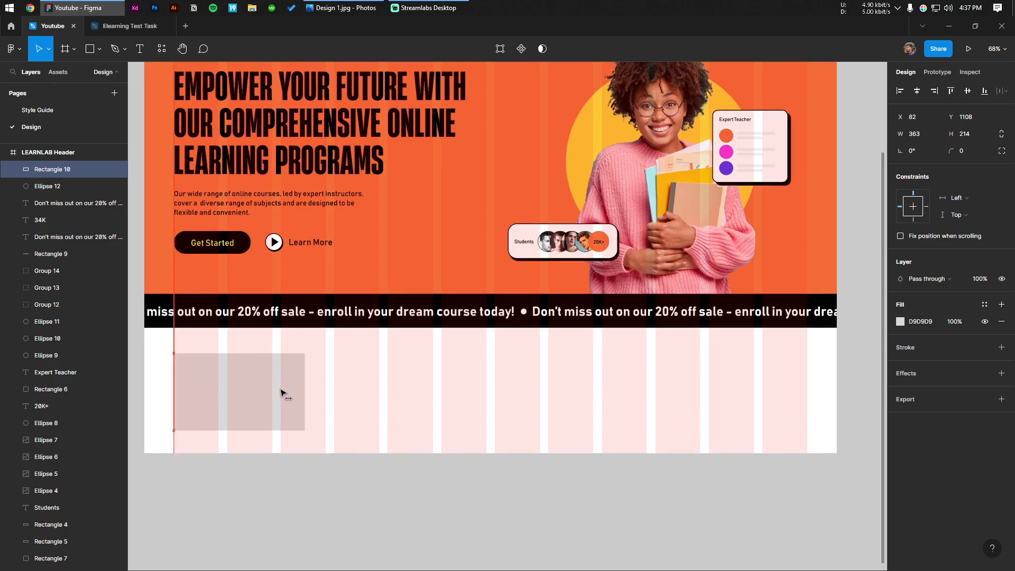
{"action": "scroll", "coordinate": [286, 393], "scroll_direction": "up", "scroll_amount": 4}
{"action": "left_click_drag", "start_coordinate": [321, 388], "coordinate": [354, 388]}
{"action": "scroll", "coordinate": [342, 313], "scroll_direction": "up", "scroll_amount": 4}
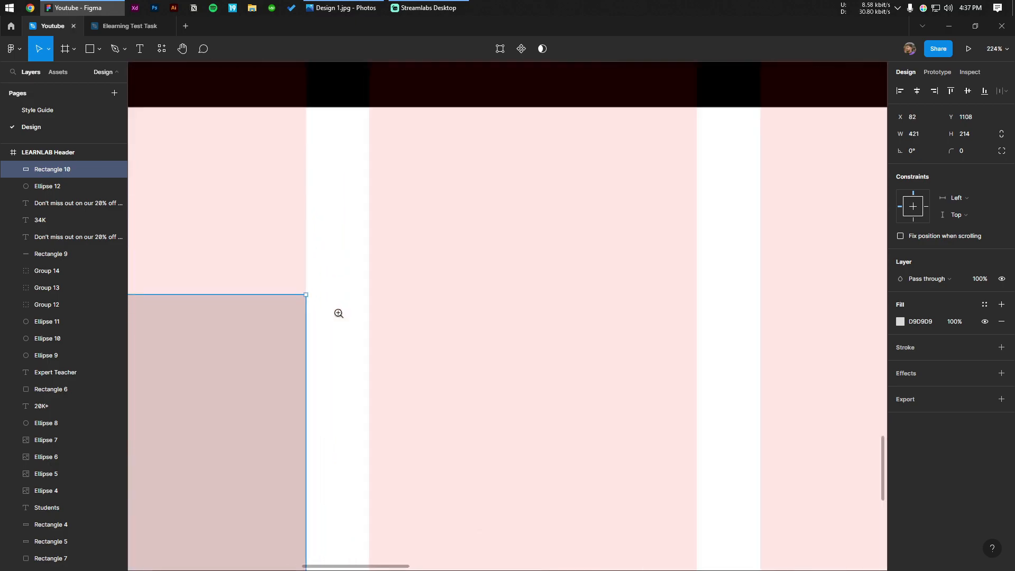
{"action": "scroll", "coordinate": [315, 361], "scroll_direction": "down", "scroll_amount": 4}
{"action": "left_click_drag", "start_coordinate": [265, 418], "coordinate": [462, 418], "text": "alt"}
{"action": "scroll", "coordinate": [462, 416], "scroll_direction": "down", "scroll_amount": 3}
{"action": "key", "text": "Delete"}
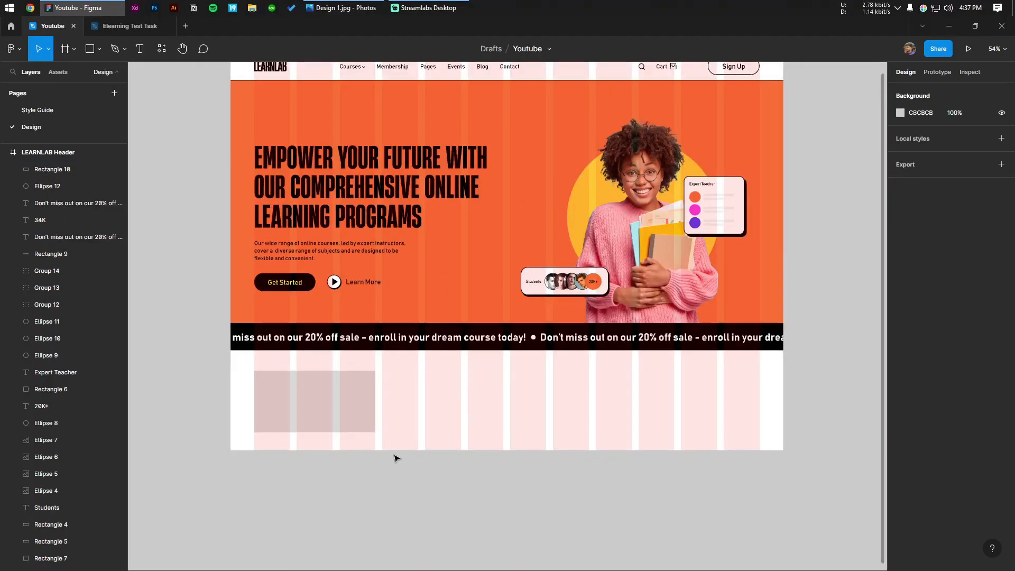
Increase the grey rectangle's height slightly from both edges and adjust its vertical position in the white area.
{"action": "scroll", "coordinate": [394, 462], "scroll_direction": "up", "scroll_amount": 3}
{"action": "left_click", "coordinate": [333, 353]}
{"action": "left_click_drag", "start_coordinate": [329, 328], "coordinate": [330, 322], "text": "alt"}
{"action": "left_click_drag", "start_coordinate": [338, 364], "coordinate": [339, 369]}
{"action": "left_click", "coordinate": [438, 453]}
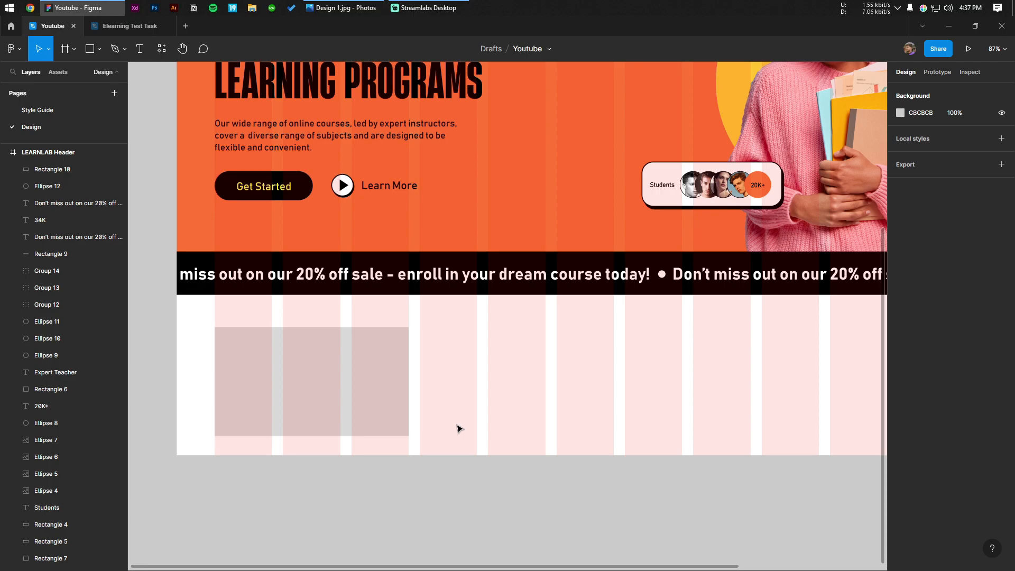
Extend the LEARNLAB Header frame further downward to leave more white space below the grey rectangle.
{"action": "scroll", "coordinate": [476, 408], "scroll_direction": "down", "scroll_amount": 2}
{"action": "left_click_drag", "start_coordinate": [510, 386], "coordinate": [386, 509]}
{"action": "scroll", "coordinate": [350, 463], "scroll_direction": "down", "scroll_amount": 3}
{"action": "left_click", "coordinate": [184, 101]}
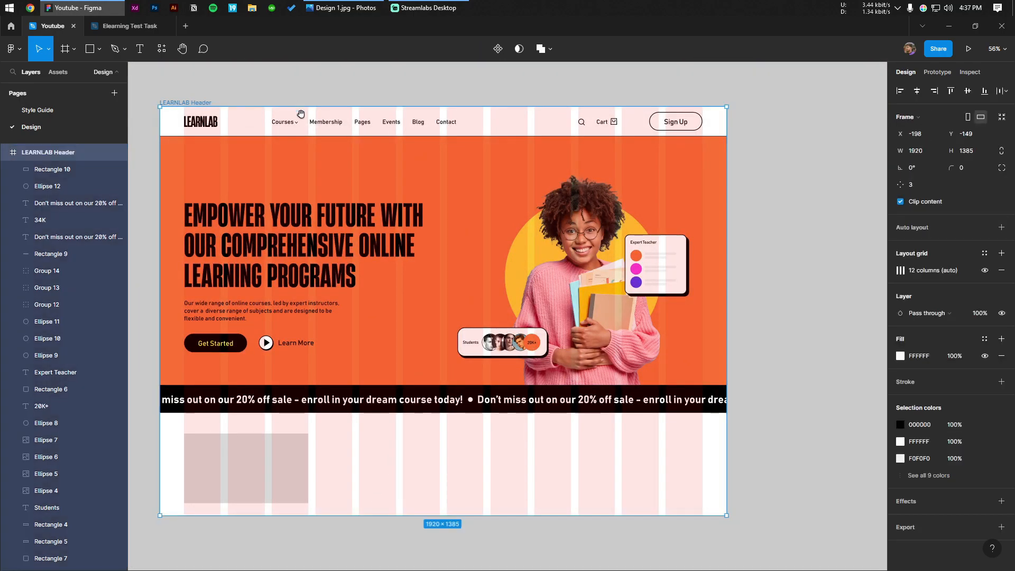
{"action": "scroll", "coordinate": [370, 370], "scroll_direction": "down", "scroll_amount": 1}
{"action": "left_click_drag", "start_coordinate": [386, 472], "coordinate": [385, 497]}
Enlarge the grey rectangle to 421 × 256, position it at Y 1117 and send it behind the 34K text.
{"action": "scroll", "coordinate": [301, 379], "scroll_direction": "up", "scroll_amount": 5}
{"action": "left_click", "coordinate": [302, 378]}
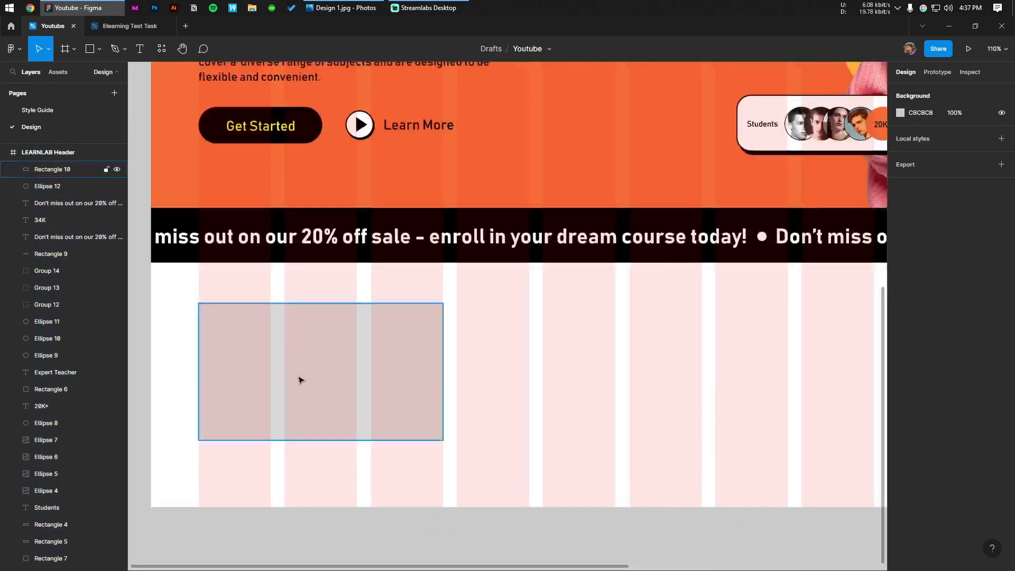
{"action": "left_click_drag", "start_coordinate": [298, 303], "coordinate": [298, 297], "text": "alt"}
{"action": "left_click_drag", "start_coordinate": [322, 332], "coordinate": [322, 343]}
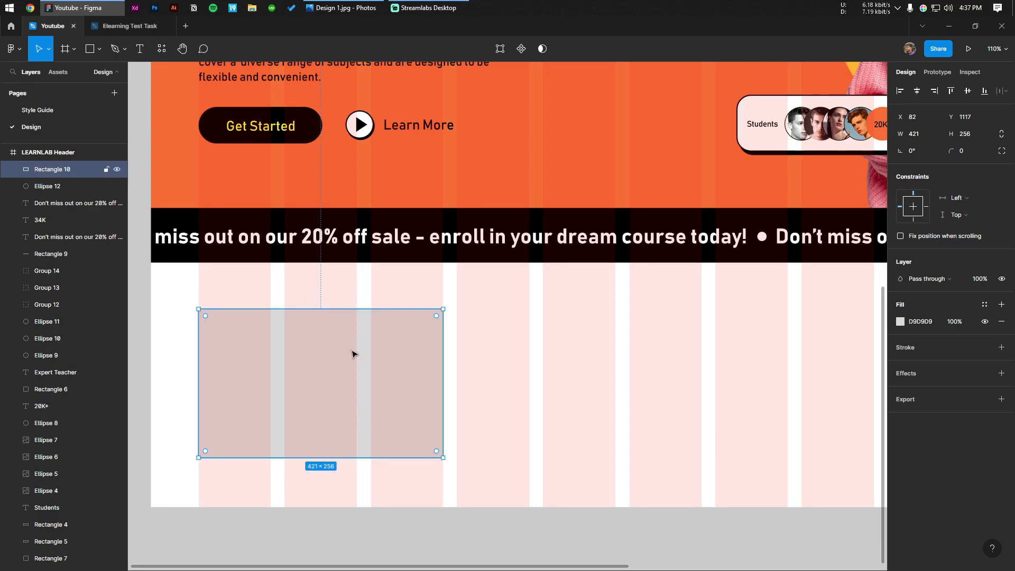
{"action": "key", "text": "ctrl+shift+bracketleft"}
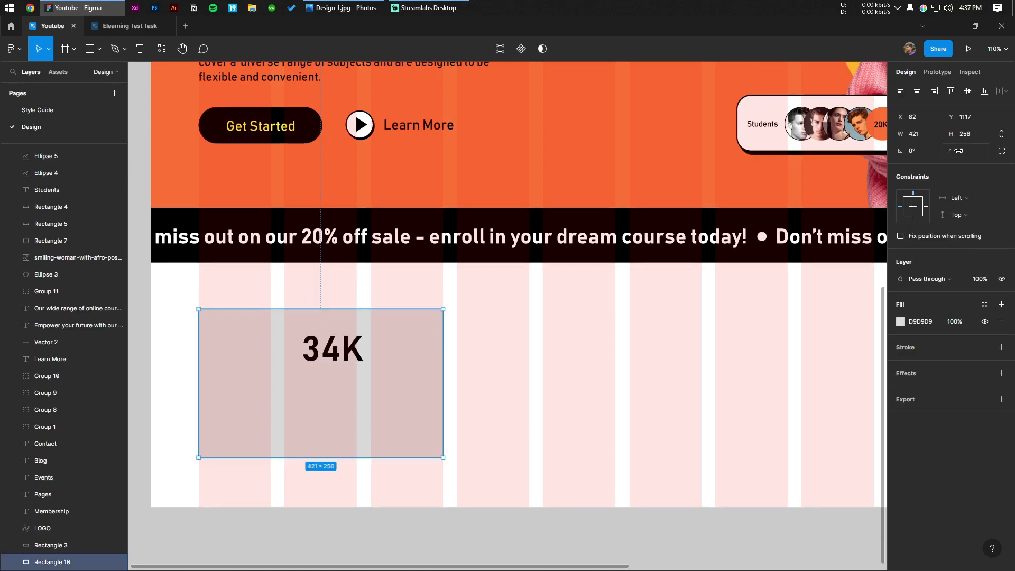
Round the grey rectangle's corners to a radius of 35 and reduce its height to 241.
{"action": "left_click_drag", "start_coordinate": [959, 151], "coordinate": [168, 155]}
{"action": "left_click_drag", "start_coordinate": [291, 153], "coordinate": [547, 321]}
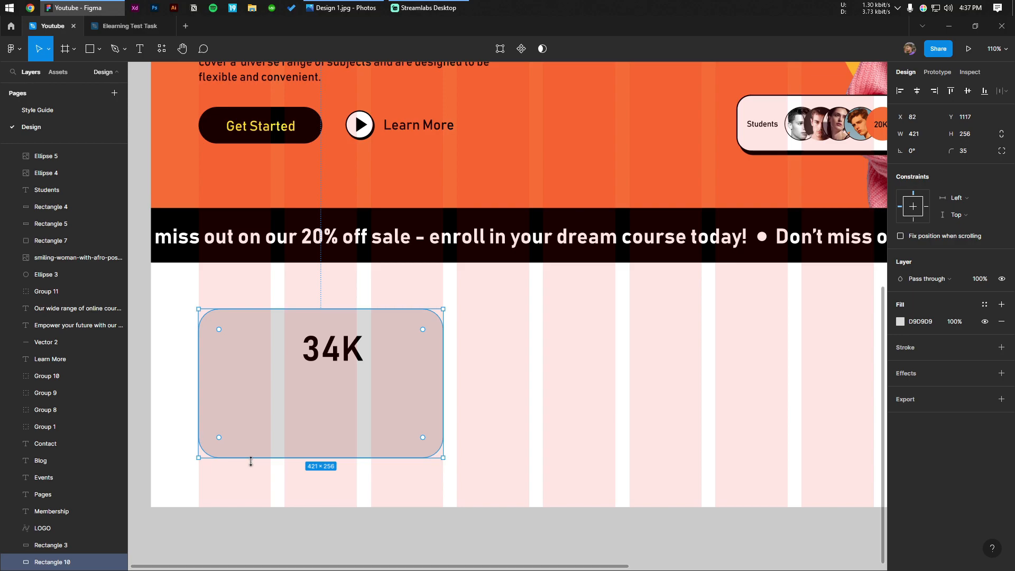
{"action": "left_click_drag", "start_coordinate": [320, 454], "coordinate": [319, 447]}
Move the 34K text lower inside the grey card and centre it horizontally with the card.
{"action": "left_click_drag", "start_coordinate": [392, 362], "coordinate": [395, 374]}
{"action": "key", "text": "Escape"}
{"action": "scroll", "coordinate": [345, 312], "scroll_direction": "down", "scroll_amount": 2}
{"action": "scroll", "coordinate": [345, 312], "scroll_direction": "left", "scroll_amount": 1}
{"action": "left_click", "coordinate": [358, 293]}
{"action": "left_click", "coordinate": [428, 326], "text": "shift"}
{"action": "left_click", "coordinate": [934, 91]}
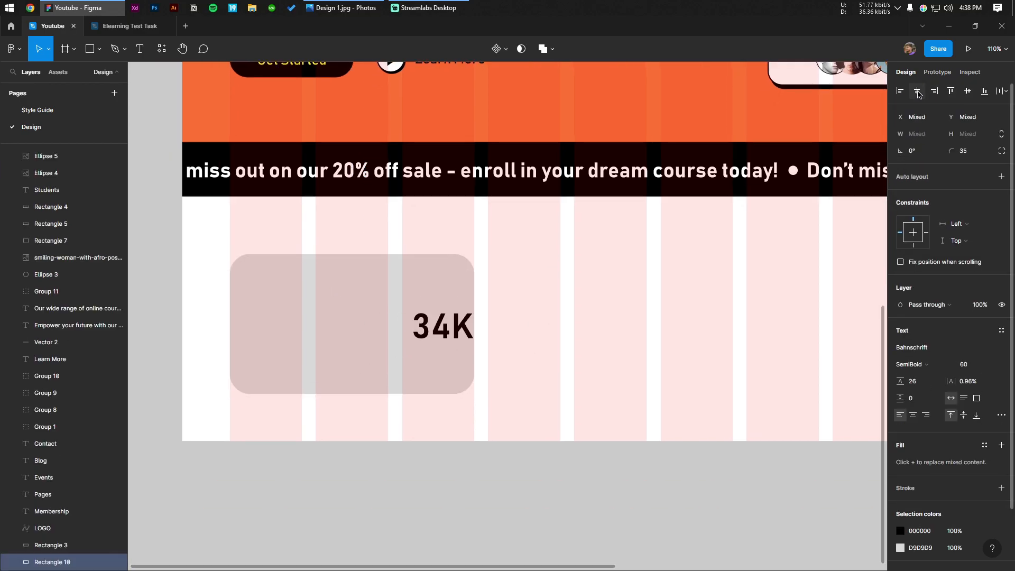
{"action": "left_click", "coordinate": [918, 91]}
{"action": "left_click", "coordinate": [673, 303]}
Duplicate the 34K text directly below itself and change the copy's wording to "Classes".
{"action": "scroll", "coordinate": [441, 364], "scroll_direction": "up", "scroll_amount": 3}
{"action": "left_click_drag", "start_coordinate": [321, 317], "coordinate": [325, 341]}
{"action": "double_click", "coordinate": [325, 342]}
{"action": "type", "text": "Classe"}
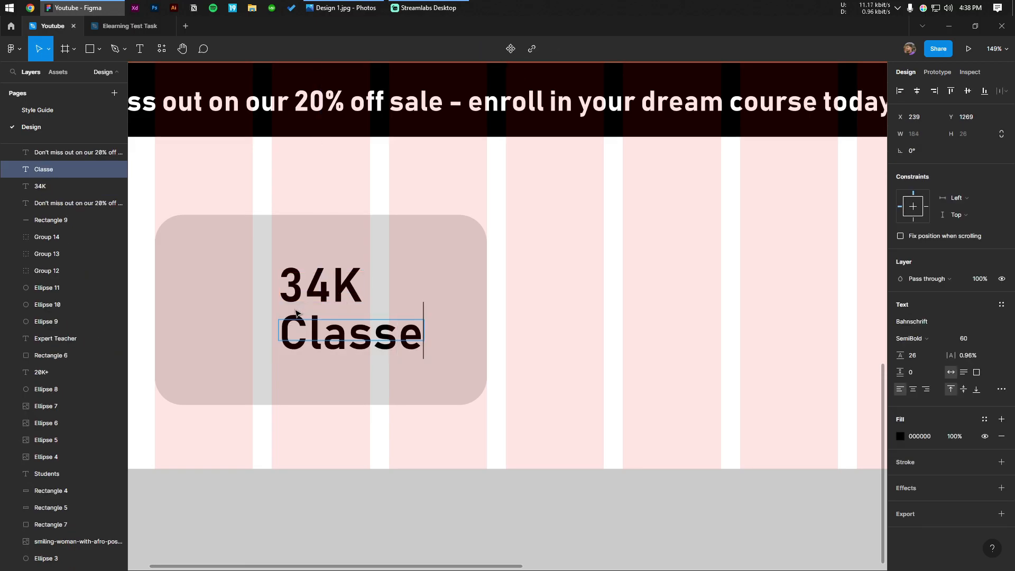
{"action": "type", "text": "s"}
Set the Classes text to Bahnschrift Regular at size 26.
{"action": "key", "text": "ctrl+a"}
{"action": "left_click", "coordinate": [910, 338]}
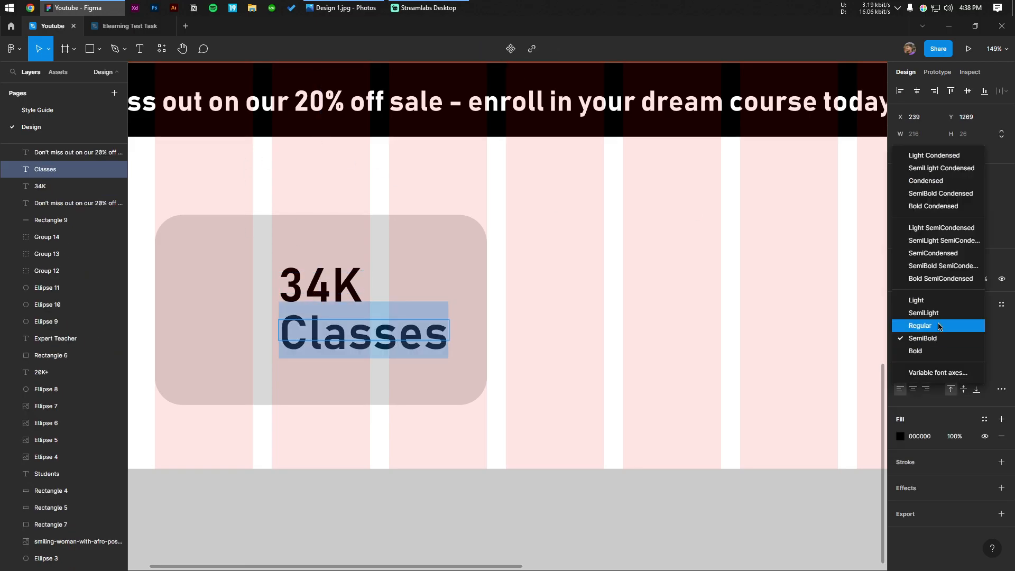
{"action": "left_click", "coordinate": [915, 325]}
{"action": "left_click", "coordinate": [971, 341]}
{"action": "type", "text": "20"}
{"action": "key", "text": "Return"}
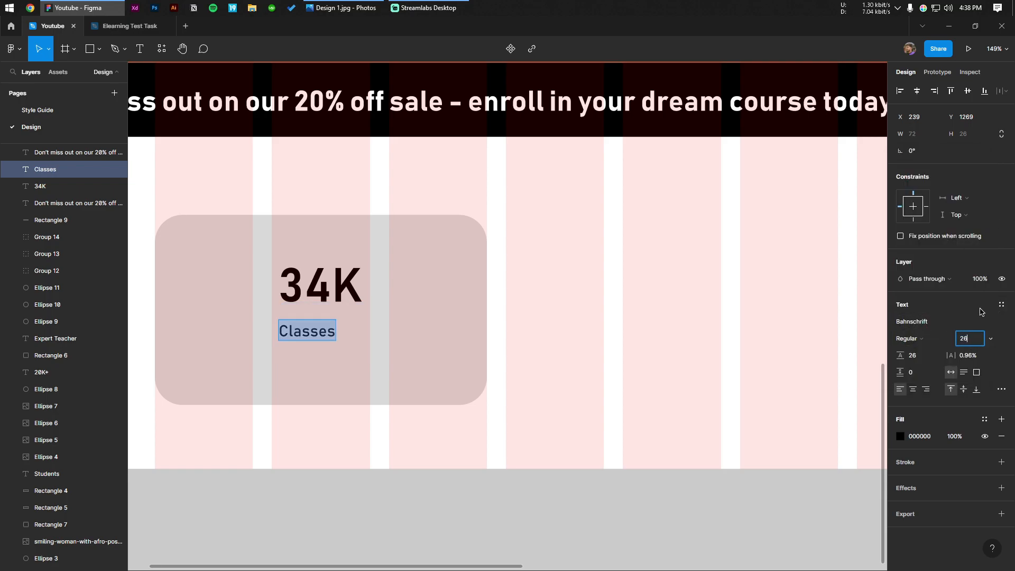
Align the horizontal centres of the 34K and Classes texts.
{"action": "left_click", "coordinate": [375, 305], "text": "shift"}
{"action": "left_click", "coordinate": [316, 343], "text": "shift"}
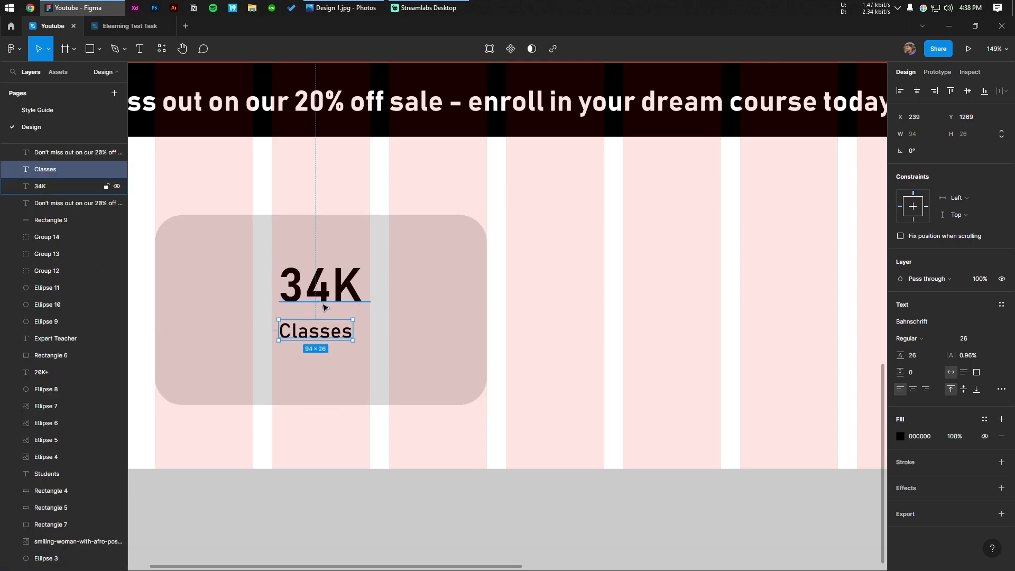
{"action": "left_click", "coordinate": [324, 302], "text": "shift"}
{"action": "left_click", "coordinate": [917, 91]}
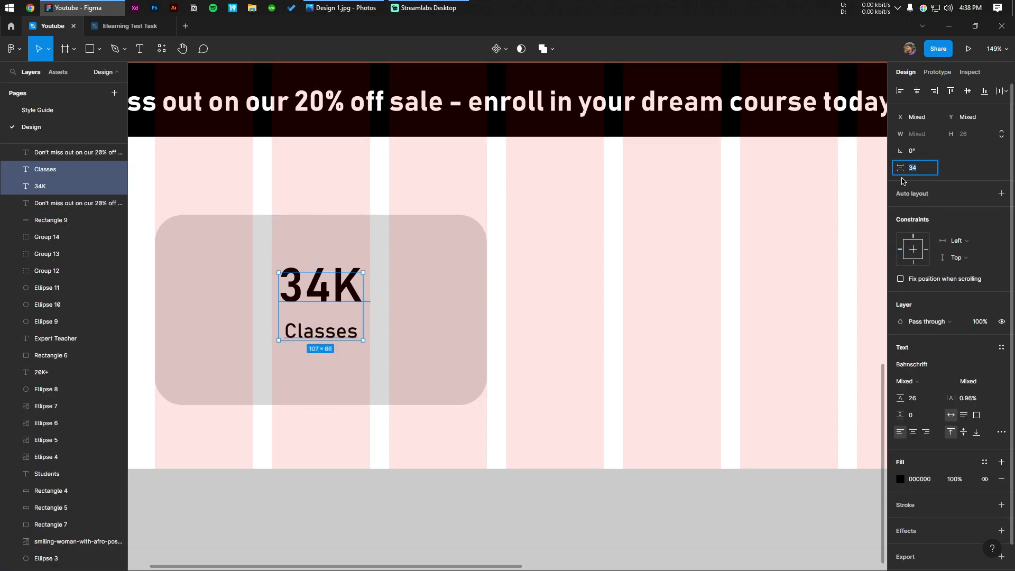
Set the vertical spacing between the 34K and Classes texts to 20.
{"action": "type", "text": "10"}
{"action": "key", "text": "Return"}
{"action": "type", "text": "30"}
{"action": "key", "text": "Return"}
{"action": "type", "text": "20"}
{"action": "key", "text": "Return"}
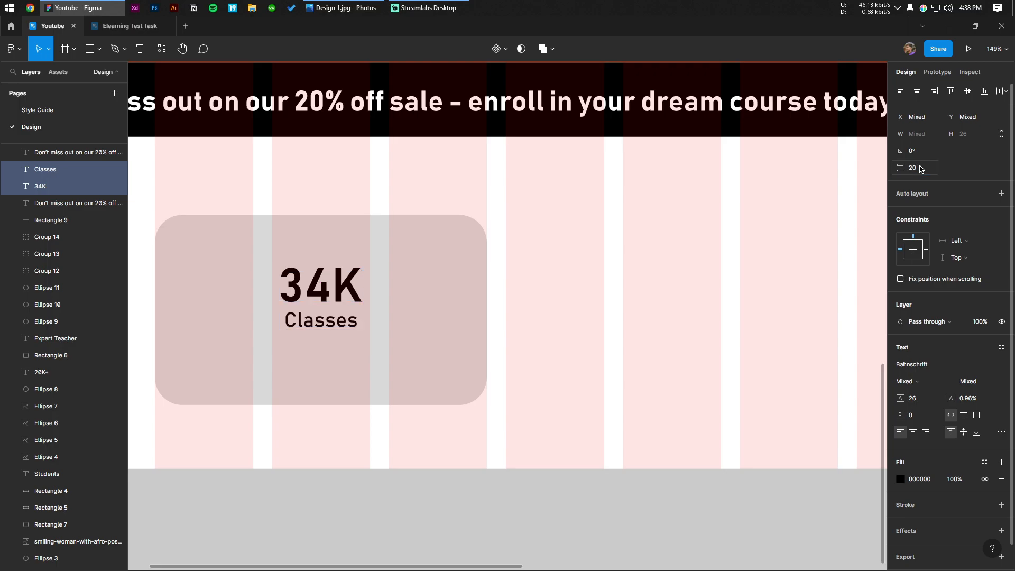
Group the 34K and Classes texts and centre the group vertically in the grey card.
{"action": "left_click", "coordinate": [458, 249]}
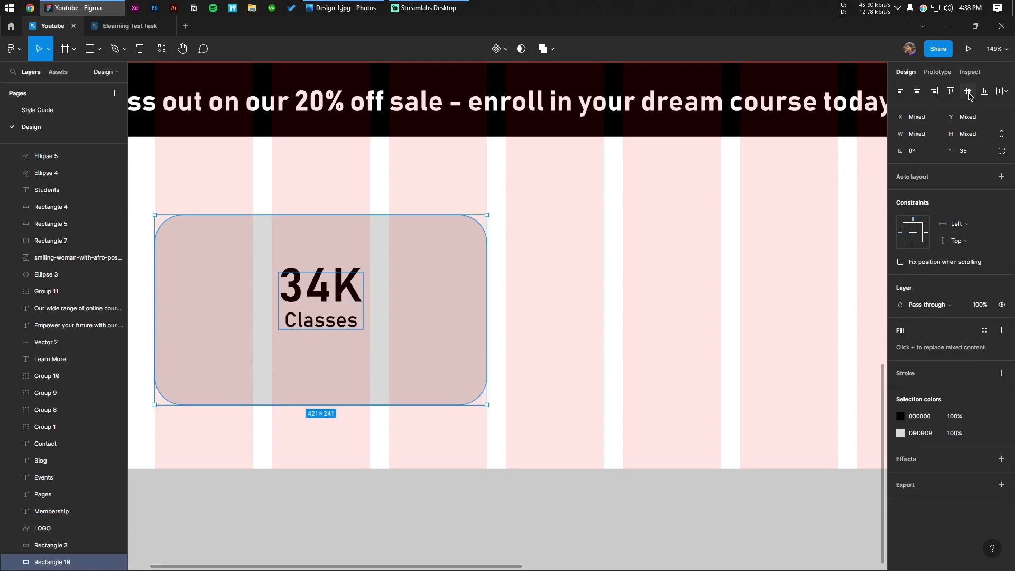
{"action": "left_click", "coordinate": [968, 93]}
{"action": "left_click", "coordinate": [702, 337]}
{"action": "scroll", "coordinate": [703, 338], "scroll_direction": "down", "scroll_amount": 1}
{"action": "left_click_drag", "start_coordinate": [657, 328], "coordinate": [678, 320]}
{"action": "left_click", "coordinate": [514, 312]}
Duplicate the 34K Classes card with its text onto the next three grid columns.
{"action": "scroll", "coordinate": [511, 306], "scroll_direction": "down", "scroll_amount": 3}
{"action": "left_click_drag", "start_coordinate": [576, 301], "coordinate": [509, 295]}
{"action": "left_click_drag", "start_coordinate": [573, 240], "coordinate": [278, 352]}
{"action": "key", "text": "ctrl+g"}
{"action": "scroll", "coordinate": [390, 294], "scroll_direction": "down", "scroll_amount": 1}
{"action": "left_click_drag", "start_coordinate": [390, 294], "coordinate": [544, 298]}
{"action": "scroll", "coordinate": [412, 301], "scroll_direction": "up", "scroll_amount": 8}
{"action": "scroll", "coordinate": [472, 302], "scroll_direction": "down", "scroll_amount": 7}
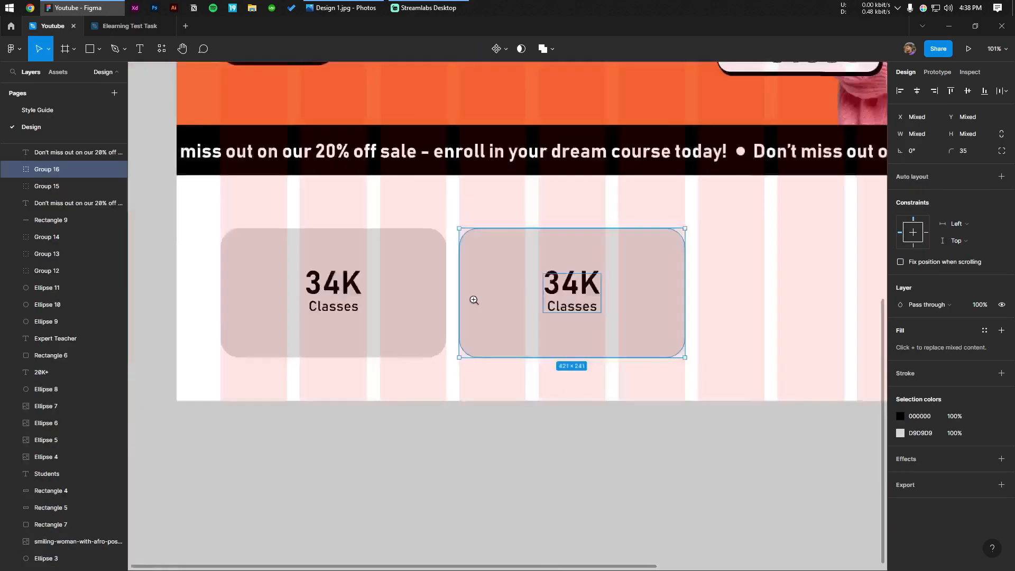
Add two more copies of the card on the remaining grid columns to complete a row of four.
{"action": "scroll", "coordinate": [474, 300], "scroll_direction": "down", "scroll_amount": 5}
{"action": "left_click_drag", "start_coordinate": [270, 309], "coordinate": [426, 309]}
{"action": "scroll", "coordinate": [370, 277], "scroll_direction": "up", "scroll_amount": 7}
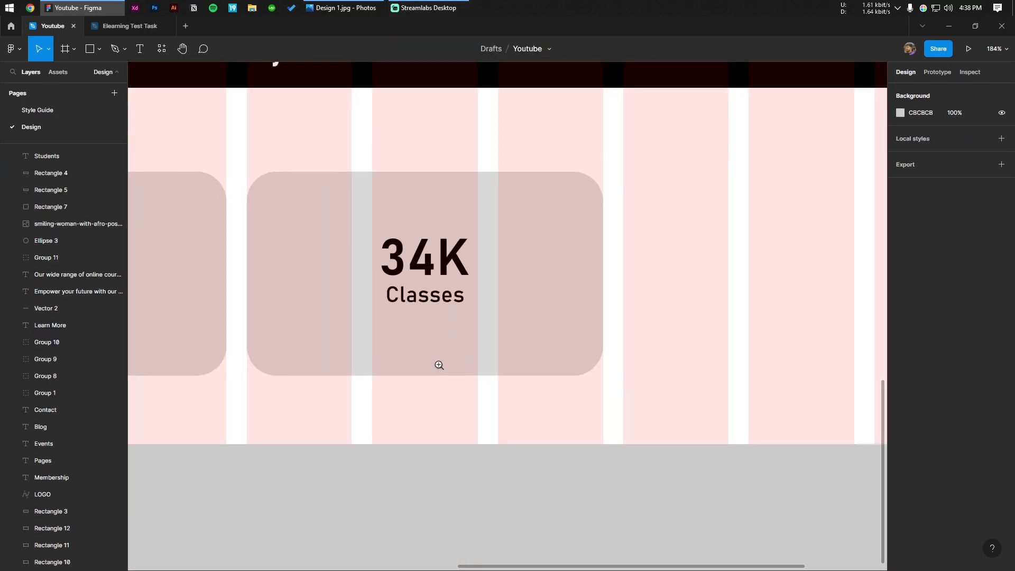
{"action": "left_click_drag", "start_coordinate": [703, 213], "coordinate": [381, 386]}
{"action": "scroll", "coordinate": [370, 338], "scroll_direction": "down", "scroll_amount": 4}
{"action": "left_click_drag", "start_coordinate": [369, 332], "coordinate": [571, 331]}
{"action": "scroll", "coordinate": [535, 310], "scroll_direction": "up", "scroll_amount": 8}
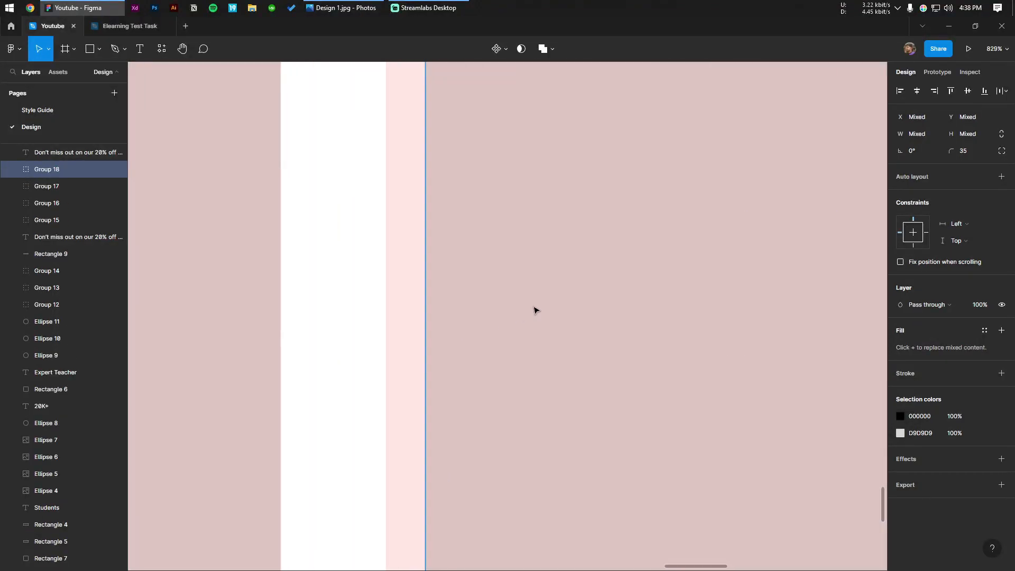
{"action": "scroll", "coordinate": [497, 312], "scroll_direction": "down", "scroll_amount": 10}
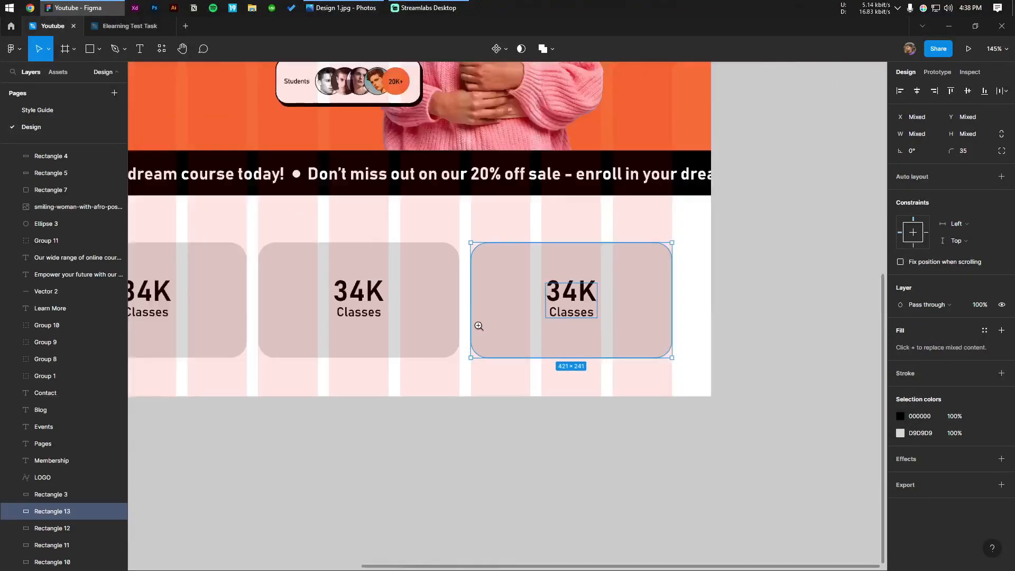
{"action": "left_click", "coordinate": [516, 401]}
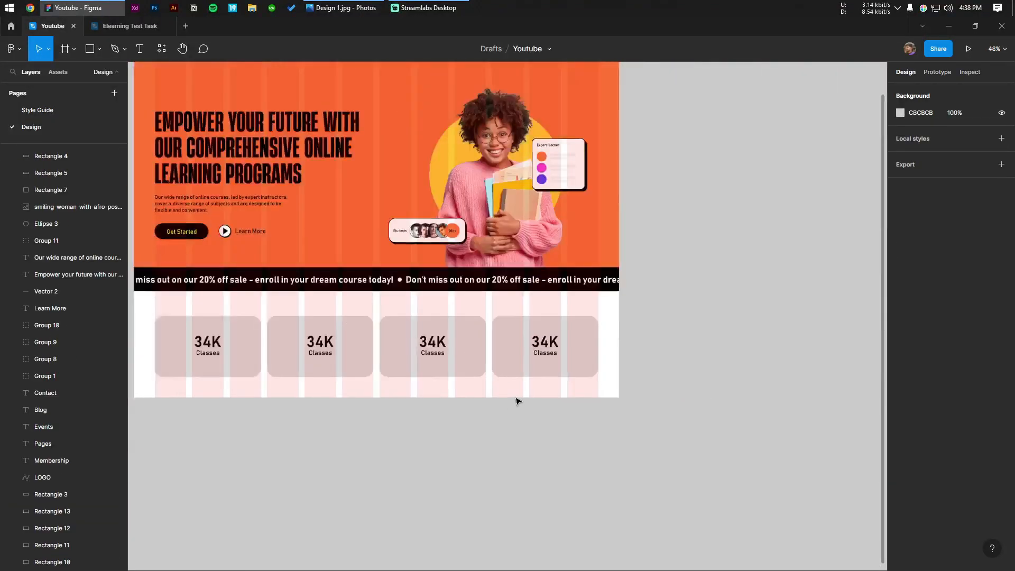
Fill all four card rectangles with FFFFFF and give them a 000000 inside stroke of width 2.
{"action": "key", "text": "shift+r"}
{"action": "scroll", "coordinate": [423, 413], "scroll_direction": "up", "scroll_amount": 2}
{"action": "left_click_drag", "start_coordinate": [215, 385], "coordinate": [627, 344]}
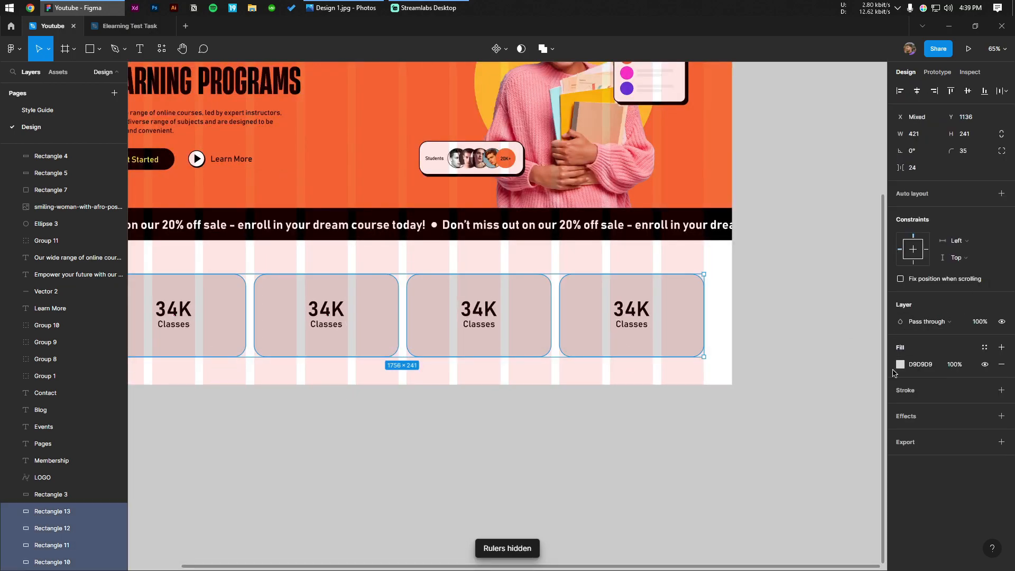
{"action": "left_click", "coordinate": [900, 365]}
{"action": "left_click_drag", "start_coordinate": [782, 331], "coordinate": [549, 229]}
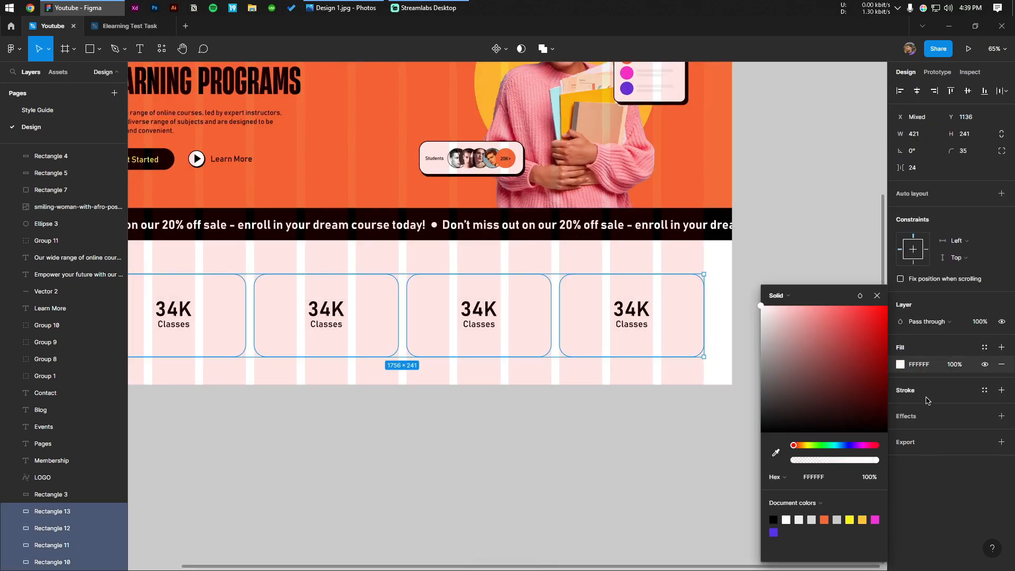
{"action": "left_click", "coordinate": [926, 401]}
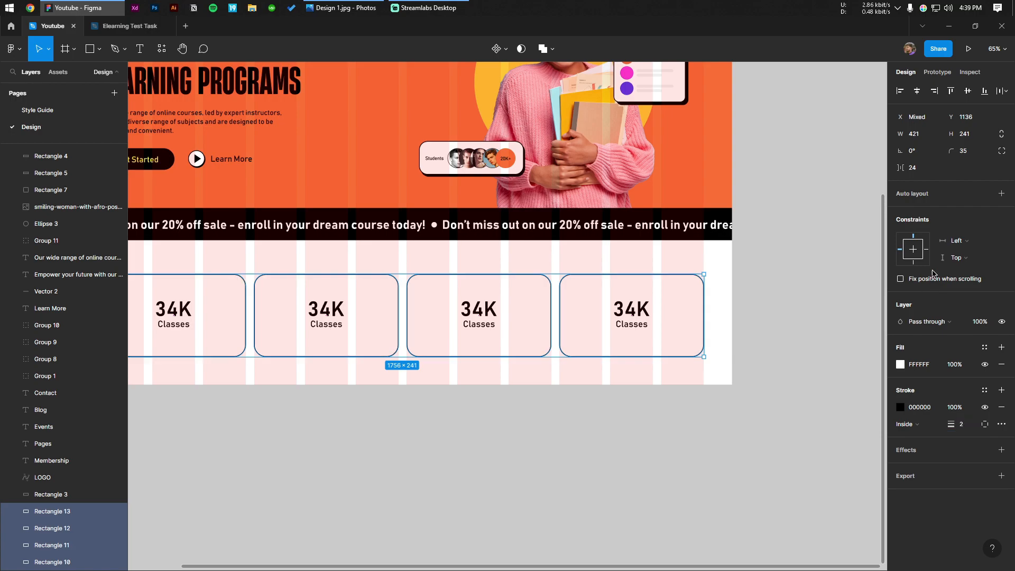
{"action": "left_click", "coordinate": [528, 410]}
{"action": "left_click_drag", "start_coordinate": [528, 410], "coordinate": [531, 408]}
Ungroup the text pairs in the second, third and fourth cards and set their text alignment to centre.
{"action": "left_click", "coordinate": [348, 321]}
{"action": "left_click", "coordinate": [493, 322], "text": "shift"}
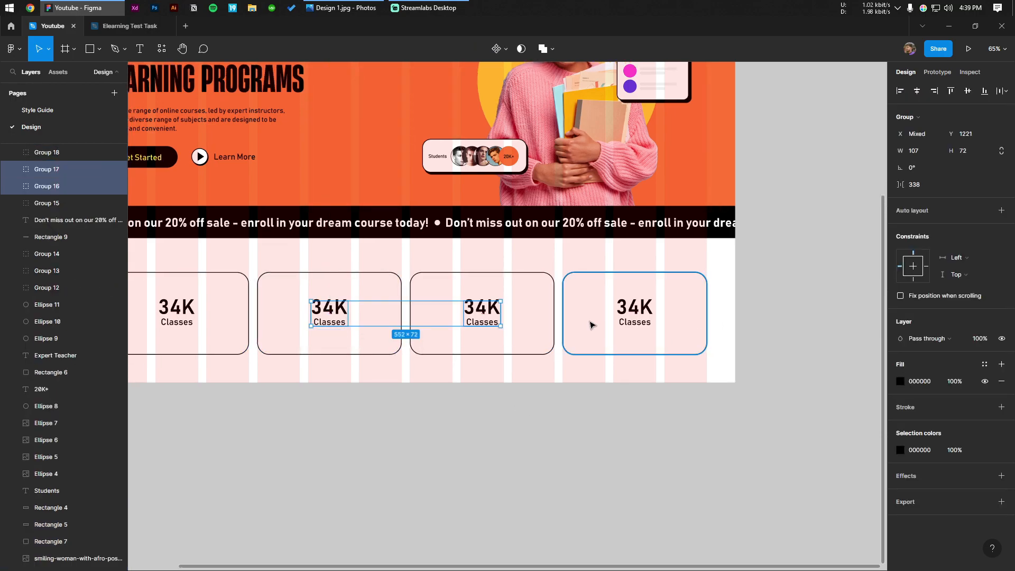
{"action": "left_click", "coordinate": [640, 321], "text": "shift"}
{"action": "key", "text": "ctrl+shift+g"}
{"action": "left_click", "coordinate": [913, 406]}
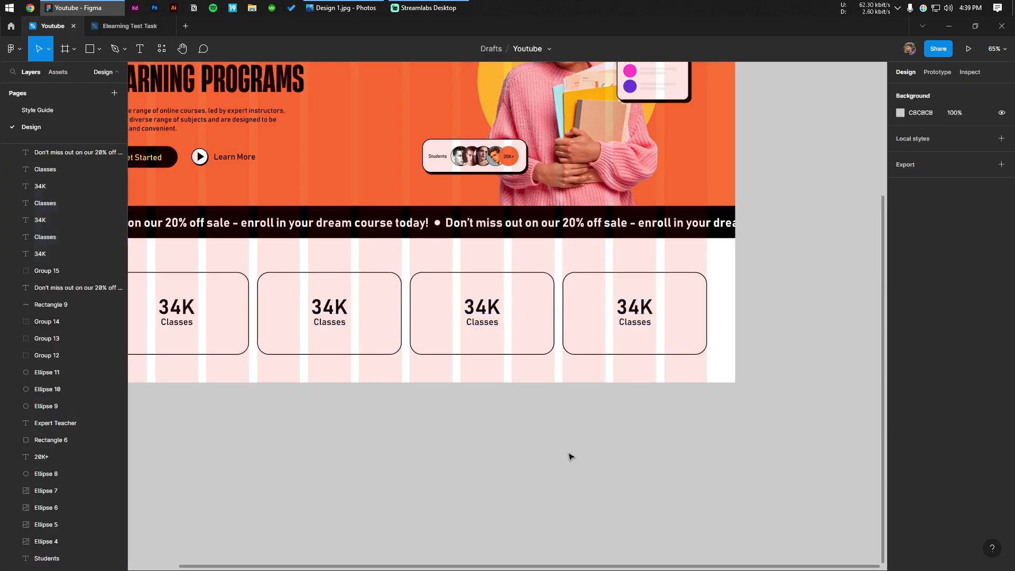
{"action": "left_click", "coordinate": [589, 467]}
Change the second card's texts to "20K" and "Students".
{"action": "scroll", "coordinate": [367, 333], "scroll_direction": "up", "scroll_amount": 5}
{"action": "double_click", "coordinate": [231, 256]}
{"action": "type", "text": "20k"}
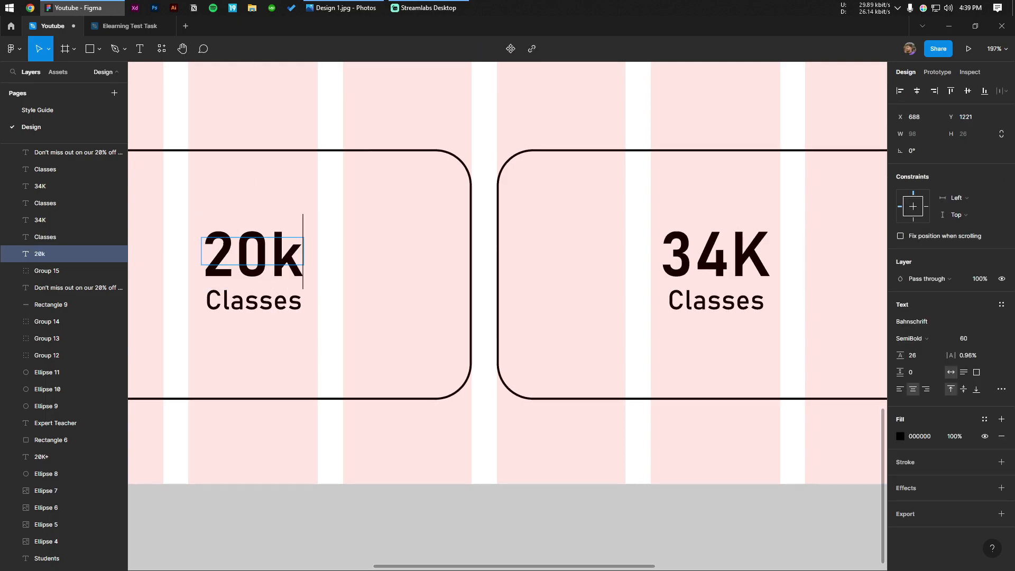
{"action": "key", "text": "BackSpace"}
{"action": "type", "text": "K"}
{"action": "double_click", "coordinate": [245, 290]}
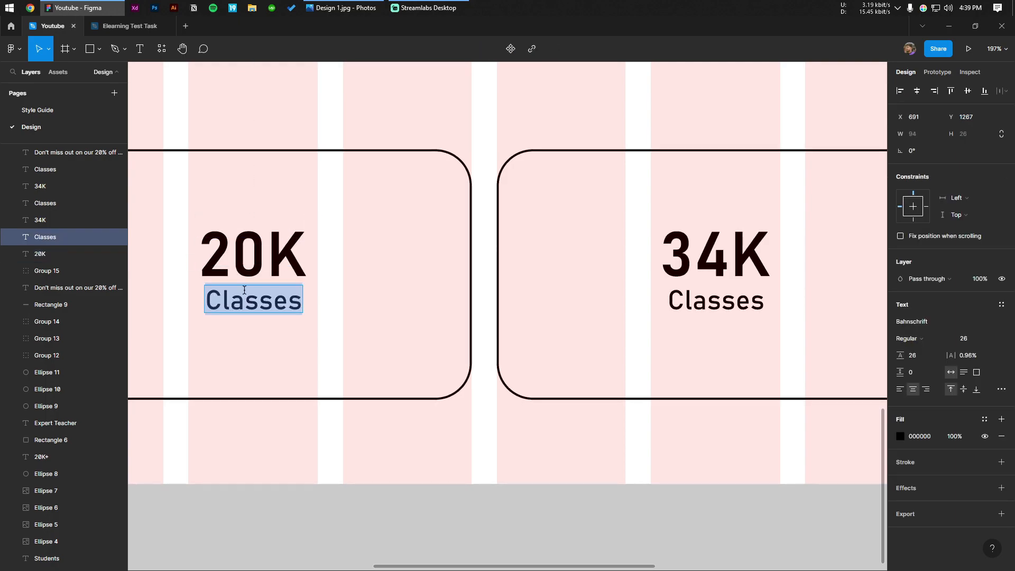
{"action": "type", "text": "Students"}
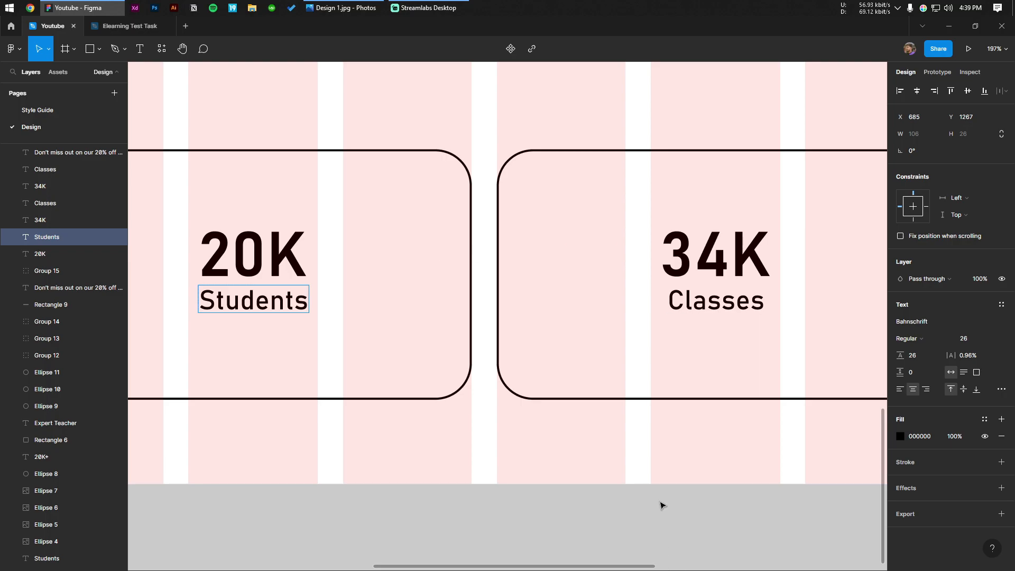
{"action": "left_click", "coordinate": [663, 516]}
Change the third card's texts to "5K" and "Teachers".
{"action": "scroll", "coordinate": [453, 427], "scroll_direction": "right", "scroll_amount": 6}
{"action": "scroll", "coordinate": [454, 426], "scroll_direction": "up", "scroll_amount": 1}
{"action": "double_click", "coordinate": [386, 283]}
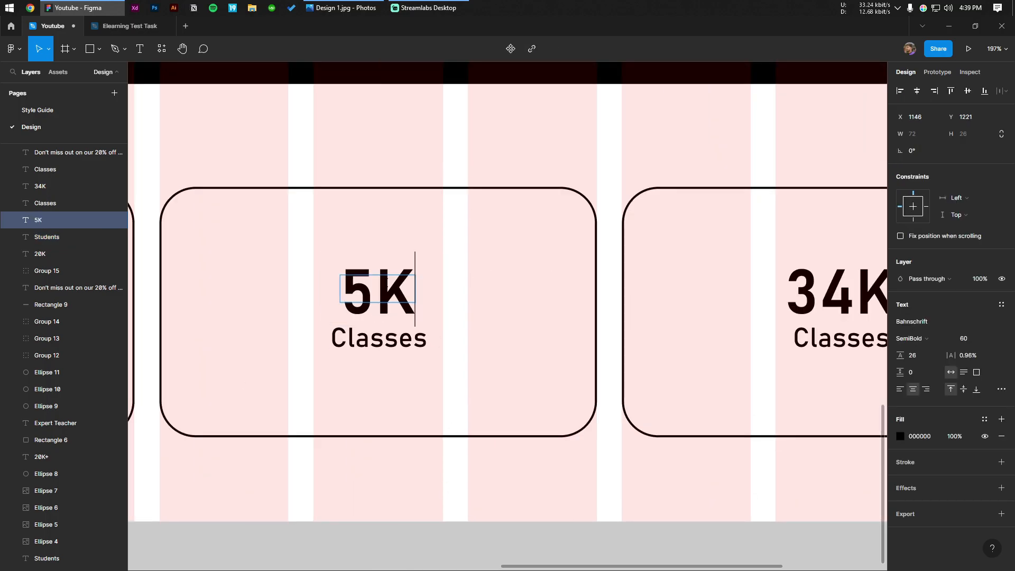
{"action": "double_click", "coordinate": [379, 339]}
{"action": "type", "text": "Teachers"}
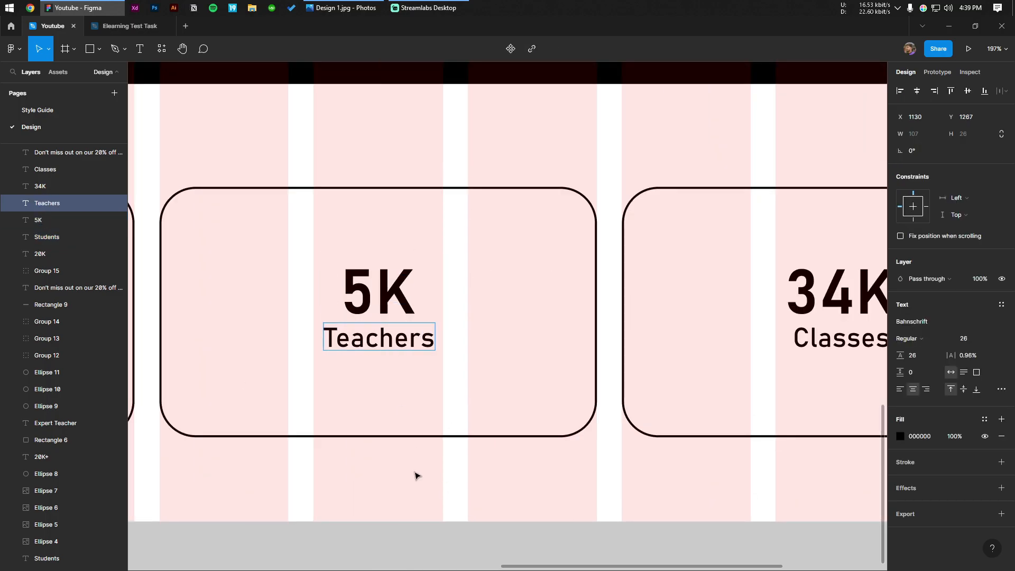
Change the fourth card's texts to "4.8" and "Rating".
{"action": "scroll", "coordinate": [415, 475], "scroll_direction": "down", "scroll_amount": 3}
{"action": "scroll", "coordinate": [529, 344], "scroll_direction": "up", "scroll_amount": 3}
{"action": "double_click", "coordinate": [527, 333]}
{"action": "type", "text": "4."}
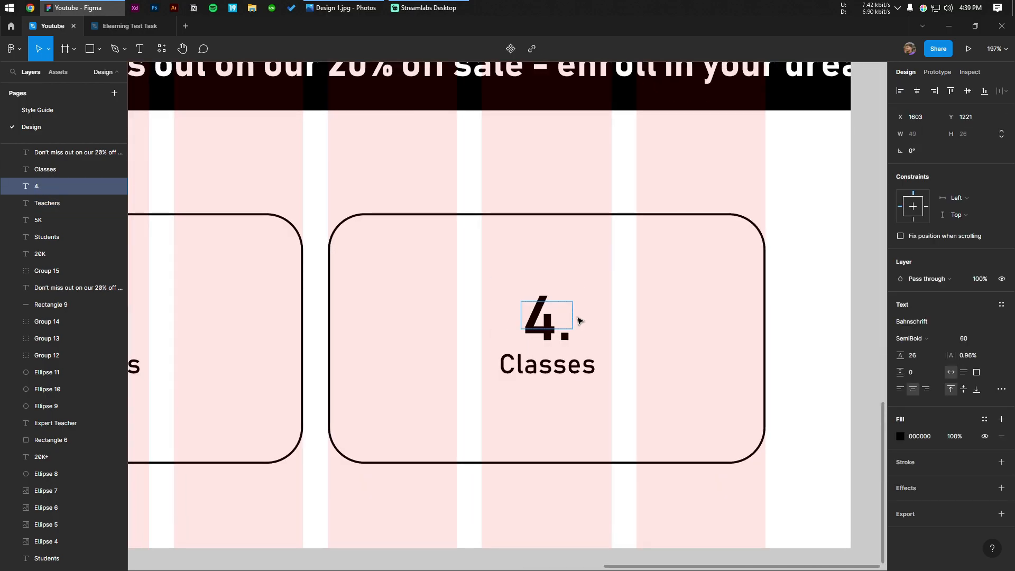
{"action": "double_click", "coordinate": [565, 320]}
{"action": "key", "text": "BackSpace"}
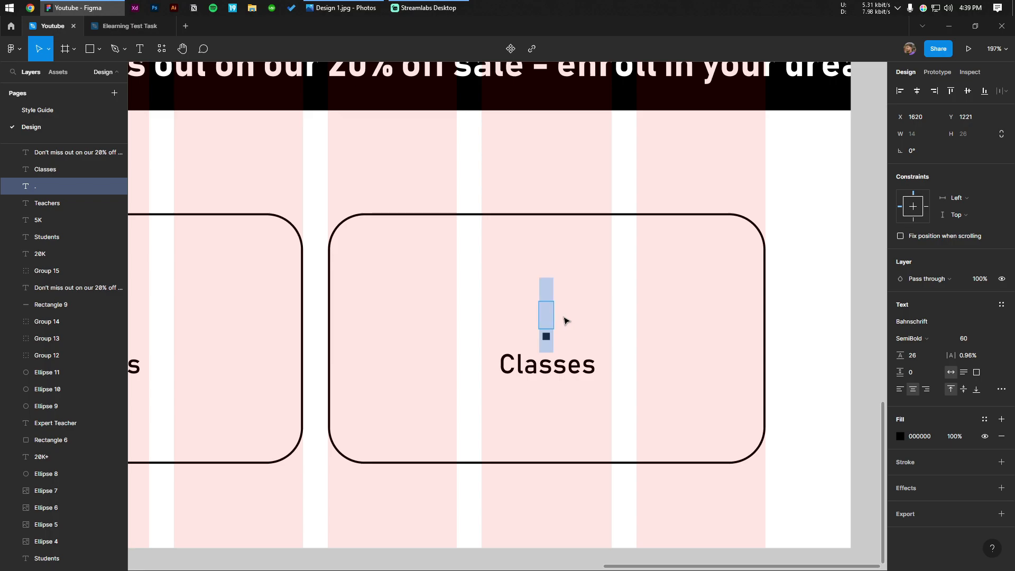
{"action": "double_click", "coordinate": [547, 365]}
{"action": "type", "text": "Rating"}
{"action": "left_click", "coordinate": [496, 515]}
Duplicate the four card rectangles with a slight offset right and down, at Y 1142.
{"action": "scroll", "coordinate": [492, 514], "scroll_direction": "down", "scroll_amount": 3}
{"action": "left_click_drag", "start_coordinate": [353, 519], "coordinate": [542, 426]}
{"action": "scroll", "coordinate": [384, 428], "scroll_direction": "down", "scroll_amount": 4}
{"action": "left_click_drag", "start_coordinate": [225, 412], "coordinate": [353, 375]}
{"action": "mouse_move", "coordinate": [272, 383]}
{"action": "left_mouse_down"}
{"action": "mouse_move", "coordinate": [602, 344]}
{"action": "mouse_move", "coordinate": [286, 338]}
{"action": "mouse_move", "coordinate": [281, 389]}
{"action": "left_mouse_up"}
{"action": "scroll", "coordinate": [303, 339], "scroll_direction": "up", "scroll_amount": 10}
{"action": "scroll", "coordinate": [281, 389], "scroll_direction": "down", "scroll_amount": 8}
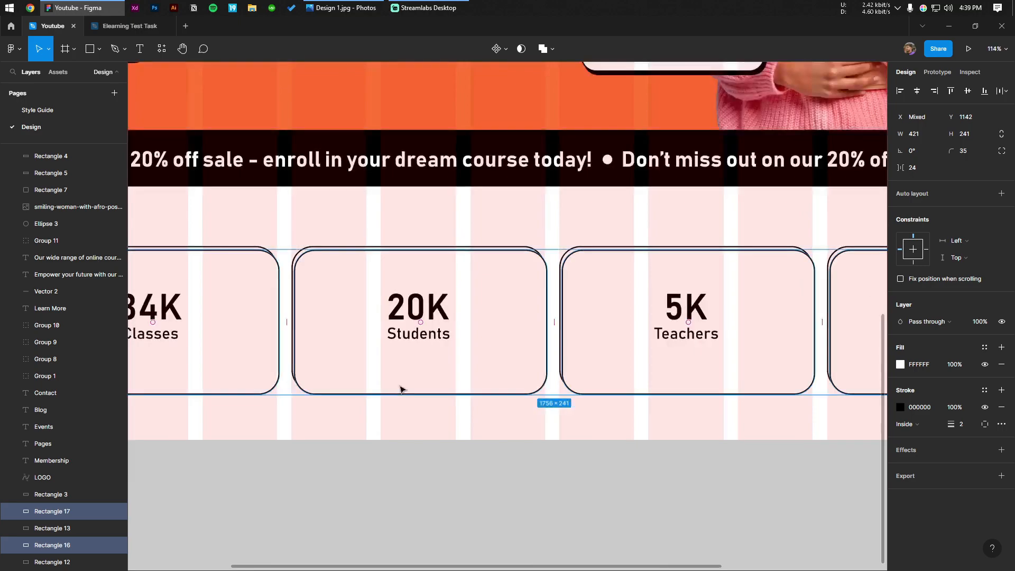
Nudge the four duplicated rectangles further right and down to Y 1143.
{"action": "key", "text": "Right"}
{"action": "key", "text": "Right"}
{"action": "key", "text": "Right"}
{"action": "key", "text": "Right"}
{"action": "key", "text": "Down"}
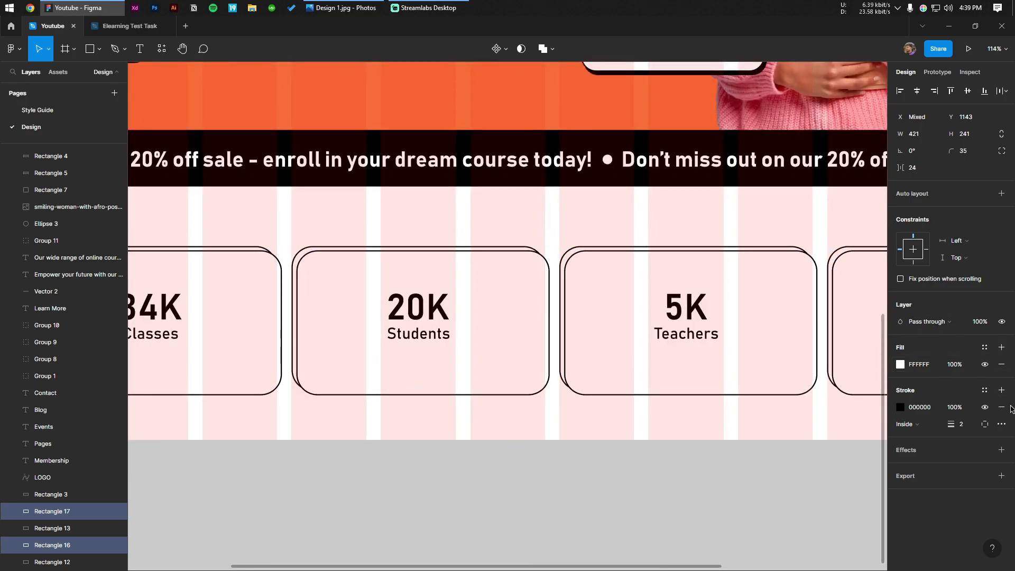
Turn the four copies into strokeless 000000 shadows behind the white cards, at Y 1142.
{"action": "left_click", "coordinate": [1002, 407]}
{"action": "left_click", "coordinate": [901, 365]}
{"action": "left_click_drag", "start_coordinate": [841, 378], "coordinate": [659, 447]}
{"action": "key", "text": "["}
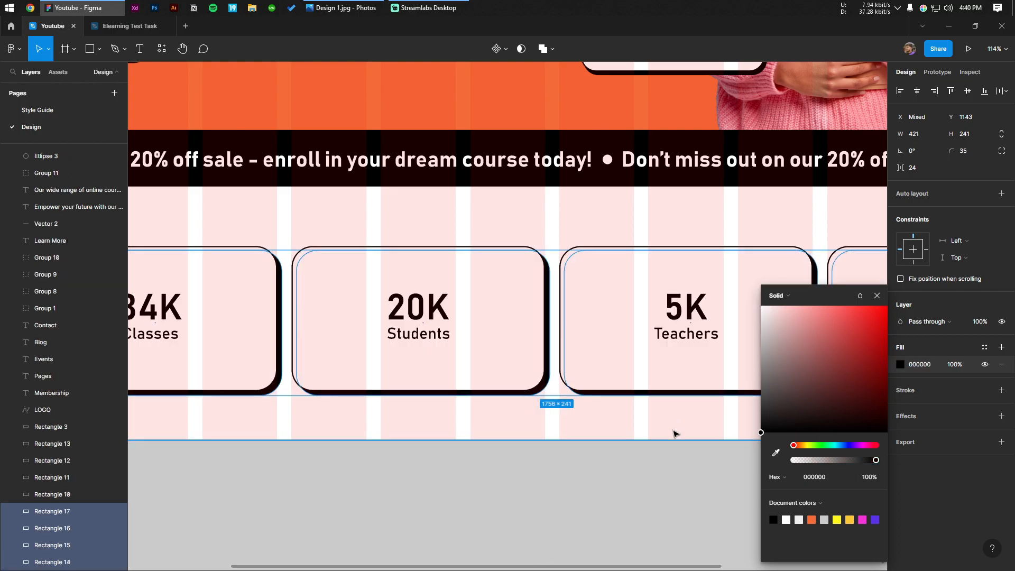
{"action": "scroll", "coordinate": [504, 467], "scroll_direction": "down", "scroll_amount": 5}
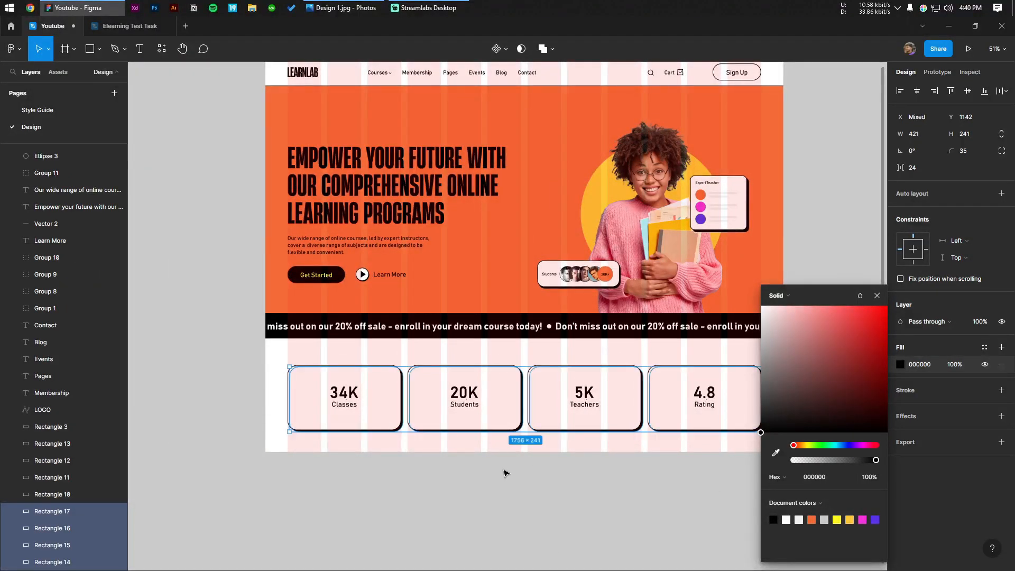
{"action": "left_click", "coordinate": [769, 117]}
Fill the 20K Students card's front rectangle with a pinkish-purple colour.
{"action": "scroll", "coordinate": [769, 117], "scroll_direction": "up", "scroll_amount": 2}
{"action": "left_click", "coordinate": [925, 10]}
{"action": "left_click", "coordinate": [356, 539]}
{"action": "scroll", "coordinate": [310, 399], "scroll_direction": "up", "scroll_amount": 3}
{"action": "left_click_drag", "start_coordinate": [310, 399], "coordinate": [483, 447]}
{"action": "left_click", "coordinate": [483, 386]}
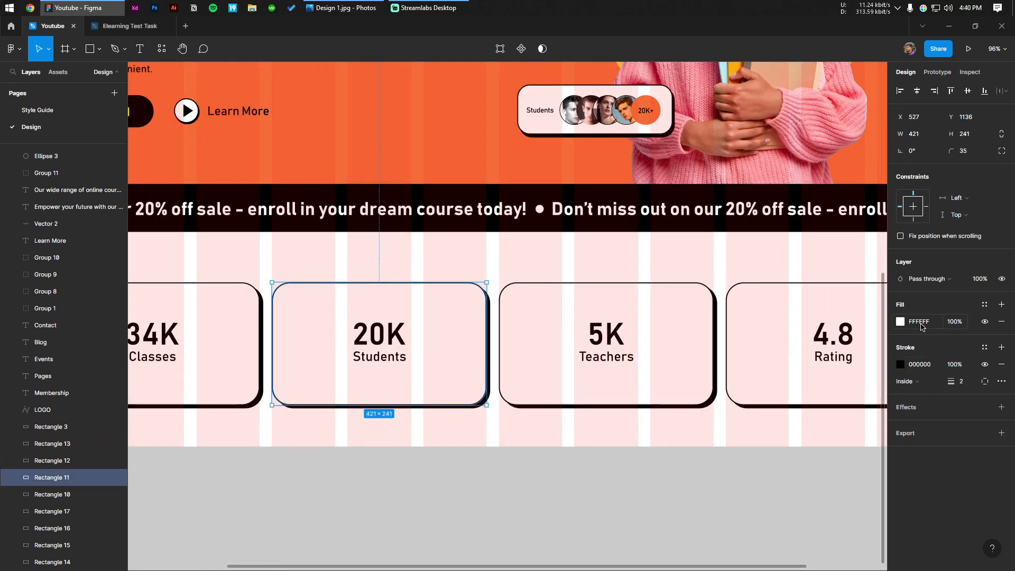
{"action": "left_click", "coordinate": [612, 477]}
{"action": "scroll", "coordinate": [610, 476], "scroll_direction": "down", "scroll_amount": 3}
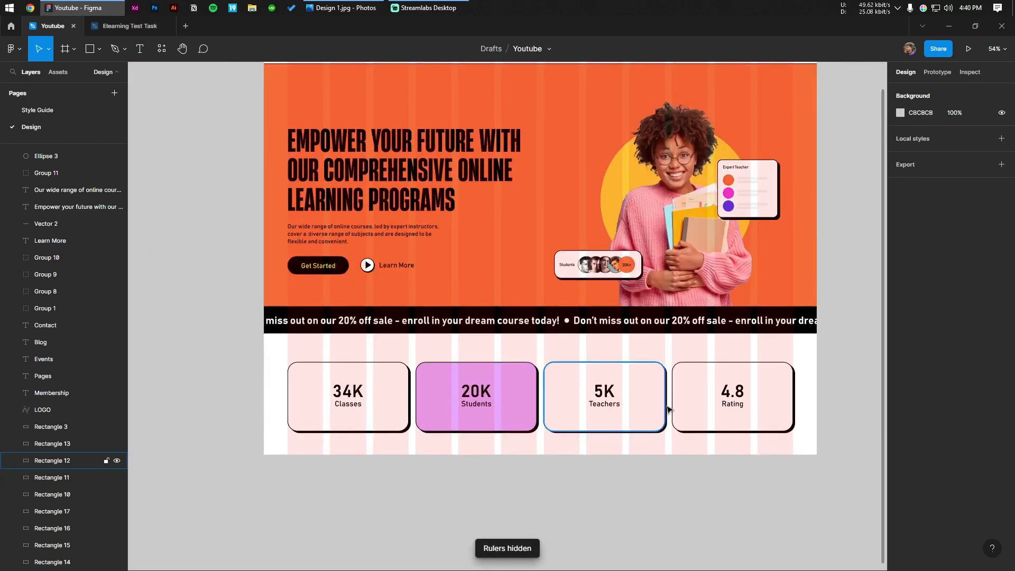
Paste a pink star, a pink burst and a purple 8766FF squiggle onto empty canvas on the Style Guide page.
{"action": "scroll", "coordinate": [597, 449], "scroll_direction": "down", "scroll_amount": 3}
{"action": "scroll", "coordinate": [574, 369], "scroll_direction": "up", "scroll_amount": 2}
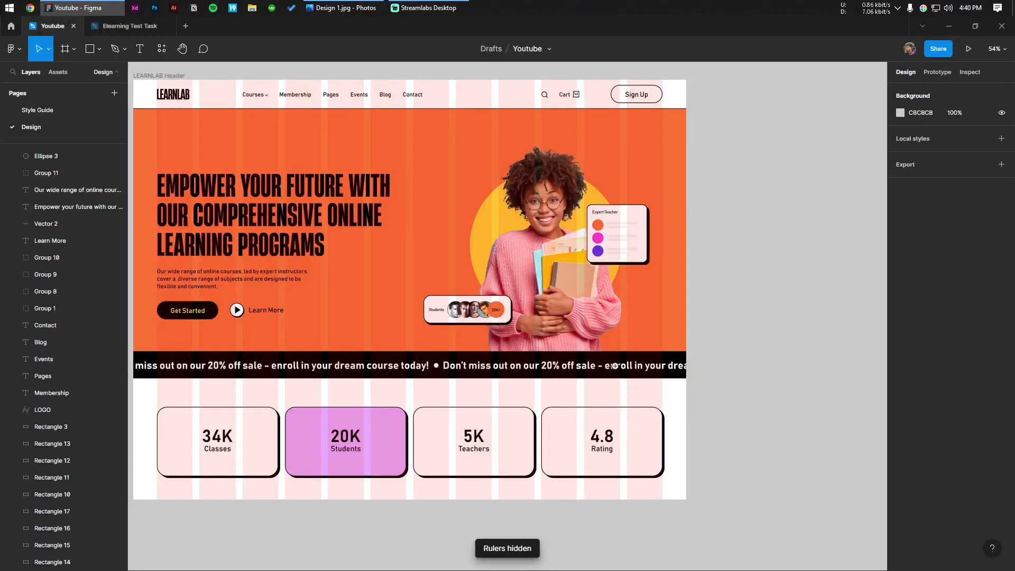
{"action": "scroll", "coordinate": [472, 249], "scroll_direction": "left", "scroll_amount": 2}
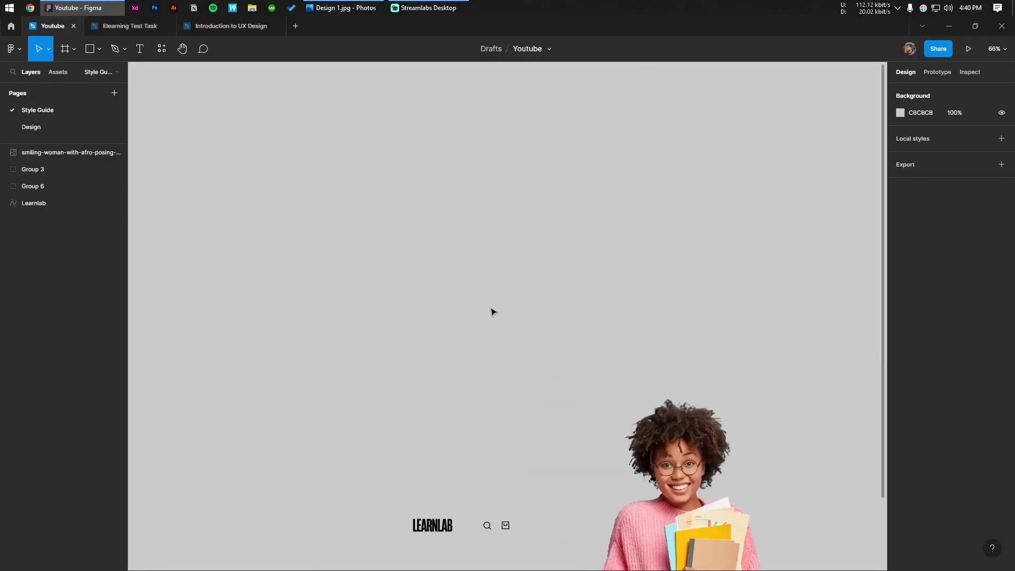
{"action": "left_click_drag", "start_coordinate": [638, 423], "coordinate": [542, 316]}
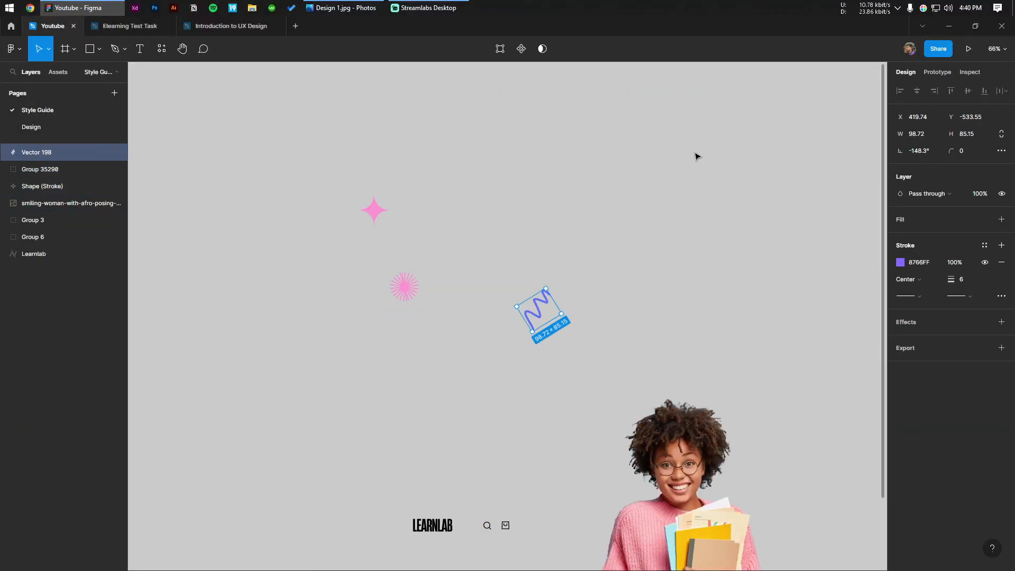
Copy the pink star, pink burst and purple squiggle onto the Design page, on the canvas beside the LEARNLAB Header frame.
{"action": "left_click_drag", "start_coordinate": [637, 197], "coordinate": [341, 326]}
{"action": "left_click", "coordinate": [62, 134]}
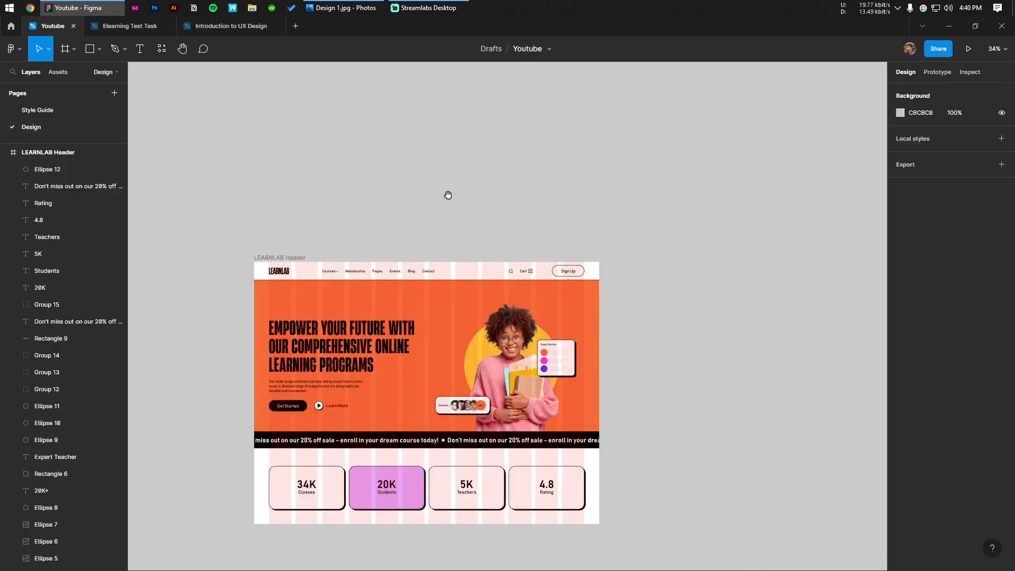
{"action": "scroll", "coordinate": [408, 136], "scroll_direction": "up", "scroll_amount": 2}
{"action": "key", "text": "ctrl+v"}
{"action": "left_click_drag", "start_coordinate": [476, 332], "coordinate": [645, 292]}
{"action": "left_click", "coordinate": [639, 385]}
Place the star in the orange hero between Learn More and the Students card and fill it with 000000.
{"action": "scroll", "coordinate": [632, 279], "scroll_direction": "up", "scroll_amount": 2}
{"action": "left_click_drag", "start_coordinate": [626, 235], "coordinate": [354, 338]}
{"action": "scroll", "coordinate": [354, 339], "scroll_direction": "up", "scroll_amount": 3}
{"action": "left_click_drag", "start_coordinate": [461, 269], "coordinate": [377, 322]}
{"action": "scroll", "coordinate": [387, 327], "scroll_direction": "down", "scroll_amount": 3}
{"action": "left_click", "coordinate": [899, 322]}
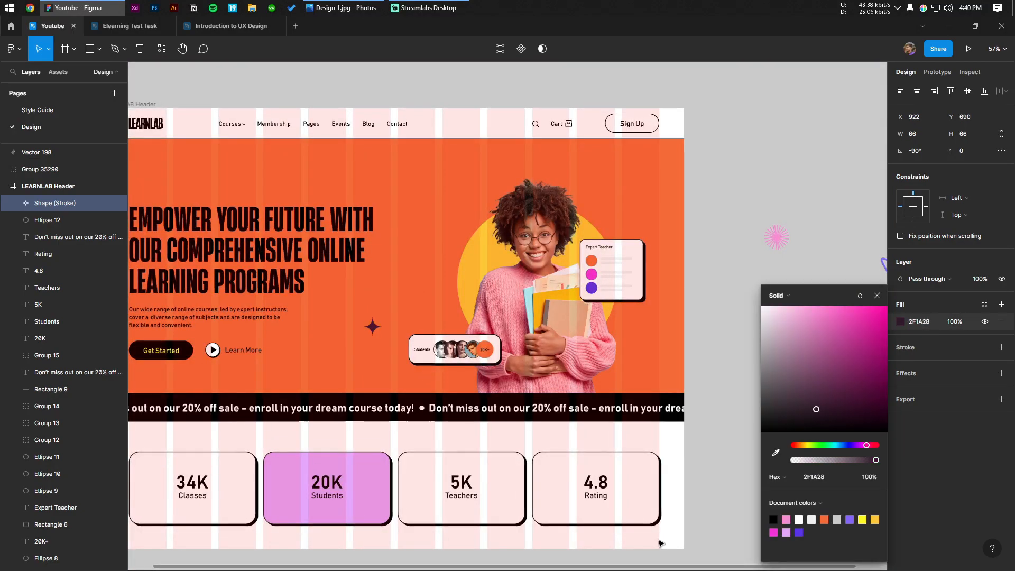
{"action": "left_click", "coordinate": [762, 431]}
{"action": "left_click", "coordinate": [793, 296]}
Move the burst into the hero above the Expert Teacher card, at X 1727, Y 229.33, and make its stroke black.
{"action": "left_click", "coordinate": [803, 252]}
{"action": "scroll", "coordinate": [804, 245], "scroll_direction": "up", "scroll_amount": 5}
{"action": "mouse_move", "coordinate": [721, 297]}
{"action": "left_mouse_down"}
{"action": "mouse_move", "coordinate": [530, 238]}
{"action": "mouse_move", "coordinate": [542, 217]}
{"action": "mouse_move", "coordinate": [531, 210]}
{"action": "left_mouse_up"}
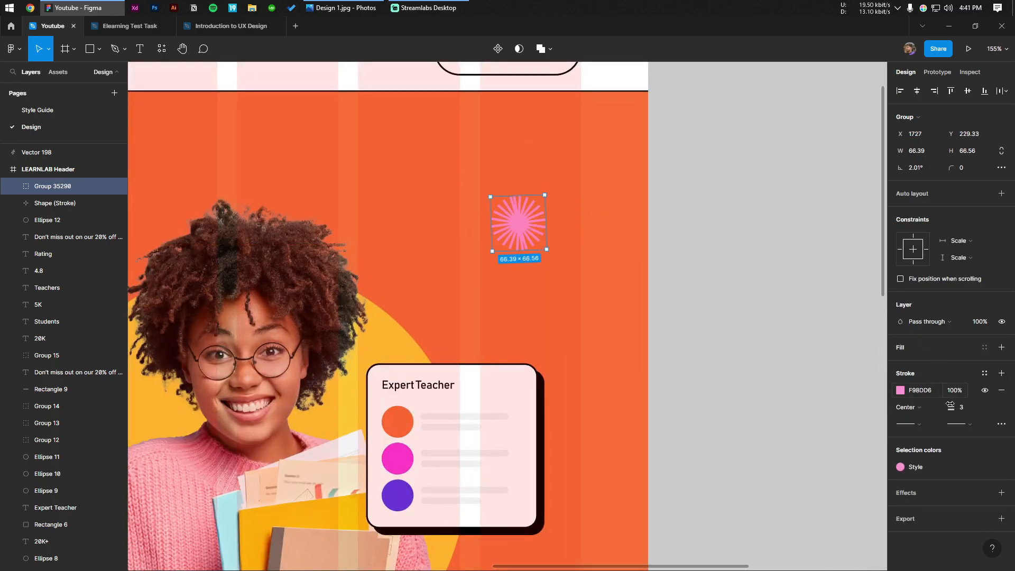
{"action": "left_click", "coordinate": [901, 390]}
{"action": "left_click", "coordinate": [761, 432]}
{"action": "left_click", "coordinate": [781, 158]}
Delete the purple squiggle beside the header.
{"action": "scroll", "coordinate": [762, 185], "scroll_direction": "down", "scroll_amount": 10}
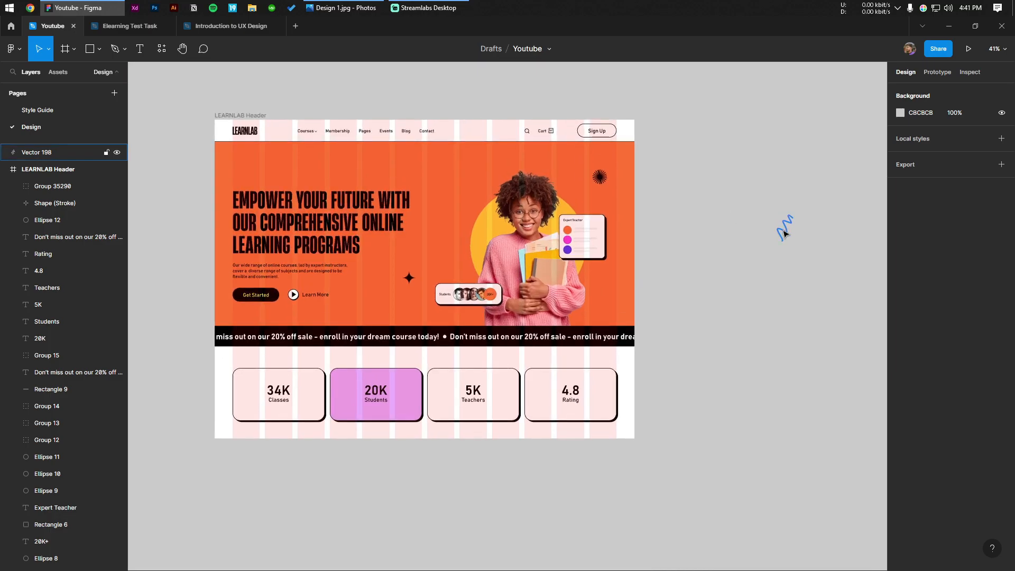
{"action": "left_click_drag", "start_coordinate": [787, 234], "coordinate": [433, 172]}
{"action": "left_click_drag", "start_coordinate": [742, 301], "coordinate": [748, 305]}
{"action": "left_click_drag", "start_coordinate": [703, 251], "coordinate": [799, 354]}
{"action": "key", "text": "Delete"}
Add a smaller 38 × 38 copy of the black star above the hero headline, at X 290, Y 197.
{"action": "scroll", "coordinate": [468, 281], "scroll_direction": "up", "scroll_amount": 3}
{"action": "mouse_move", "coordinate": [375, 276]}
{"action": "left_mouse_down"}
{"action": "mouse_move", "coordinate": [189, 74]}
{"action": "mouse_move", "coordinate": [471, 236]}
{"action": "mouse_move", "coordinate": [436, 278]}
{"action": "mouse_move", "coordinate": [449, 290]}
{"action": "left_mouse_up"}
{"action": "scroll", "coordinate": [471, 236], "scroll_direction": "up", "scroll_amount": 4}
{"action": "left_click_drag", "start_coordinate": [436, 278], "coordinate": [416, 304]}
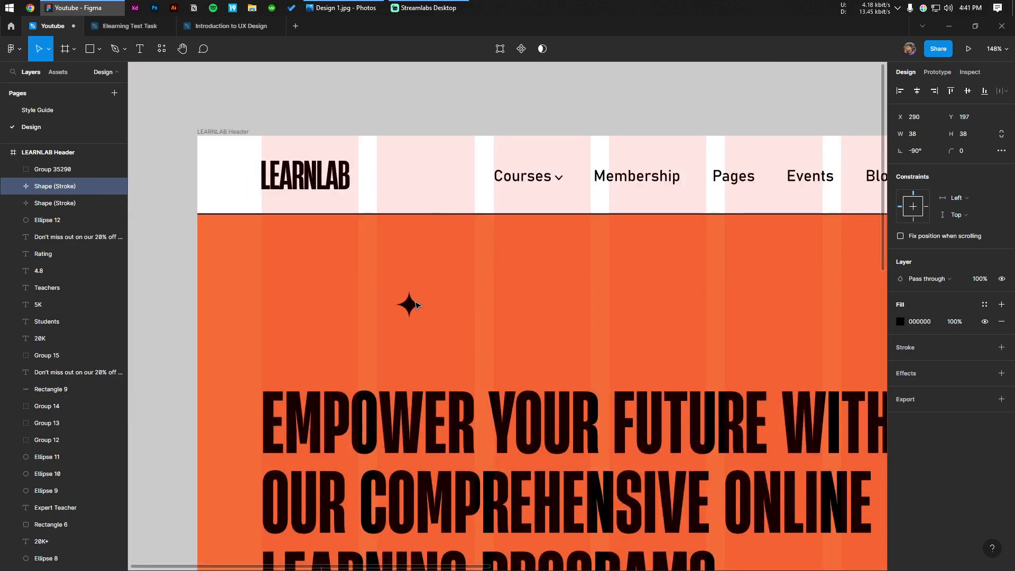
Examine the whole header with the two stars and the burst placed in the hero.
{"action": "scroll", "coordinate": [394, 265], "scroll_direction": "down", "scroll_amount": 6}
{"action": "left_click", "coordinate": [454, 182]}
{"action": "left_click_drag", "start_coordinate": [453, 182], "coordinate": [408, 161]}
{"action": "left_click_drag", "start_coordinate": [456, 231], "coordinate": [369, 150]}
{"action": "scroll", "coordinate": [386, 201], "scroll_direction": "up", "scroll_amount": 1}
{"action": "left_click_drag", "start_coordinate": [387, 215], "coordinate": [419, 198]}
{"action": "scroll", "coordinate": [458, 196], "scroll_direction": "up", "scroll_amount": 1}
{"action": "scroll", "coordinate": [420, 197], "scroll_direction": "down", "scroll_amount": 2}
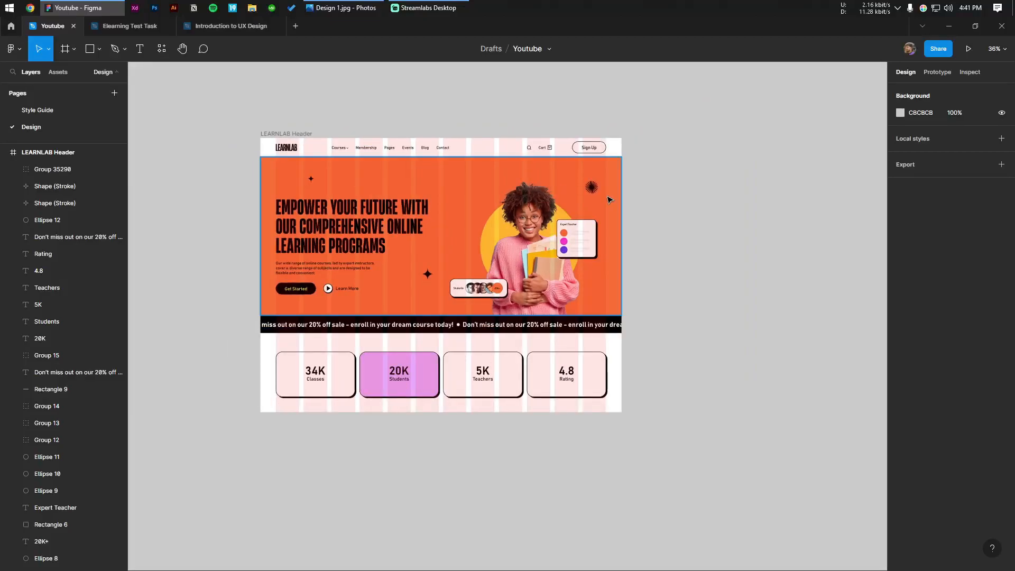
{"action": "left_click_drag", "start_coordinate": [755, 247], "coordinate": [642, 241]}
{"action": "scroll", "coordinate": [639, 242], "scroll_direction": "down", "scroll_amount": 1}
{"action": "left_click_drag", "start_coordinate": [284, 127], "coordinate": [273, 144]}
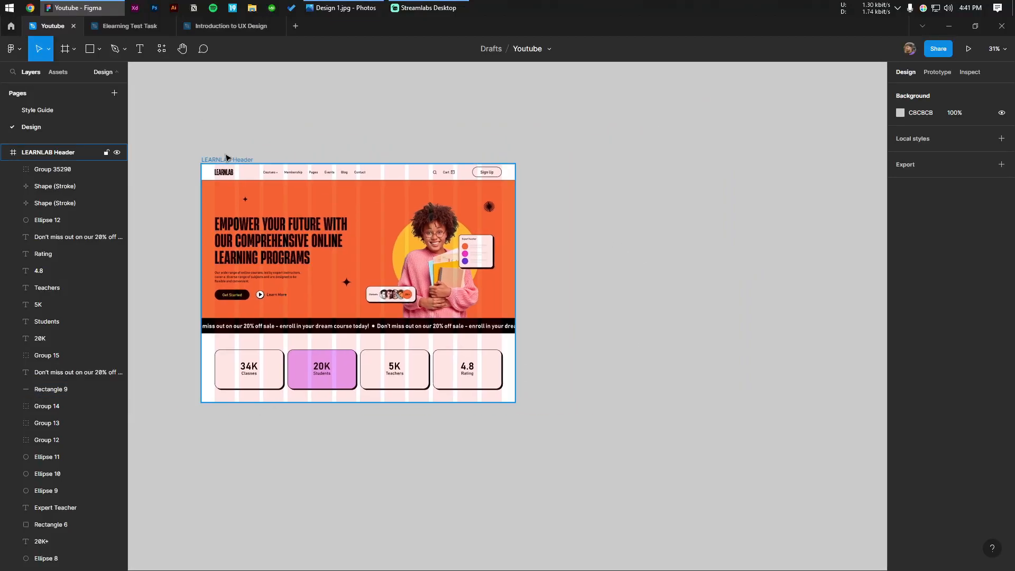
Hide the 12-column layout grid of the LEARNLAB Header frame.
{"action": "left_click", "coordinate": [344, 394]}
{"action": "scroll", "coordinate": [345, 390], "scroll_direction": "up", "scroll_amount": 3}
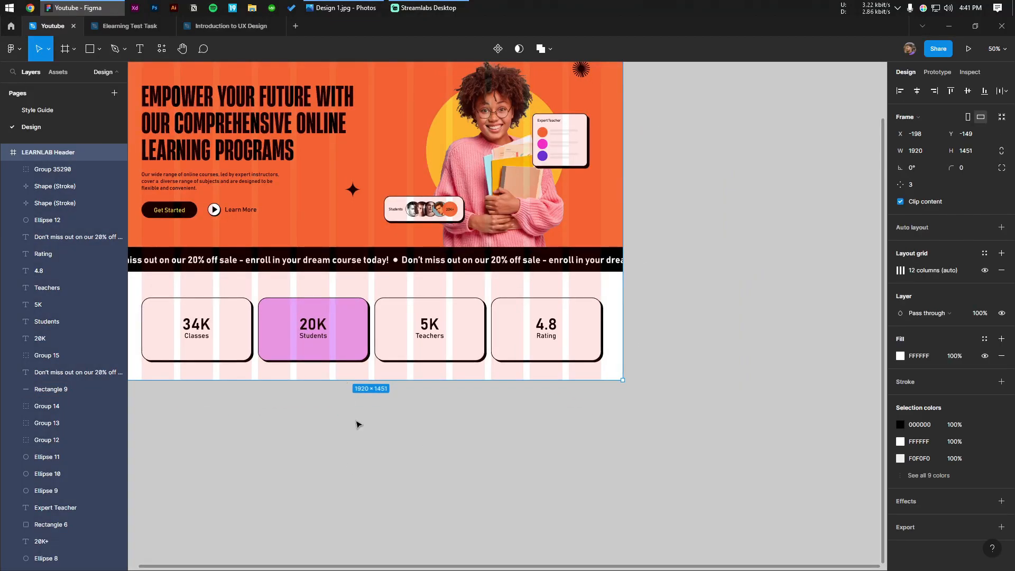
{"action": "left_click", "coordinate": [348, 398]}
{"action": "scroll", "coordinate": [338, 359], "scroll_direction": "down", "scroll_amount": 4}
{"action": "left_click", "coordinate": [282, 258]}
{"action": "left_click", "coordinate": [987, 271]}
{"action": "left_click", "coordinate": [608, 371]}
Draw a frame about 1072 × 1304 beyond the header's right edge, aligned with the header's top at Y -149.
{"action": "left_click_drag", "start_coordinate": [608, 372], "coordinate": [480, 329]}
{"action": "scroll", "coordinate": [549, 349], "scroll_direction": "up", "scroll_amount": 1}
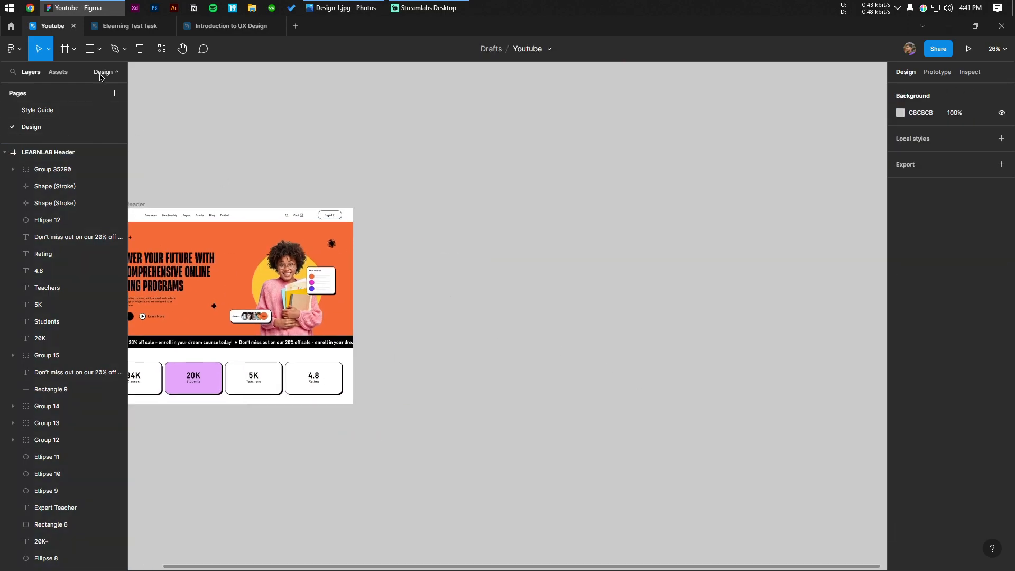
{"action": "left_click", "coordinate": [74, 49]}
{"action": "left_click", "coordinate": [64, 71]}
{"action": "left_click_drag", "start_coordinate": [440, 205], "coordinate": [587, 385]}
{"action": "left_click_drag", "start_coordinate": [544, 301], "coordinate": [532, 286]}
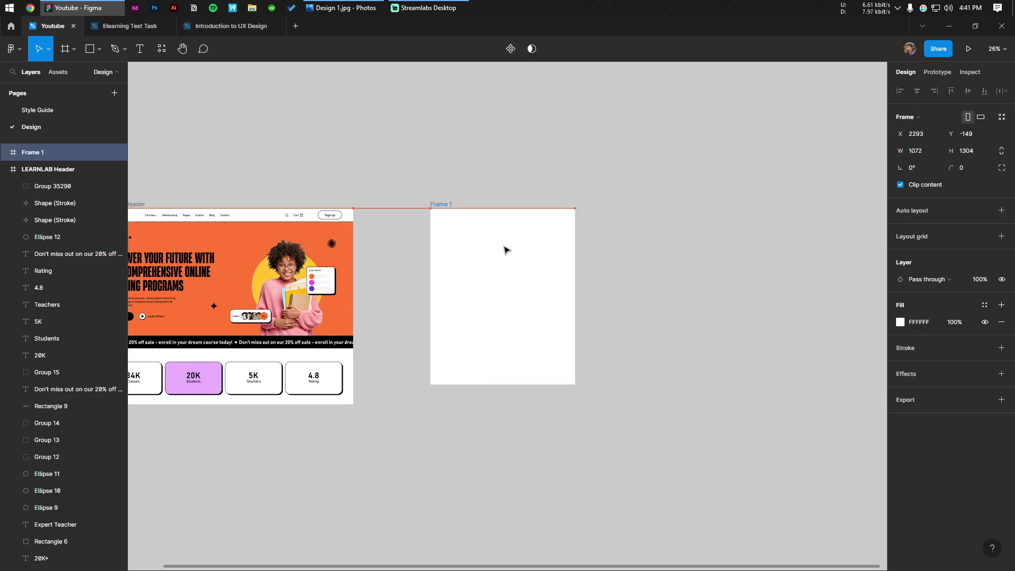
Set the new frame's size to 1200 × 1600.
{"action": "left_click", "coordinate": [931, 153]}
{"action": "type", "text": "1200"}
{"action": "key", "text": "Tab"}
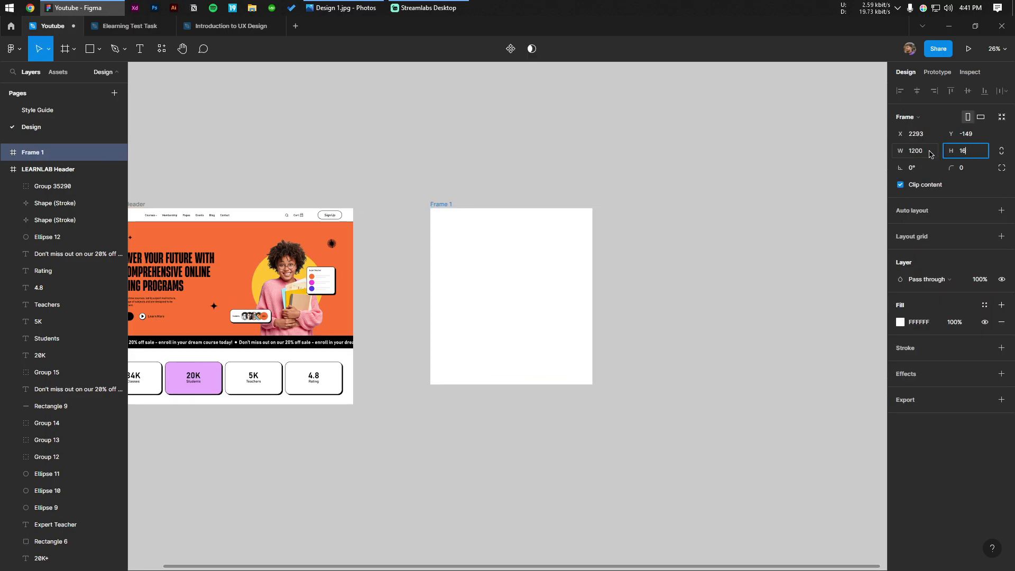
{"action": "type", "text": "1600"}
{"action": "key", "text": "Return"}
Set the new frame's size to 1600 × 1200 and rename it Dribbble Presentation.
{"action": "left_click", "coordinate": [933, 149]}
{"action": "type", "text": "1600"}
{"action": "key", "text": "Tab"}
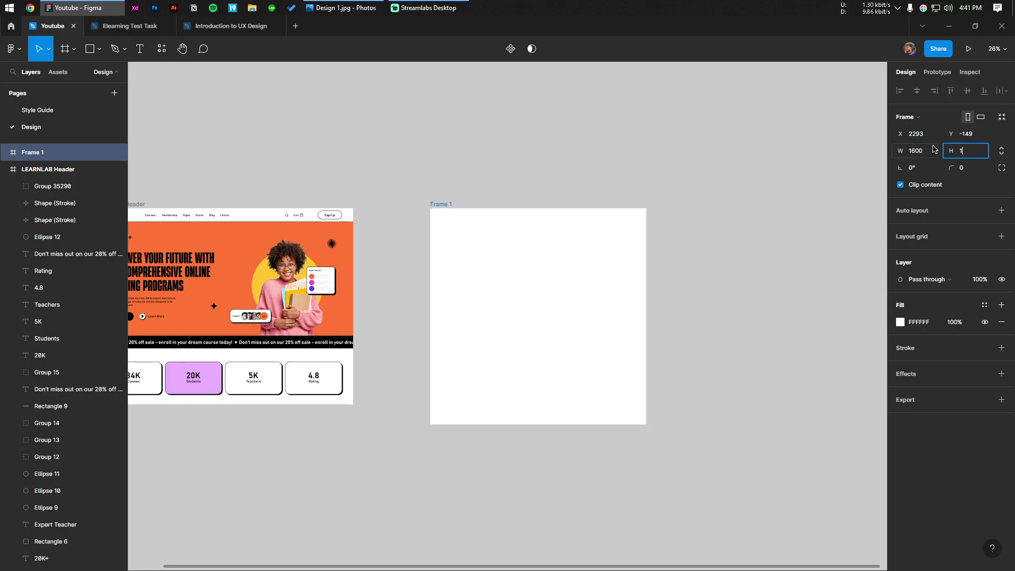
{"action": "type", "text": "1200"}
{"action": "key", "text": "Return"}
{"action": "scroll", "coordinate": [491, 222], "scroll_direction": "up", "scroll_amount": 3}
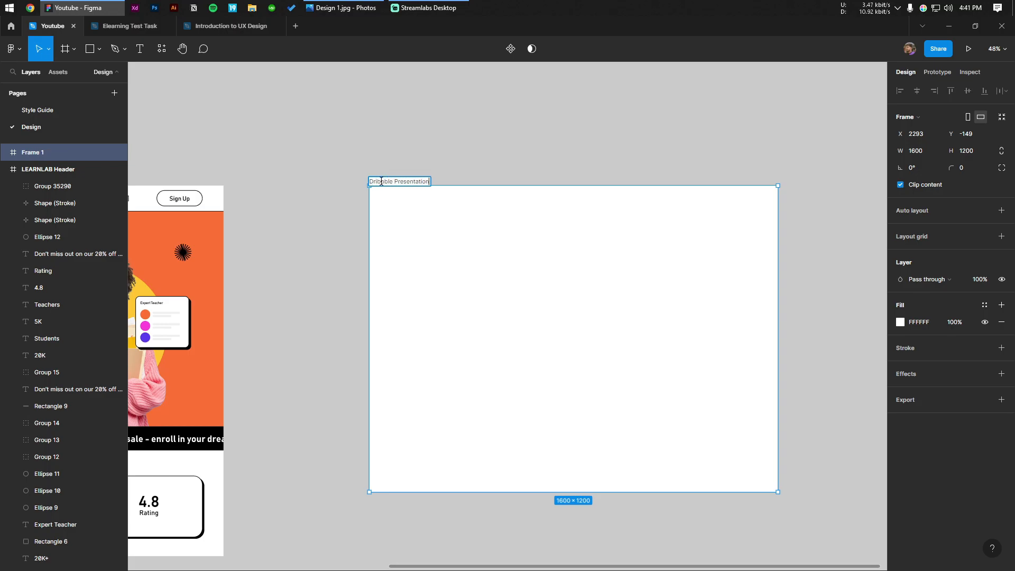
{"action": "left_click", "coordinate": [423, 118]}
Place a copy of the LEARNLAB Header frame inside the Dribbble Presentation frame.
{"action": "scroll", "coordinate": [423, 118], "scroll_direction": "down", "scroll_amount": 3}
{"action": "left_click_drag", "start_coordinate": [423, 117], "coordinate": [522, 132]}
{"action": "left_click", "coordinate": [233, 158]}
{"action": "left_click_drag", "start_coordinate": [302, 131], "coordinate": [271, 134]}
{"action": "scroll", "coordinate": [270, 153], "scroll_direction": "up", "scroll_amount": 1}
{"action": "left_click_drag", "start_coordinate": [312, 238], "coordinate": [671, 330]}
{"action": "left_click_drag", "start_coordinate": [682, 183], "coordinate": [512, 156]}
{"action": "scroll", "coordinate": [512, 156], "scroll_direction": "up", "scroll_amount": 2}
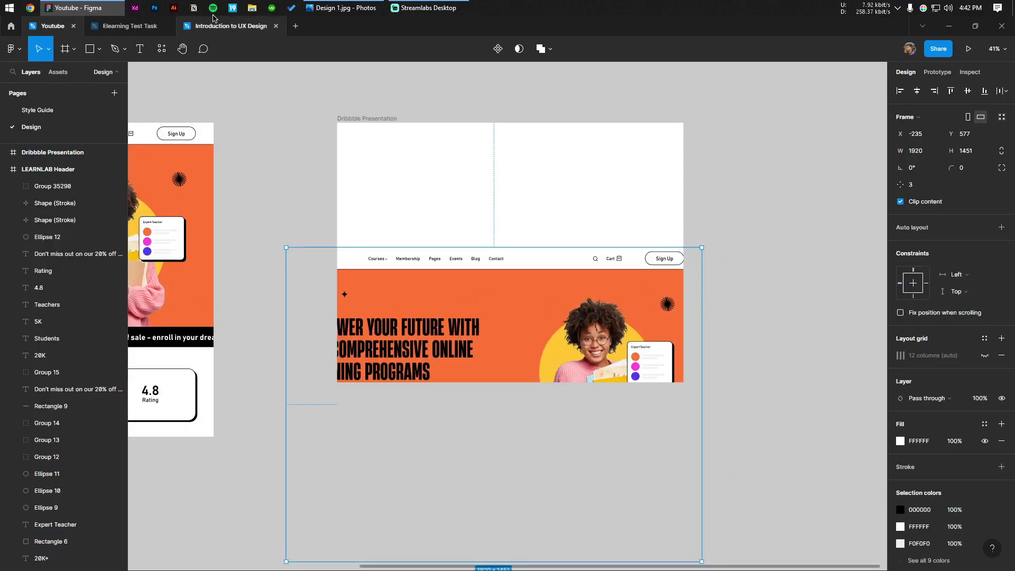
Scale the copied header proportionally to about 1497 × 1131 and centre it against the presentation frame's bottom edge, at X 52, Y 69.
{"action": "key", "text": "k"}
{"action": "scroll", "coordinate": [571, 505], "scroll_direction": "down", "scroll_amount": 1}
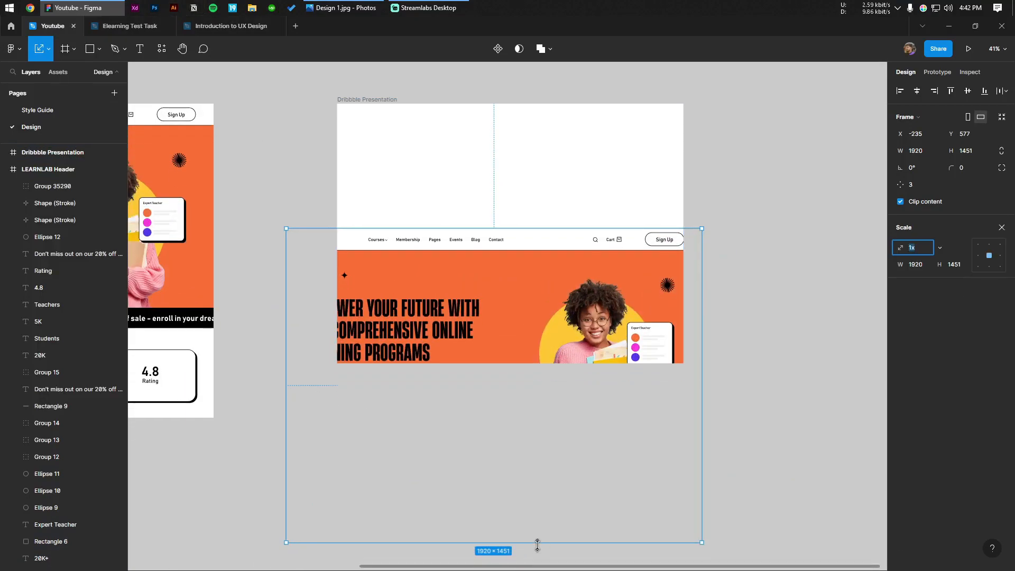
{"action": "left_click_drag", "start_coordinate": [537, 545], "coordinate": [539, 455]}
{"action": "left_click_drag", "start_coordinate": [552, 343], "coordinate": [565, 253]}
{"action": "left_click_drag", "start_coordinate": [540, 368], "coordinate": [540, 389]}
{"action": "left_click_drag", "start_coordinate": [556, 316], "coordinate": [555, 290]}
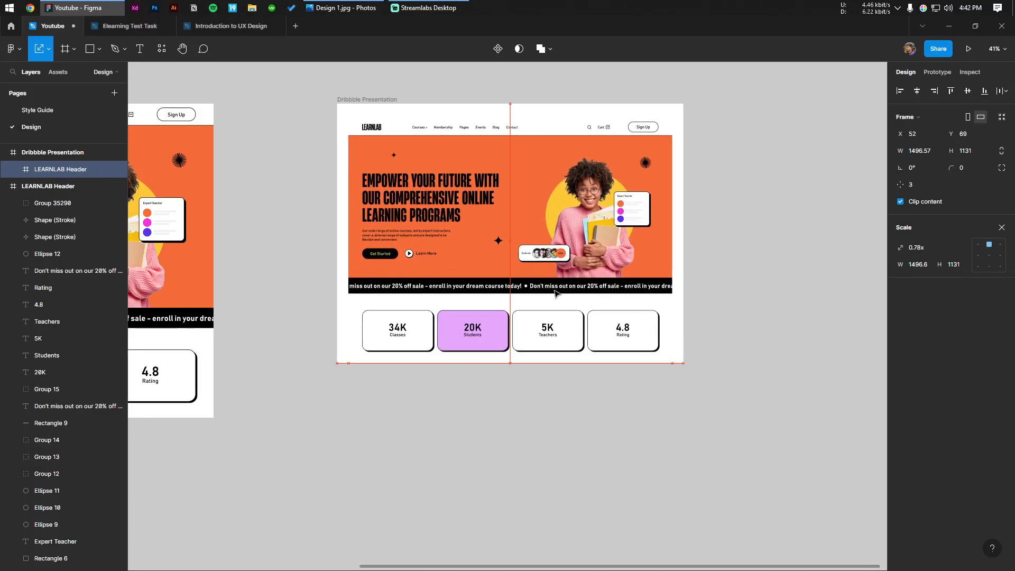
Try the hero's orange F36C34 and a pale peach FACFBD as the Dribbble Presentation frame's fill.
{"action": "left_click", "coordinate": [810, 214]}
{"action": "left_click_drag", "start_coordinate": [811, 214], "coordinate": [744, 247]}
{"action": "scroll", "coordinate": [739, 248], "scroll_direction": "up", "scroll_amount": 1}
{"action": "left_click", "coordinate": [215, 107]}
{"action": "left_click_drag", "start_coordinate": [216, 107], "coordinate": [238, 109]}
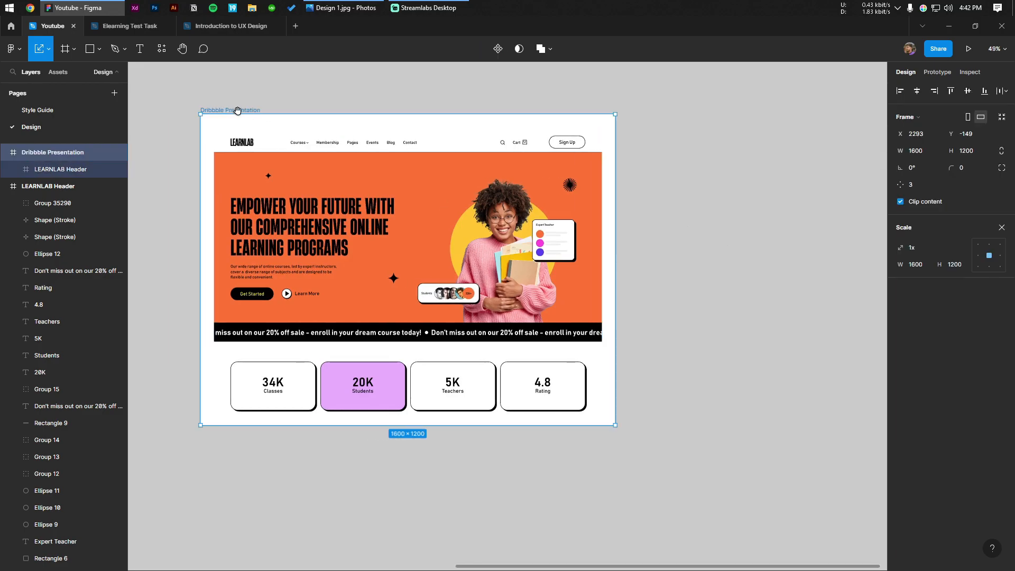
{"action": "scroll", "coordinate": [241, 165], "scroll_direction": "up", "scroll_amount": 3}
{"action": "scroll", "coordinate": [440, 169], "scroll_direction": "down", "scroll_amount": 2}
{"action": "key", "text": "v"}
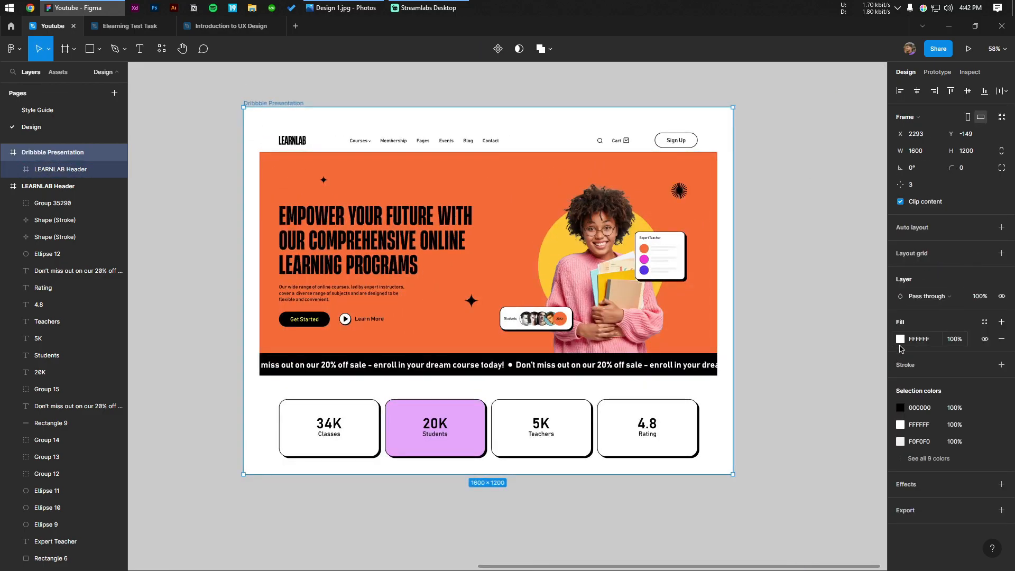
{"action": "left_click", "coordinate": [900, 339]}
{"action": "left_click", "coordinate": [775, 453]}
{"action": "left_click", "coordinate": [536, 185]}
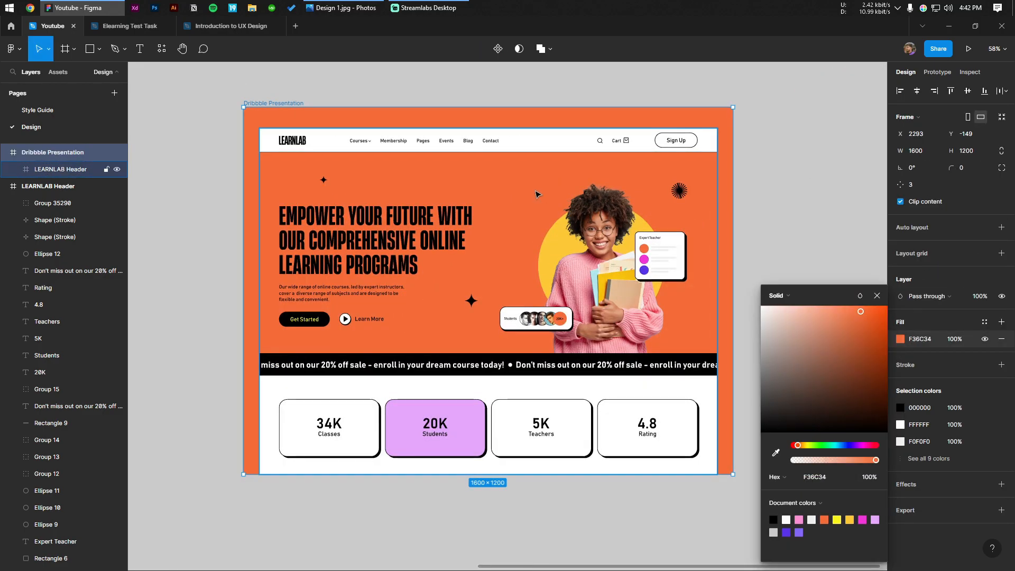
{"action": "left_click_drag", "start_coordinate": [815, 309], "coordinate": [792, 308]}
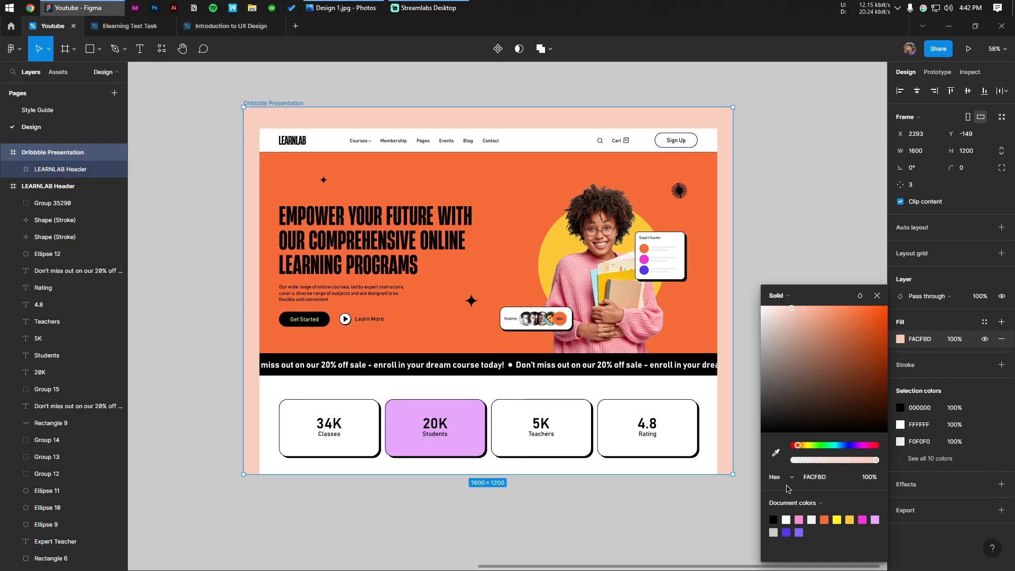
Fill the Dribbble Presentation frame with the deep purple from the document colours.
{"action": "left_click", "coordinate": [798, 533]}
{"action": "left_click", "coordinate": [821, 262]}
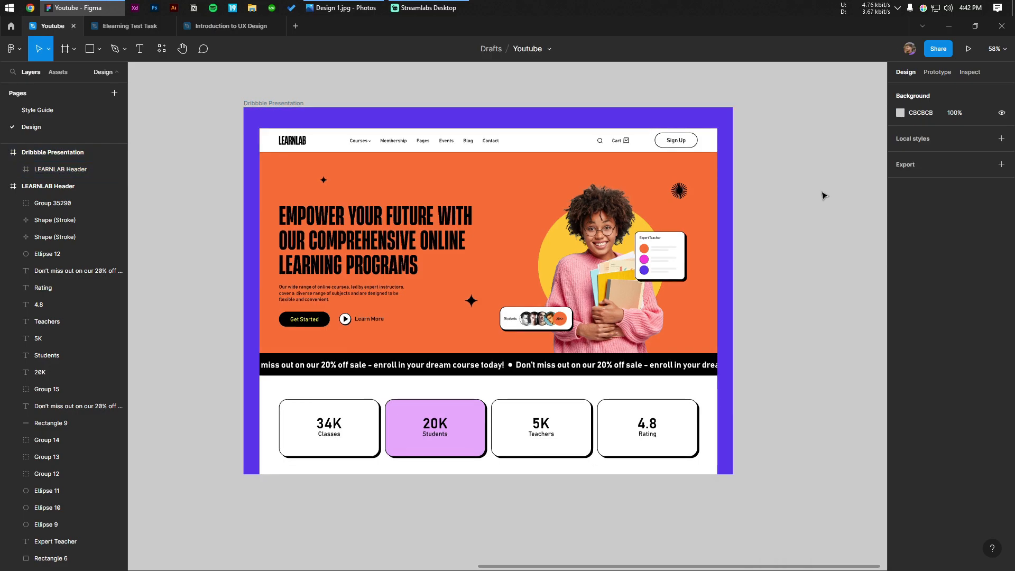
{"action": "scroll", "coordinate": [559, 178], "scroll_direction": "up", "scroll_amount": 1}
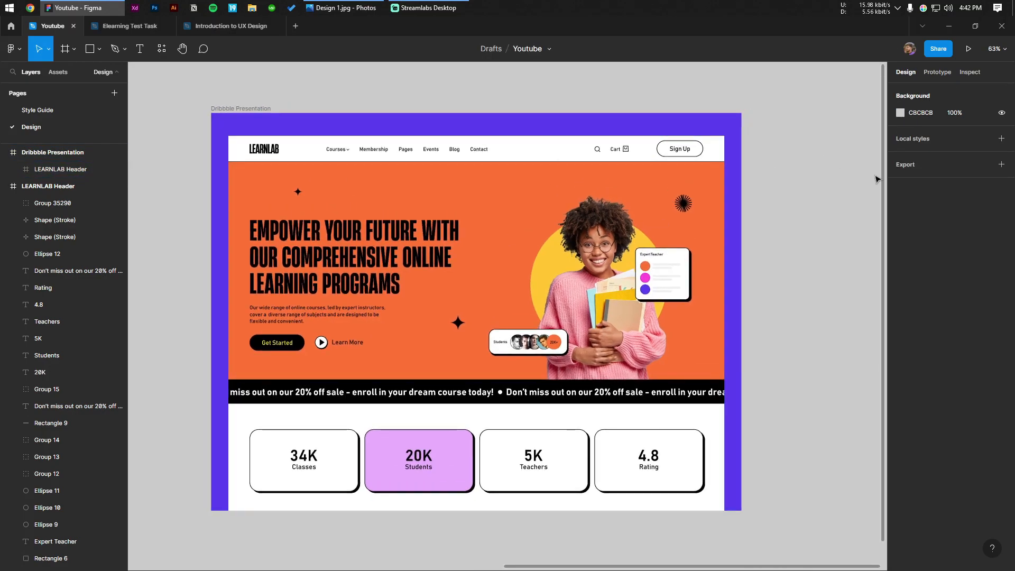